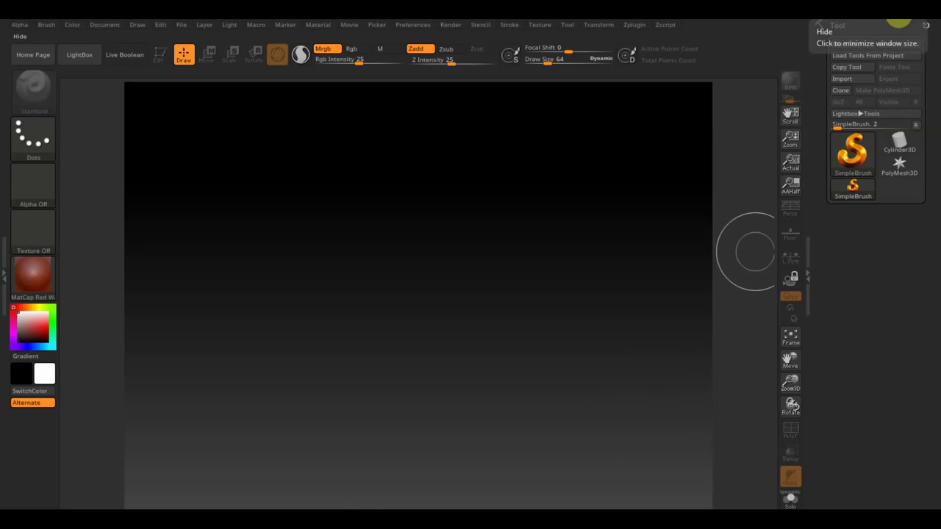
# - Minimize ZBrush so the browser shows the '3D модели для анимации и мультфильмов' VK page
pyautogui.click(899, 22)
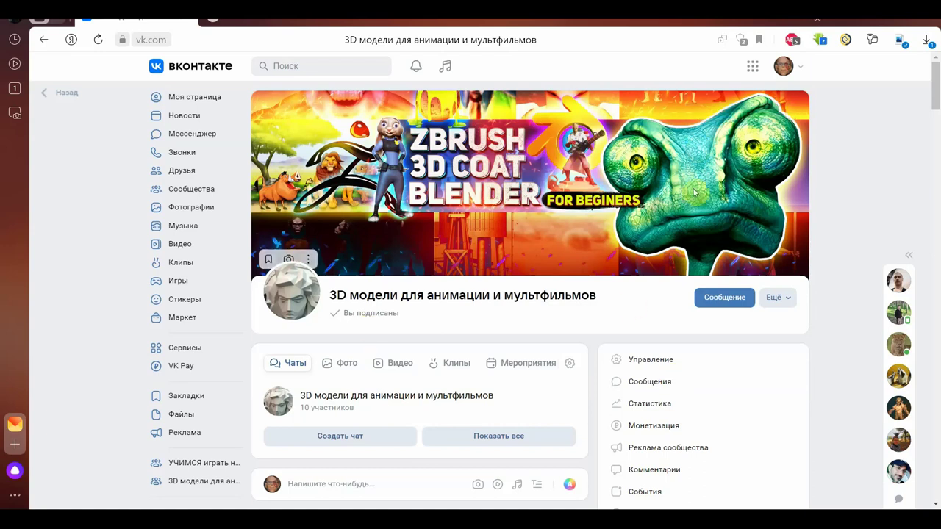
pyautogui.scroll(-1, 630, 303)
pyautogui.scroll(-2, 631, 303)
pyautogui.scroll(-4, 634, 302)
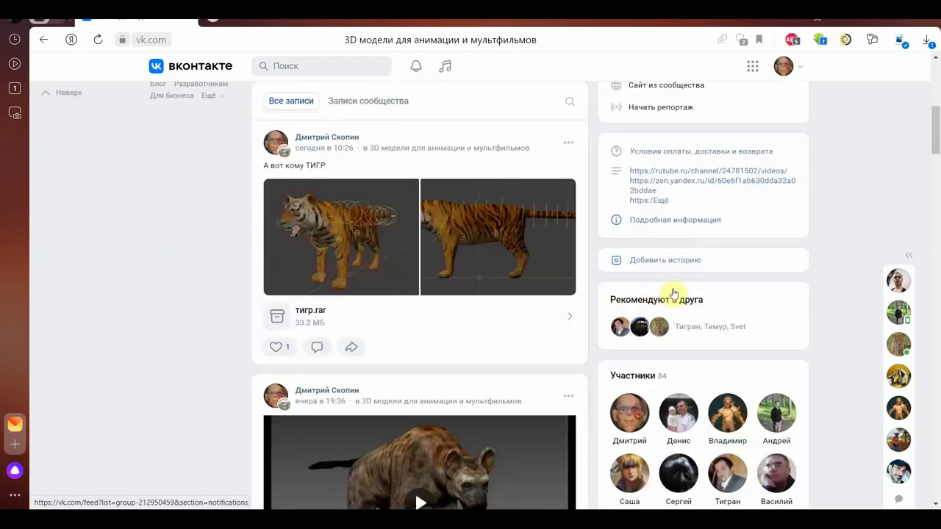
pyautogui.scroll(5, 672, 294)
pyautogui.scroll(3, 673, 294)
pyautogui.scroll(-4, 673, 294)
pyautogui.scroll(-5, 673, 294)
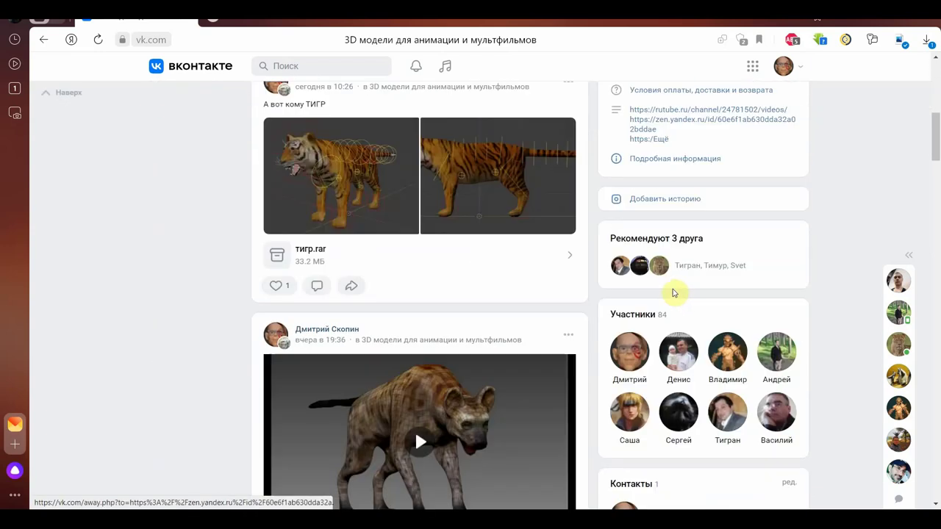
pyautogui.scroll(-3, 433, 212)
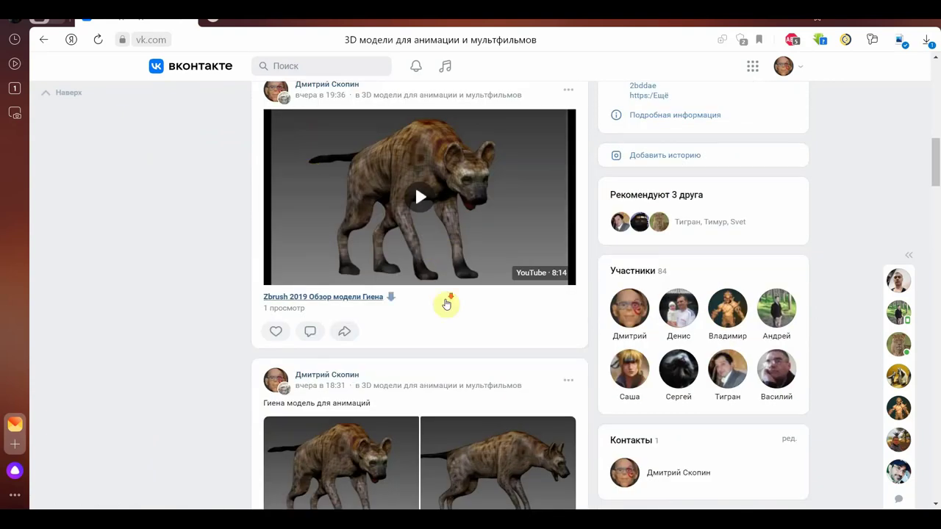
pyautogui.scroll(-5, 446, 303)
pyautogui.scroll(-5, 448, 305)
pyautogui.scroll(-4, 447, 307)
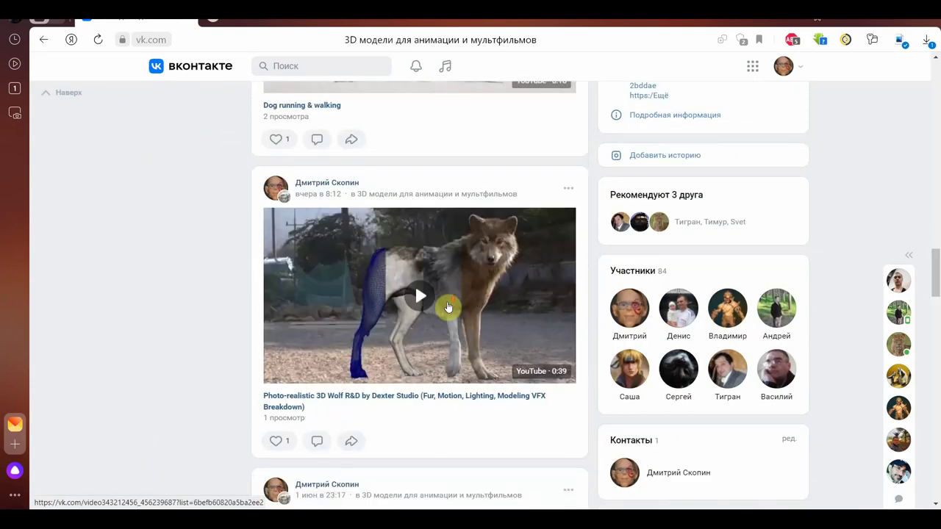
pyautogui.scroll(-5, 448, 307)
pyautogui.scroll(-5, 448, 308)
pyautogui.scroll(-1, 448, 309)
pyautogui.scroll(-5, 449, 310)
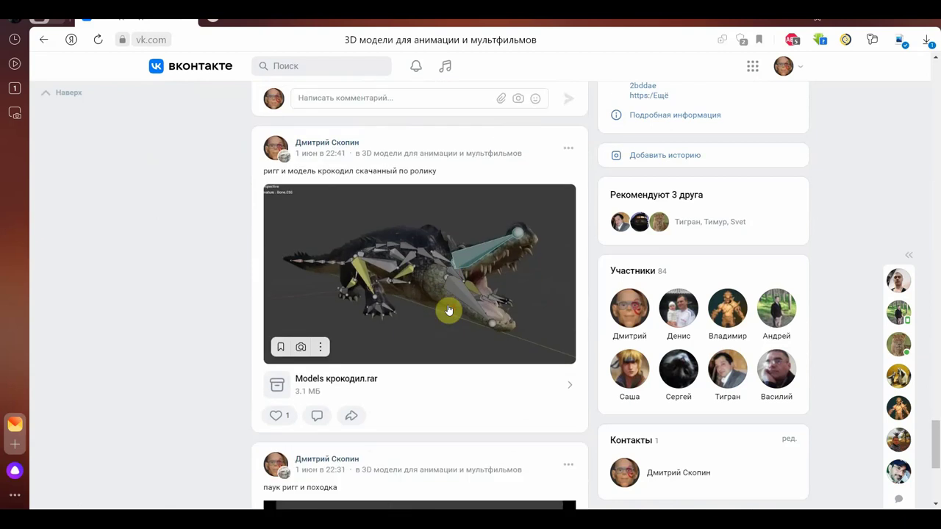
pyautogui.scroll(-4, 426, 305)
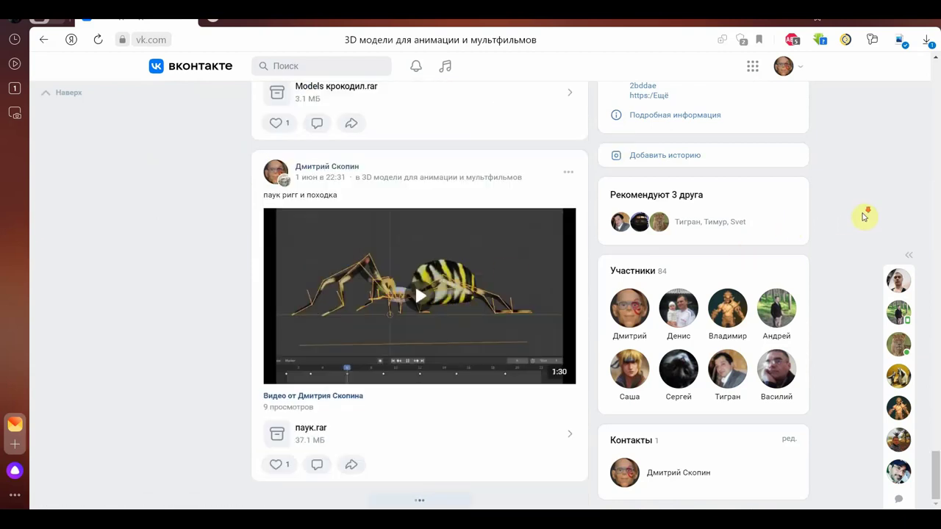
pyautogui.scroll(2, 865, 216)
pyautogui.scroll(5, 864, 216)
pyautogui.scroll(5, 865, 216)
pyautogui.scroll(3, 865, 216)
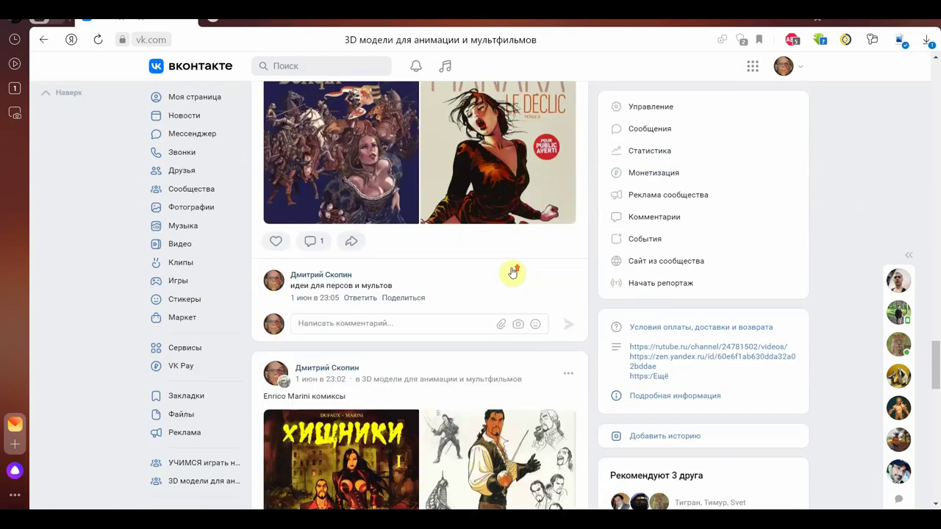
pyautogui.scroll(5, 513, 272)
pyautogui.scroll(5, 514, 272)
pyautogui.scroll(5, 511, 265)
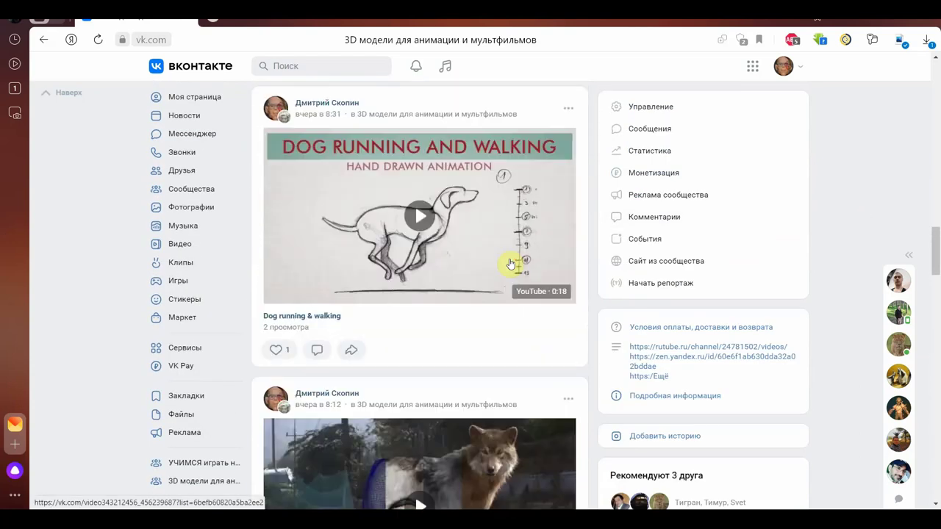
pyautogui.scroll(3, 492, 174)
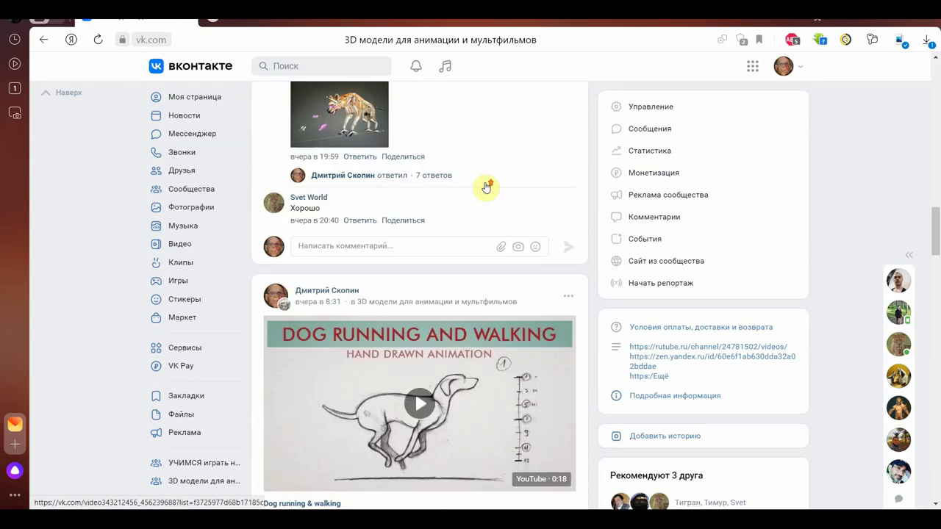
pyautogui.scroll(4, 485, 184)
pyautogui.scroll(5, 484, 187)
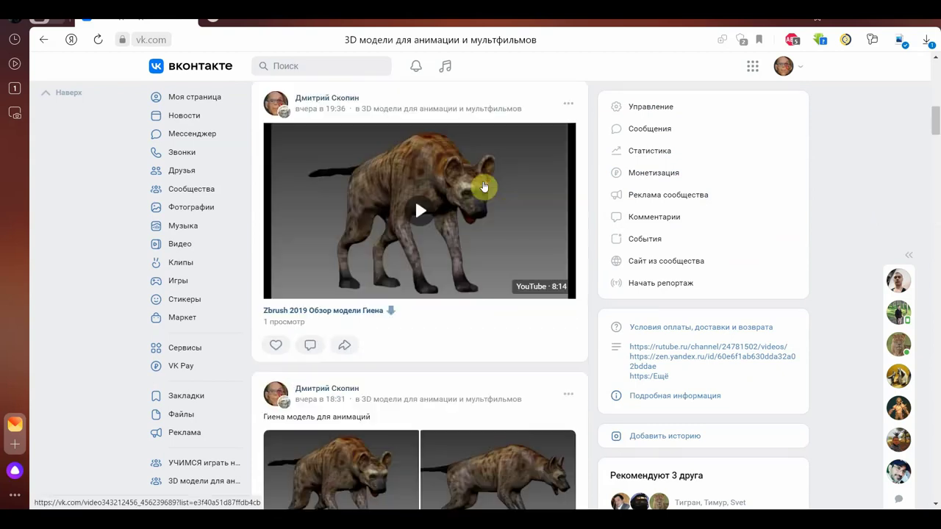
pyautogui.scroll(5, 483, 186)
pyautogui.scroll(2, 485, 186)
pyautogui.scroll(2, 485, 186)
pyautogui.scroll(-5, 484, 186)
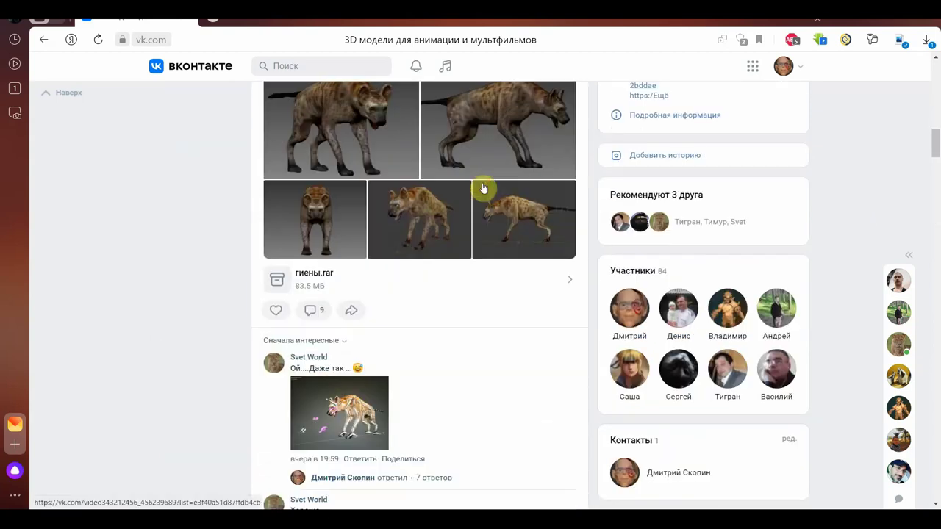
pyautogui.scroll(-5, 484, 187)
pyautogui.scroll(-5, 485, 188)
pyautogui.scroll(-5, 484, 189)
pyautogui.scroll(-5, 483, 186)
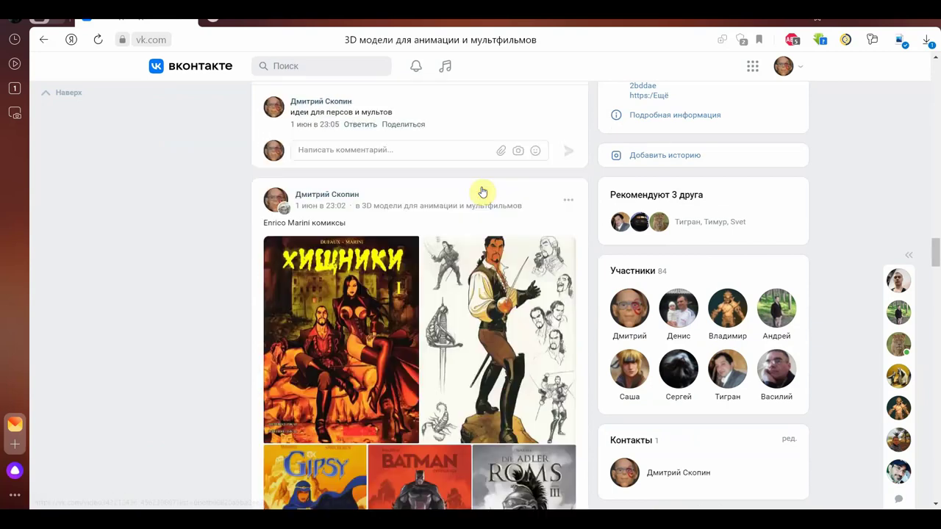
pyautogui.scroll(-5, 483, 188)
pyautogui.scroll(-5, 484, 193)
pyautogui.scroll(-5, 484, 195)
pyautogui.scroll(-5, 483, 195)
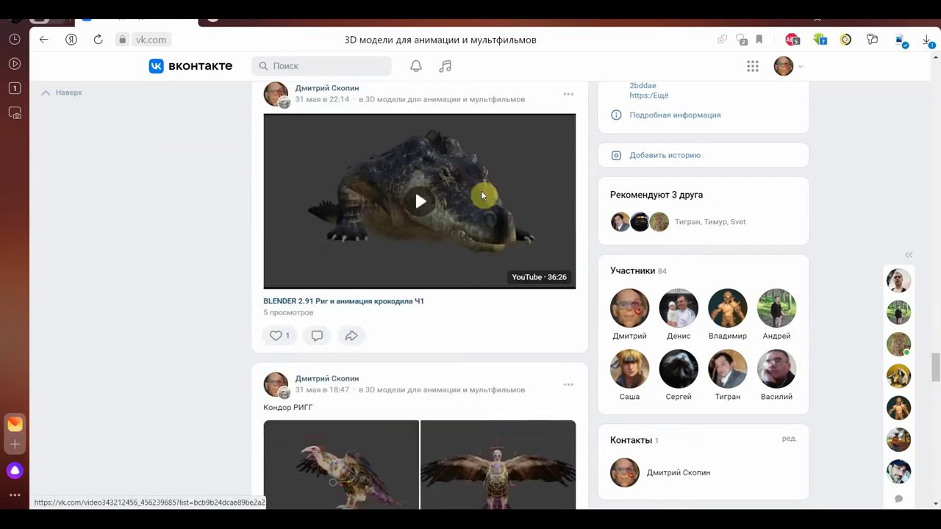
pyautogui.scroll(-5, 483, 196)
pyautogui.scroll(-4, 483, 195)
pyautogui.scroll(-6, 483, 196)
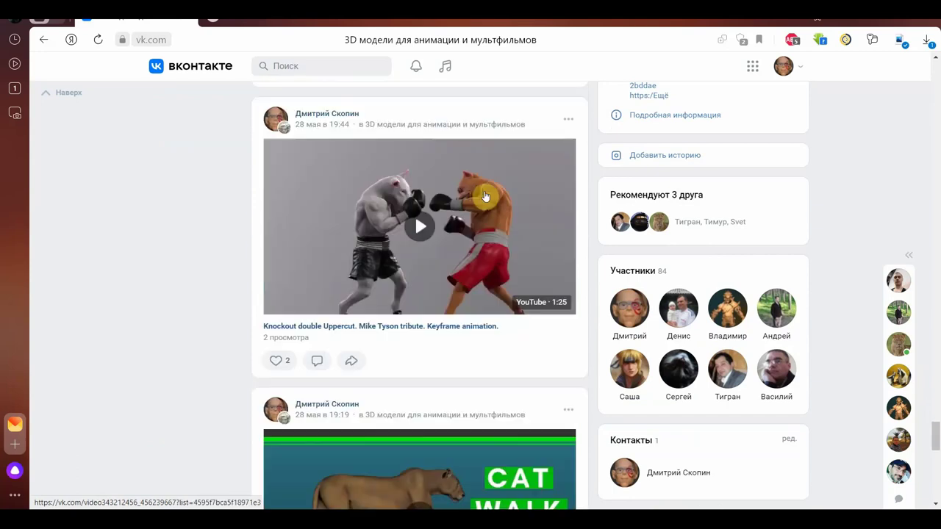
pyautogui.scroll(5, 483, 196)
pyautogui.scroll(3, 482, 195)
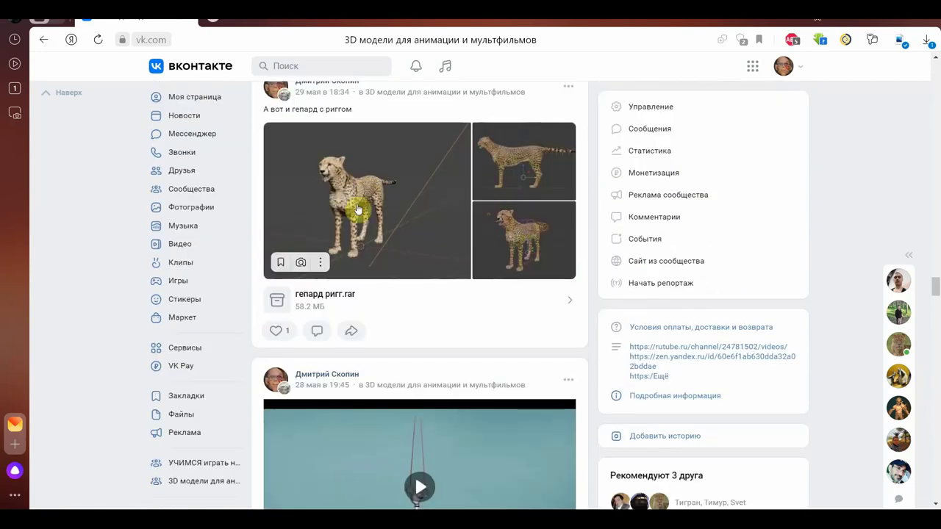
pyautogui.scroll(-5, 424, 255)
pyautogui.scroll(-5, 399, 239)
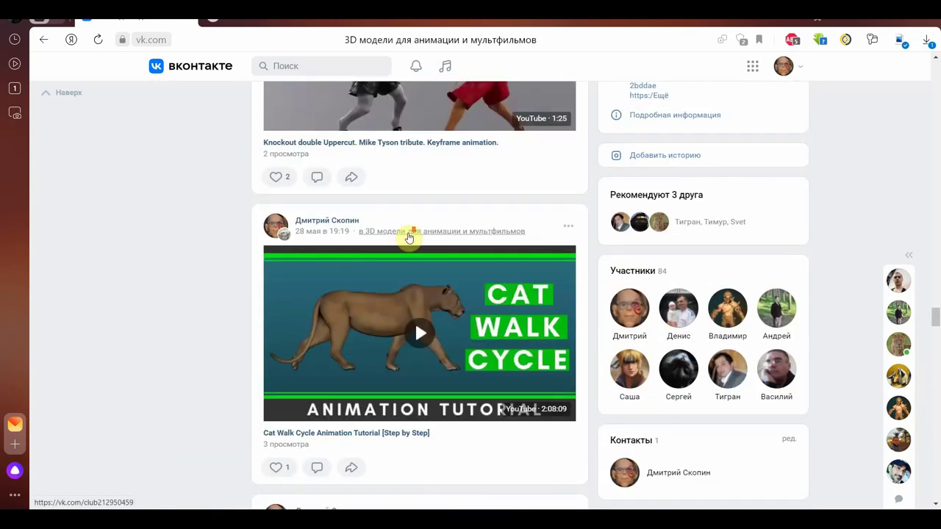
pyautogui.scroll(-5, 410, 230)
pyautogui.scroll(-5, 483, 235)
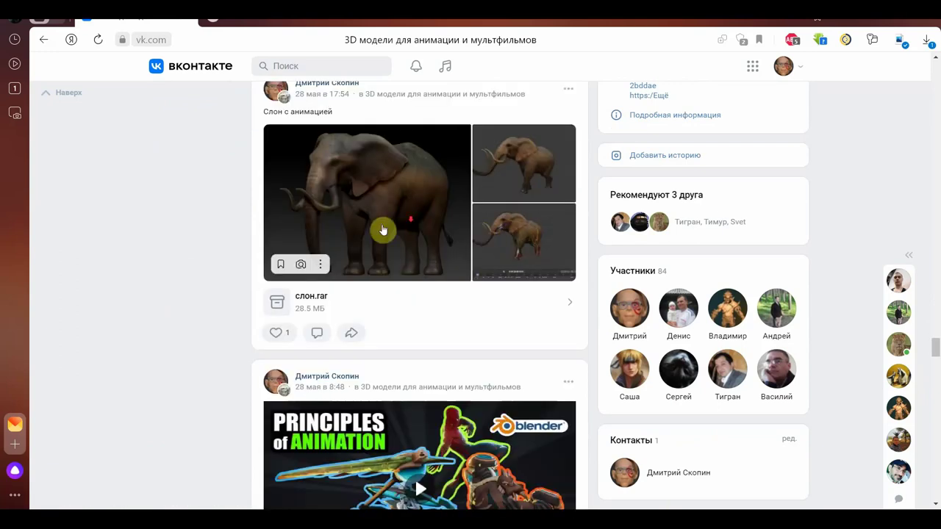
pyautogui.scroll(-5, 425, 227)
pyautogui.scroll(-5, 425, 226)
pyautogui.scroll(-5, 478, 231)
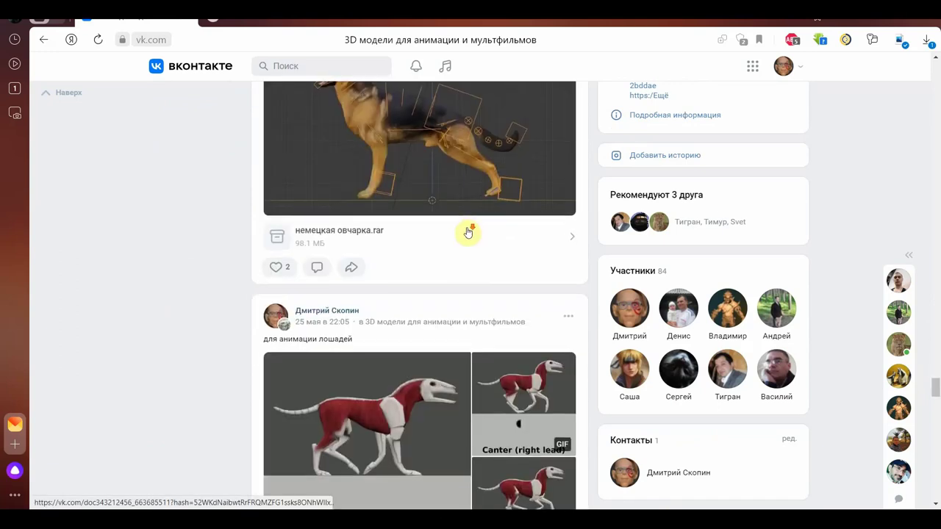
pyautogui.scroll(-8, 467, 231)
pyautogui.scroll(-5, 467, 231)
pyautogui.scroll(-2, 467, 232)
pyautogui.scroll(-5, 467, 232)
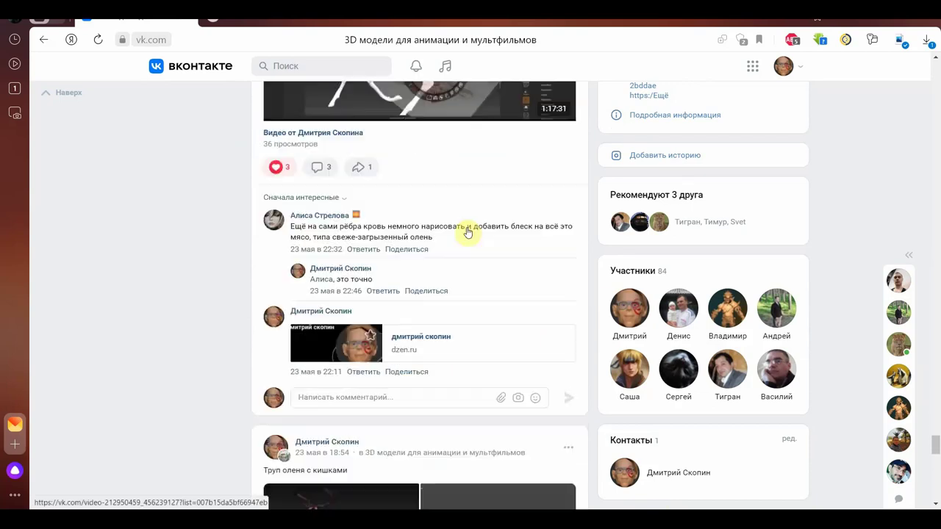
pyautogui.scroll(-3, 467, 232)
pyautogui.scroll(-6, 467, 232)
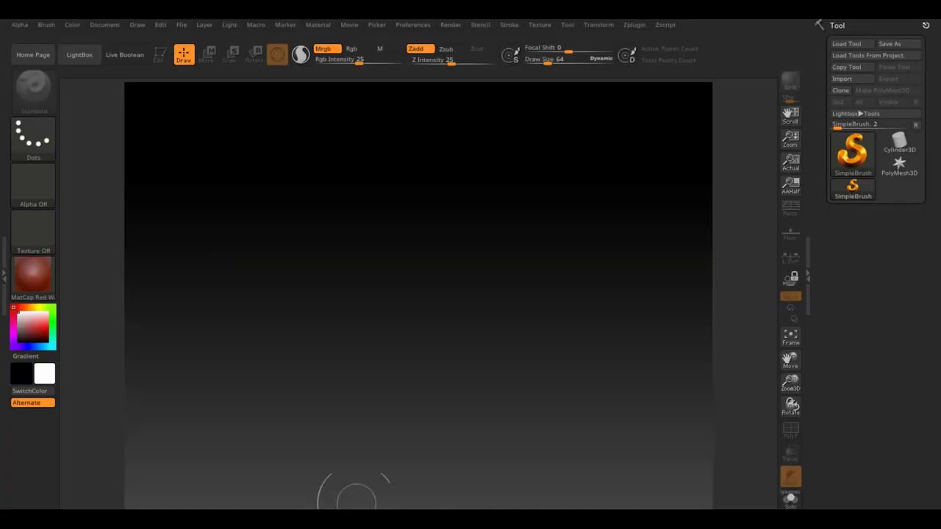
# - Cancel the empty Tool > Import dialog and bring up the tool picker of 3D meshes
pyautogui.click(847, 81)
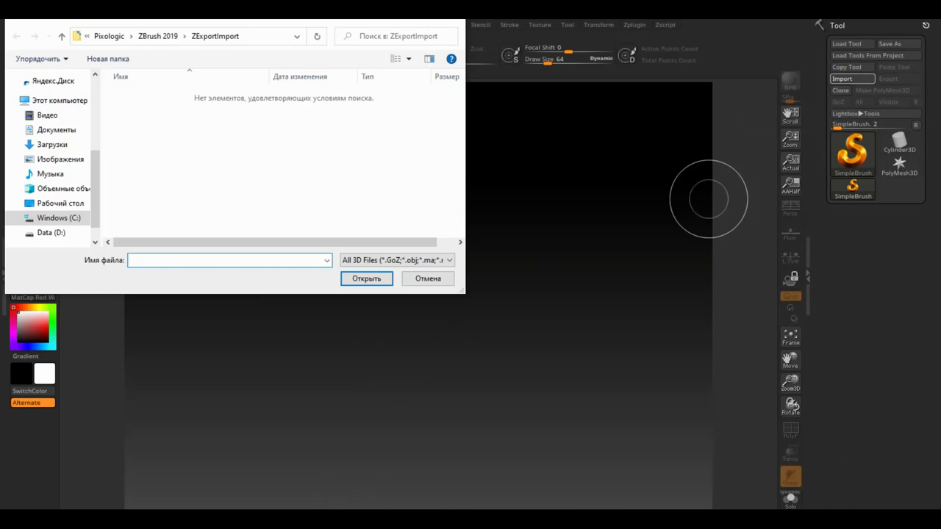
pyautogui.click(459, 21)
pyautogui.click(853, 154)
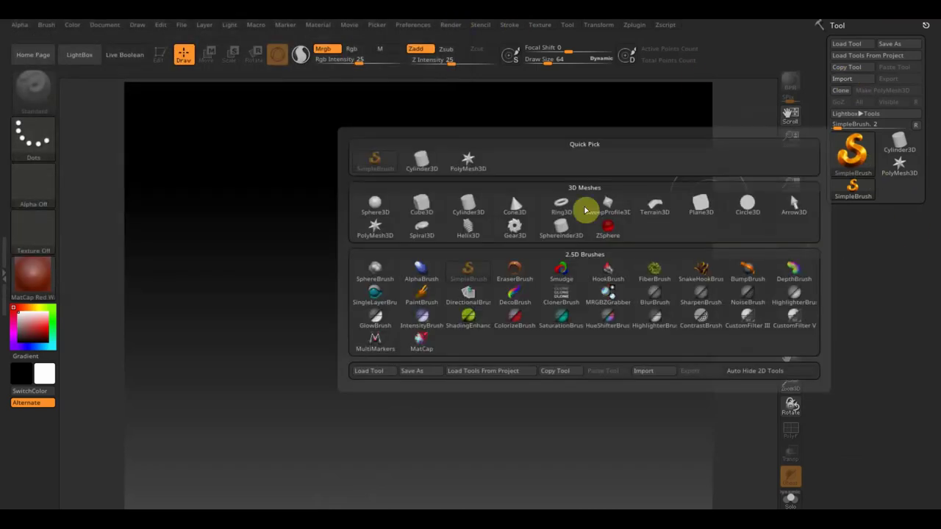
# - Add a Cube3D in Edit mode with its PolyF wireframe and the floor grid visible
pyautogui.click(461, 221)
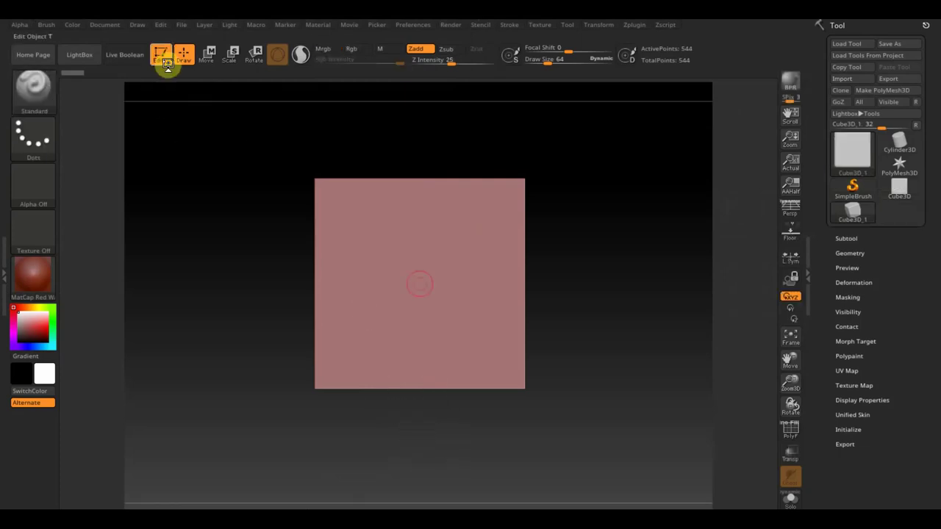
pyautogui.click(566, 279)
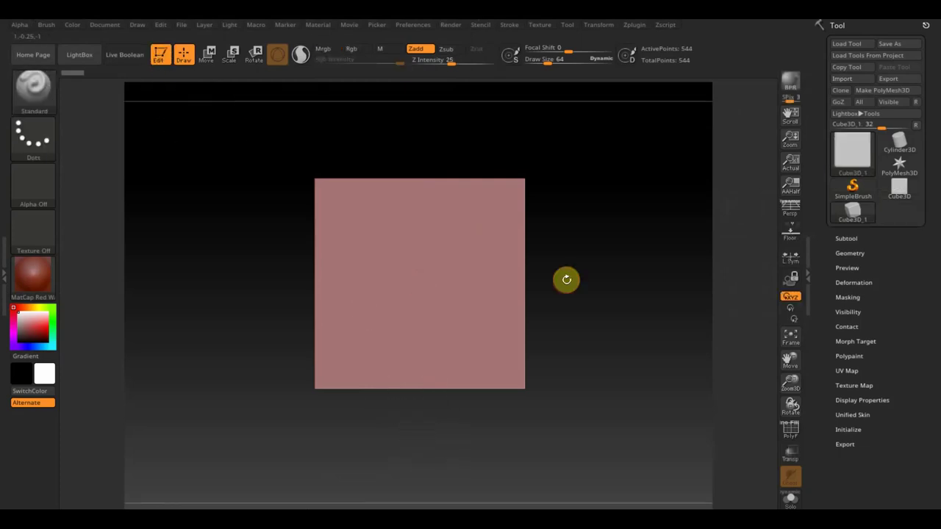
pyautogui.click(790, 430)
pyautogui.moveTo(658, 401); pyautogui.dragTo(687, 401)
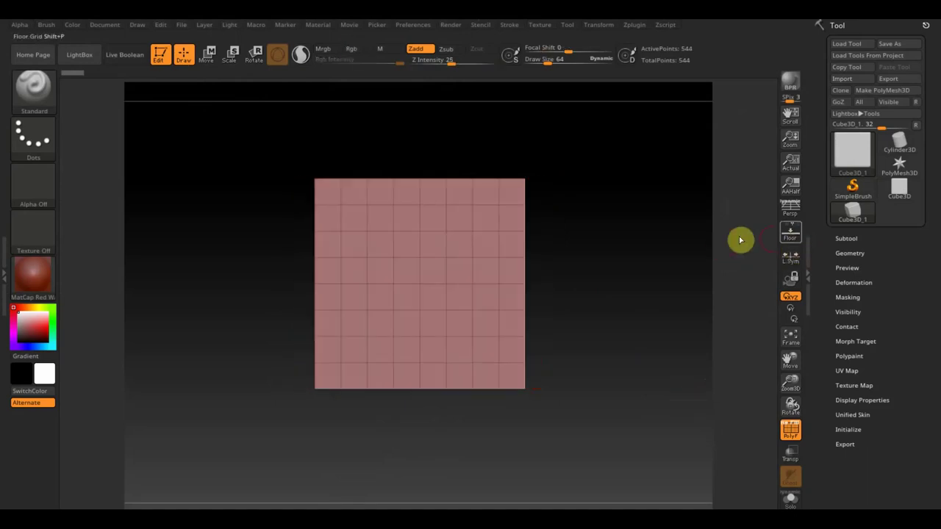
pyautogui.click(793, 236)
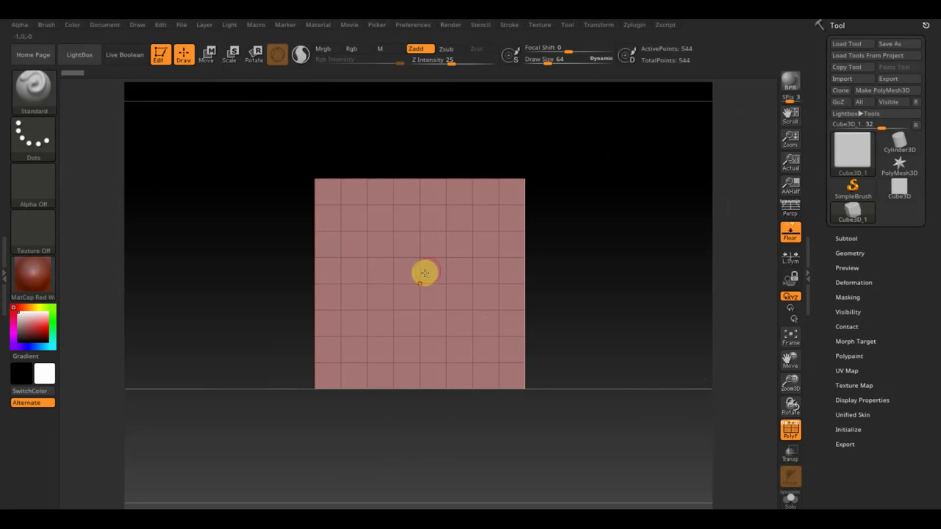
# - Widen the cube with the gizmo's scale handle to about 1.74, undoing the first attempt
pyautogui.click(207, 54)
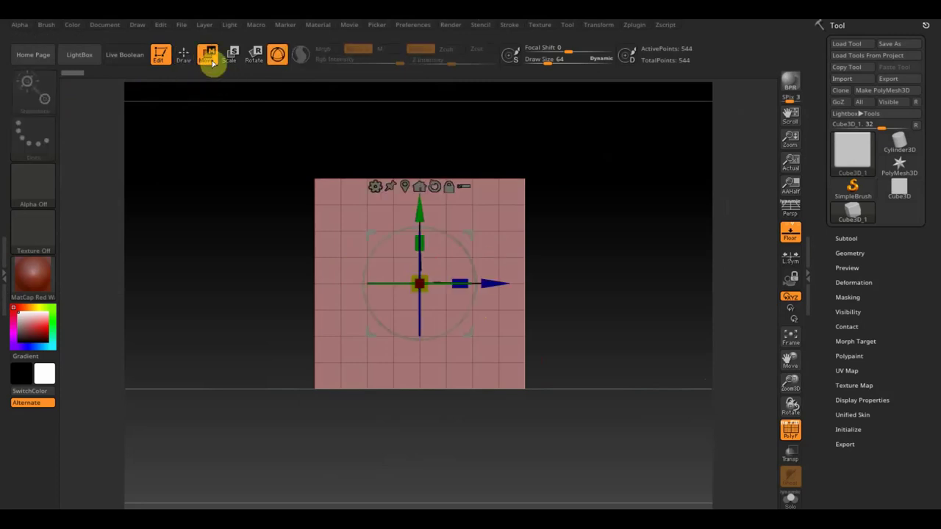
pyautogui.moveTo(460, 283); pyautogui.dragTo(460, 285)
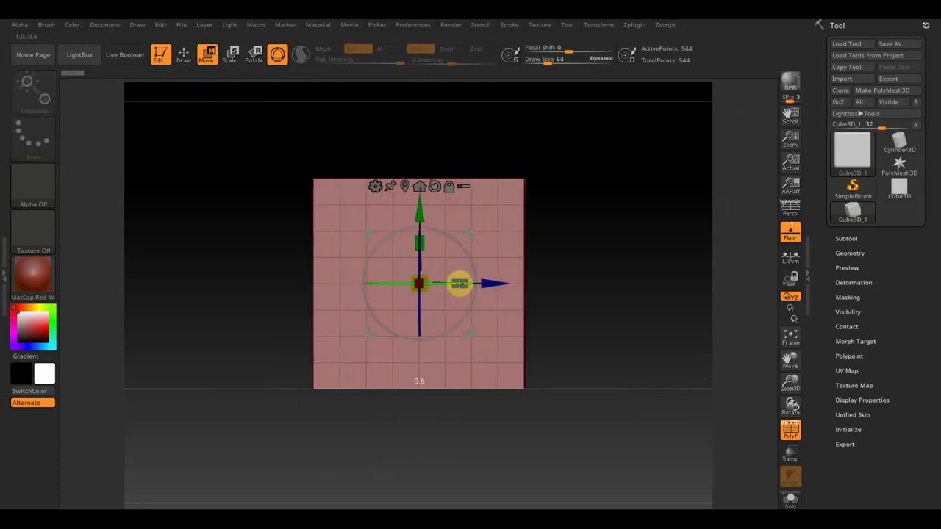
pyautogui.hotkey('ctrl', 'z')
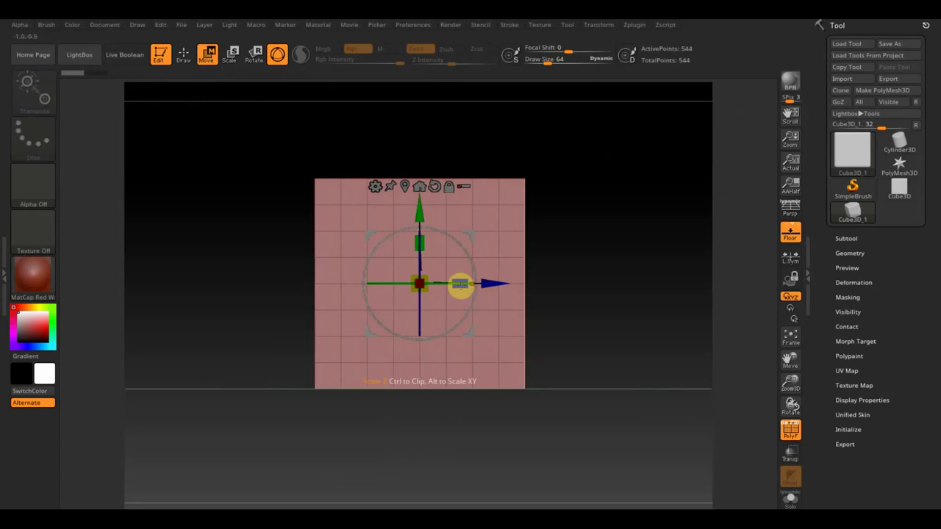
pyautogui.moveTo(457, 280); pyautogui.dragTo(558, 308)
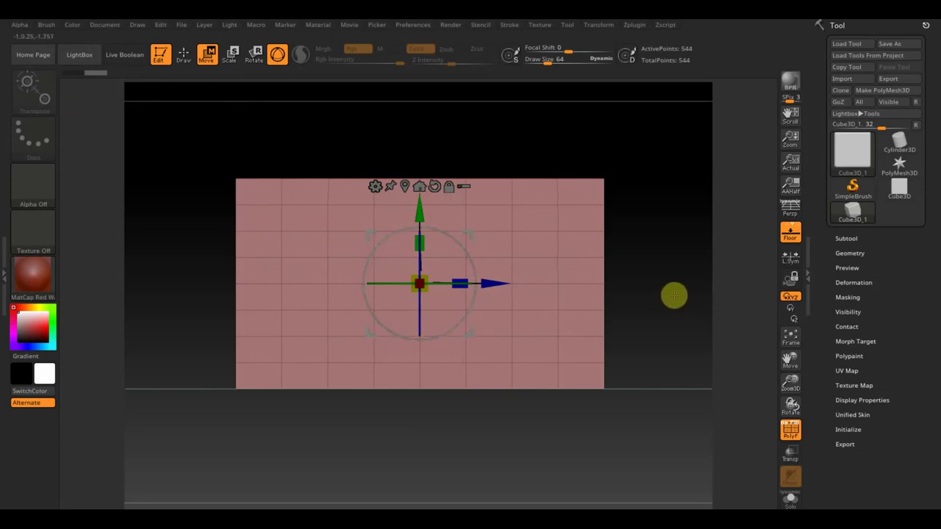
# - Convert the cube to PolyMesh3D, DynaMesh it at resolution 128, and turn PolyF off
pyautogui.click(874, 91)
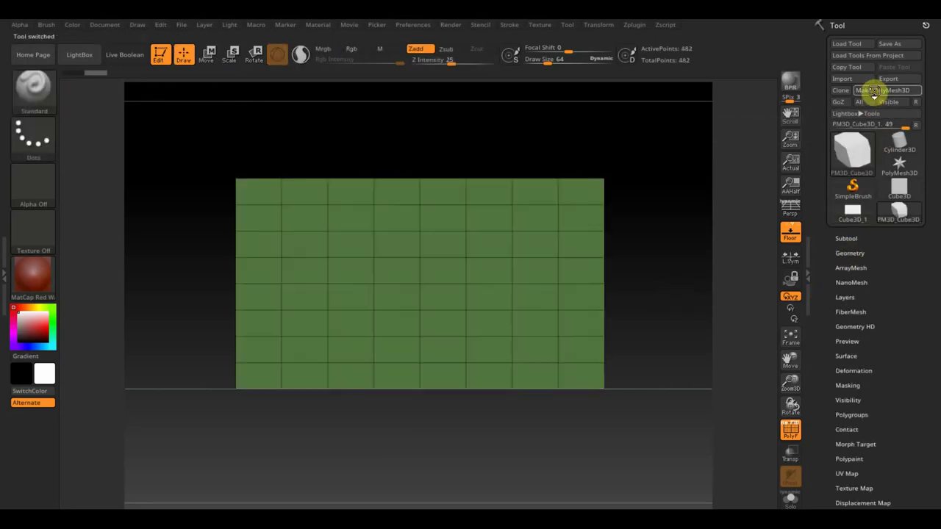
pyautogui.click(850, 252)
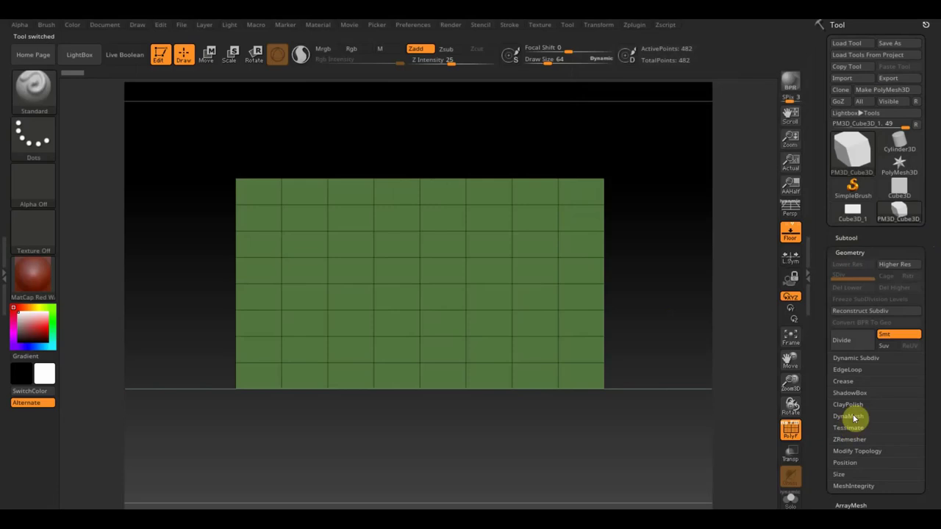
pyautogui.click(853, 417)
pyautogui.click(849, 435)
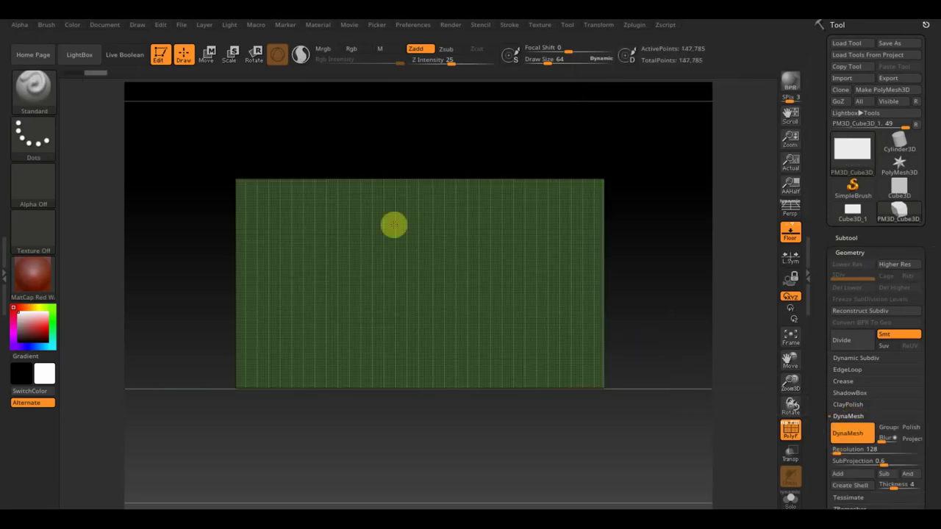
pyautogui.click(790, 434)
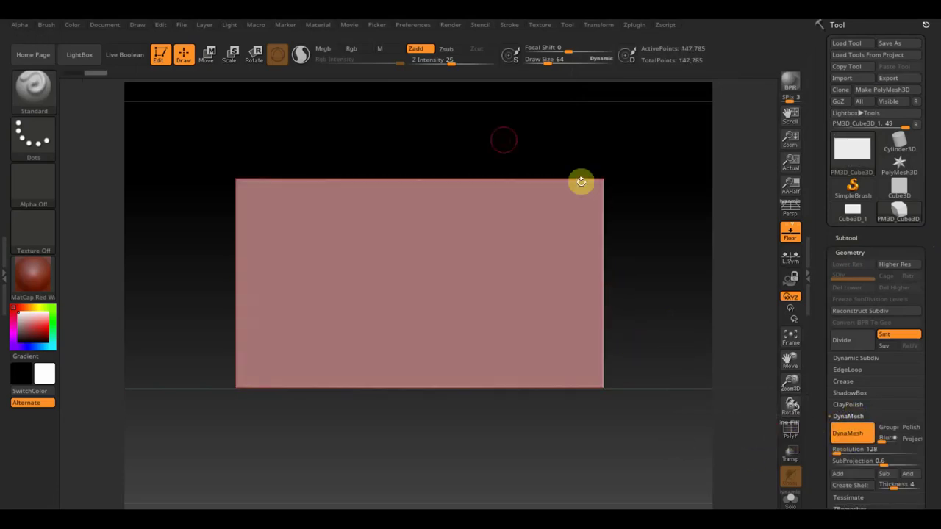
# - Import the 142650 hare sketch from the desktop заяц folder as a texture
pyautogui.click(545, 27)
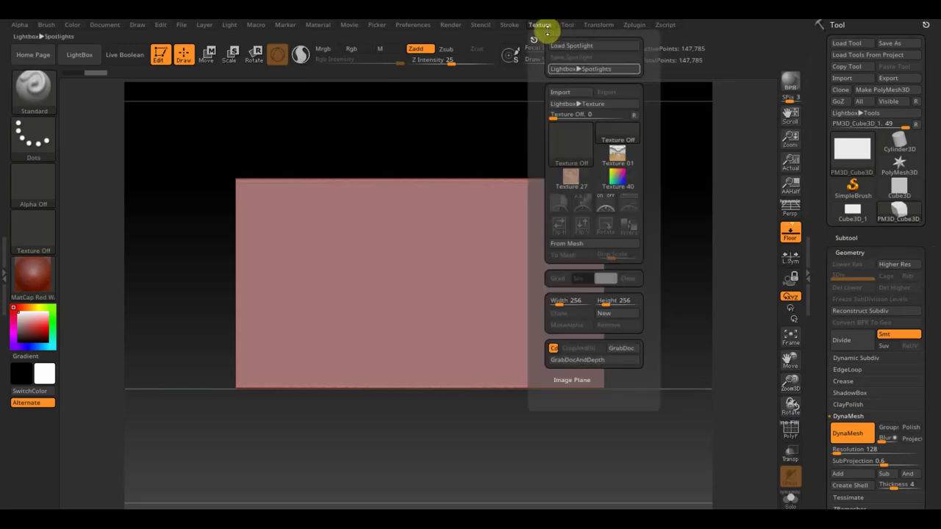
pyautogui.click(561, 94)
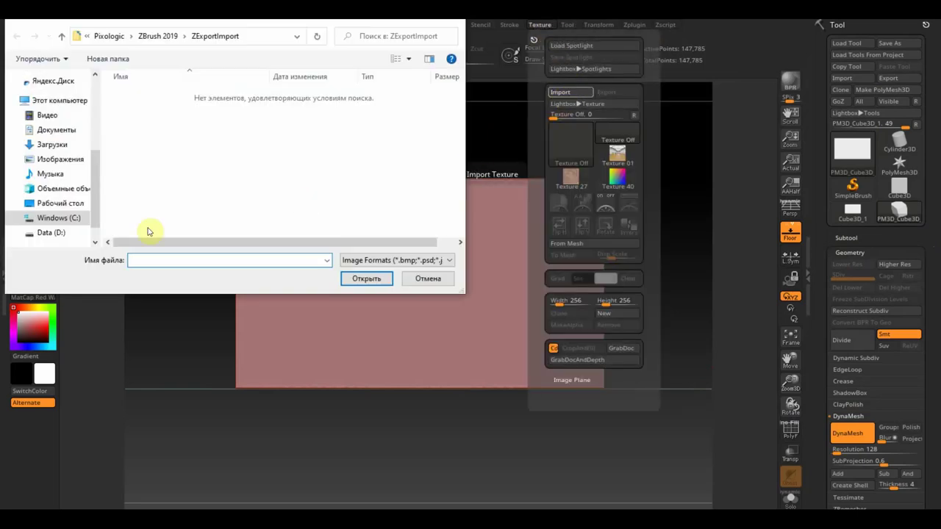
pyautogui.click(60, 203)
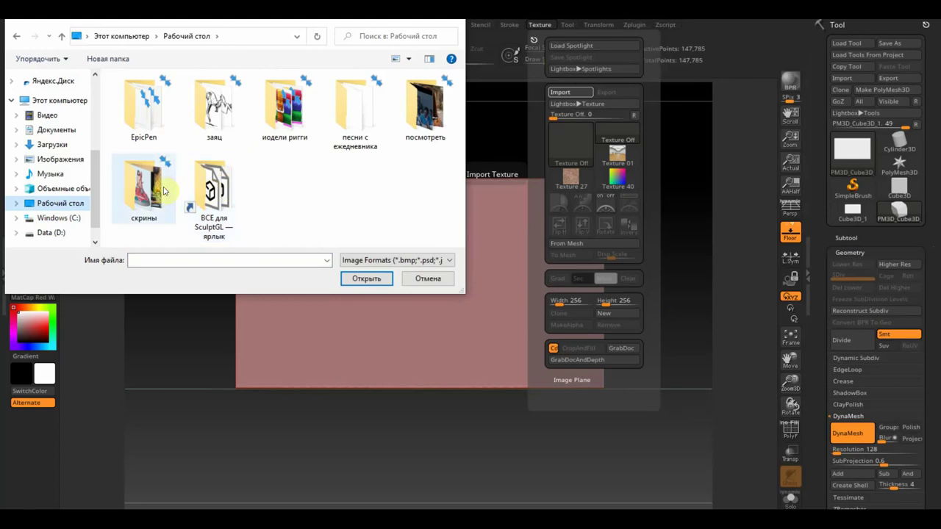
pyautogui.doubleClick(217, 123)
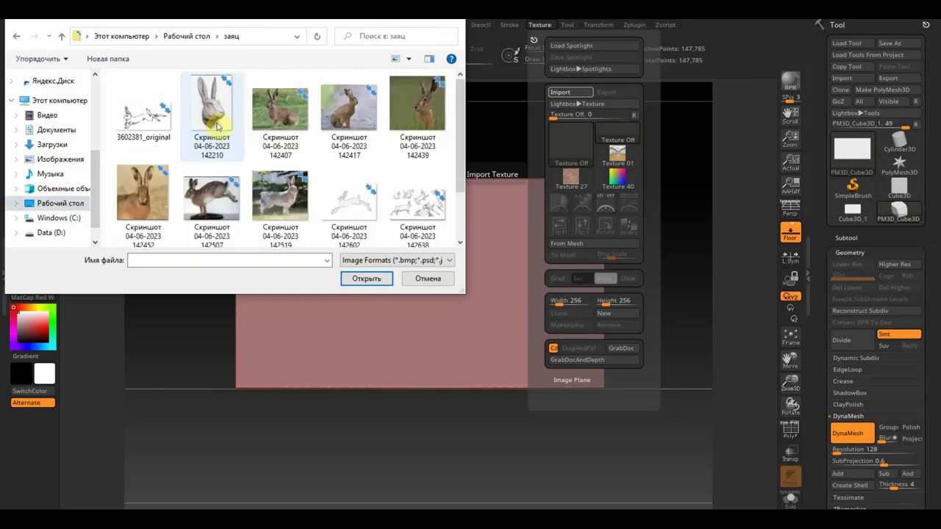
pyautogui.click(350, 205)
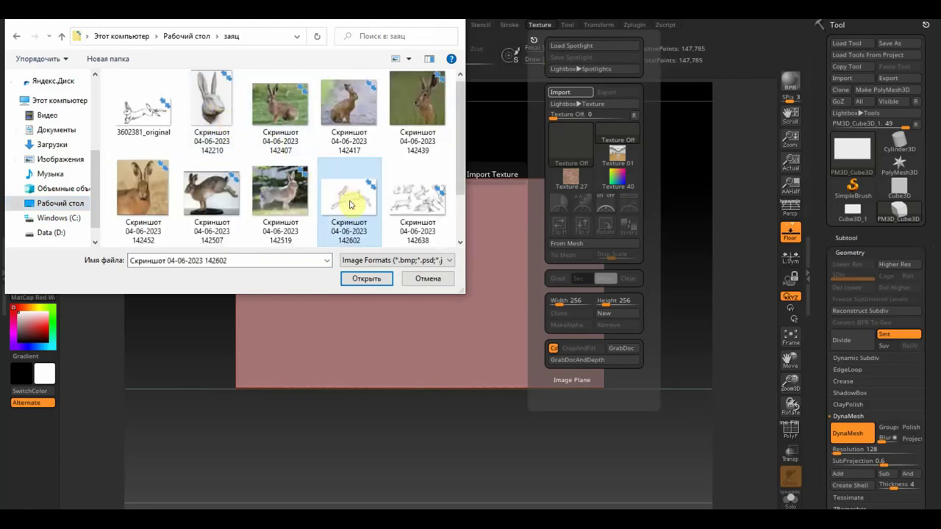
pyautogui.scroll(-1, 361, 192)
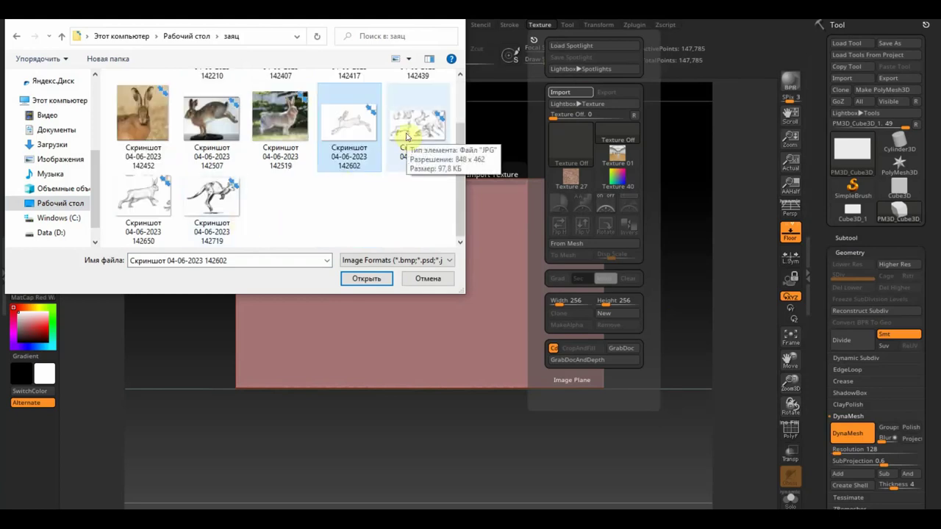
pyautogui.click(146, 199)
pyautogui.click(371, 283)
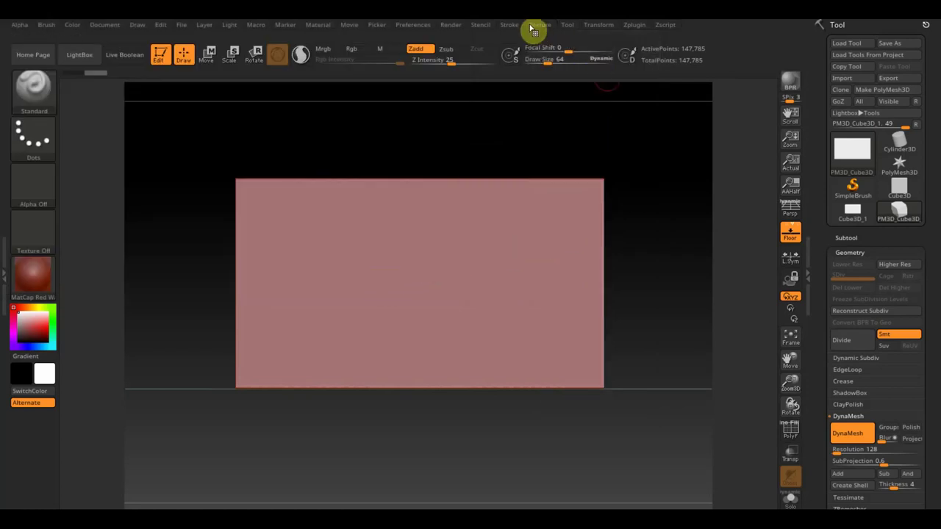
# - Make the hare sketch the current texture and add it to Spotlight
pyautogui.click(544, 25)
pyautogui.click(571, 199)
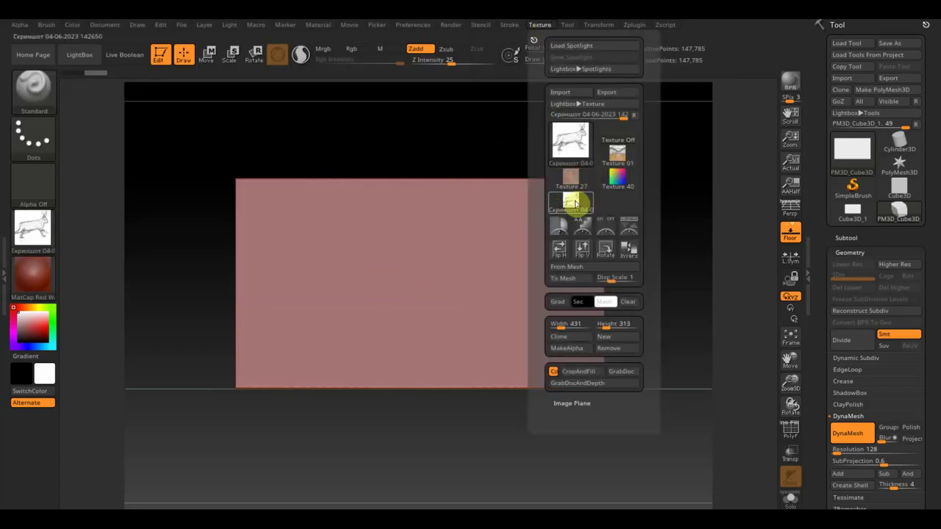
pyautogui.click(630, 220)
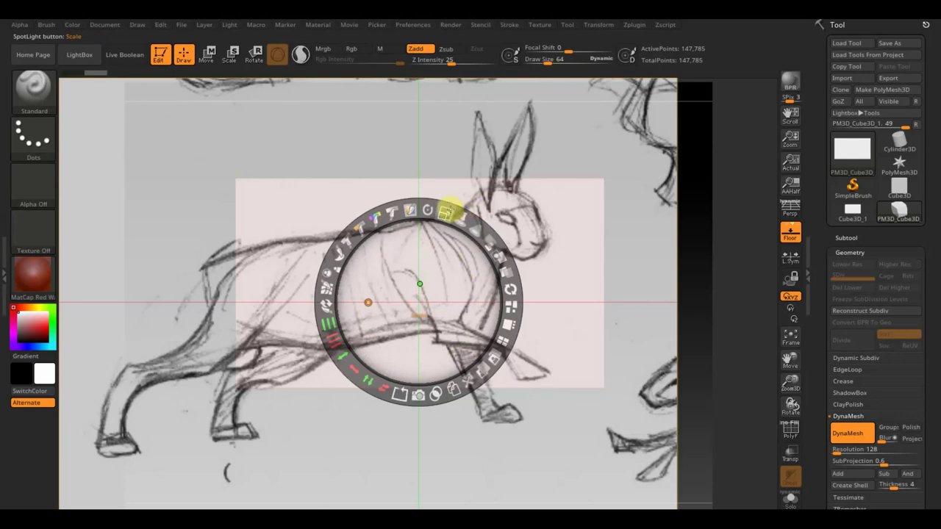
# - Scale the Spotlight sketch, hide the dial, and stretch the pink plane over the drawing
pyautogui.moveTo(450, 212)
pyautogui.mouseDown()
pyautogui.moveTo(377, 189)
pyautogui.moveTo(372, 197)
pyautogui.moveTo(404, 232)
pyautogui.moveTo(431, 242)
pyautogui.mouseUp()
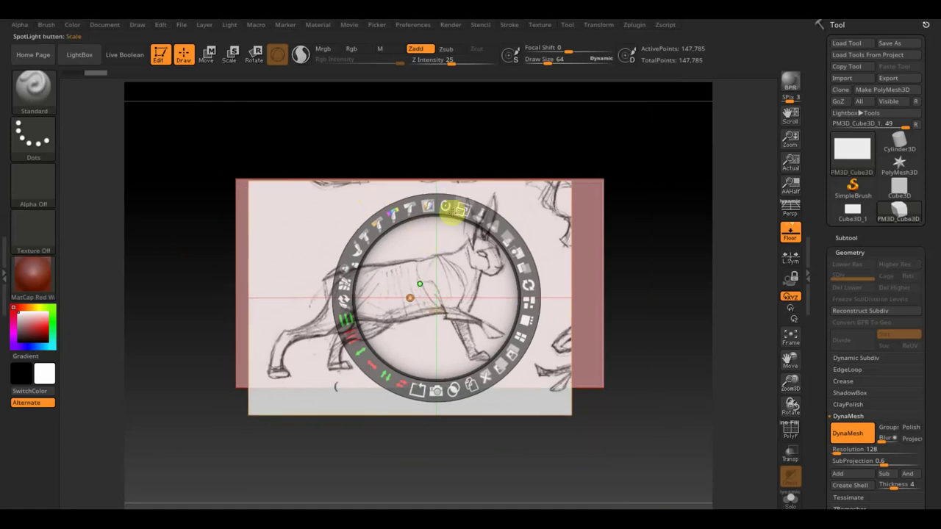
pyautogui.moveTo(452, 206)
pyautogui.mouseDown()
pyautogui.moveTo(512, 234)
pyautogui.moveTo(481, 214)
pyautogui.moveTo(545, 268)
pyautogui.mouseUp()
pyautogui.press('z')
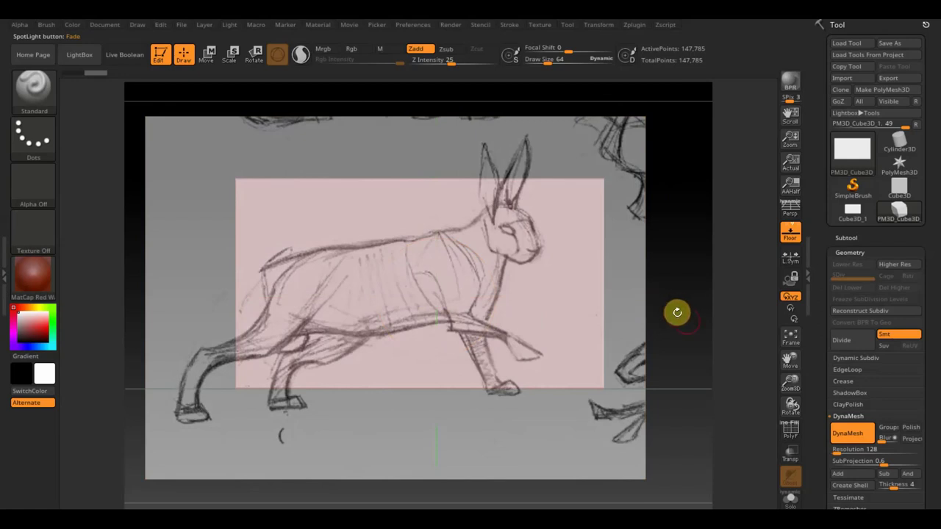
pyautogui.moveTo(677, 313)
pyautogui.mouseDown()
pyautogui.moveTo(699, 328)
pyautogui.moveTo(697, 297)
pyautogui.moveTo(678, 307)
pyautogui.moveTo(685, 295)
pyautogui.mouseUp()
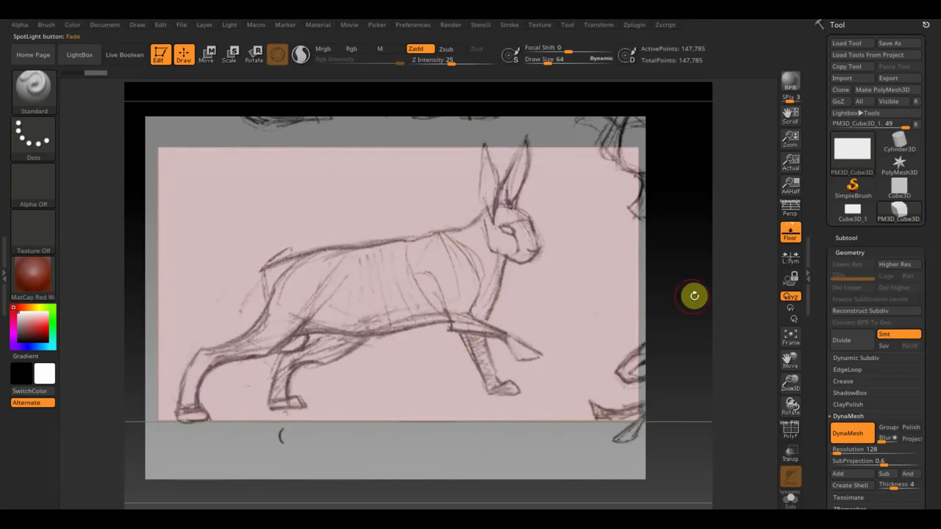
pyautogui.click(207, 53)
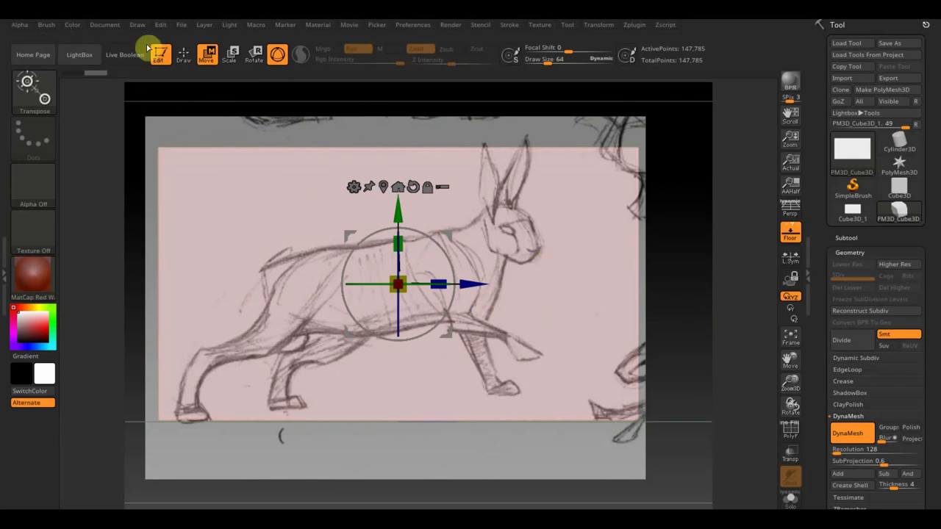
# - Shrink the sketch slightly, widen the plane past both sides, and set Draw Size to 36
pyautogui.click(183, 54)
pyautogui.hotkey('shift', 'z')
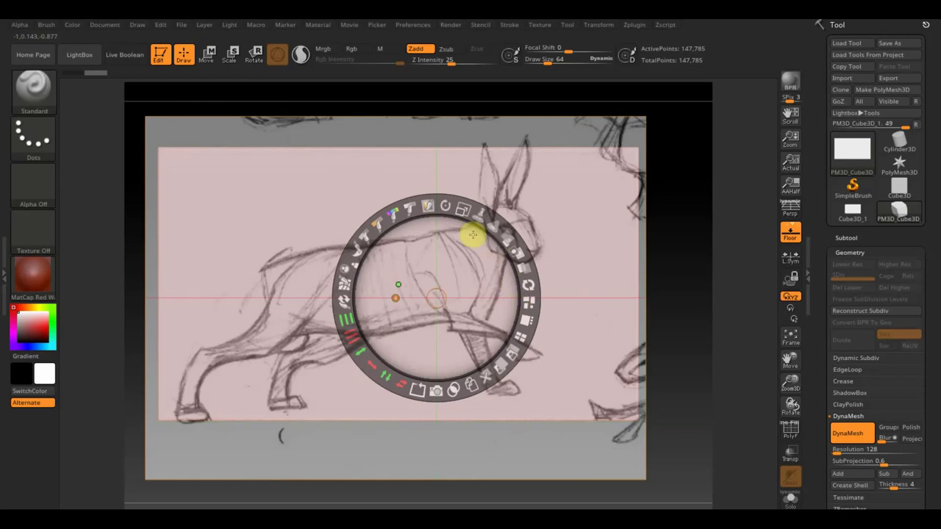
pyautogui.moveTo(462, 208); pyautogui.dragTo(461, 210)
pyautogui.press('z')
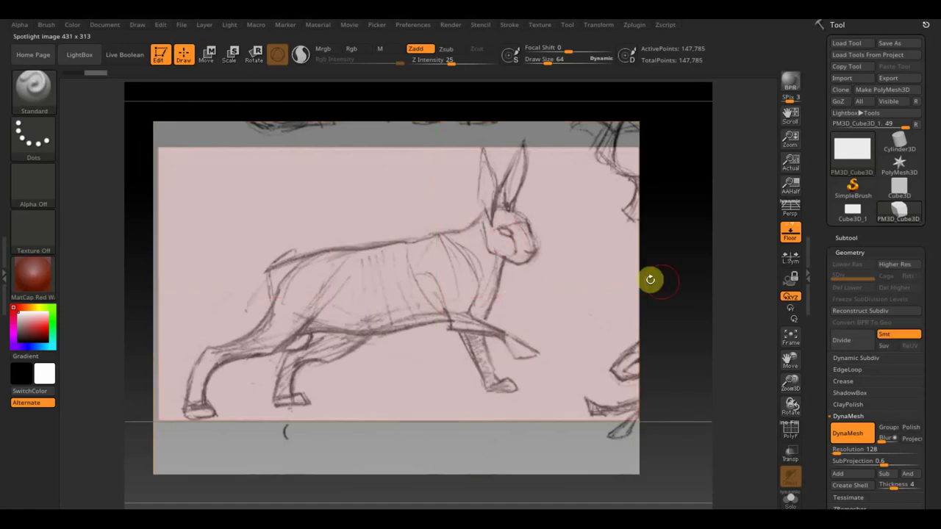
pyautogui.click(675, 283)
pyautogui.moveTo(674, 283); pyautogui.dragTo(676, 286)
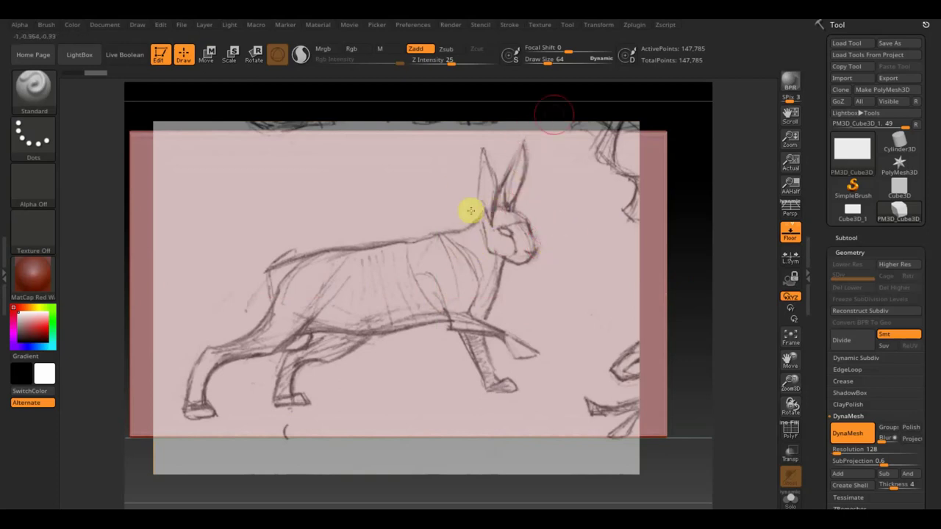
pyautogui.moveTo(551, 63); pyautogui.dragTo(543, 64)
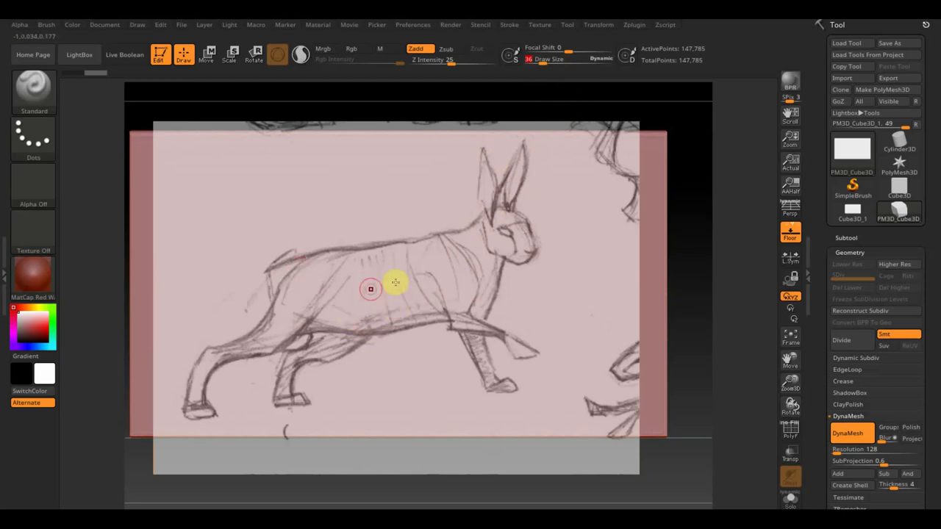
# - Ctrl-paint a MaskPen mask over the hare's back, hindquarter, torso and chest
pyautogui.press('ctrl')
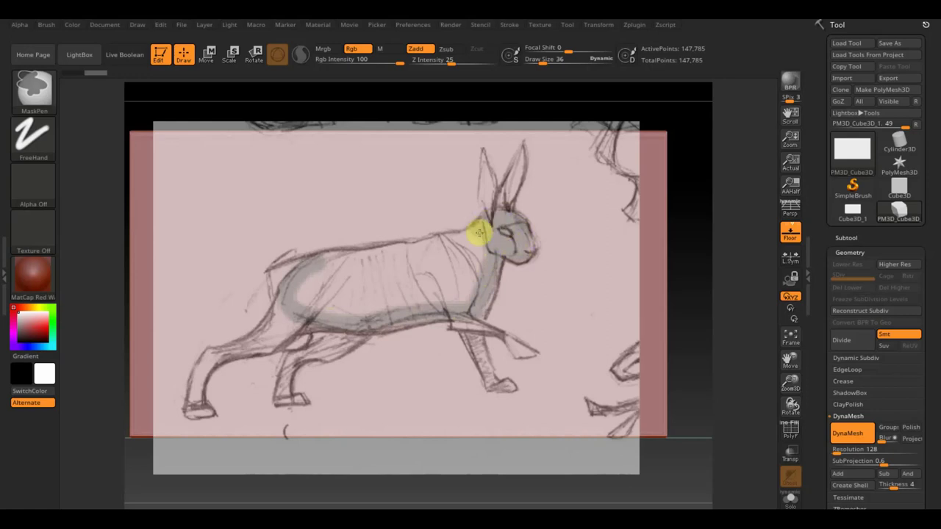
pyautogui.moveTo(410, 252)
pyautogui.mouseDown()
pyautogui.moveTo(360, 254)
pyautogui.moveTo(412, 257)
pyautogui.moveTo(486, 241)
pyautogui.mouseUp()
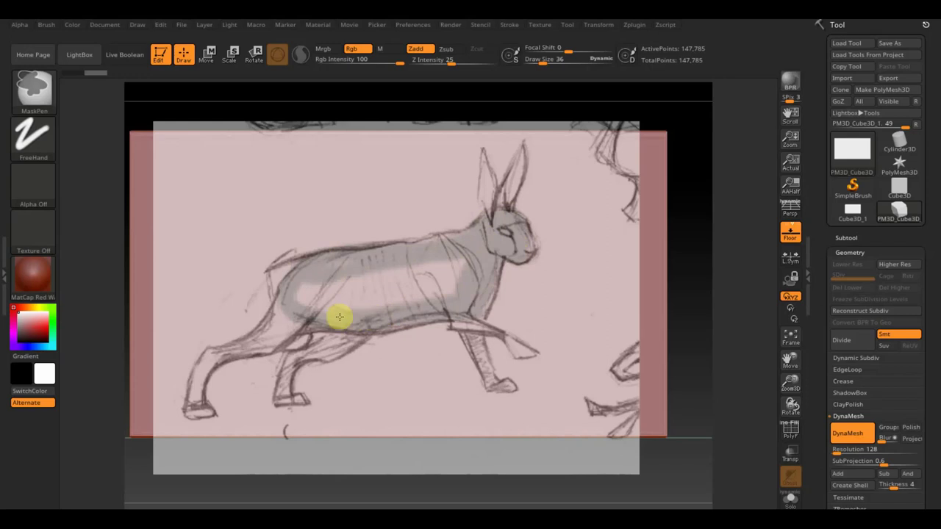
pyautogui.moveTo(298, 299); pyautogui.dragTo(325, 308)
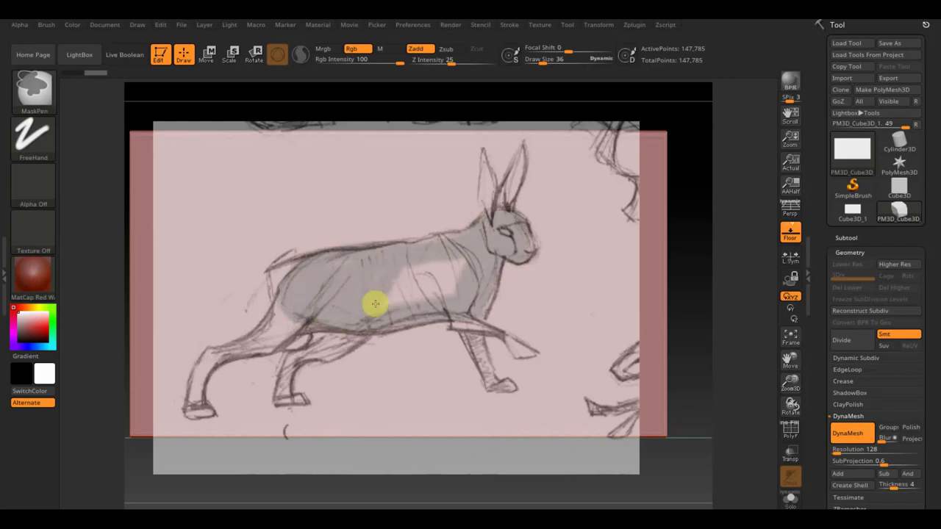
pyautogui.moveTo(378, 274)
pyautogui.mouseDown()
pyautogui.moveTo(389, 299)
pyautogui.moveTo(420, 263)
pyautogui.moveTo(400, 304)
pyautogui.moveTo(439, 261)
pyautogui.mouseUp()
pyautogui.moveTo(422, 297)
pyautogui.mouseDown()
pyautogui.moveTo(451, 284)
pyautogui.moveTo(461, 261)
pyautogui.mouseUp()
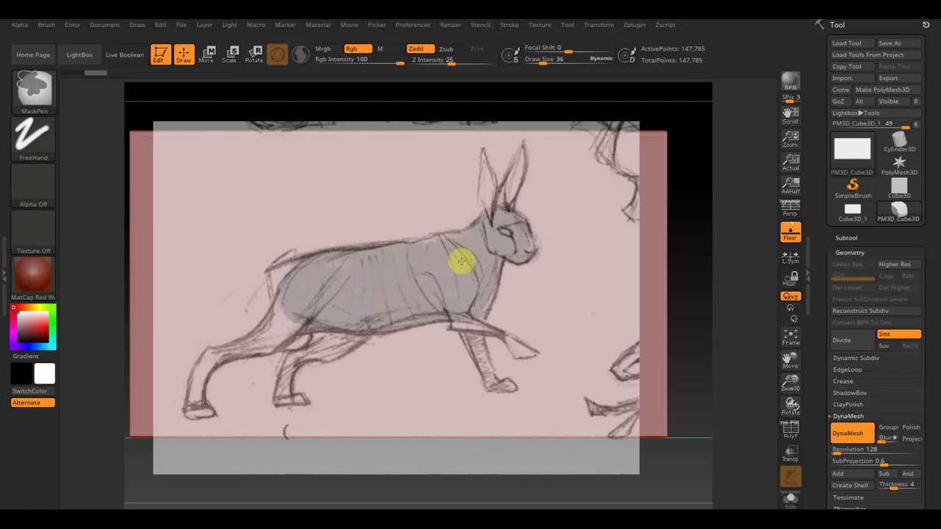
pyautogui.press('ctrl')
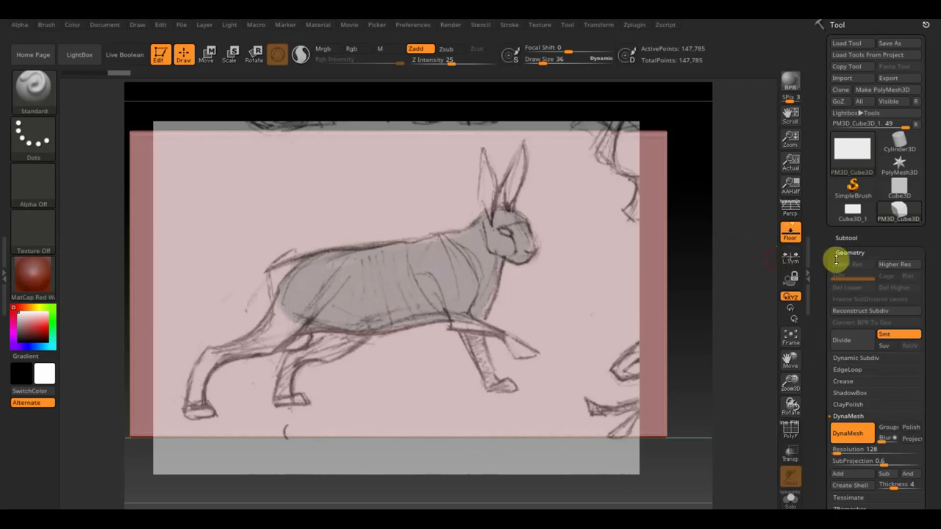
# - Duplicate the plane as subtool PM3D_Cube3D_2 and clear its mask
pyautogui.click(847, 236)
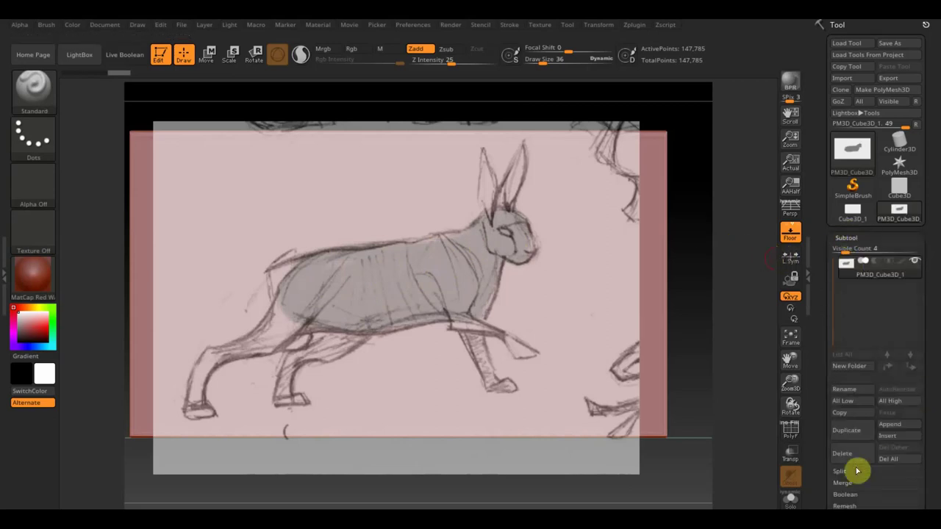
pyautogui.click(857, 436)
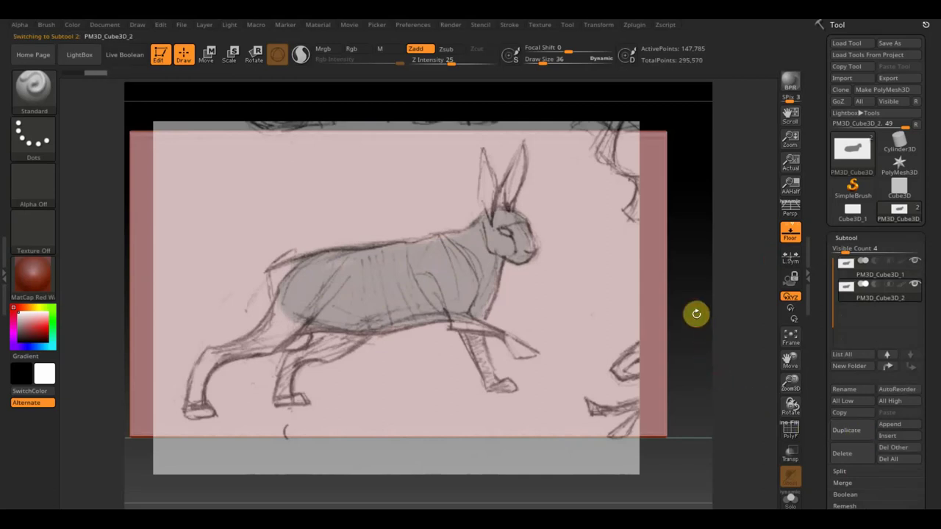
pyautogui.keyDown('ctrl'); pyautogui.moveTo(687, 309); pyautogui.dragTo(681, 333); pyautogui.keyUp('ctrl')
# - Mask the hare's hind foot and leg, thigh, and front leg with shoulder
pyautogui.press('ctrl')
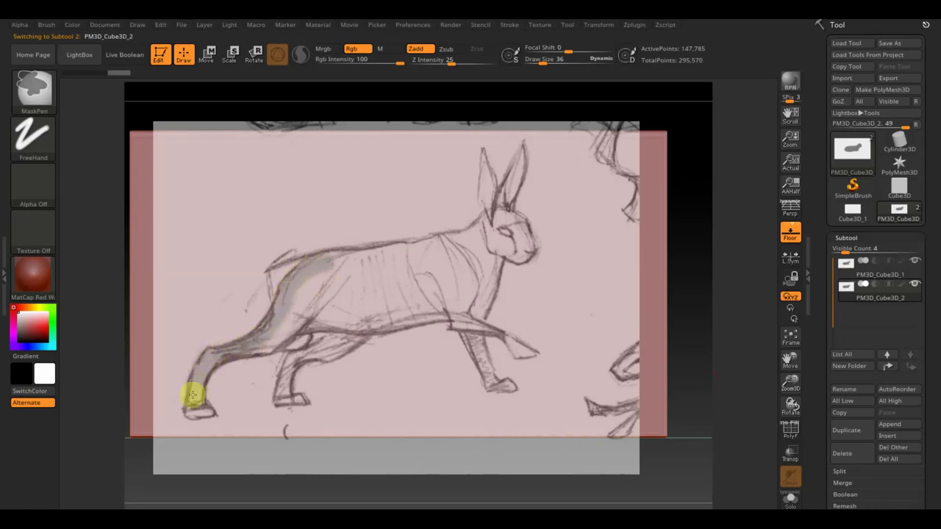
pyautogui.keyDown('ctrl'); pyautogui.moveTo(205, 411); pyautogui.dragTo(229, 366); pyautogui.keyUp('ctrl')
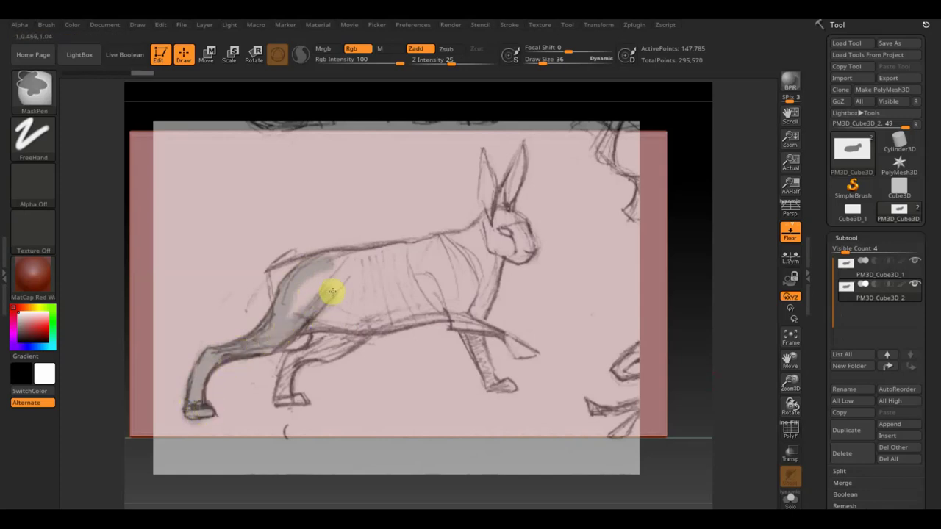
pyautogui.keyDown('ctrl'); pyautogui.moveTo(285, 304); pyautogui.dragTo(326, 282); pyautogui.keyUp('ctrl')
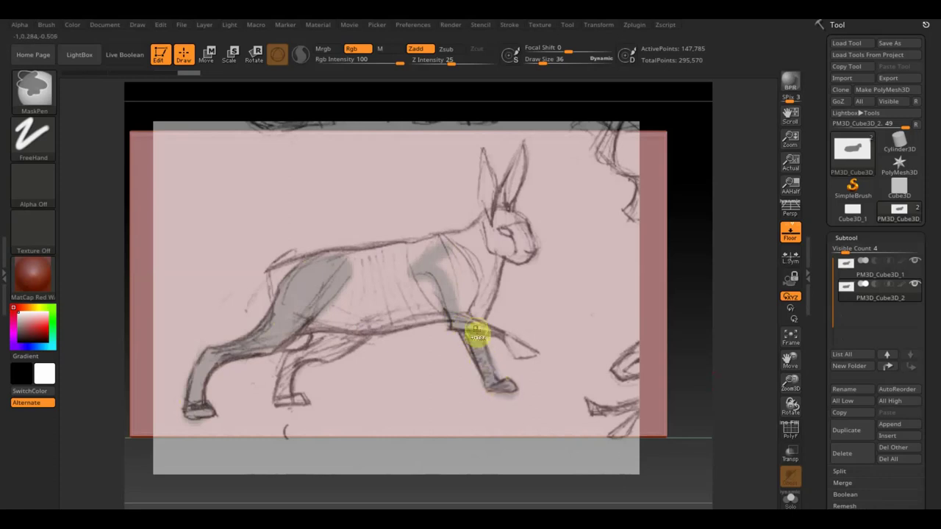
pyautogui.keyDown('ctrl'); pyautogui.moveTo(466, 304); pyautogui.dragTo(438, 263); pyautogui.keyUp('ctrl')
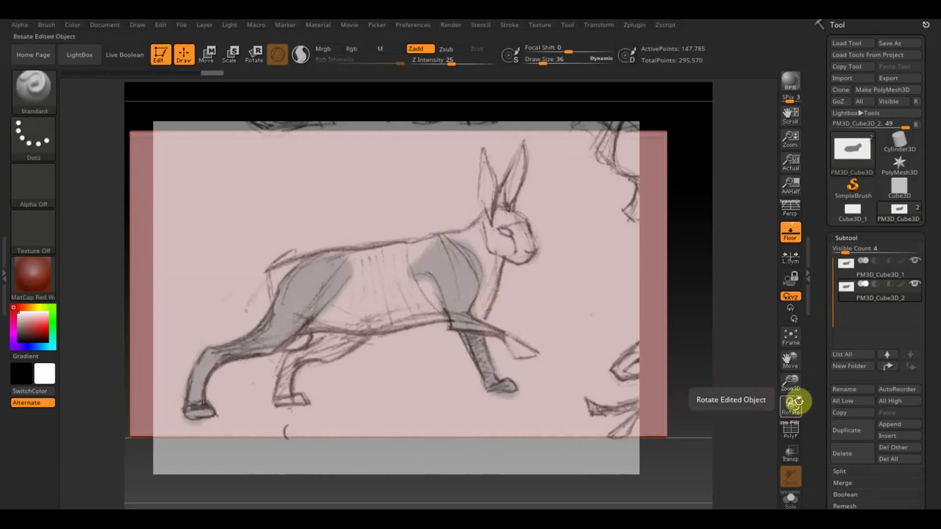
# - Select PM3D_Cube3D_3, clear its old mask, and MaskPen-trace the hare's upright ear from the sketch
pyautogui.click(851, 432)
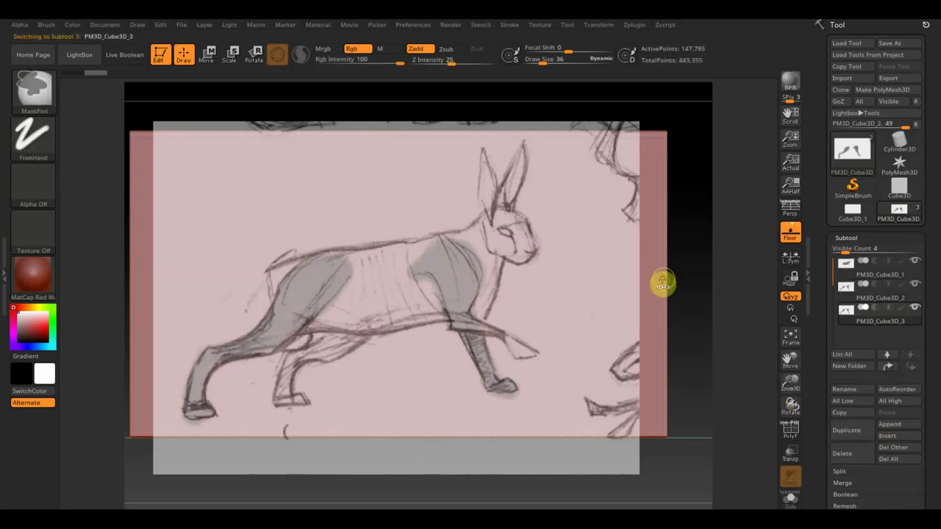
pyautogui.keyDown('ctrl'); pyautogui.click(681, 268); pyautogui.keyUp('ctrl')
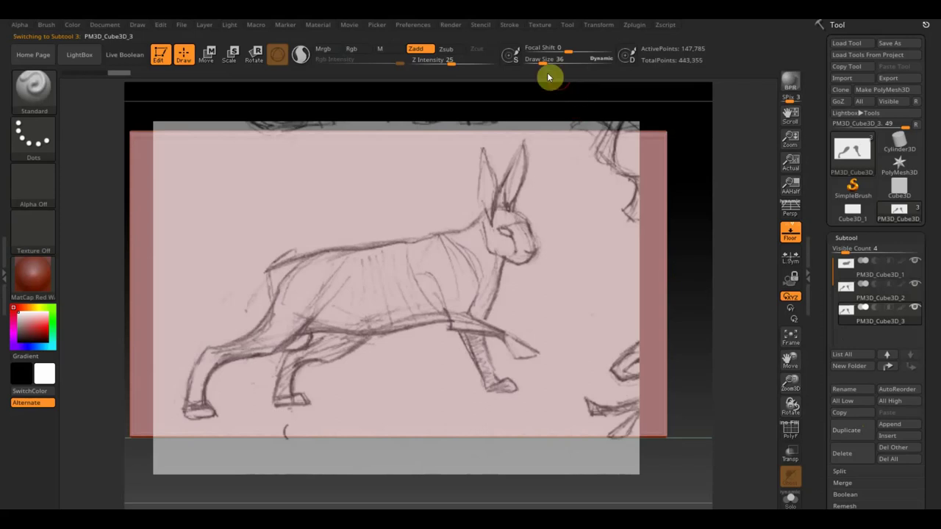
pyautogui.press('ctrl')
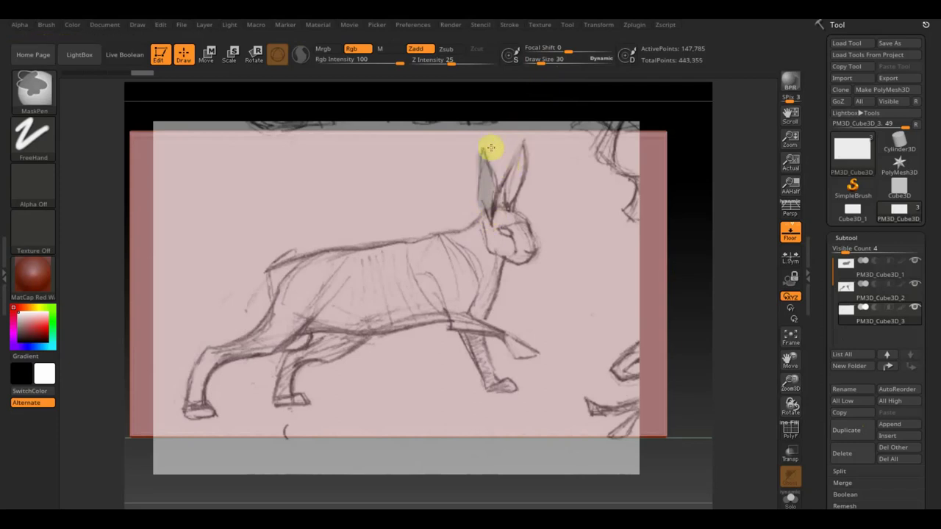
pyautogui.press('ctrl')
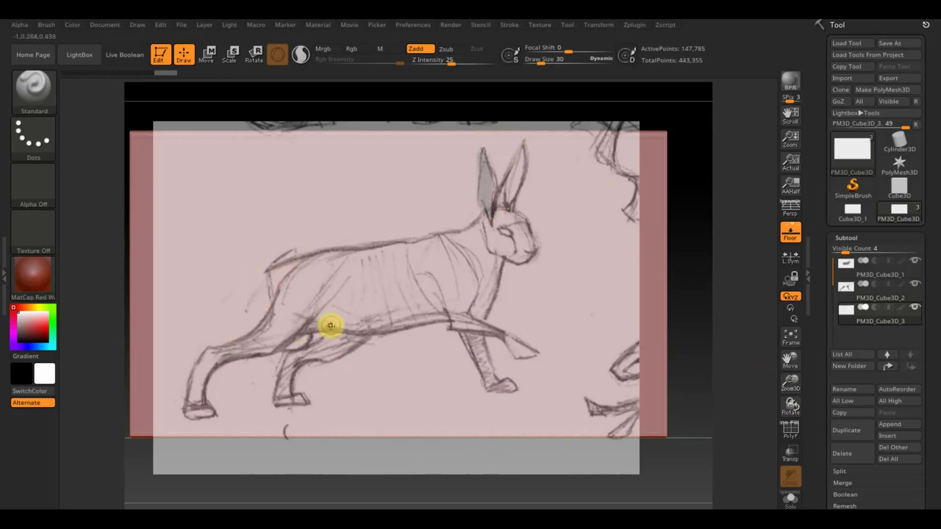
# - Hide the sketch, invert the mask, and pull the ear out along X with the Move gizmo
pyautogui.hotkey('shift', 'z')
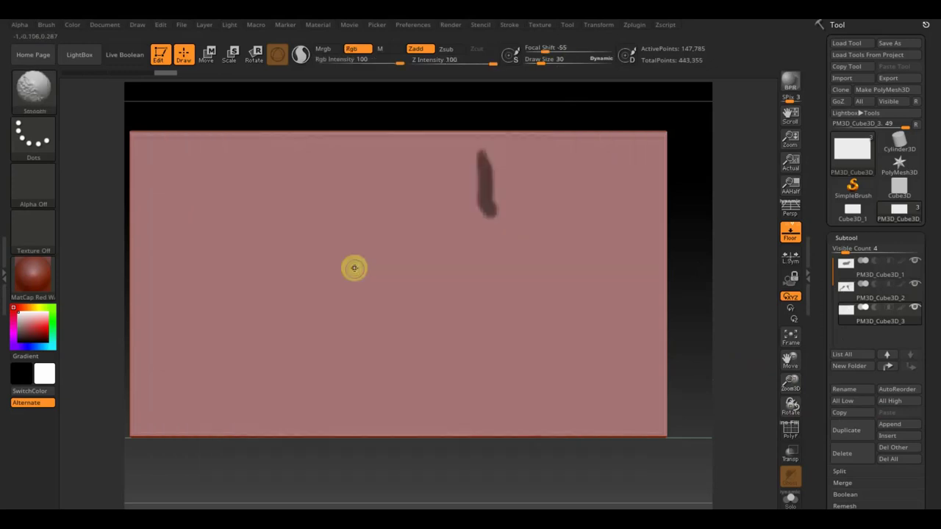
pyautogui.moveTo(690, 294); pyautogui.dragTo(636, 305)
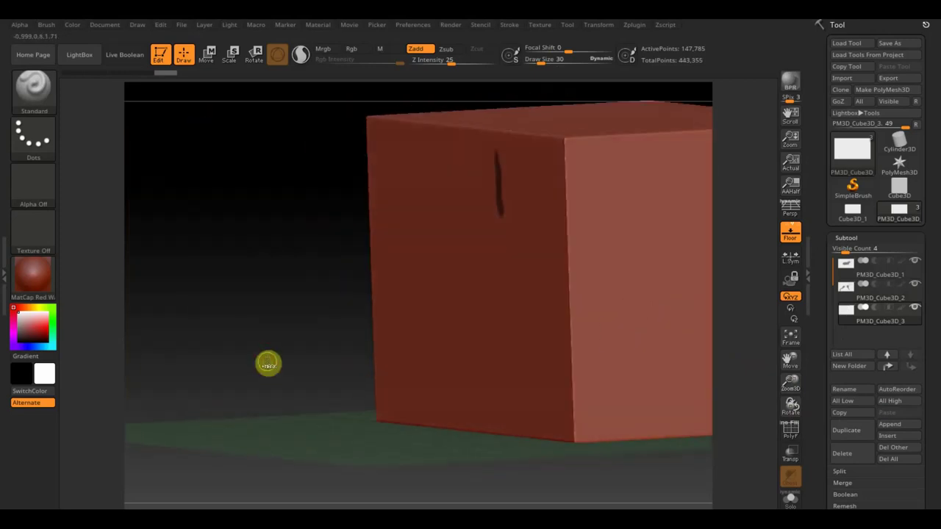
pyautogui.keyDown('ctrl'); pyautogui.click(268, 363); pyautogui.keyUp('ctrl')
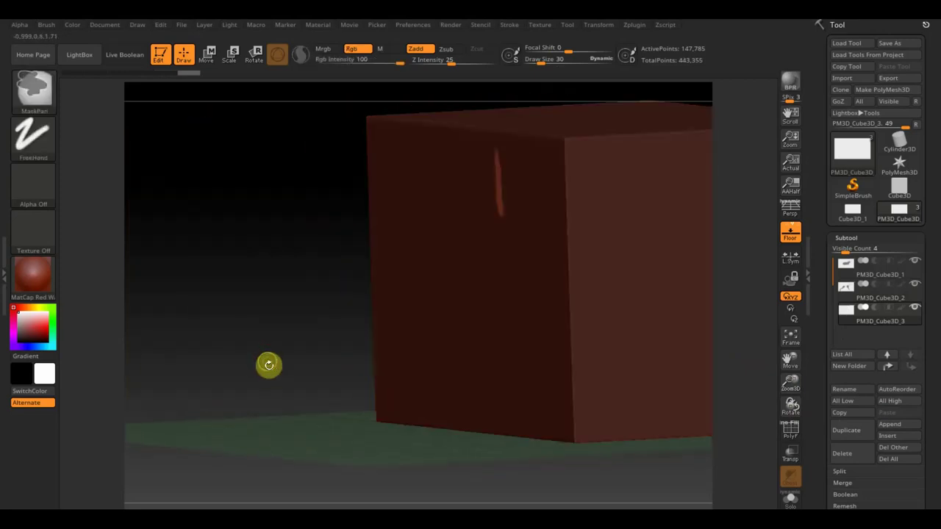
pyautogui.click(212, 57)
pyautogui.moveTo(542, 274); pyautogui.dragTo(522, 274)
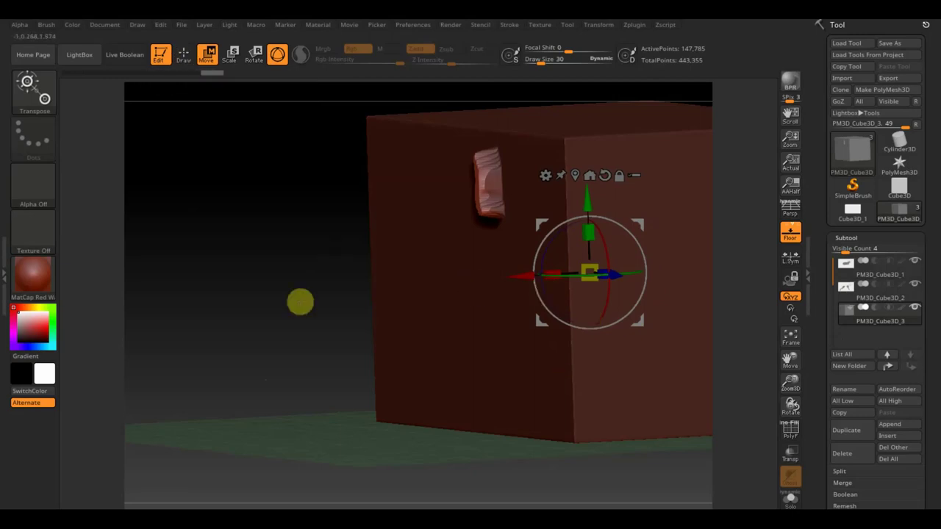
# - Clear the mask and DynaMesh the third cube to fuse the extruded ear
pyautogui.keyDown('ctrl'); pyautogui.moveTo(221, 238); pyautogui.dragTo(279, 337); pyautogui.keyUp('ctrl')
pyautogui.keyDown('ctrl'); pyautogui.moveTo(229, 221); pyautogui.dragTo(279, 341); pyautogui.keyUp('ctrl')
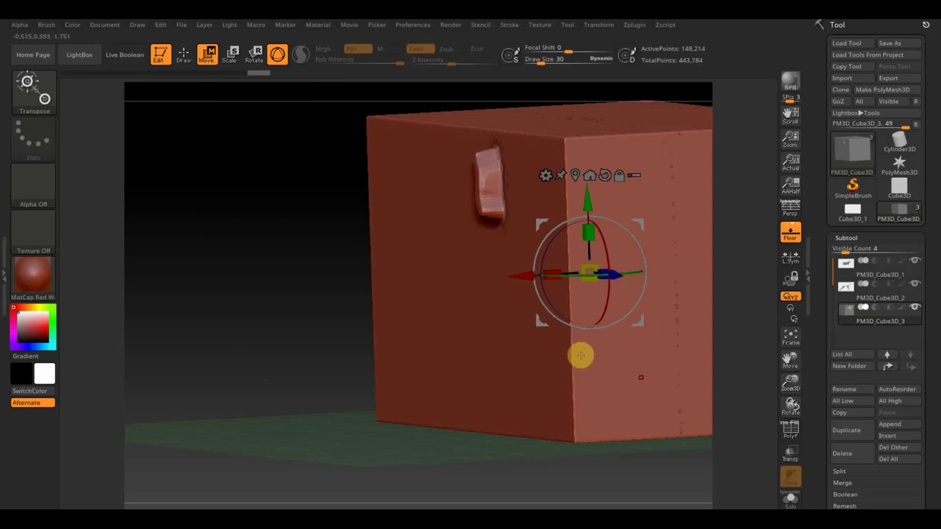
pyautogui.click(853, 298)
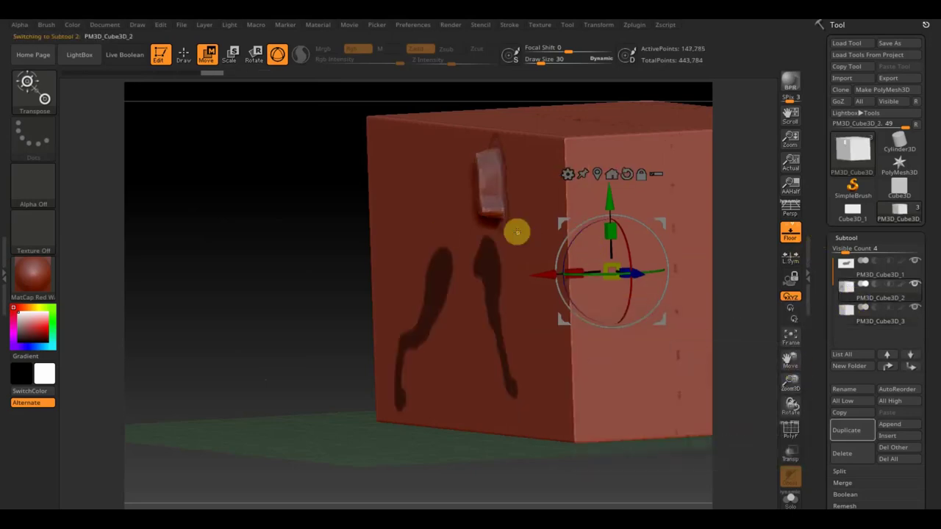
# - On PM3D_Cube3D_2, invert the mask, pull the legs out, and clear the mask
pyautogui.hotkey('ctrl', 'i')
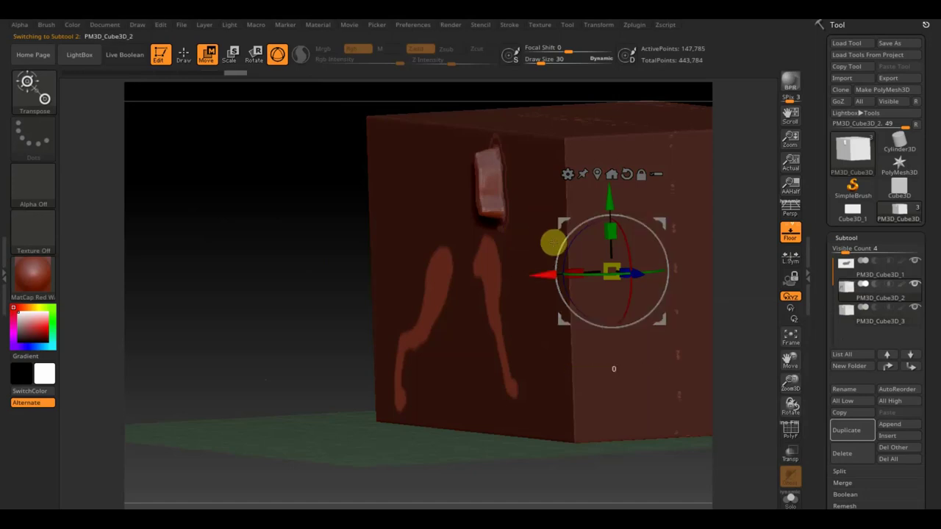
pyautogui.moveTo(543, 275); pyautogui.dragTo(517, 276)
pyautogui.keyDown('ctrl'); pyautogui.moveTo(210, 191); pyautogui.dragTo(247, 257); pyautogui.keyUp('ctrl')
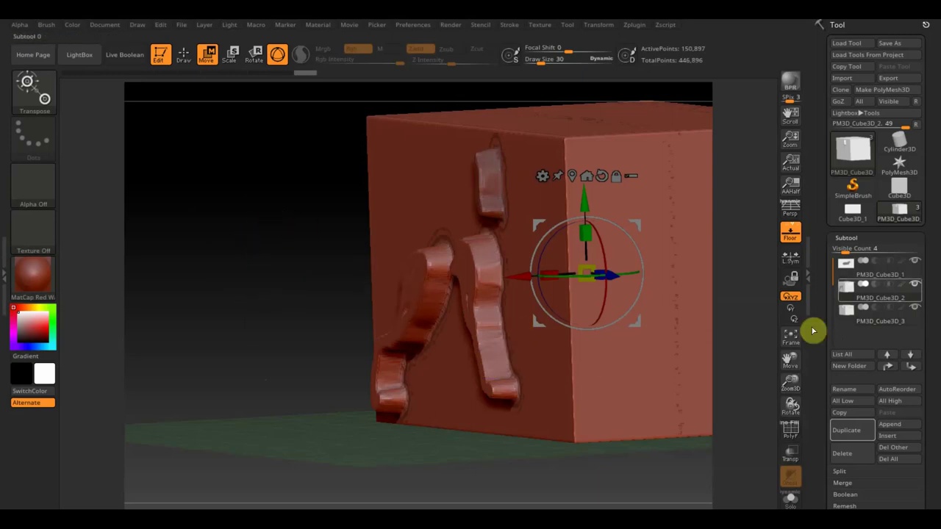
# - On PM3D_Cube3D_1, pull the body shape out and DynaMesh the cube
pyautogui.click(848, 263)
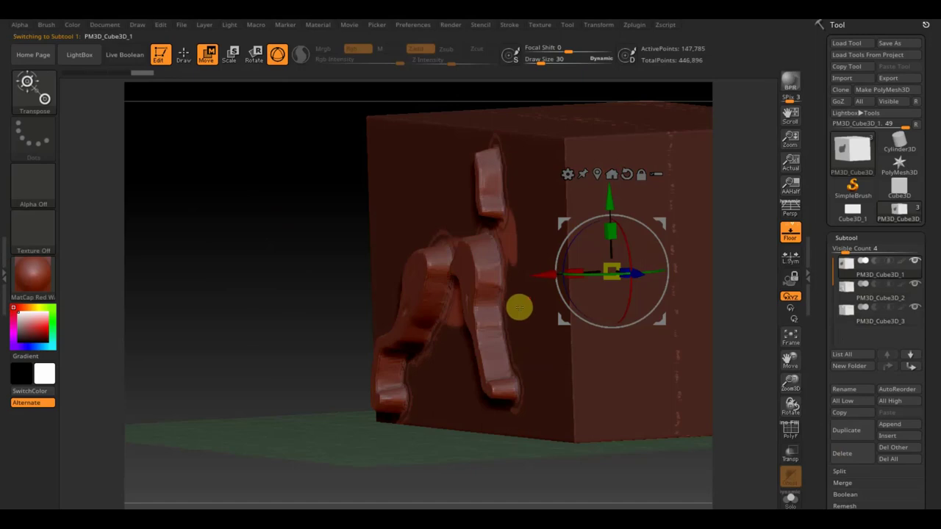
pyautogui.moveTo(542, 275); pyautogui.dragTo(515, 275)
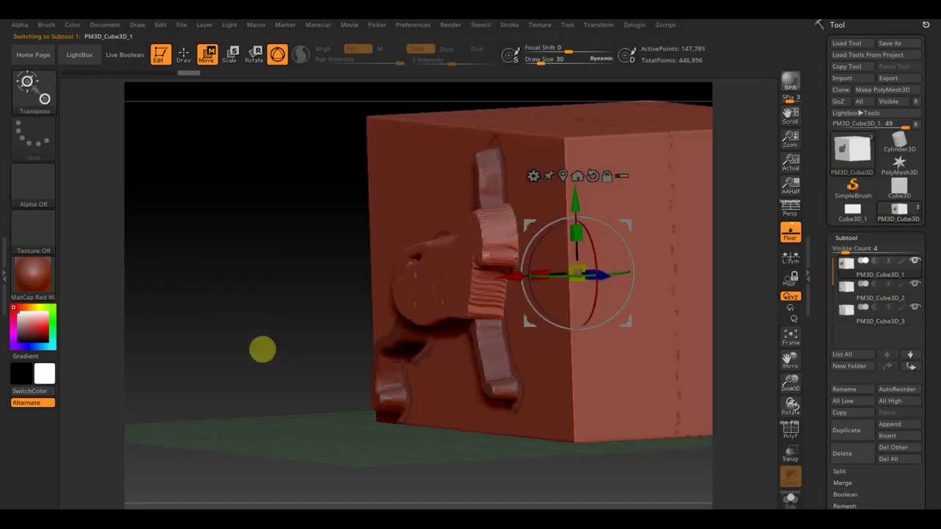
pyautogui.moveTo(263, 350)
pyautogui.keyDown('ctrl'); pyautogui.mouseDown()
pyautogui.moveTo(275, 386)
pyautogui.moveTo(254, 386)
pyautogui.mouseUp(); pyautogui.keyUp('ctrl')
# - Turn on PolyF and hide the first cube's block, keeping only the body shape
pyautogui.click(184, 63)
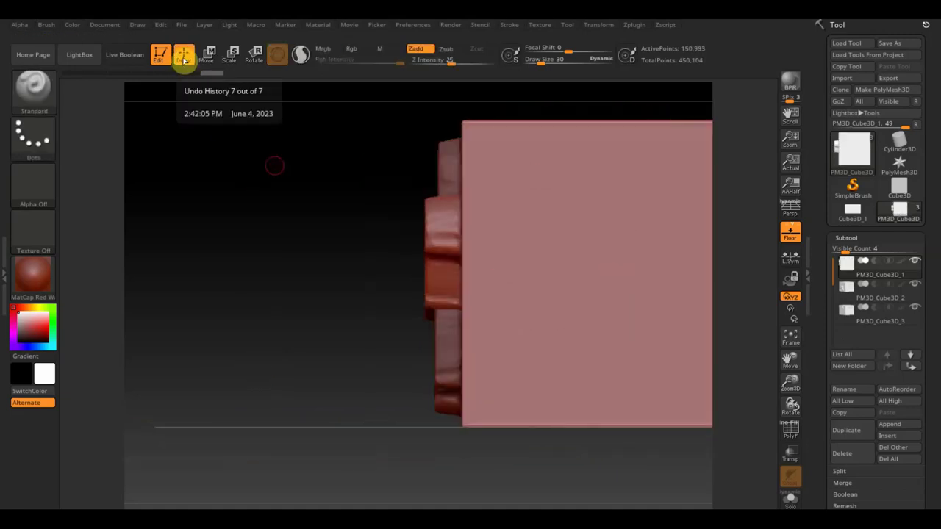
pyautogui.keyDown('ctrl'); pyautogui.moveTo(351, 162); pyautogui.dragTo(459, 361); pyautogui.keyUp('ctrl')
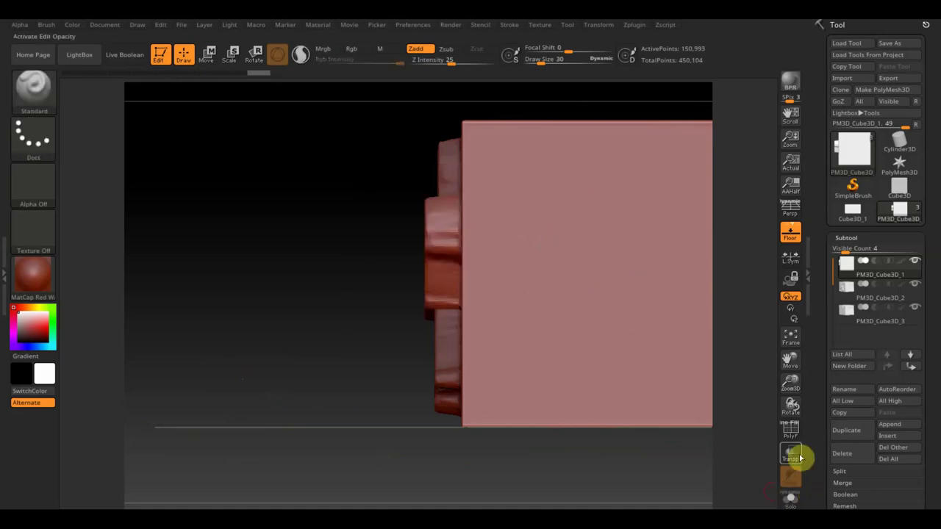
pyautogui.click(792, 433)
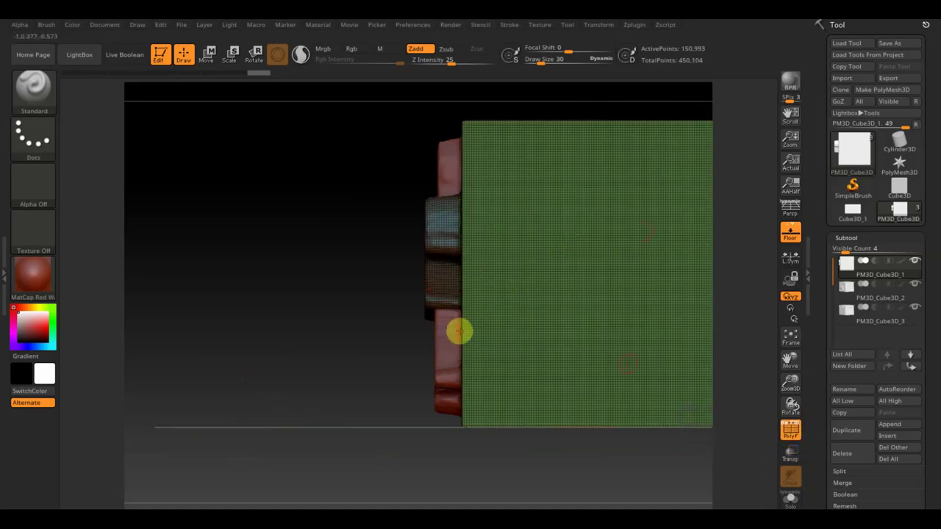
pyautogui.keyDown('ctrl'); pyautogui.keyDown('shift'); pyautogui.click(445, 254); pyautogui.keyUp('shift'); pyautogui.keyUp('ctrl')
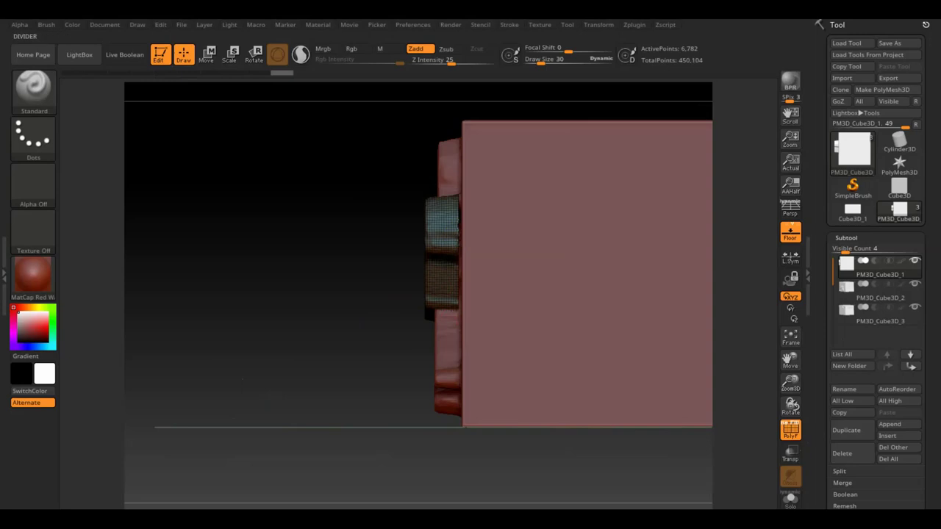
# - Expand the Geometry palette's Modify Topology options
pyautogui.click(845, 482)
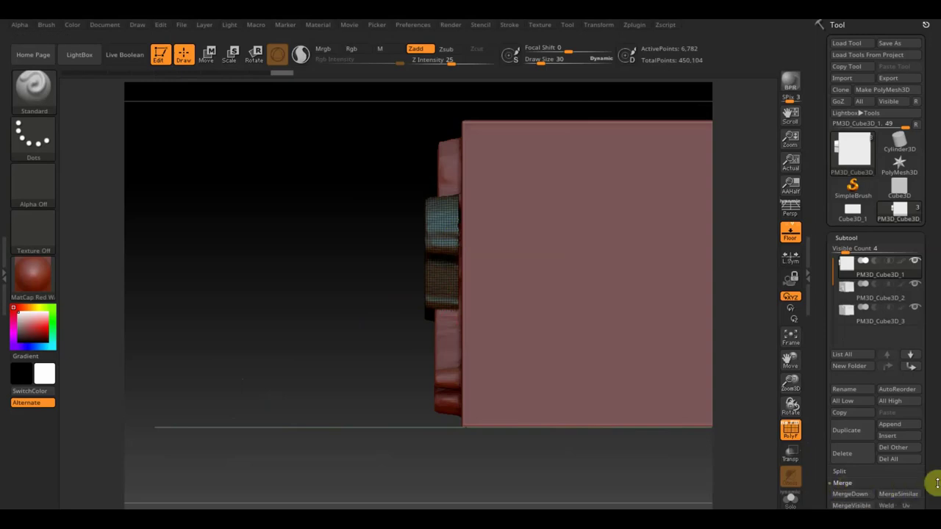
pyautogui.moveTo(932, 483); pyautogui.dragTo(932, 391)
pyautogui.click(856, 363)
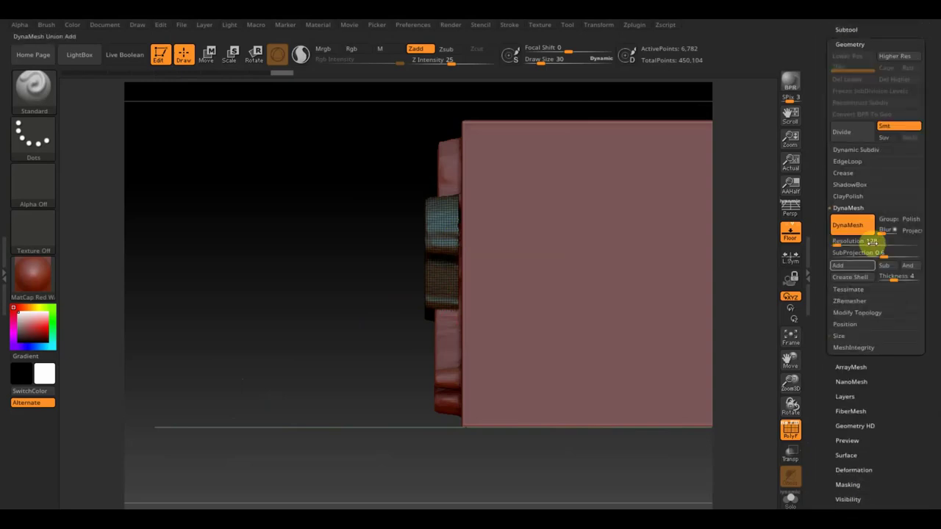
pyautogui.click(858, 313)
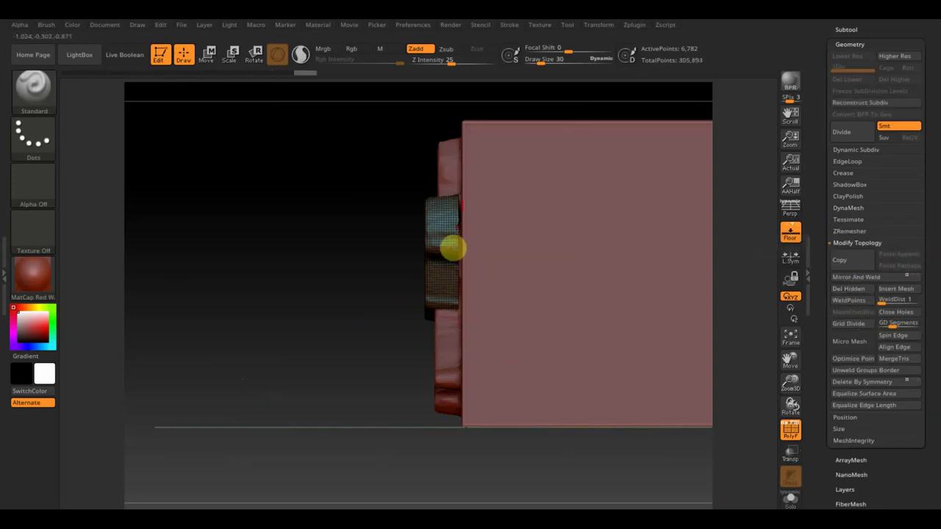
# - On PM3D_Cube3D_2, mask and hide the cube block so only the leg shapes remain
pyautogui.keyDown('alt'); pyautogui.click(500, 173); pyautogui.keyUp('alt')
pyautogui.press('ctrl')
pyautogui.keyDown('ctrl'); pyautogui.moveTo(370, 140); pyautogui.dragTo(459, 435); pyautogui.keyUp('ctrl')
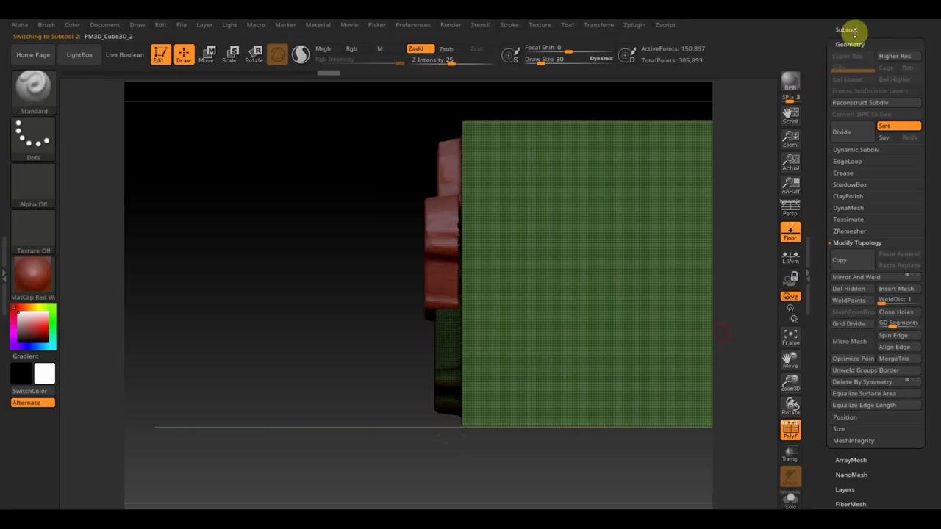
pyautogui.press('ctrl')
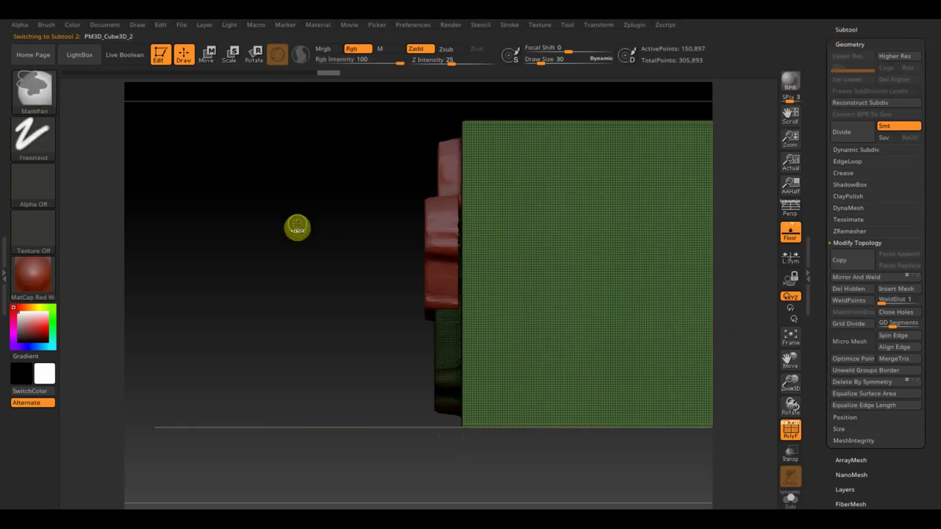
pyautogui.keyDown('ctrl'); pyautogui.moveTo(297, 228); pyautogui.dragTo(298, 229); pyautogui.keyUp('ctrl')
pyautogui.press('shift')
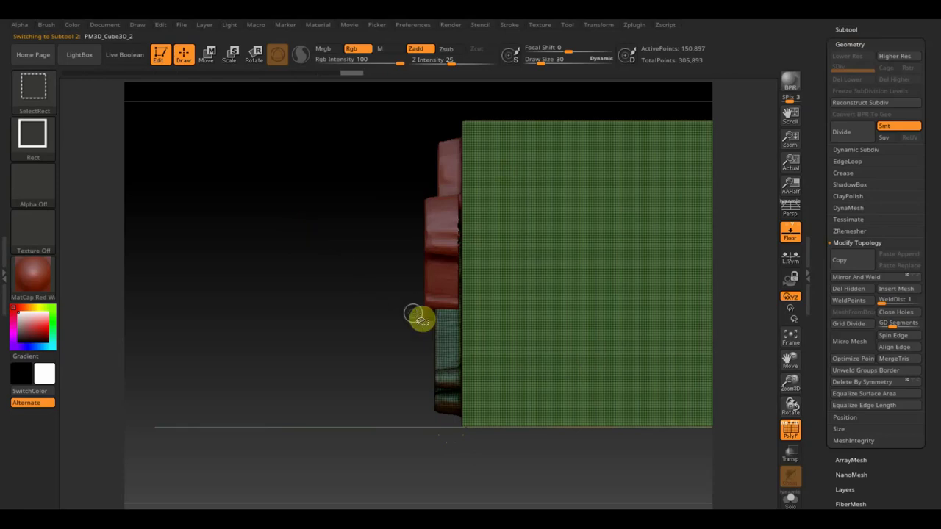
pyautogui.keyDown('ctrl'); pyautogui.keyDown('shift'); pyautogui.click(446, 336); pyautogui.keyUp('shift'); pyautogui.keyUp('ctrl')
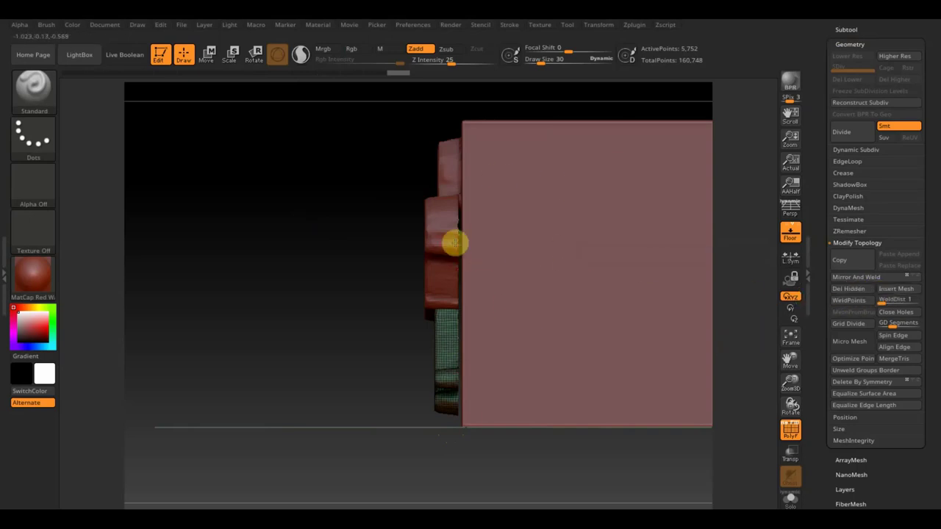
pyautogui.moveTo(500, 368)
pyautogui.mouseDown(button='right')
pyautogui.moveTo(377, 363)
pyautogui.moveTo(467, 281)
pyautogui.mouseUp(button='right')
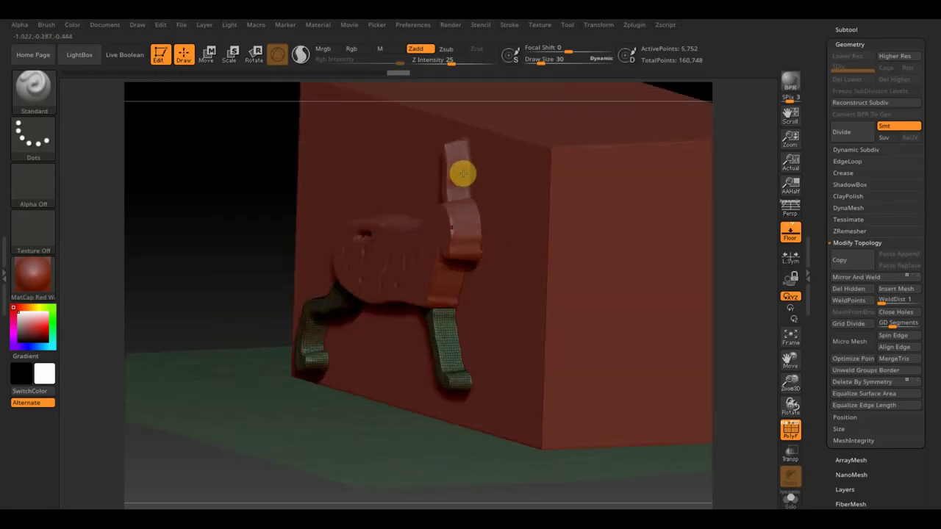
# - On PM3D_Cube3D_3, hide the block around the ear and delete the hidden geometry
pyautogui.keyDown('alt'); pyautogui.click(462, 174); pyautogui.keyUp('alt')
pyautogui.keyDown('shift'); pyautogui.moveTo(250, 309); pyautogui.dragTo(227, 311); pyautogui.keyUp('shift')
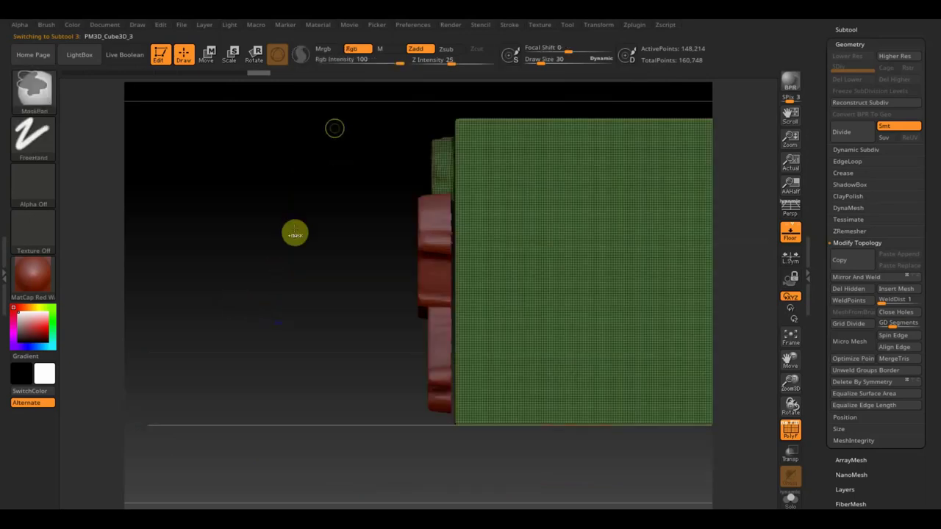
pyautogui.keyDown('ctrl'); pyautogui.moveTo(343, 116); pyautogui.dragTo(448, 282); pyautogui.keyUp('ctrl')
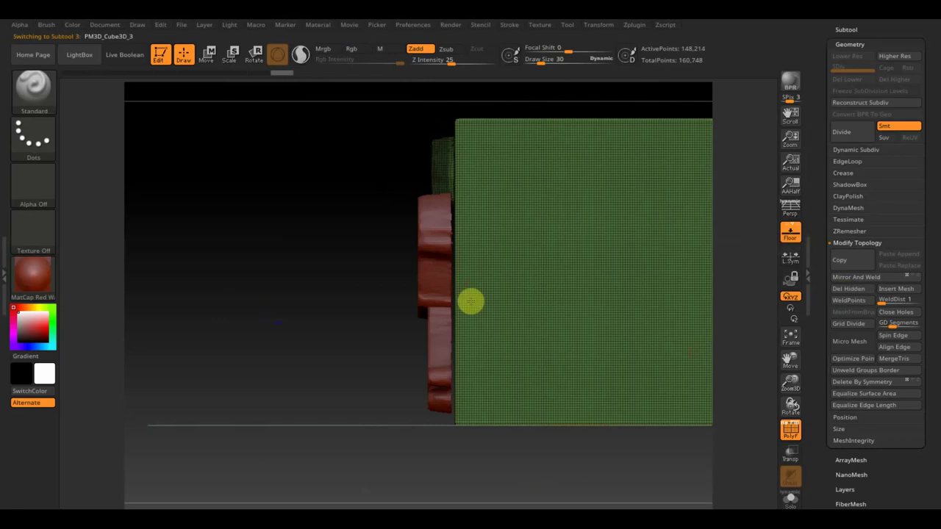
pyautogui.keyDown('ctrl'); pyautogui.keyDown('shift'); pyautogui.click(340, 218); pyautogui.keyUp('shift'); pyautogui.keyUp('ctrl')
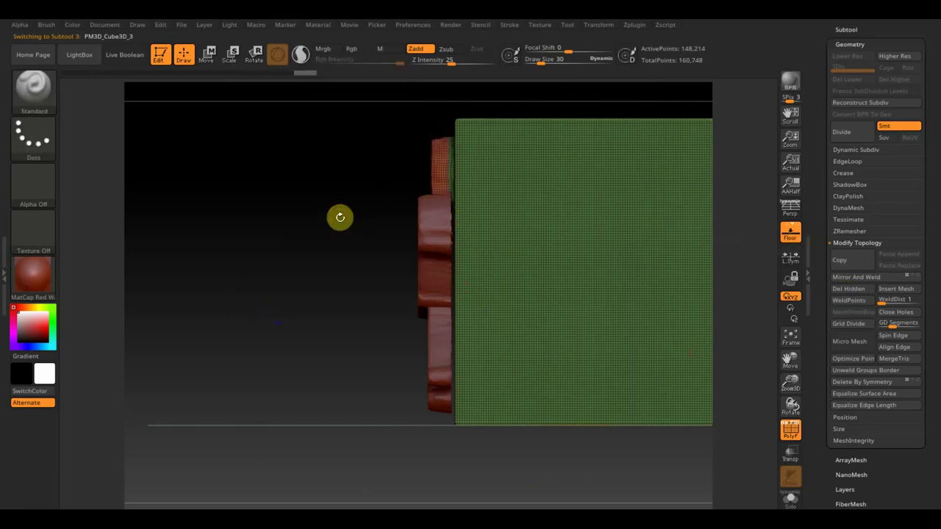
pyautogui.keyDown('ctrl'); pyautogui.keyDown('shift'); pyautogui.click(441, 176); pyautogui.keyUp('shift'); pyautogui.keyUp('ctrl')
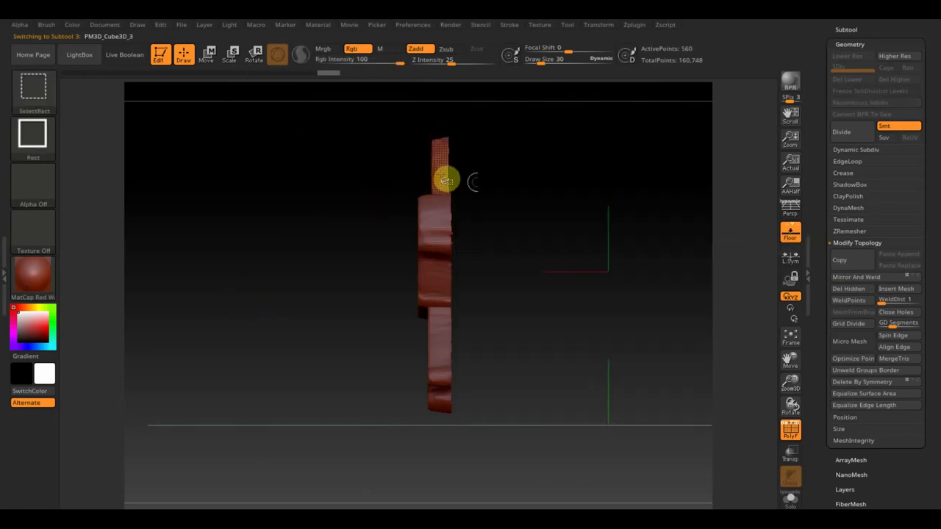
pyautogui.click(849, 290)
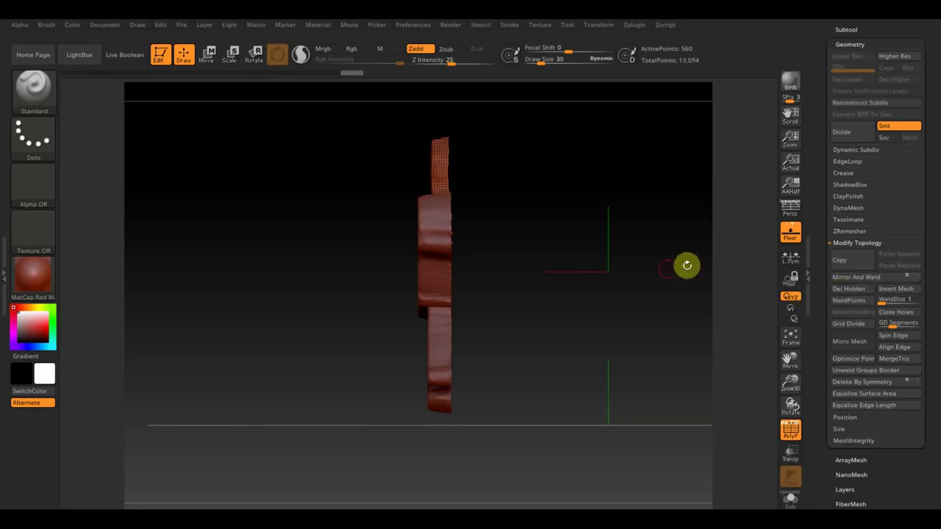
pyautogui.moveTo(586, 236)
pyautogui.mouseDown()
pyautogui.moveTo(603, 275)
pyautogui.moveTo(536, 261)
pyautogui.mouseUp()
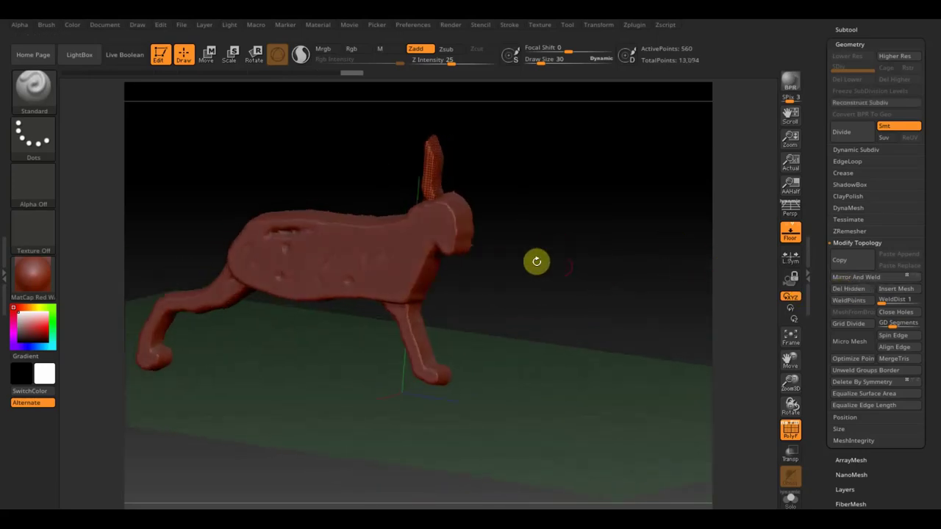
pyautogui.moveTo(530, 292)
pyautogui.mouseDown()
pyautogui.moveTo(569, 299)
pyautogui.moveTo(542, 287)
pyautogui.moveTo(640, 360)
pyautogui.mouseUp()
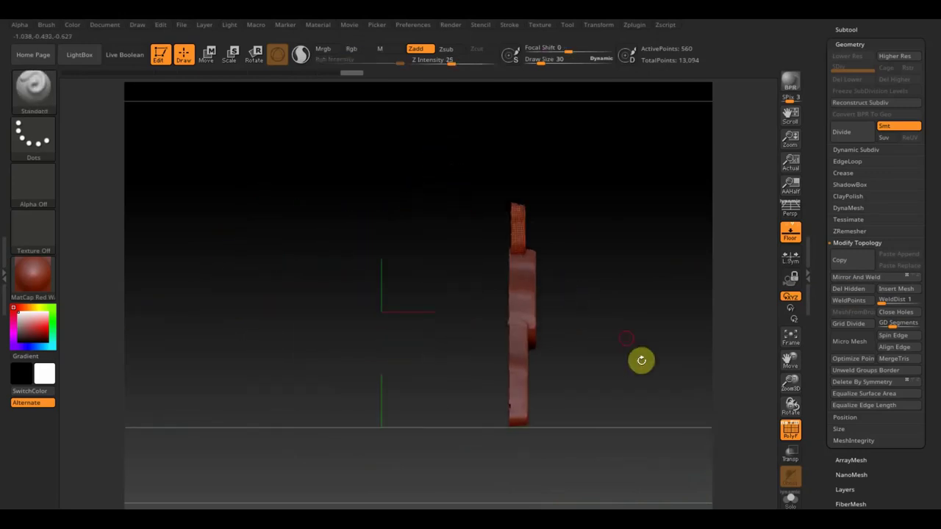
# - Shift the ear and body pieces left along X and Mirror And Weld each
pyautogui.click(207, 54)
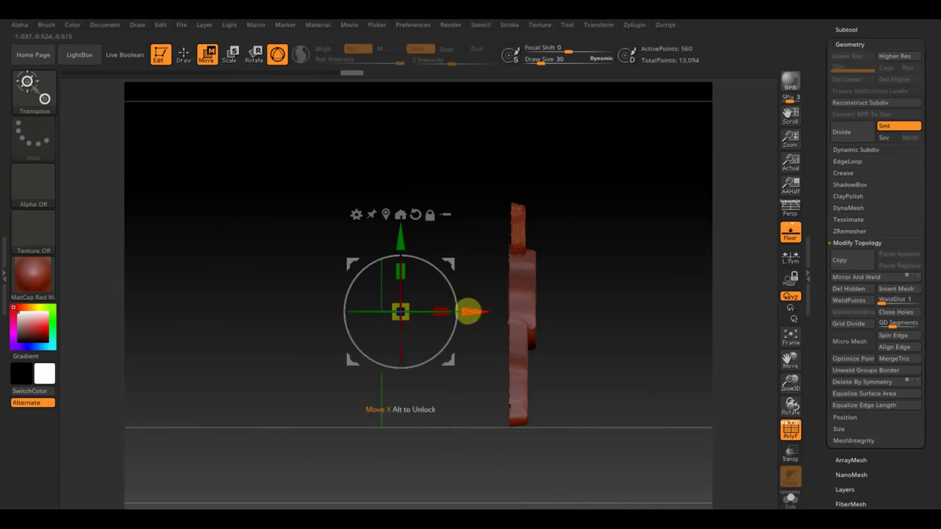
pyautogui.moveTo(466, 311); pyautogui.dragTo(347, 309)
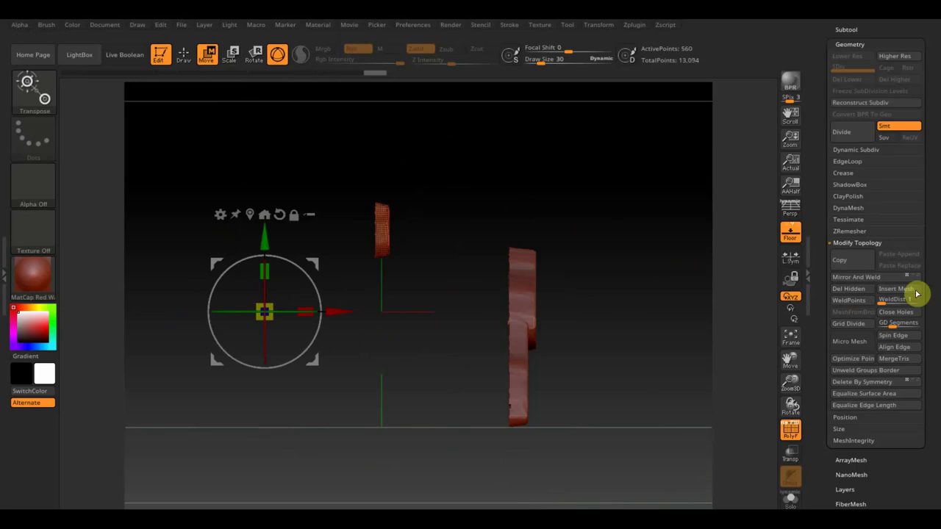
pyautogui.click(864, 280)
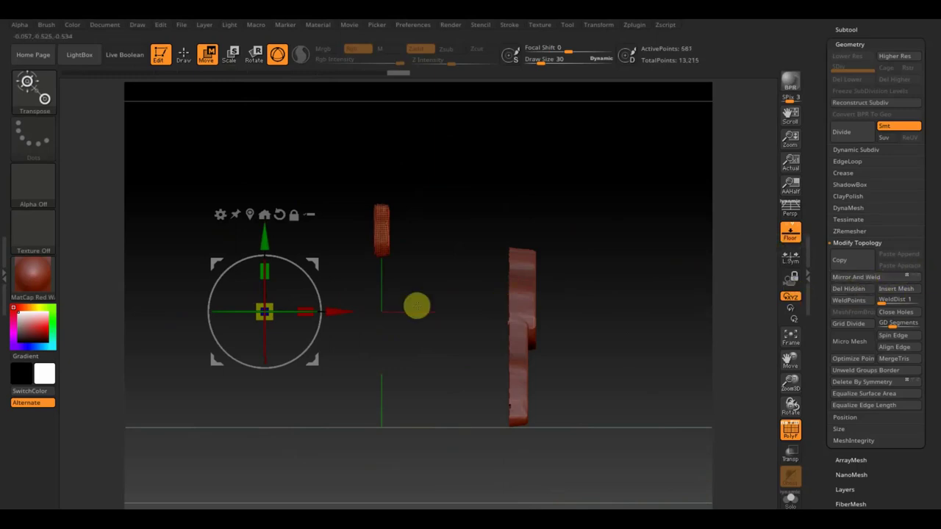
pyautogui.keyDown('alt'); pyautogui.click(532, 280); pyautogui.keyUp('alt')
pyautogui.moveTo(486, 311); pyautogui.dragTo(353, 318)
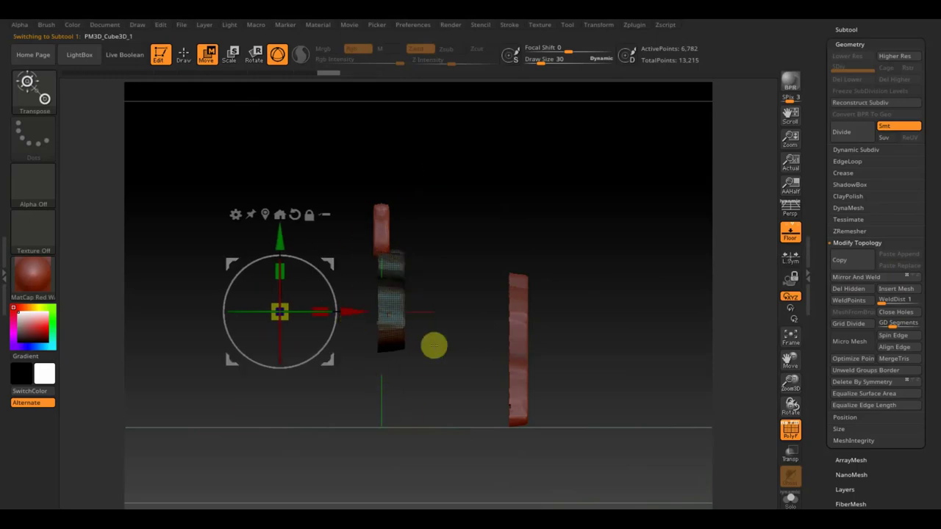
pyautogui.click(865, 283)
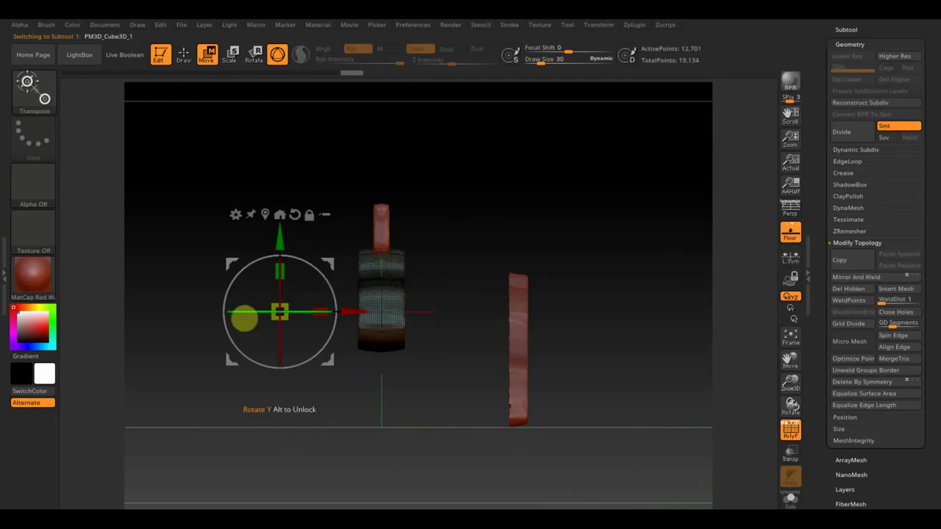
# - Shift the leg piece left onto the body and mirror it
pyautogui.keyDown('alt'); pyautogui.click(532, 332); pyautogui.keyUp('alt')
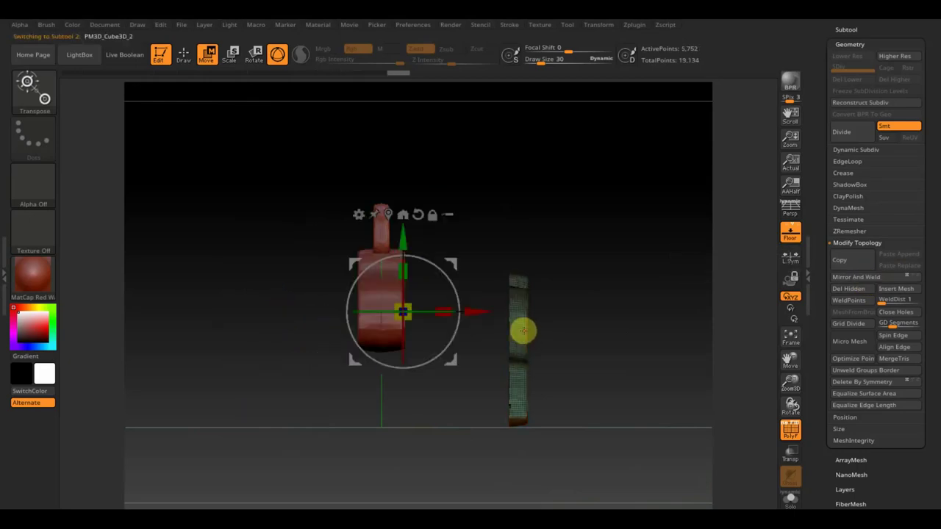
pyautogui.moveTo(476, 311); pyautogui.dragTo(350, 313)
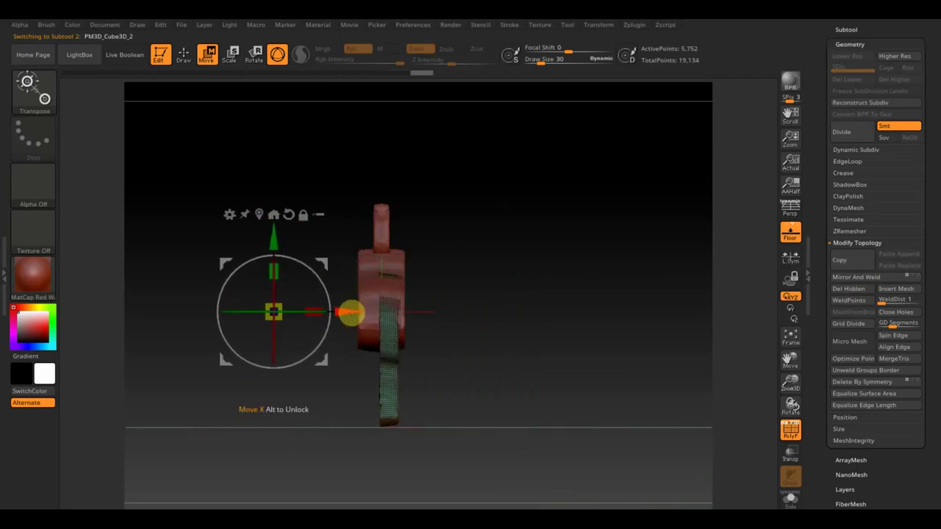
pyautogui.click(857, 278)
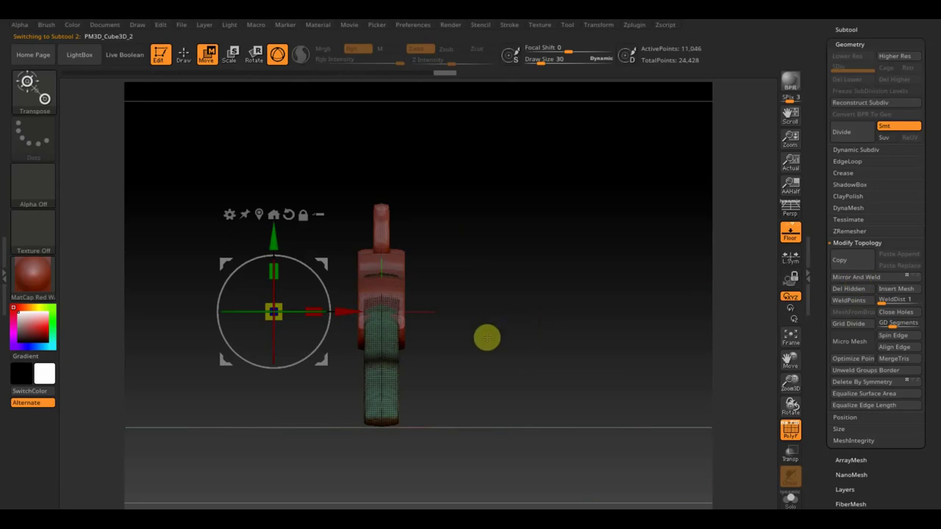
# - Slide the leg and body pieces back right along X to align them
pyautogui.keyDown('alt'); pyautogui.moveTo(340, 311); pyautogui.dragTo(450, 322); pyautogui.keyUp('alt')
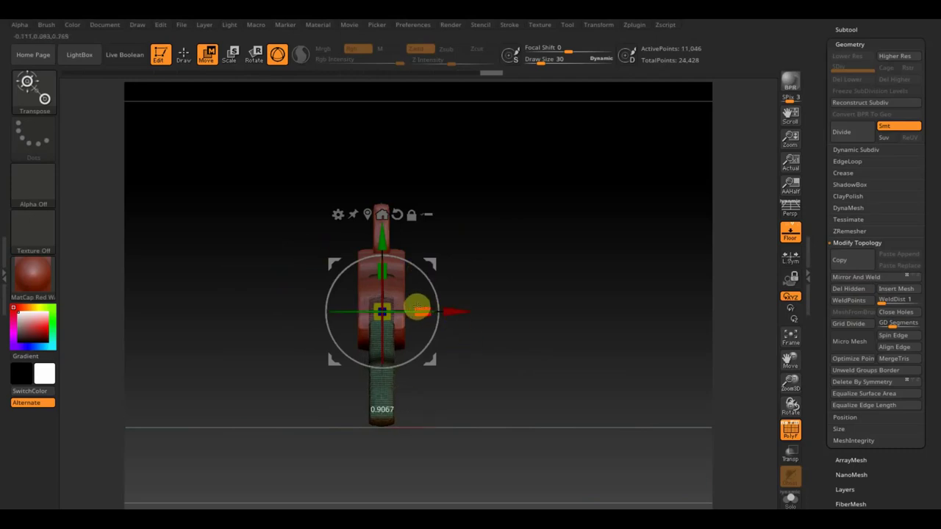
pyautogui.moveTo(412, 308); pyautogui.dragTo(486, 320)
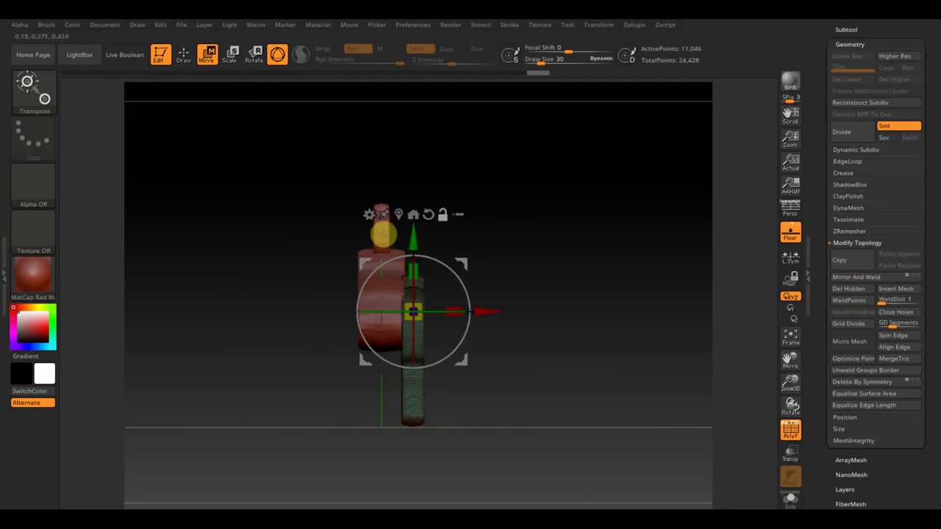
pyautogui.click(383, 234)
pyautogui.moveTo(336, 309); pyautogui.dragTo(363, 314)
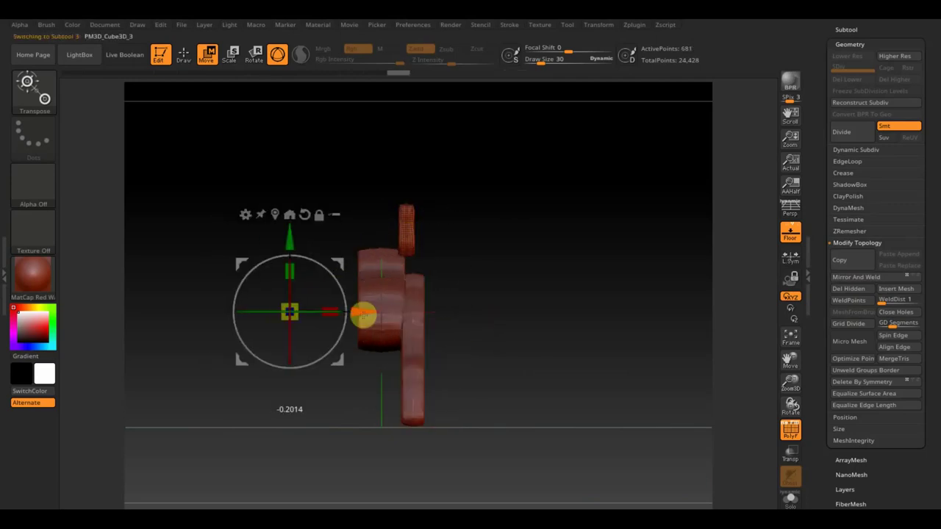
pyautogui.moveTo(586, 260)
pyautogui.mouseDown()
pyautogui.moveTo(584, 405)
pyautogui.moveTo(600, 366)
pyautogui.mouseUp()
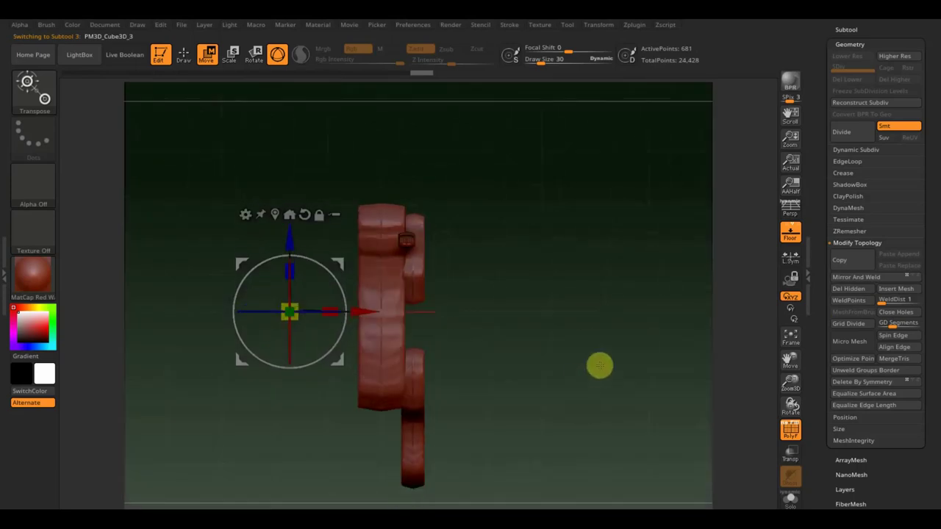
pyautogui.moveTo(365, 309); pyautogui.dragTo(360, 311)
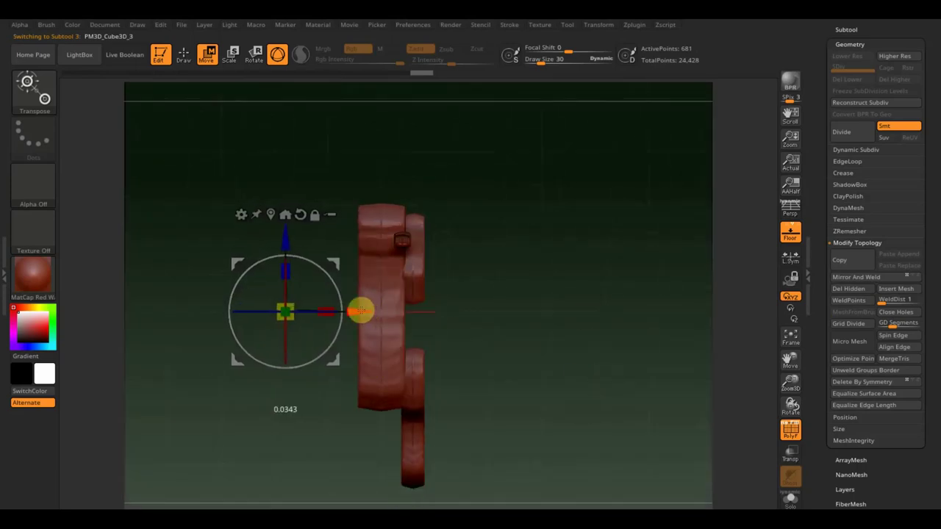
pyautogui.moveTo(568, 336)
pyautogui.mouseDown()
pyautogui.moveTo(591, 269)
pyautogui.moveTo(591, 300)
pyautogui.mouseUp()
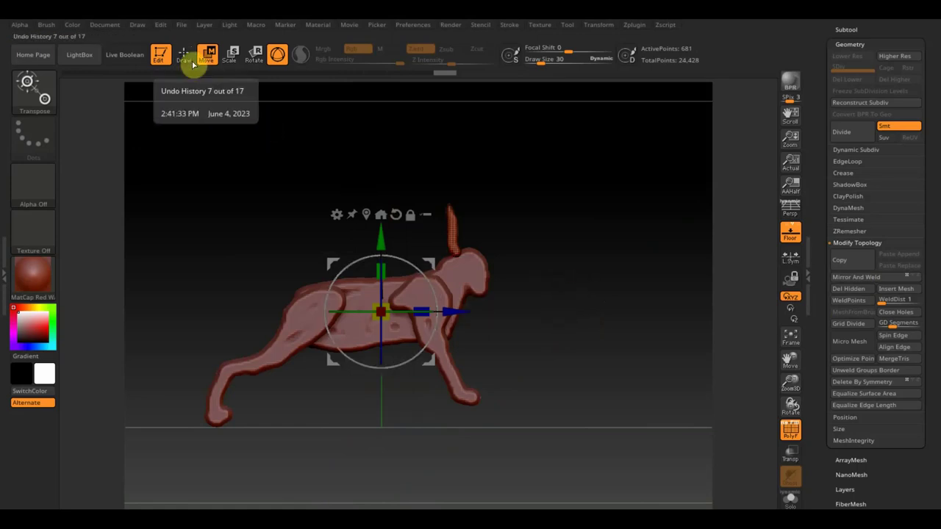
# - Activate the legs subtool PM3D_Cube3D_2, mask the front leg, and open the Subtool palette
pyautogui.hotkey('shift', 'z')
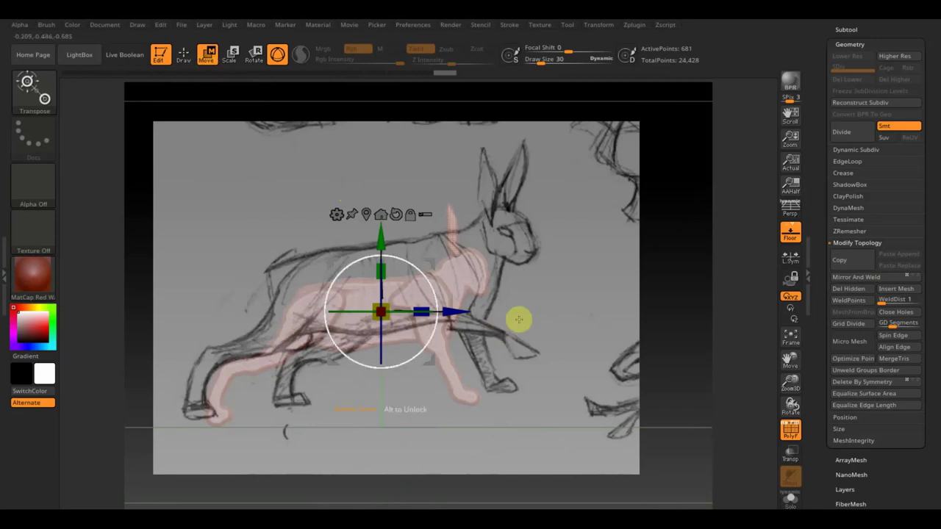
pyautogui.hotkey('shift', 'z')
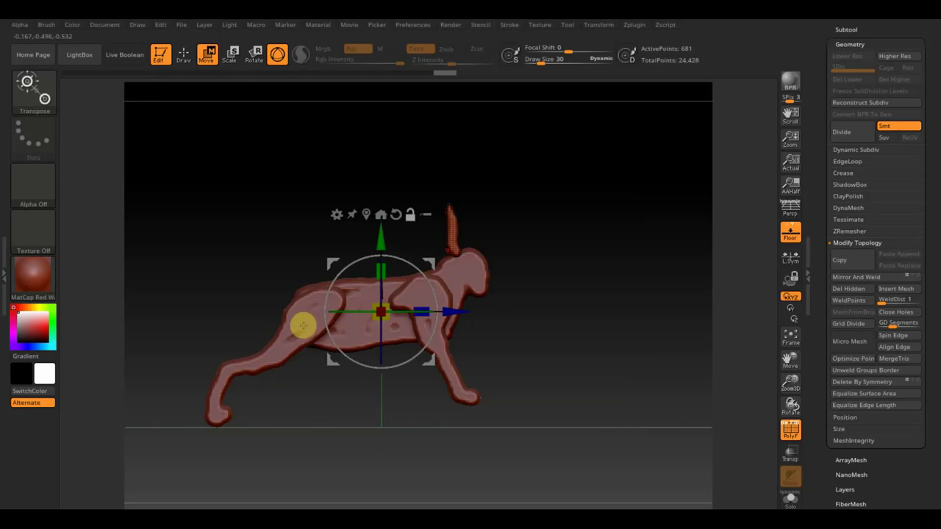
pyautogui.keyDown('alt'); pyautogui.click(301, 320); pyautogui.keyUp('alt')
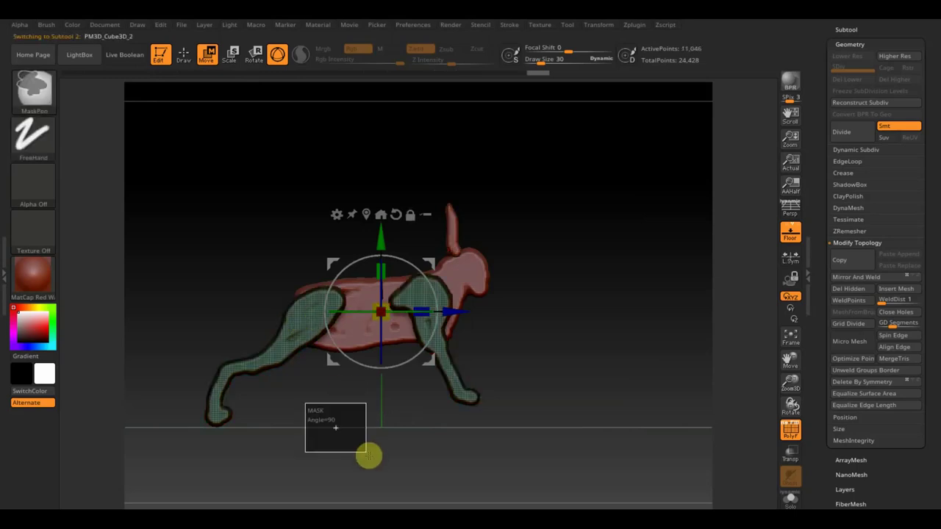
pyautogui.keyDown('ctrl'); pyautogui.moveTo(365, 452); pyautogui.dragTo(144, 253); pyautogui.keyUp('ctrl')
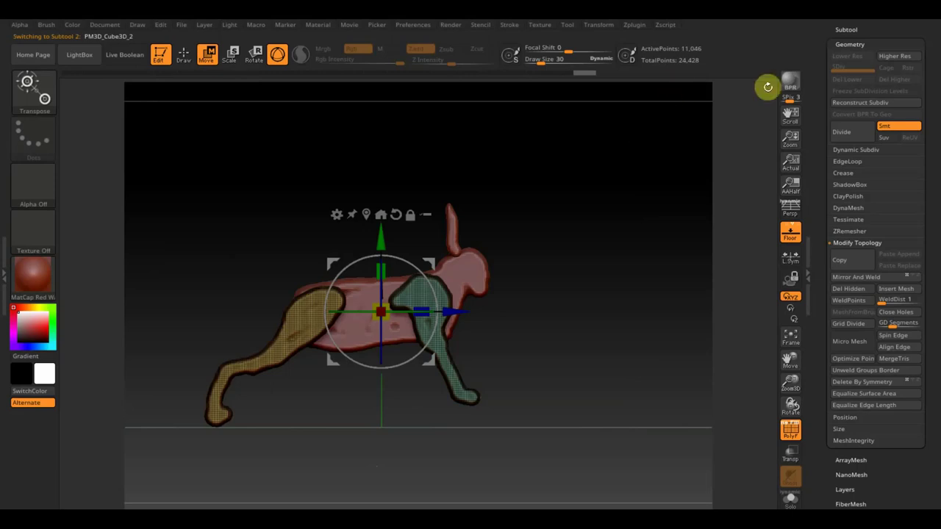
pyautogui.keyDown('ctrl'); pyautogui.moveTo(531, 437); pyautogui.dragTo(378, 237); pyautogui.keyUp('ctrl')
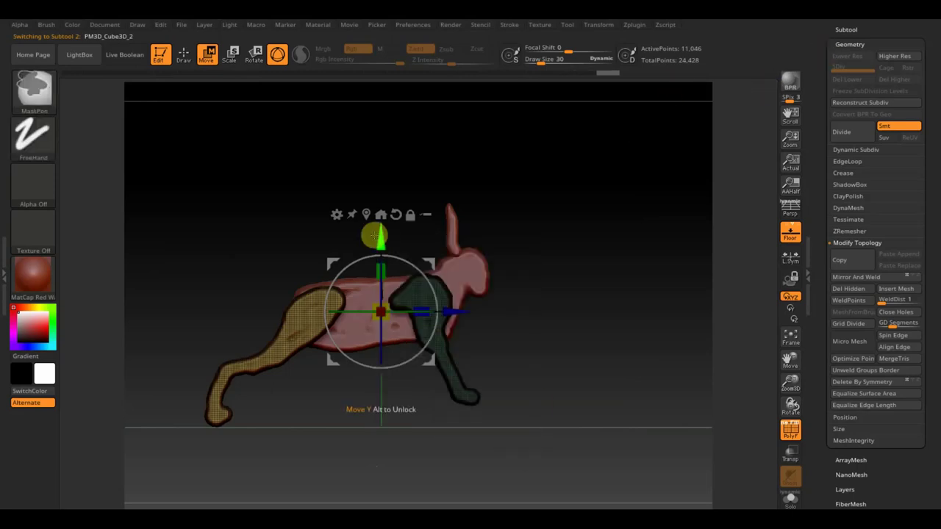
pyautogui.click(847, 27)
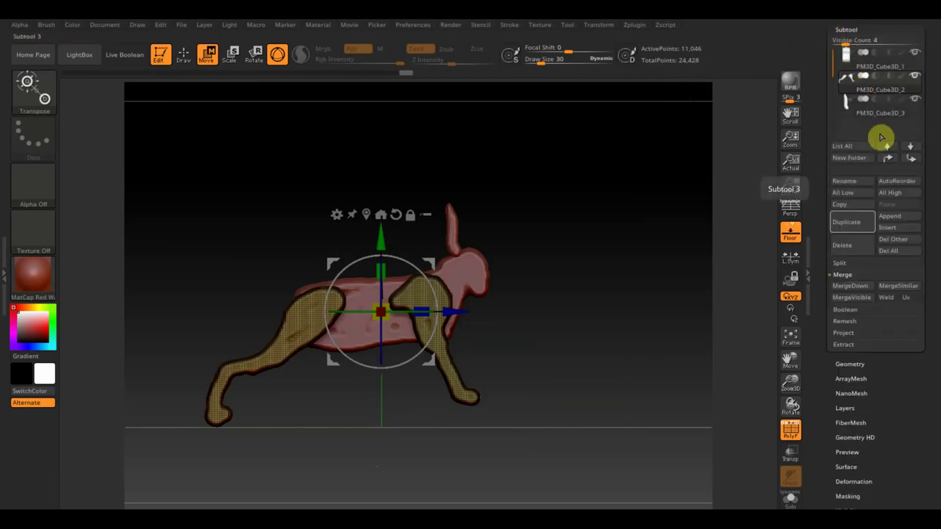
# - Split the legs subtool into separate subtools with Groups Split
pyautogui.click(850, 265)
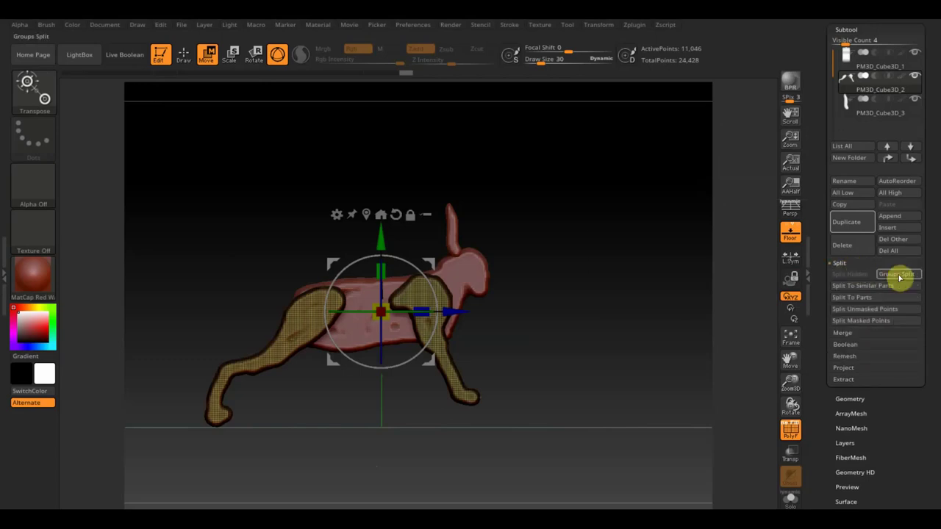
pyautogui.click(899, 275)
pyautogui.click(744, 300)
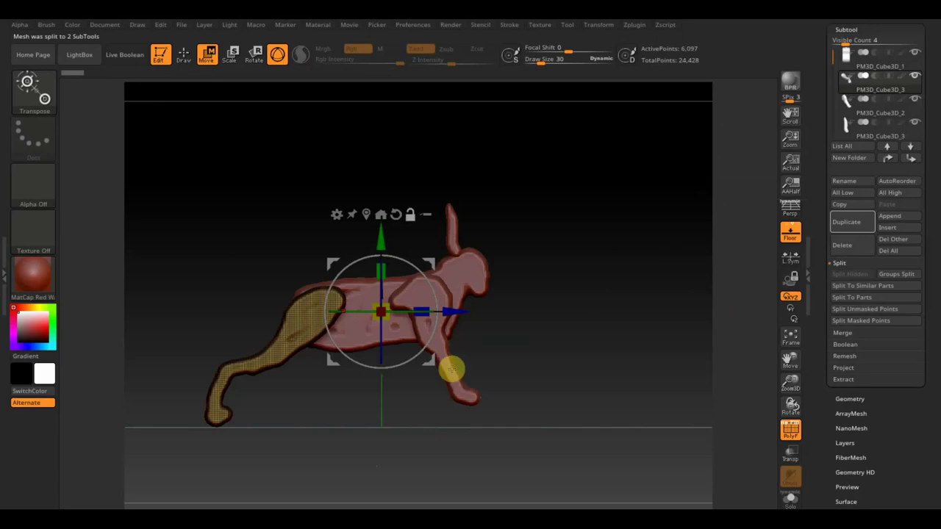
# - Rotate the front-leg subtool about 11 degrees with the gizmo and view it from the front
pyautogui.keyDown('alt'); pyautogui.click(445, 368); pyautogui.keyUp('alt')
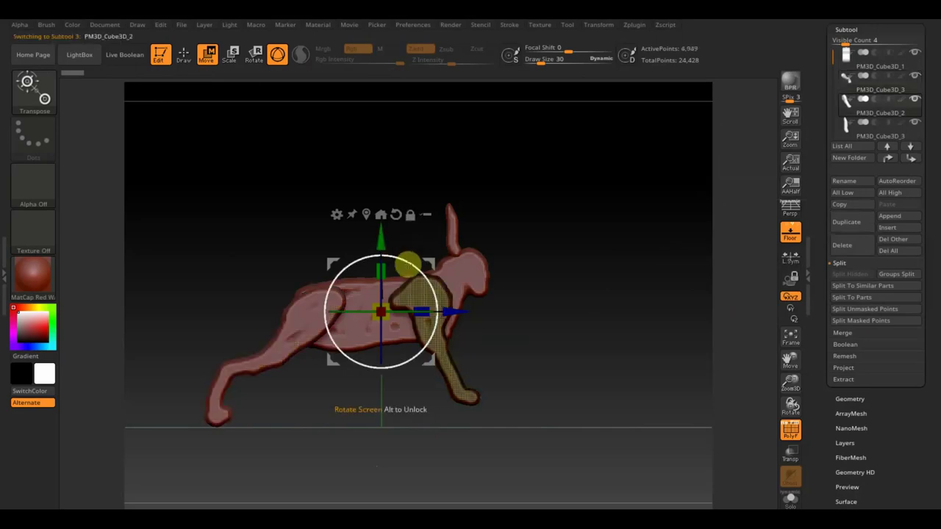
pyautogui.moveTo(403, 269); pyautogui.dragTo(420, 275)
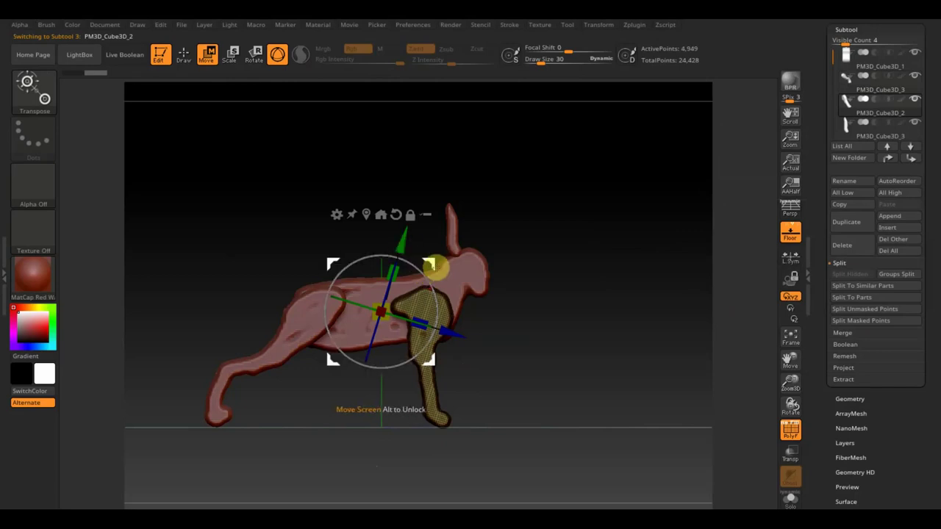
pyautogui.moveTo(435, 265); pyautogui.dragTo(430, 267)
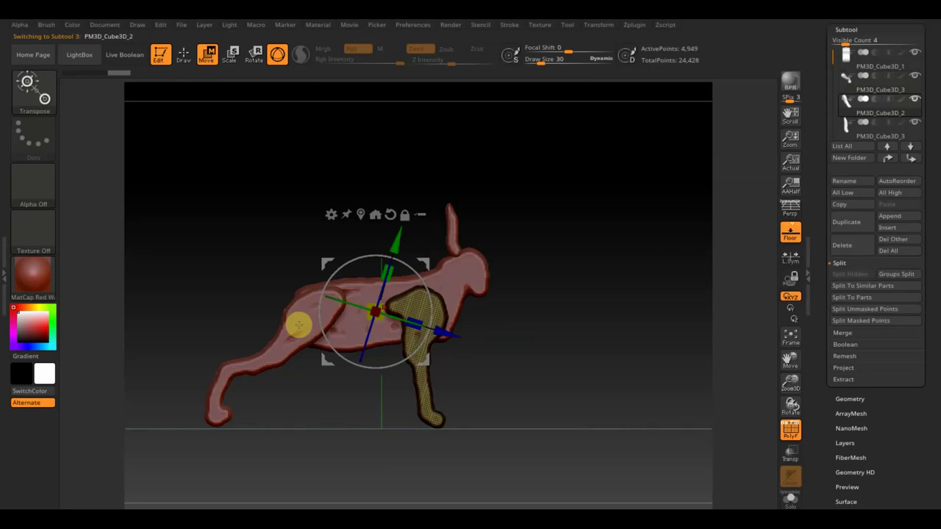
pyautogui.moveTo(538, 341)
pyautogui.mouseDown()
pyautogui.moveTo(557, 333)
pyautogui.moveTo(542, 342)
pyautogui.mouseUp()
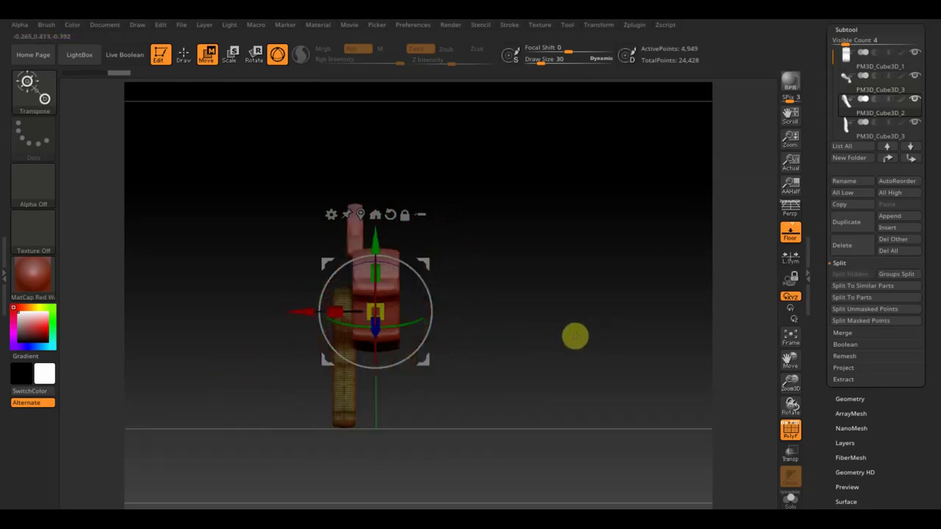
# - Mirror the leg to create a second leg and adjust its X offset
pyautogui.click(858, 399)
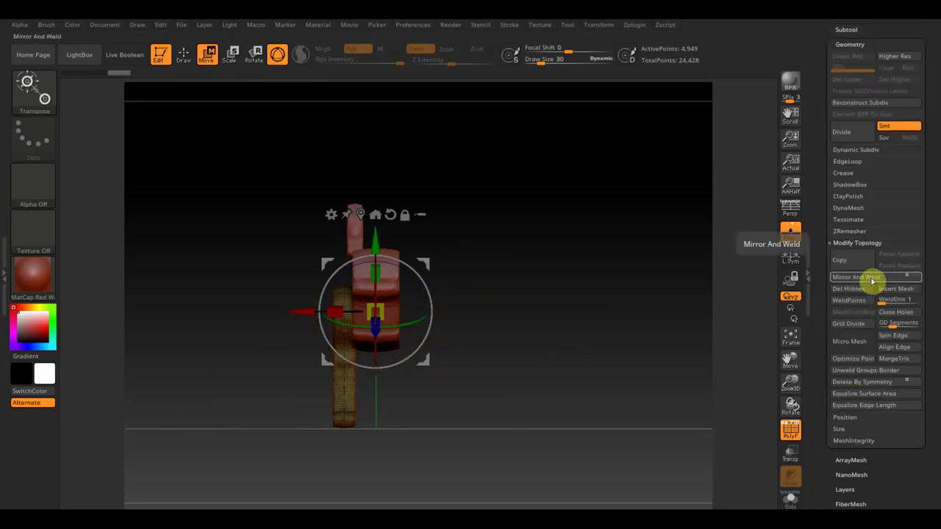
pyautogui.click(873, 280)
pyautogui.moveTo(336, 310); pyautogui.dragTo(337, 308)
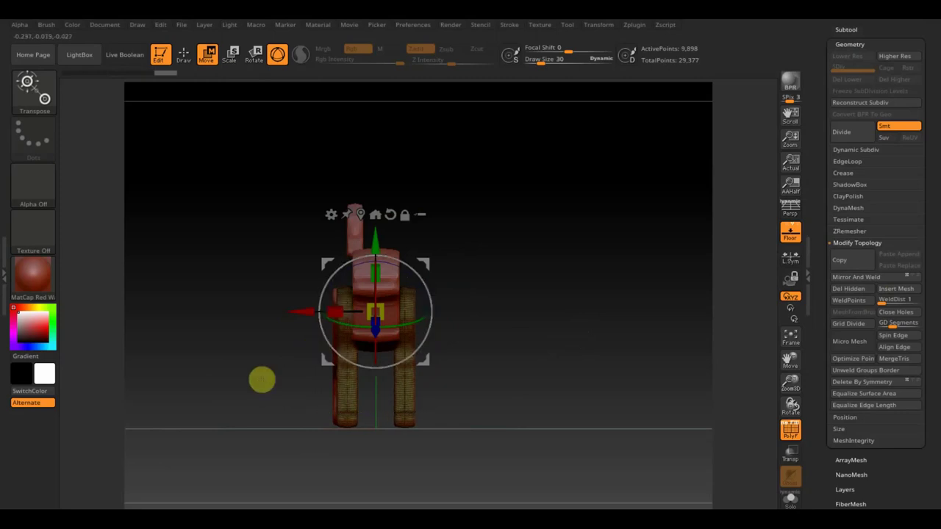
pyautogui.moveTo(261, 378); pyautogui.dragTo(271, 392)
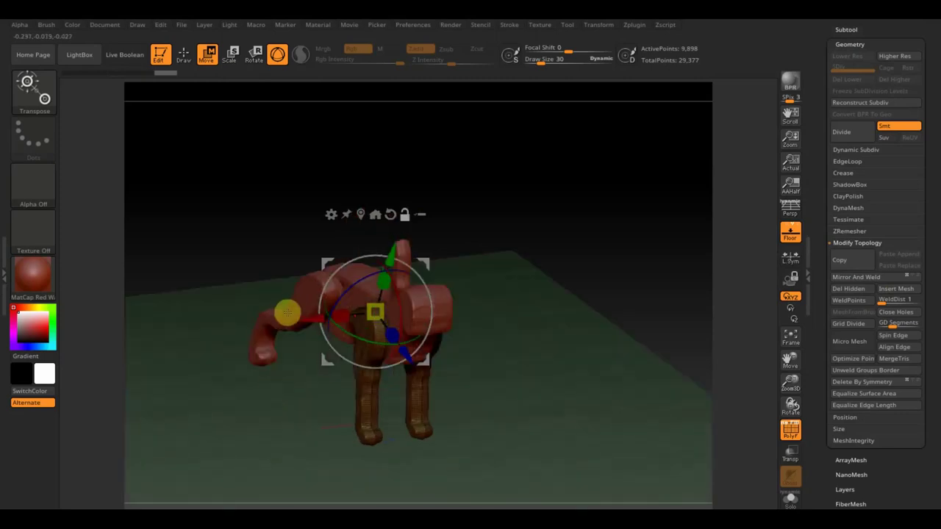
# - Mirror the body-and-legs and ear subtools for paired parts, then return to Draw mode
pyautogui.hotkey('alt', 'Down')
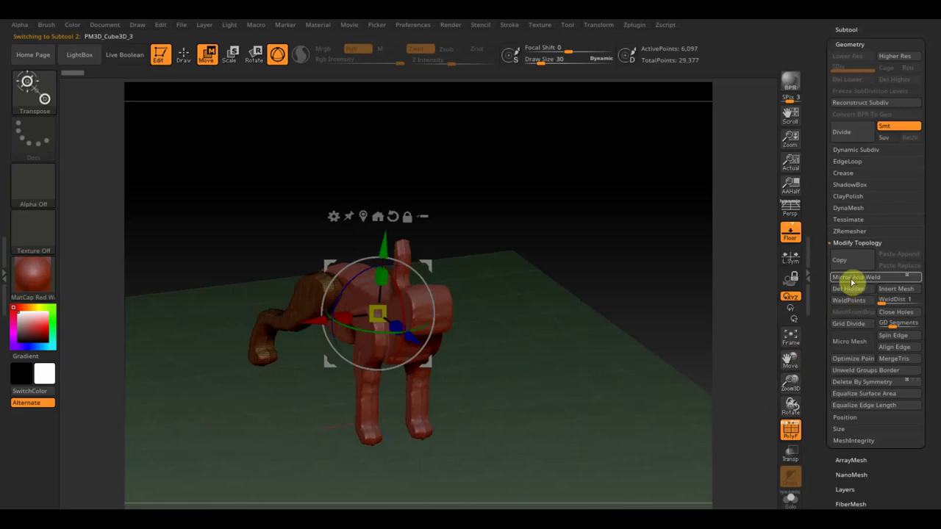
pyautogui.click(853, 278)
pyautogui.moveTo(720, 324)
pyautogui.mouseDown()
pyautogui.moveTo(538, 293)
pyautogui.moveTo(521, 300)
pyautogui.moveTo(556, 315)
pyautogui.moveTo(578, 358)
pyautogui.moveTo(517, 307)
pyautogui.moveTo(538, 312)
pyautogui.moveTo(589, 401)
pyautogui.moveTo(603, 393)
pyautogui.moveTo(595, 388)
pyautogui.mouseUp()
pyautogui.press('Down')
pyautogui.press('Down')
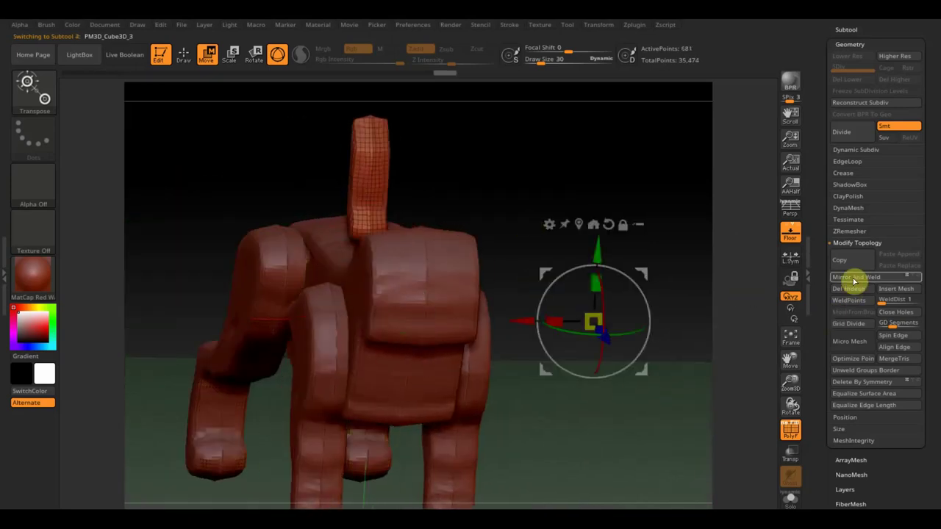
pyautogui.click(856, 277)
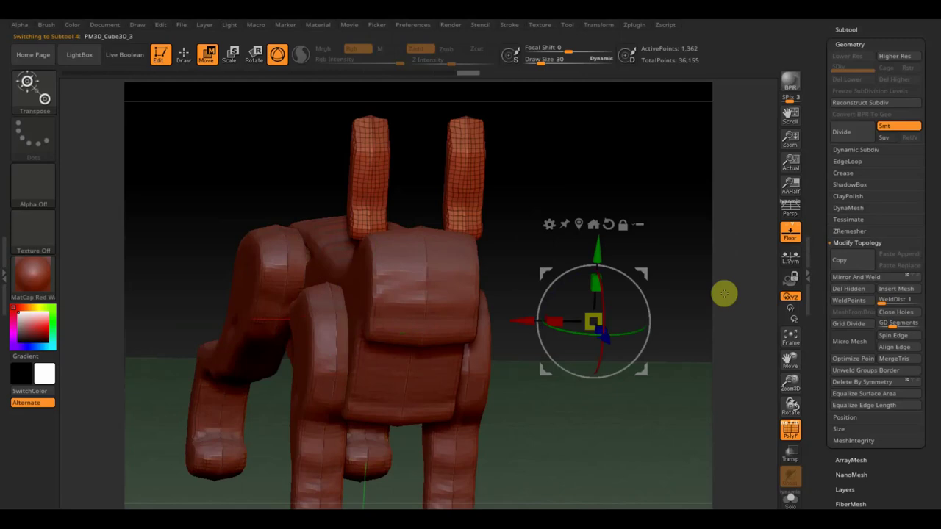
pyautogui.click(184, 62)
# - Reshape the ears with Move Topological at Draw Size 86, then smooth them
pyautogui.click(45, 95)
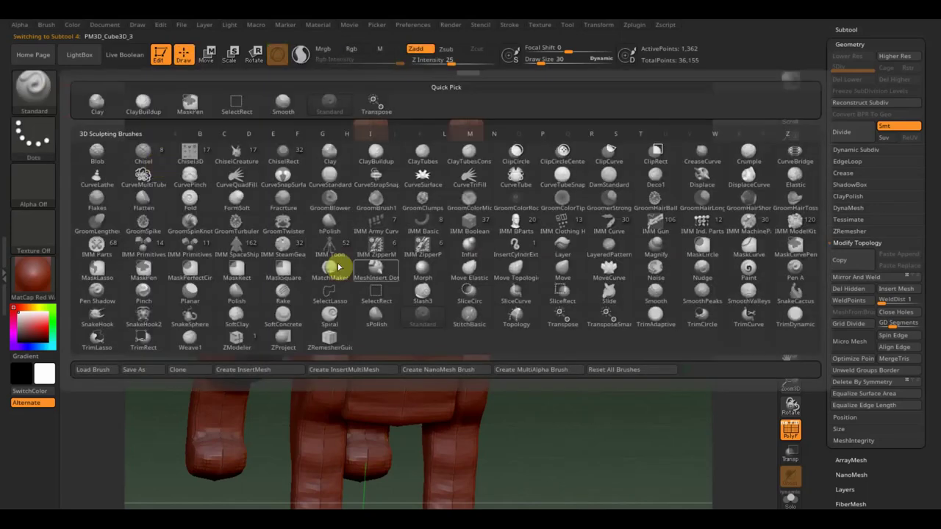
pyautogui.click(513, 278)
pyautogui.moveTo(542, 61); pyautogui.dragTo(552, 60)
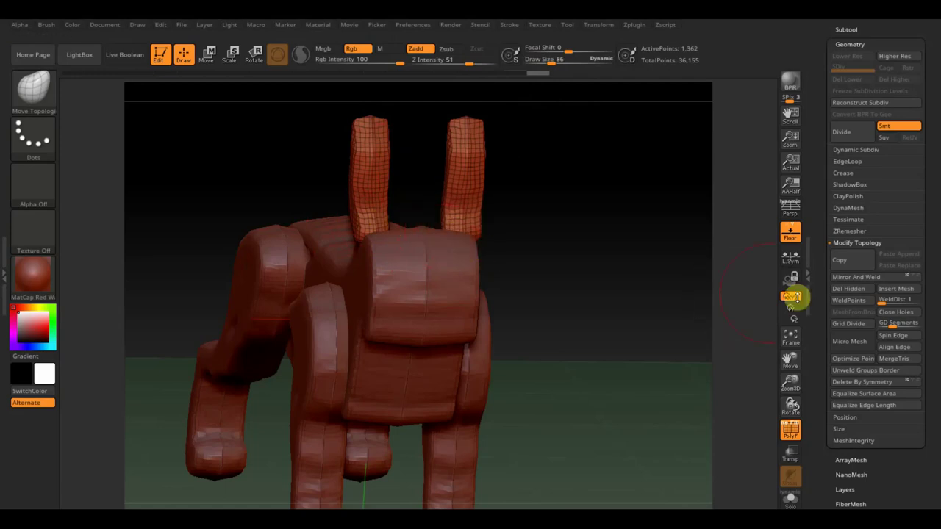
pyautogui.click(853, 281)
pyautogui.keyDown('shift'); pyautogui.moveTo(718, 280); pyautogui.dragTo(684, 287); pyautogui.keyUp('shift')
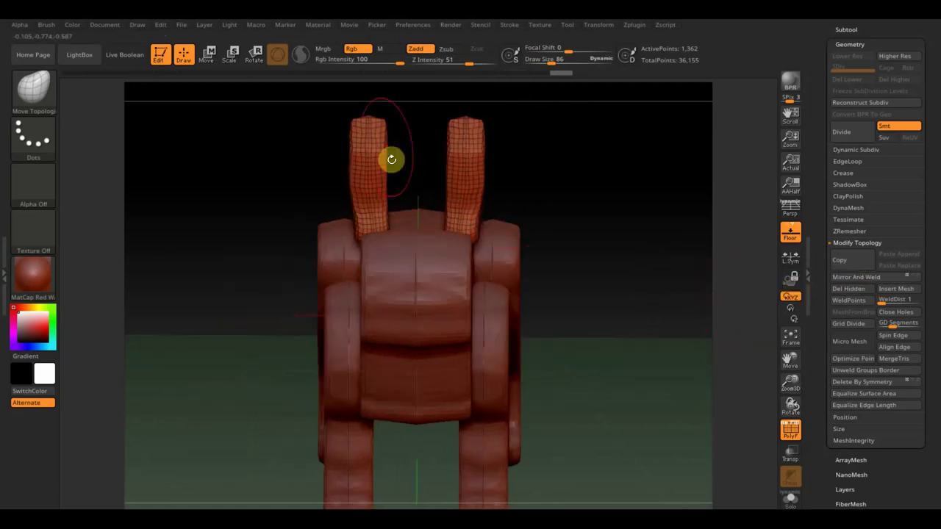
pyautogui.press('shift')
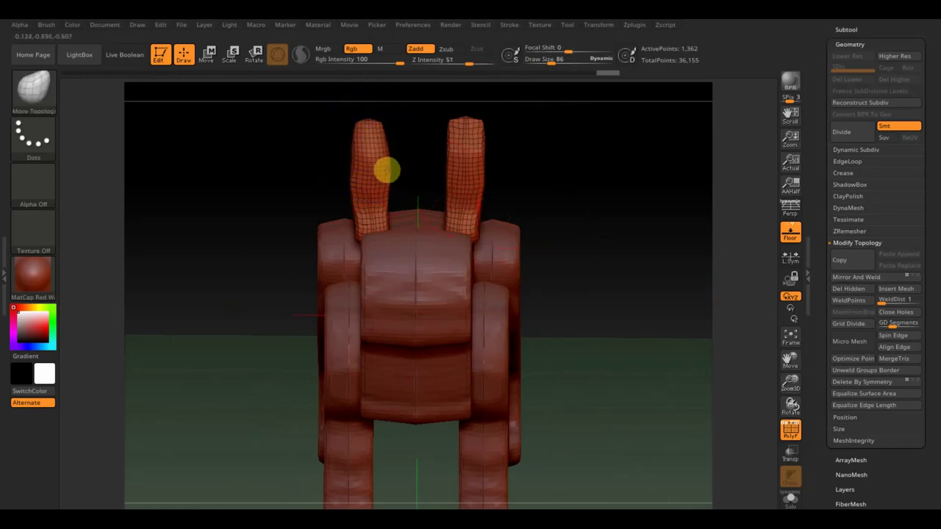
# - Make the body subtool PM3D_Cube3D_1 active and rework its mask around the head end
pyautogui.keyDown('alt'); pyautogui.click(424, 311); pyautogui.keyUp('alt')
pyautogui.moveTo(448, 294)
pyautogui.mouseDown()
pyautogui.moveTo(613, 269)
pyautogui.moveTo(624, 309)
pyautogui.moveTo(662, 287)
pyautogui.moveTo(636, 345)
pyautogui.mouseUp()
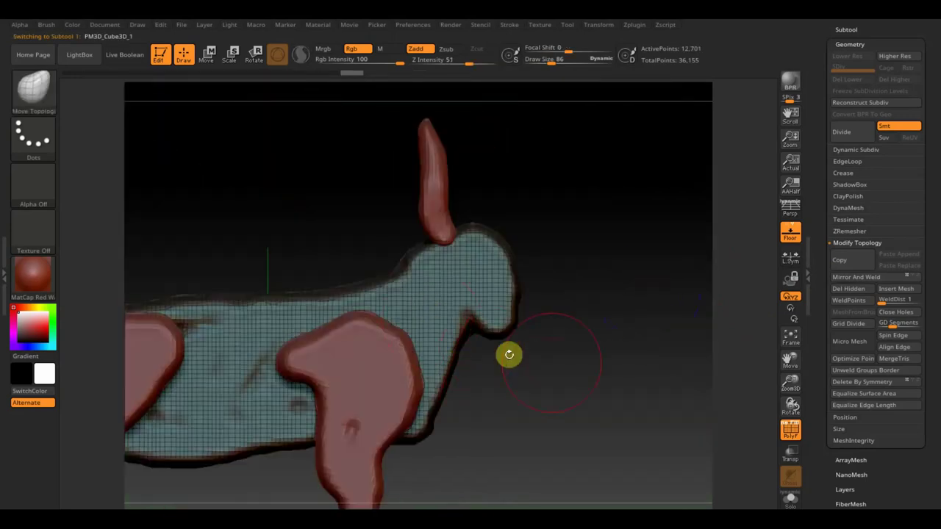
pyautogui.keyDown('ctrl'); pyautogui.moveTo(620, 449); pyautogui.dragTo(400, 206); pyautogui.keyUp('ctrl')
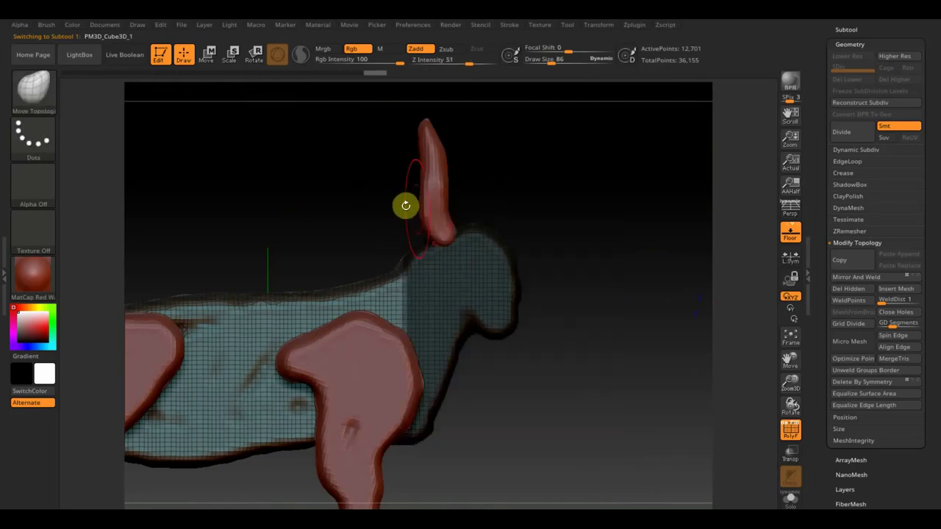
pyautogui.moveTo(568, 254)
pyautogui.mouseDown()
pyautogui.moveTo(521, 332)
pyautogui.moveTo(654, 247)
pyautogui.mouseUp()
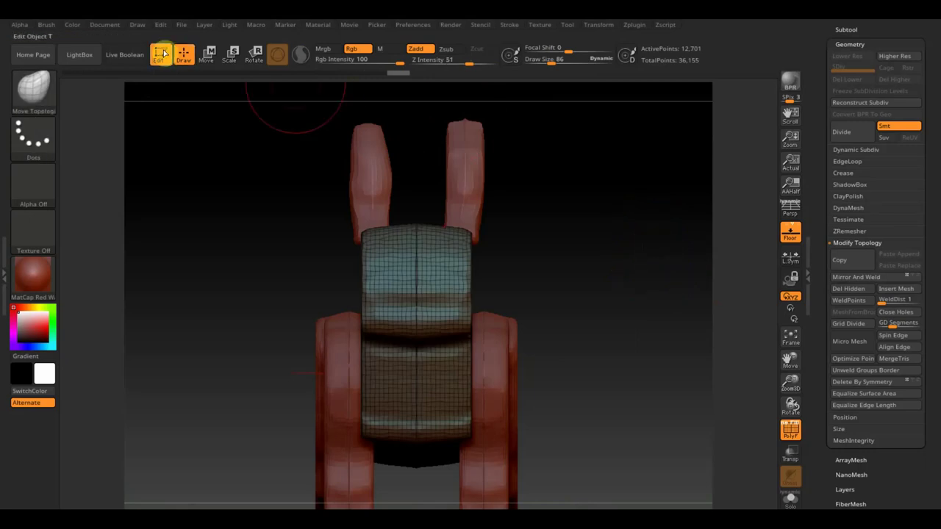
# - Scale the hare's body along X to about 0.5565 with the Transpose gizmo
pyautogui.click(209, 55)
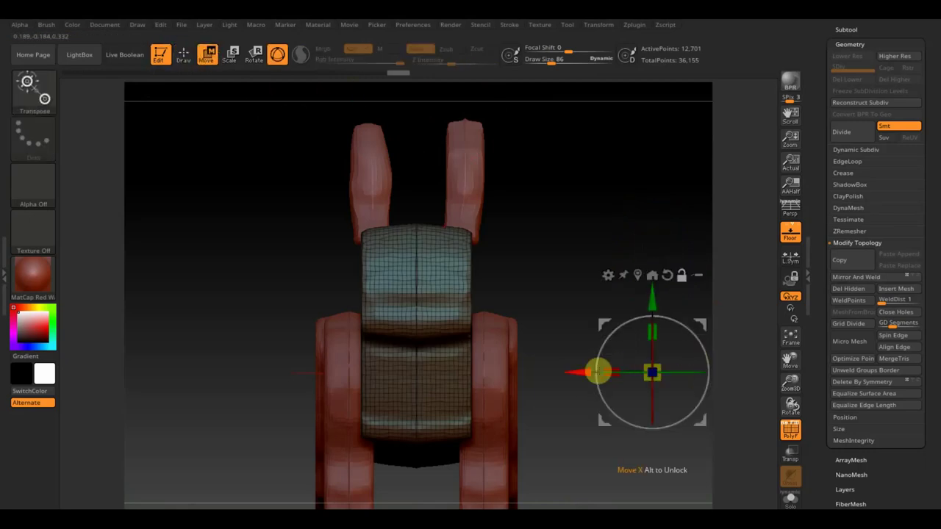
pyautogui.moveTo(599, 370); pyautogui.dragTo(433, 369)
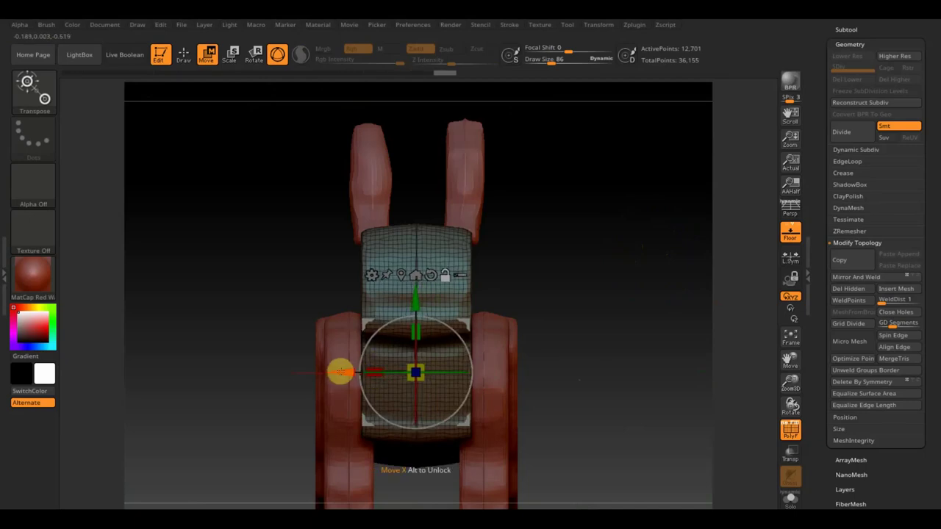
pyautogui.moveTo(378, 367); pyautogui.dragTo(406, 371)
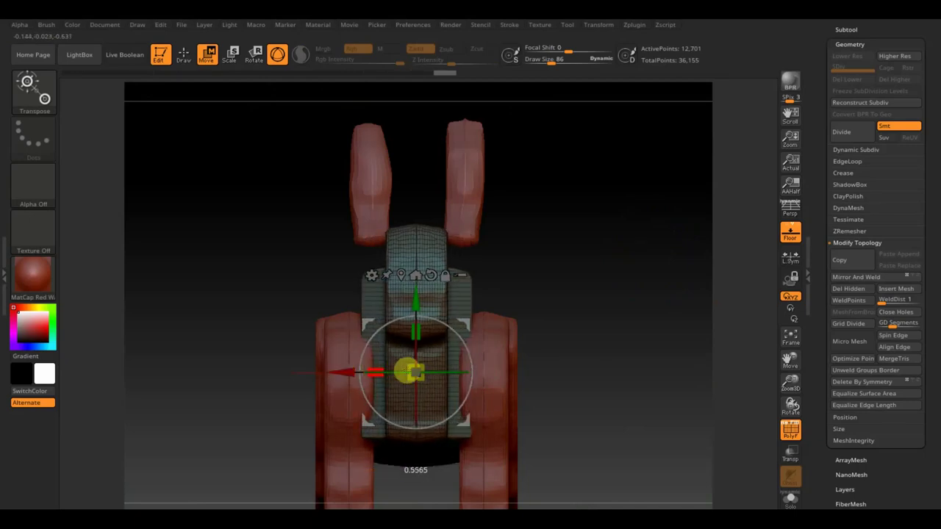
pyautogui.moveTo(509, 291)
pyautogui.mouseDown()
pyautogui.moveTo(630, 311)
pyautogui.moveTo(653, 345)
pyautogui.moveTo(684, 292)
pyautogui.moveTo(708, 389)
pyautogui.mouseUp()
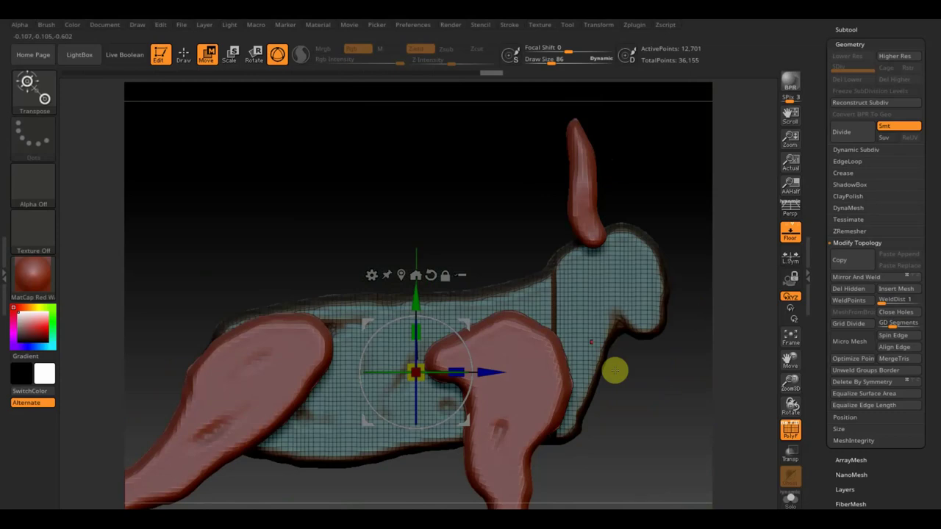
pyautogui.moveTo(615, 371); pyautogui.dragTo(541, 362)
pyautogui.moveTo(649, 422)
pyautogui.mouseDown()
pyautogui.moveTo(655, 439)
pyautogui.moveTo(624, 362)
pyautogui.mouseUp()
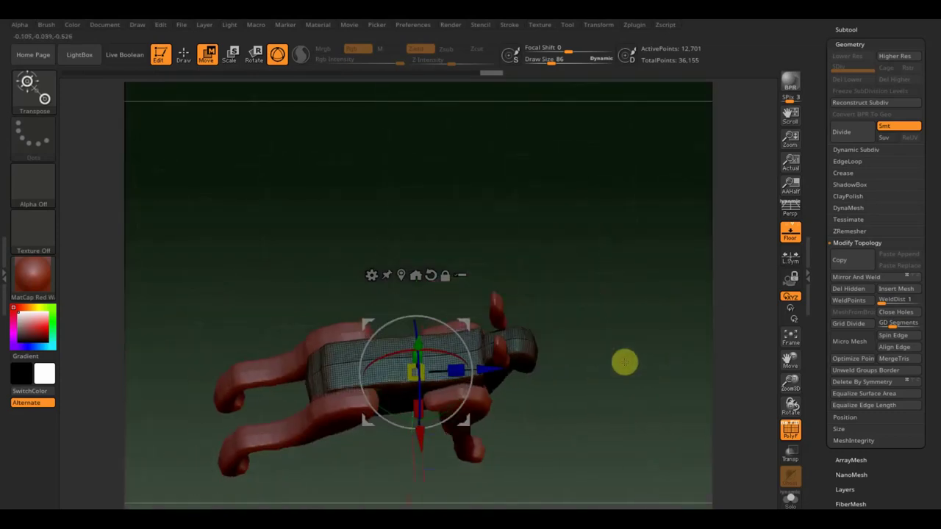
pyautogui.click(183, 53)
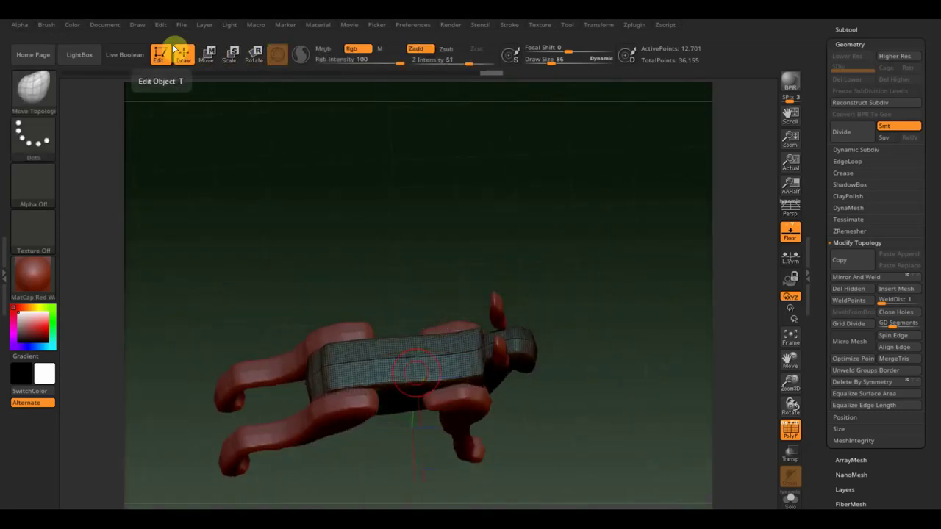
# - Set Draw Size to 135, turn off PolyF, smooth the body, then Mirror And Weld it
pyautogui.moveTo(536, 59); pyautogui.dragTo(561, 65)
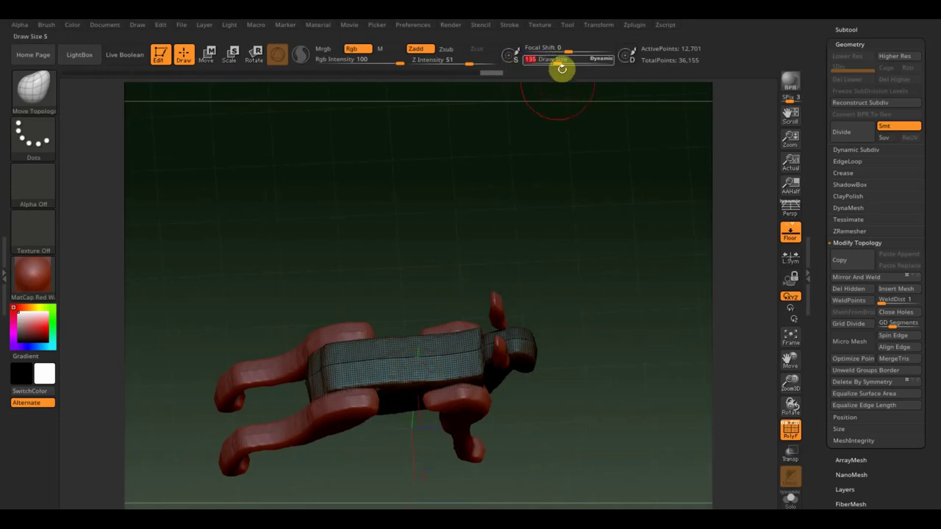
pyautogui.click(791, 431)
pyautogui.moveTo(678, 369)
pyautogui.keyDown('alt'); pyautogui.mouseDown()
pyautogui.moveTo(666, 343)
pyautogui.moveTo(554, 389)
pyautogui.mouseUp(); pyautogui.keyUp('alt')
pyautogui.moveTo(403, 348)
pyautogui.keyDown('shift'); pyautogui.mouseDown()
pyautogui.moveTo(504, 326)
pyautogui.moveTo(267, 349)
pyautogui.moveTo(250, 369)
pyautogui.mouseUp(); pyautogui.keyUp('shift')
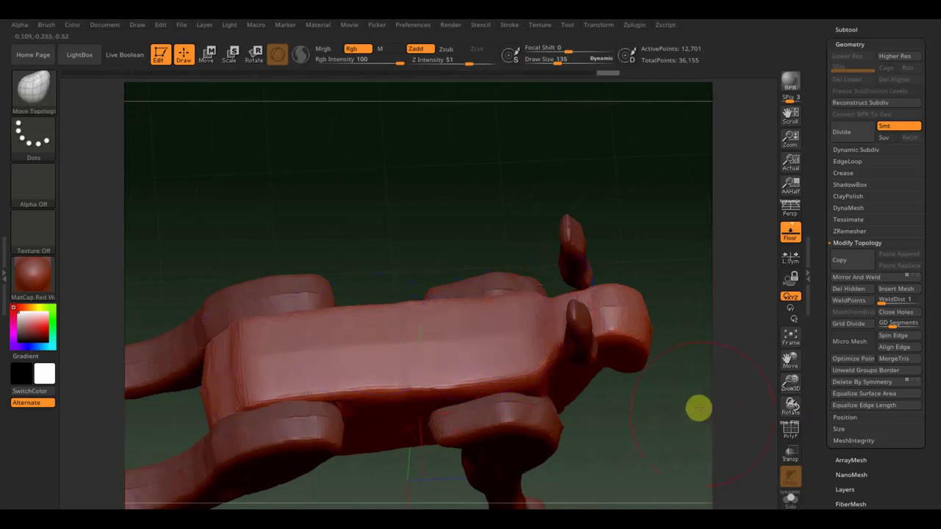
pyautogui.moveTo(698, 408)
pyautogui.mouseDown()
pyautogui.moveTo(681, 336)
pyautogui.moveTo(664, 359)
pyautogui.moveTo(678, 395)
pyautogui.moveTo(682, 346)
pyautogui.moveTo(682, 357)
pyautogui.mouseUp()
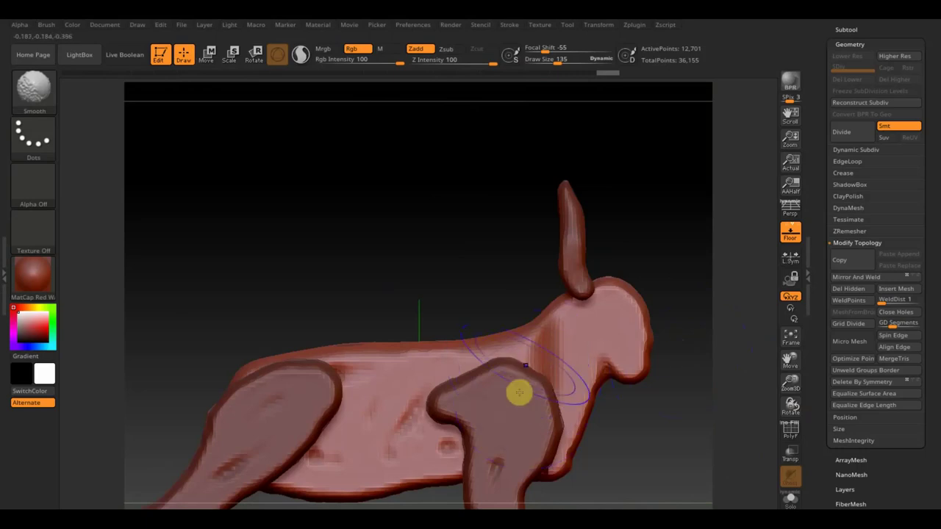
pyautogui.moveTo(614, 422); pyautogui.dragTo(681, 506)
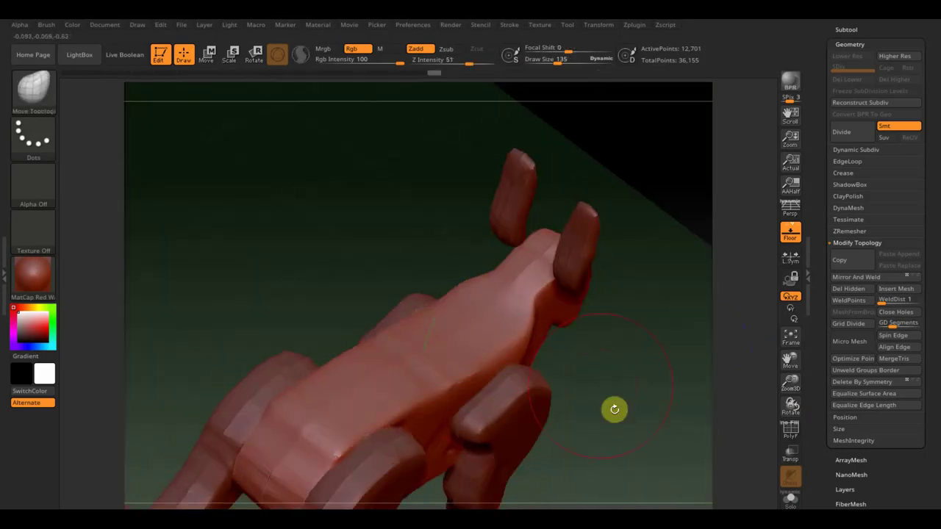
pyautogui.moveTo(615, 409); pyautogui.dragTo(525, 330)
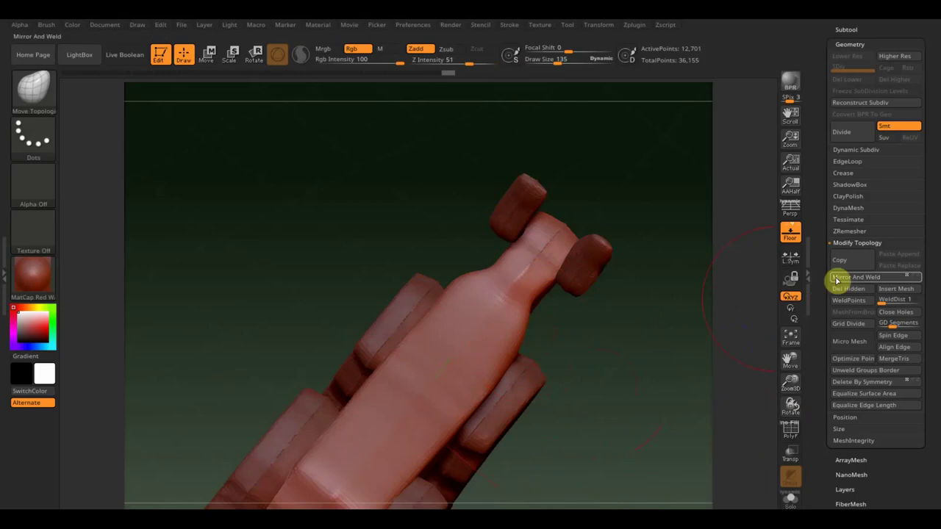
pyautogui.click(836, 278)
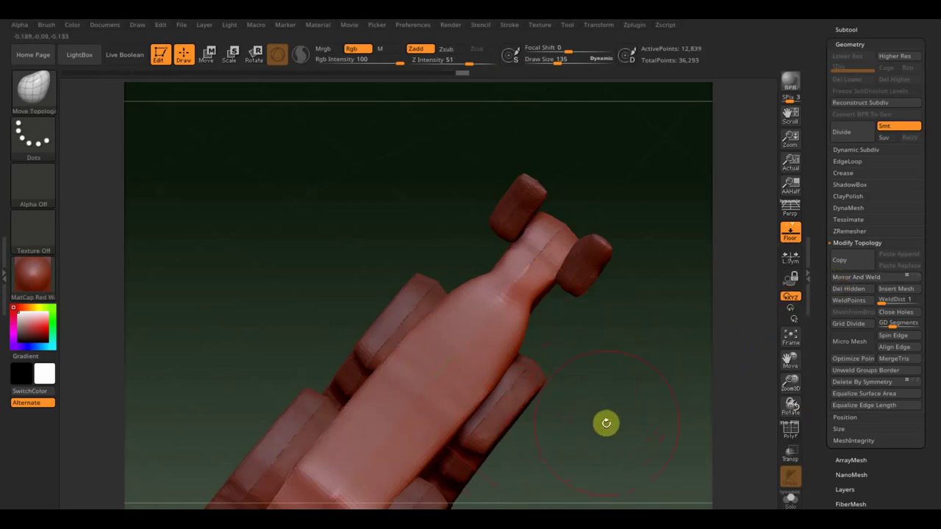
# - Lift the belly's lower edge upward and smooth the belly, back and chest contours
pyautogui.keyDown('alt'); pyautogui.moveTo(606, 422); pyautogui.dragTo(627, 255); pyautogui.keyUp('alt')
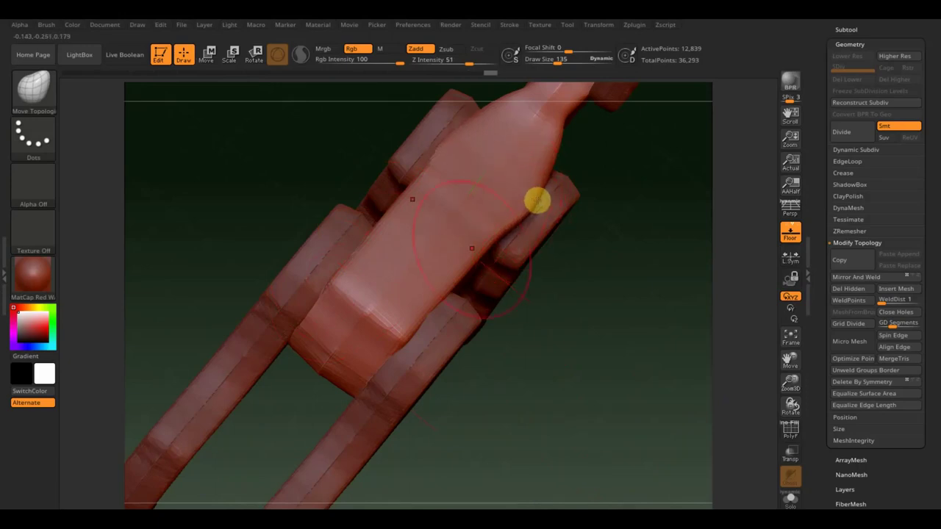
pyautogui.moveTo(483, 253); pyautogui.dragTo(505, 242)
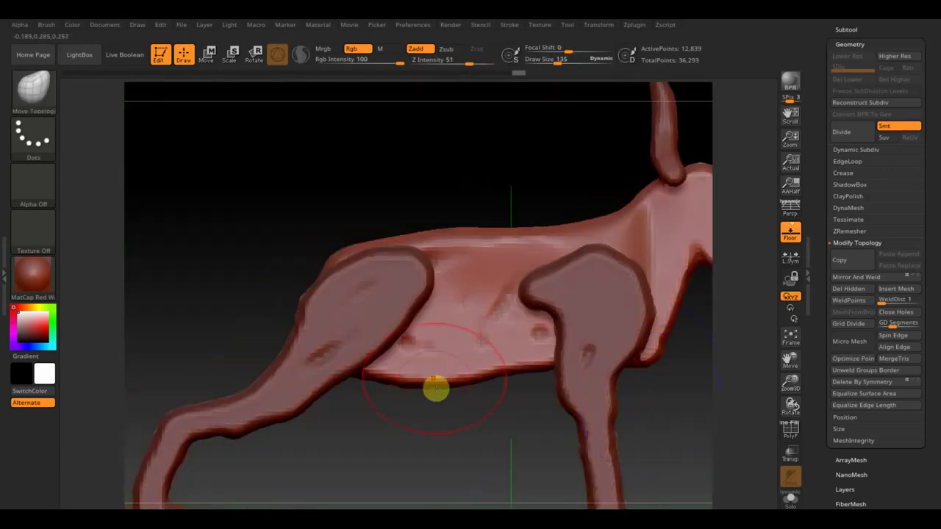
pyautogui.moveTo(430, 380); pyautogui.dragTo(436, 354)
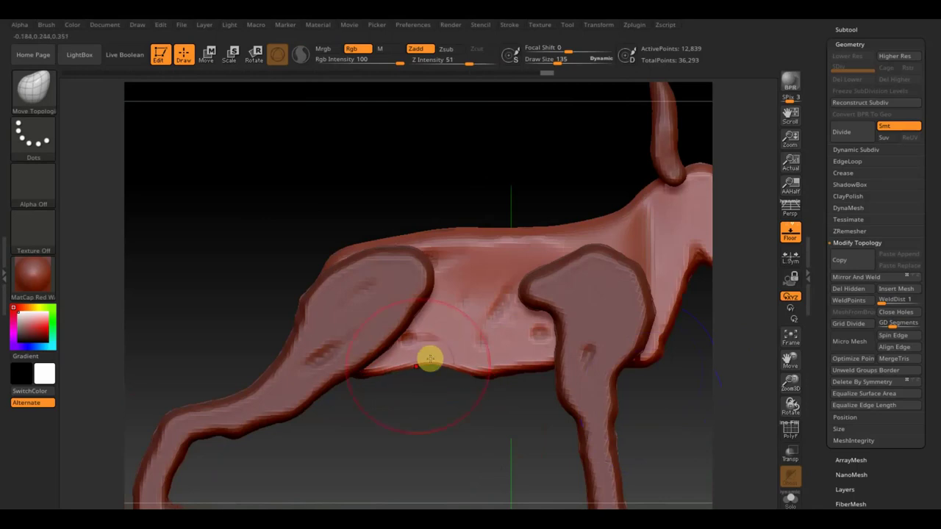
pyautogui.moveTo(403, 369); pyautogui.dragTo(420, 345)
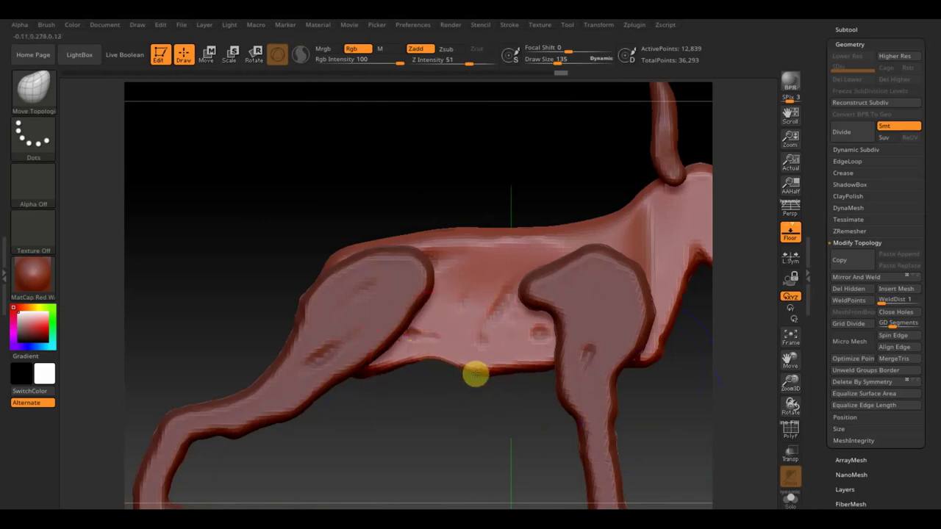
pyautogui.moveTo(478, 353)
pyautogui.keyDown('shift'); pyautogui.mouseDown()
pyautogui.moveTo(420, 371)
pyautogui.moveTo(508, 269)
pyautogui.moveTo(525, 351)
pyautogui.mouseUp(); pyautogui.keyUp('shift')
pyautogui.keyDown('shift'); pyautogui.moveTo(620, 353); pyautogui.dragTo(655, 330); pyautogui.keyUp('shift')
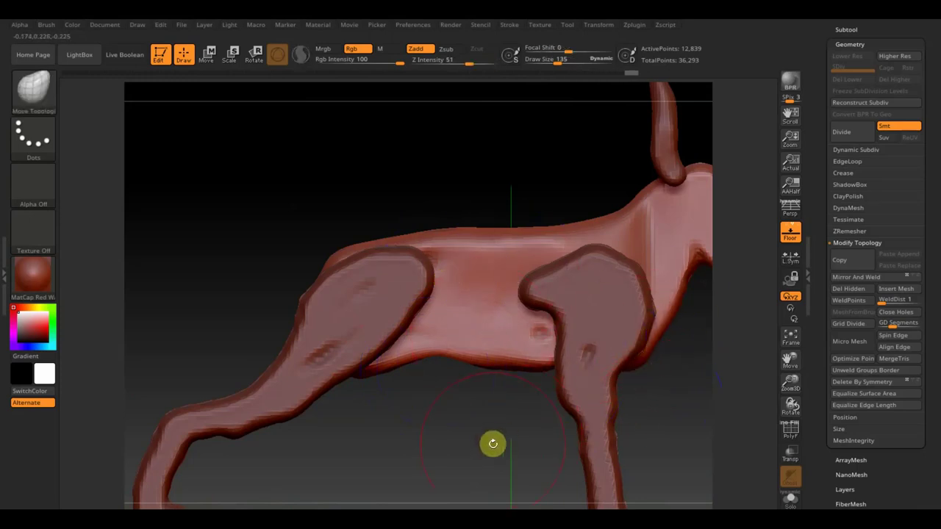
pyautogui.moveTo(493, 443); pyautogui.dragTo(374, 454)
pyautogui.keyDown('alt'); pyautogui.click(500, 321); pyautogui.keyUp('alt')
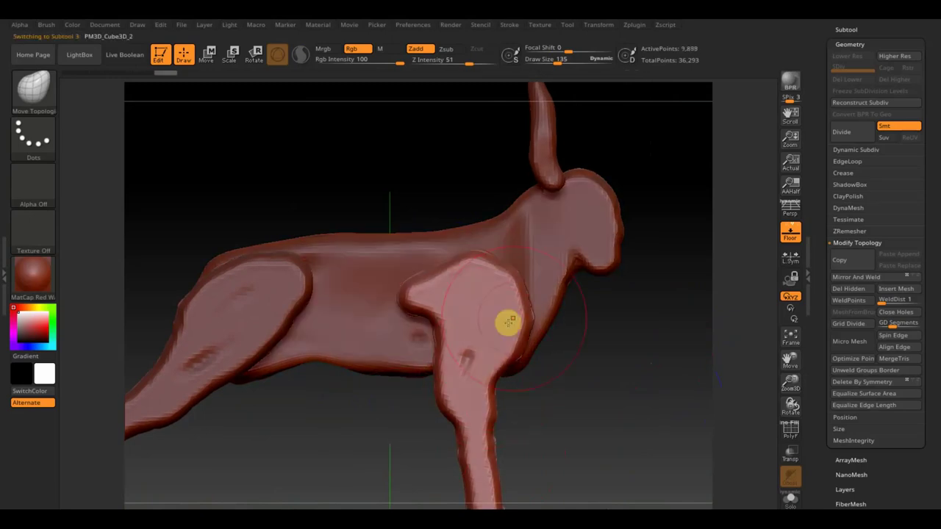
# - Pull in and smooth the front leg's edge, softening the shoulder into the body
pyautogui.moveTo(509, 321); pyautogui.dragTo(503, 308)
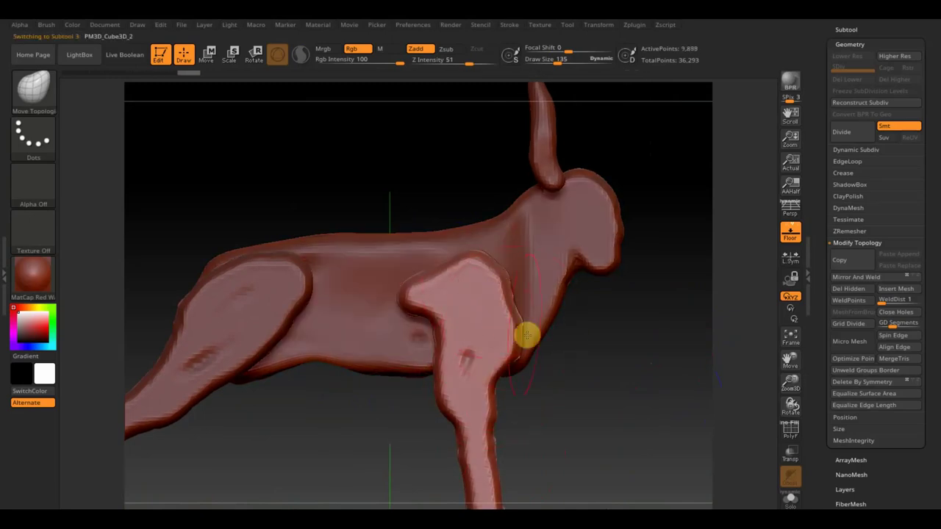
pyautogui.moveTo(498, 346)
pyautogui.keyDown('shift'); pyautogui.mouseDown()
pyautogui.moveTo(489, 279)
pyautogui.moveTo(503, 319)
pyautogui.mouseUp(); pyautogui.keyUp('shift')
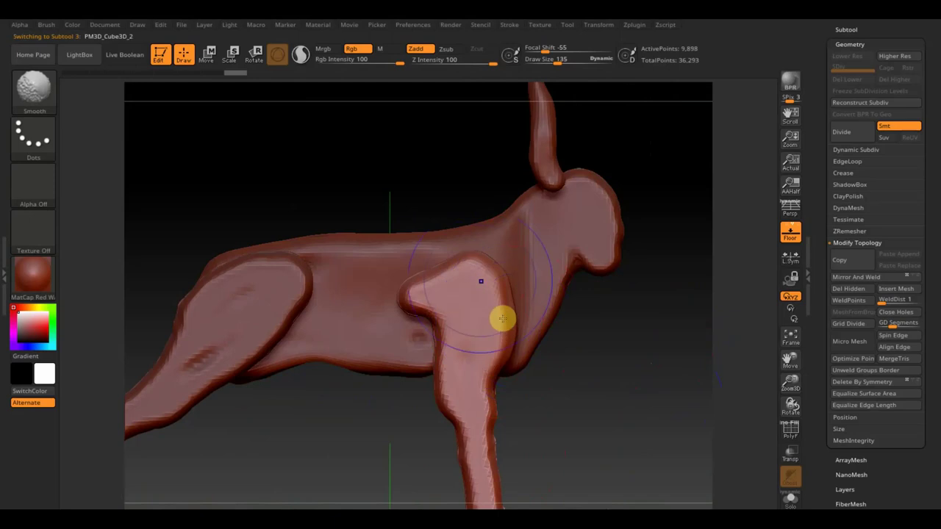
pyautogui.moveTo(399, 296)
pyautogui.keyDown('shift'); pyautogui.mouseDown()
pyautogui.moveTo(267, 317)
pyautogui.moveTo(484, 409)
pyautogui.moveTo(479, 446)
pyautogui.mouseUp(); pyautogui.keyUp('shift')
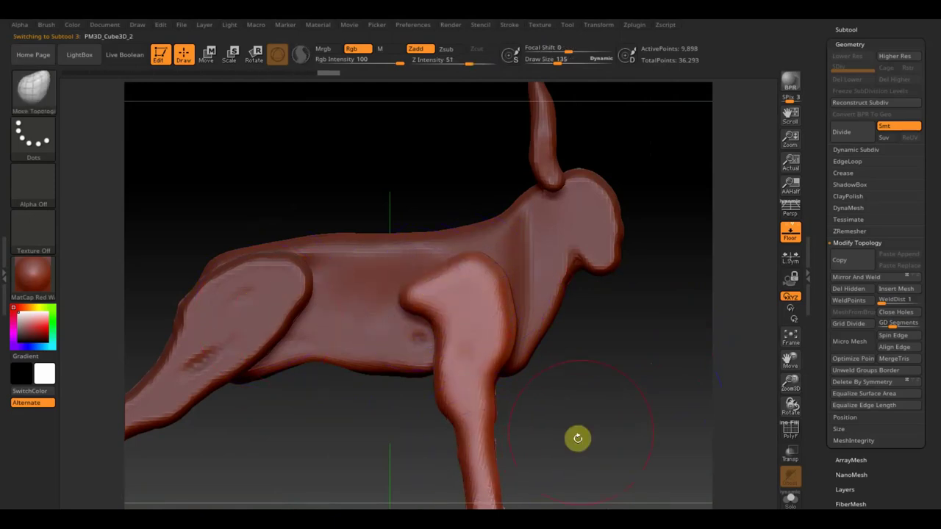
pyautogui.moveTo(578, 439)
pyautogui.keyDown('alt'); pyautogui.mouseDown()
pyautogui.moveTo(578, 367)
pyautogui.moveTo(586, 392)
pyautogui.moveTo(554, 410)
pyautogui.mouseUp(); pyautogui.keyUp('alt')
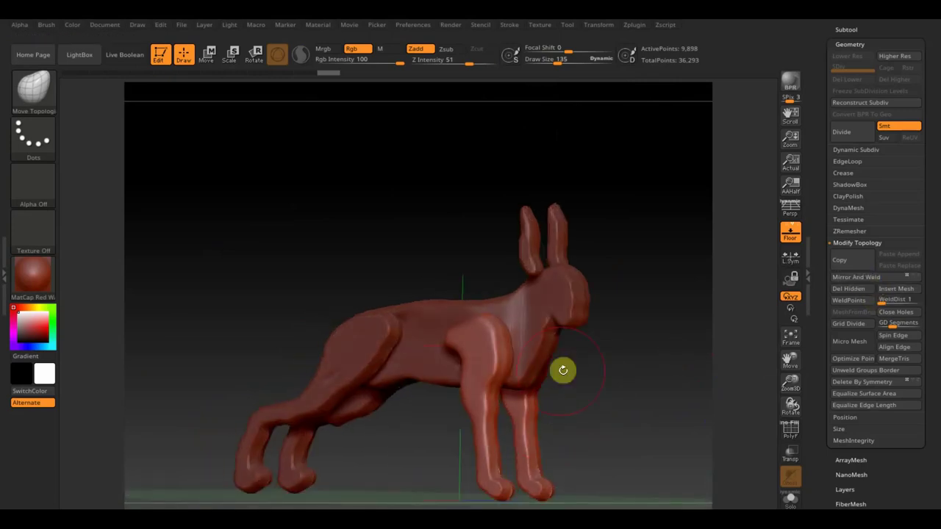
pyautogui.moveTo(567, 404); pyautogui.dragTo(542, 399, button='right')
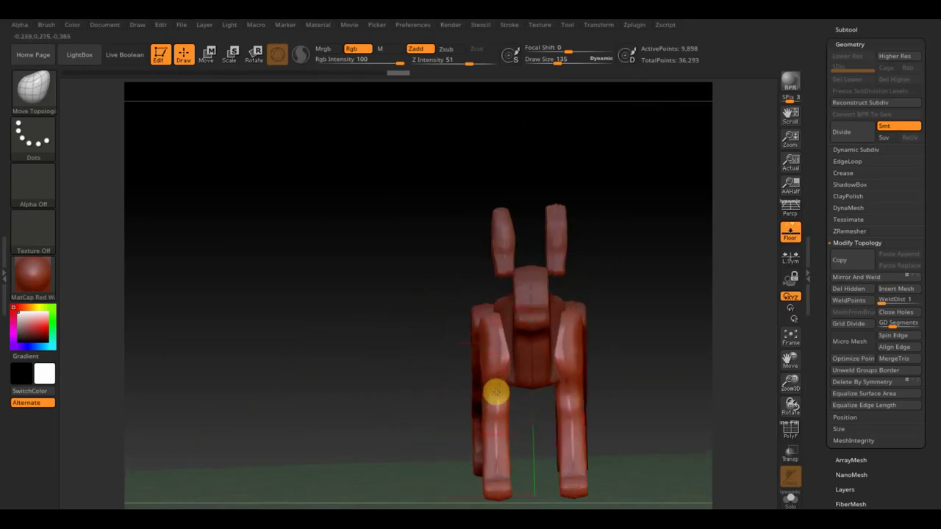
pyautogui.moveTo(496, 393); pyautogui.dragTo(499, 395, button='right')
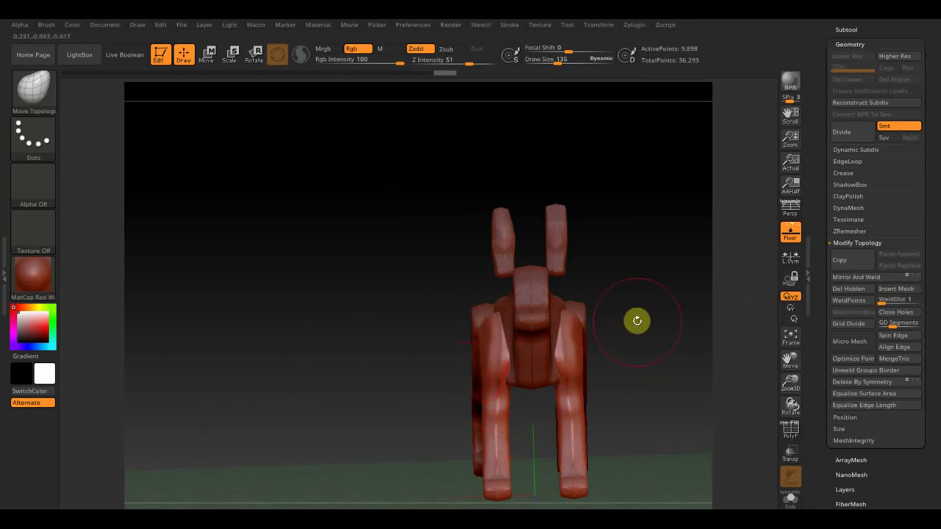
pyautogui.moveTo(637, 321)
pyautogui.mouseDown(button='right')
pyautogui.moveTo(647, 348)
pyautogui.moveTo(678, 352)
pyautogui.moveTo(695, 326)
pyautogui.moveTo(664, 357)
pyautogui.moveTo(672, 395)
pyautogui.moveTo(645, 318)
pyautogui.moveTo(615, 336)
pyautogui.moveTo(647, 343)
pyautogui.moveTo(649, 368)
pyautogui.moveTo(656, 334)
pyautogui.moveTo(710, 376)
pyautogui.moveTo(691, 419)
pyautogui.moveTo(655, 403)
pyautogui.moveTo(651, 391)
pyautogui.moveTo(666, 410)
pyautogui.moveTo(575, 373)
pyautogui.mouseUp(button='right')
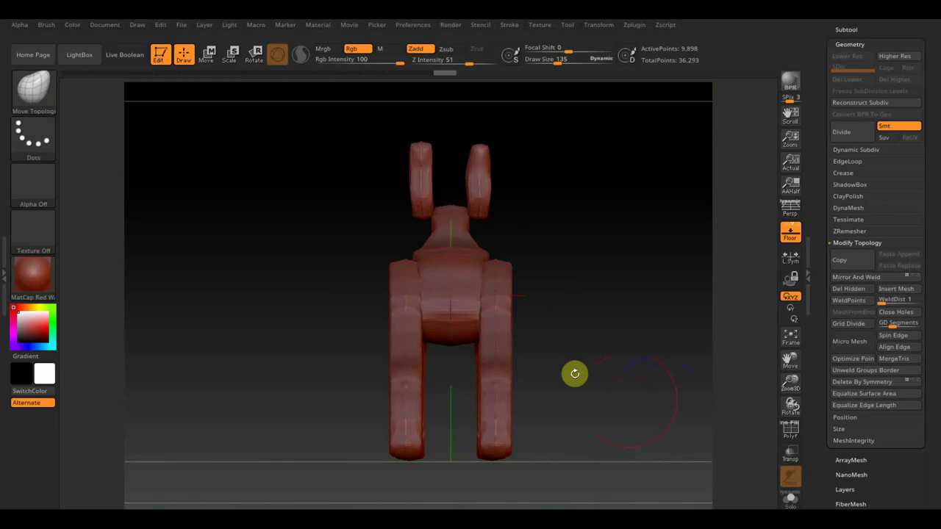
# - Select the body-and-legs subtool and smooth the hind leg surface from several angles
pyautogui.keyDown('alt'); pyautogui.click(485, 298); pyautogui.keyUp('alt')
pyautogui.press('shift')
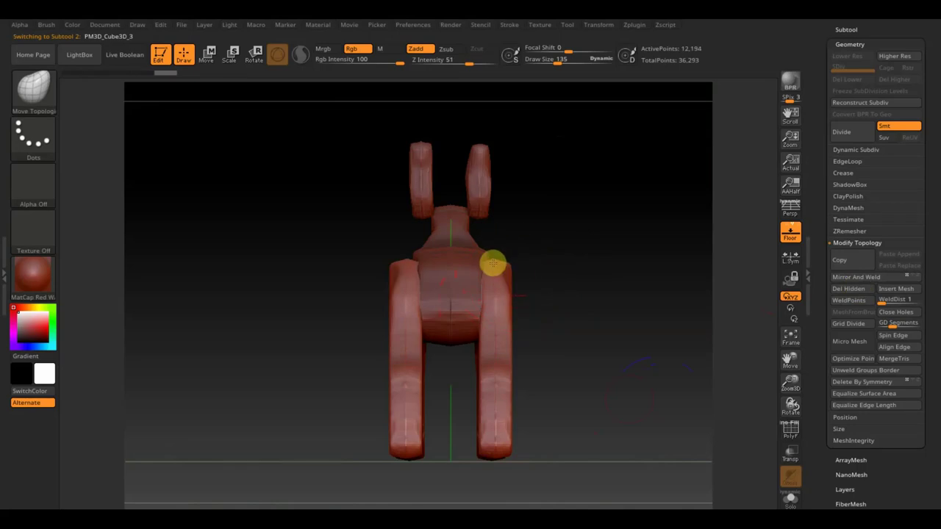
pyautogui.moveTo(575, 273); pyautogui.dragTo(563, 361)
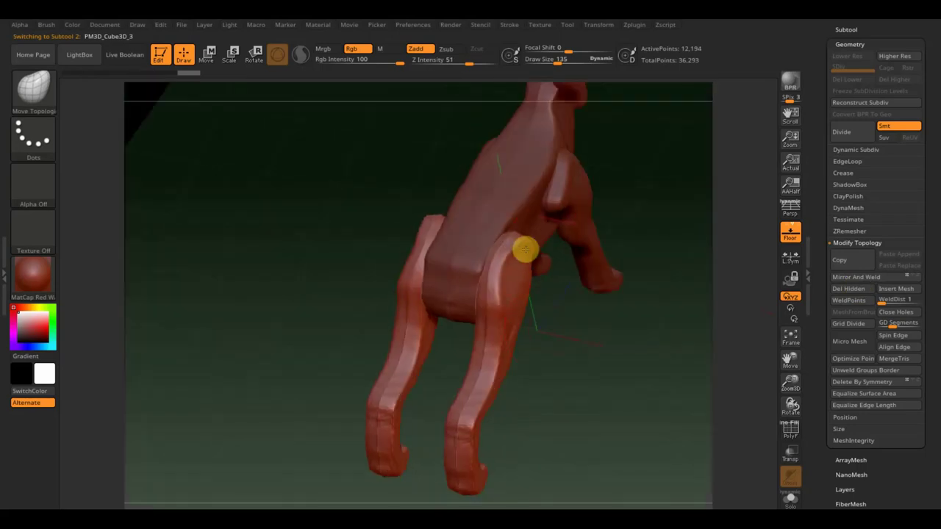
pyautogui.moveTo(521, 246)
pyautogui.mouseDown()
pyautogui.moveTo(610, 309)
pyautogui.moveTo(526, 271)
pyautogui.mouseUp()
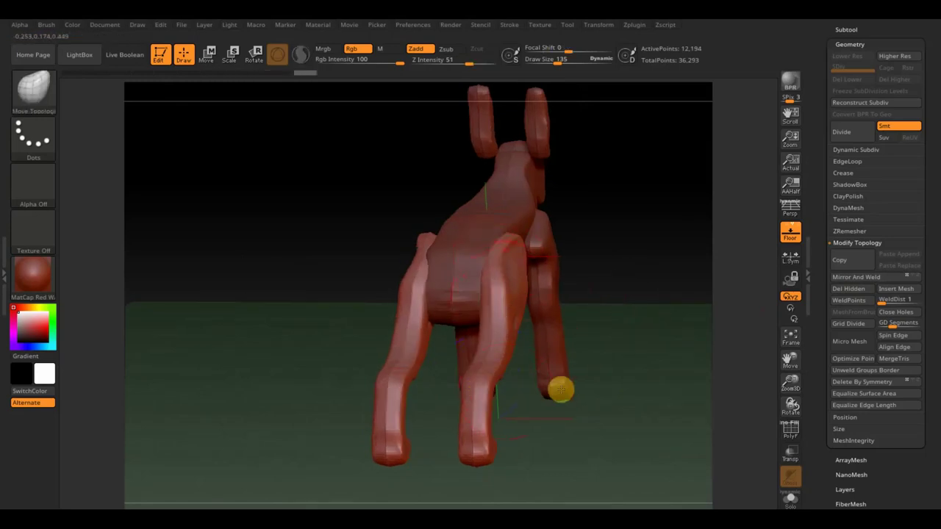
pyautogui.moveTo(564, 410)
pyautogui.mouseDown()
pyautogui.moveTo(571, 436)
pyautogui.moveTo(528, 442)
pyautogui.mouseUp()
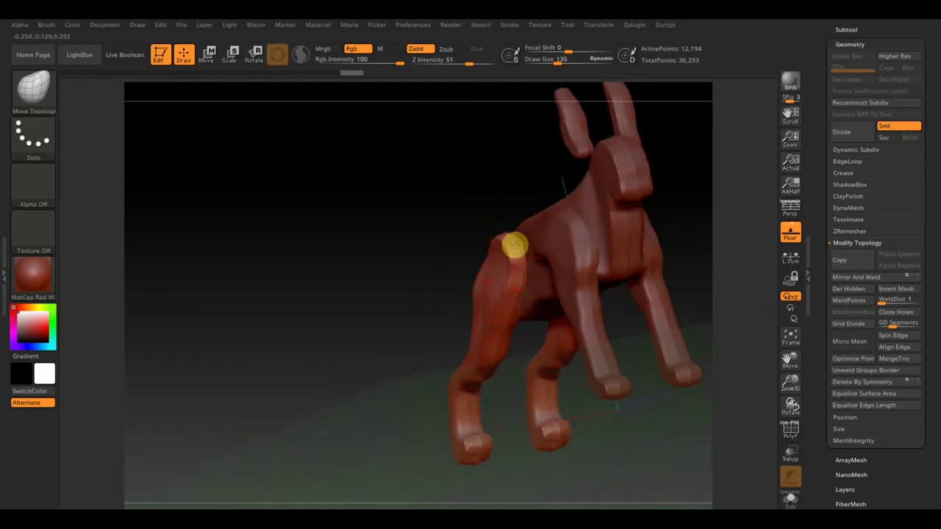
pyautogui.moveTo(514, 298)
pyautogui.keyDown('shift'); pyautogui.mouseDown()
pyautogui.moveTo(507, 262)
pyautogui.moveTo(516, 252)
pyautogui.moveTo(489, 363)
pyautogui.mouseUp(); pyautogui.keyUp('shift')
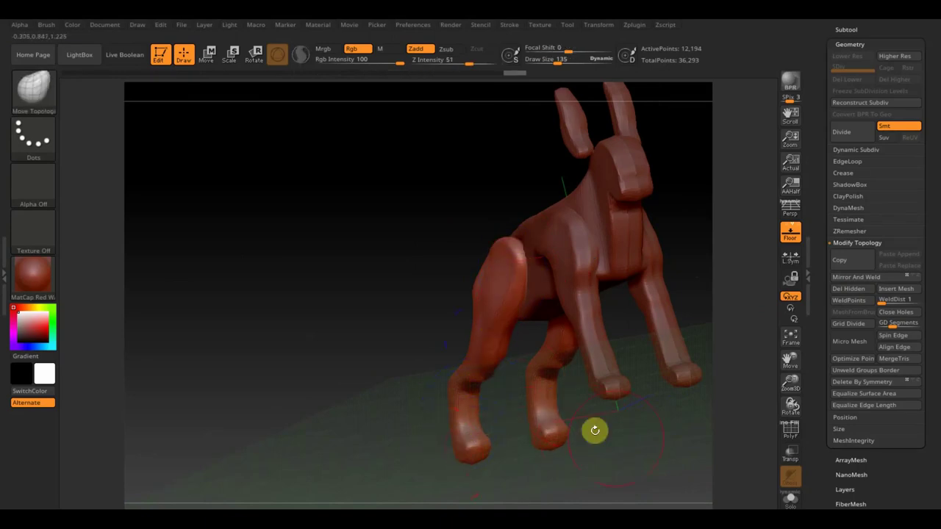
pyautogui.moveTo(595, 431)
pyautogui.mouseDown()
pyautogui.moveTo(650, 447)
pyautogui.moveTo(645, 422)
pyautogui.moveTo(466, 389)
pyautogui.mouseUp()
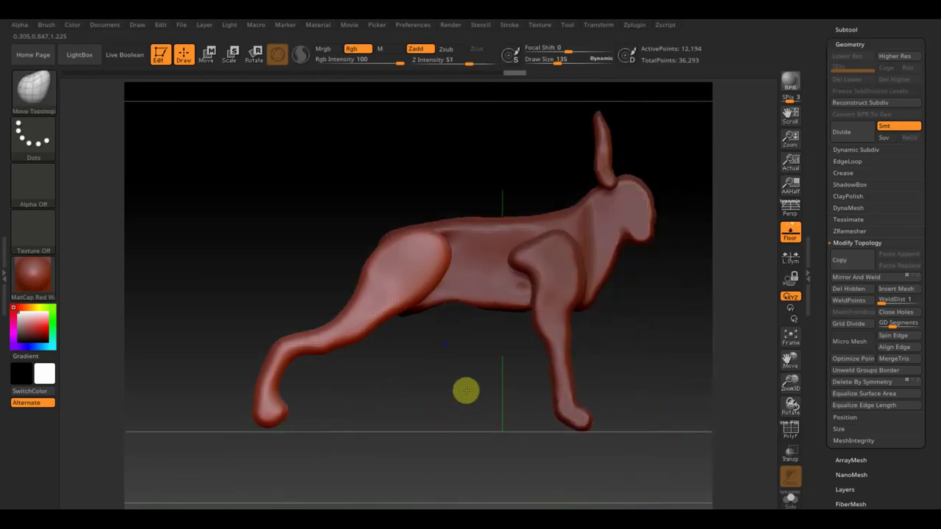
pyautogui.moveTo(502, 363)
pyautogui.mouseDown()
pyautogui.moveTo(517, 439)
pyautogui.moveTo(549, 464)
pyautogui.moveTo(523, 431)
pyautogui.moveTo(517, 399)
pyautogui.moveTo(566, 390)
pyautogui.moveTo(487, 380)
pyautogui.moveTo(639, 339)
pyautogui.moveTo(650, 352)
pyautogui.mouseUp()
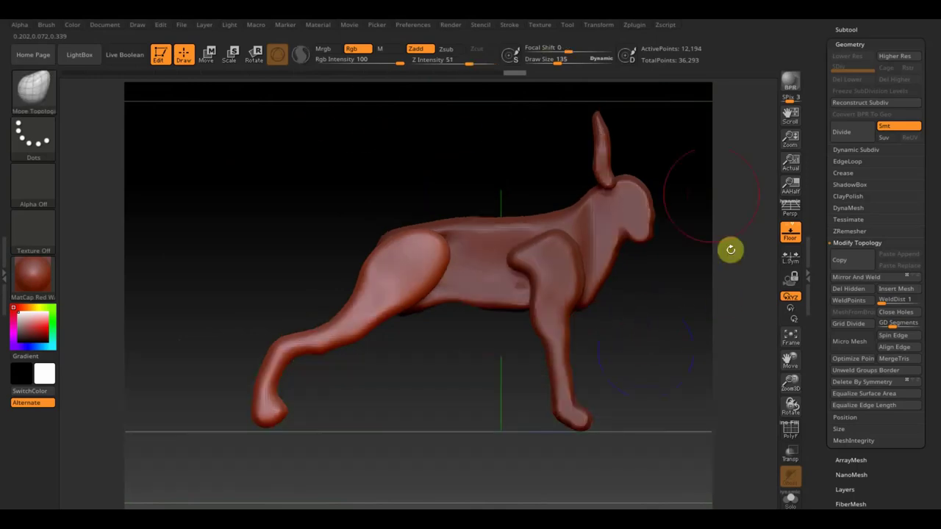
pyautogui.click(181, 28)
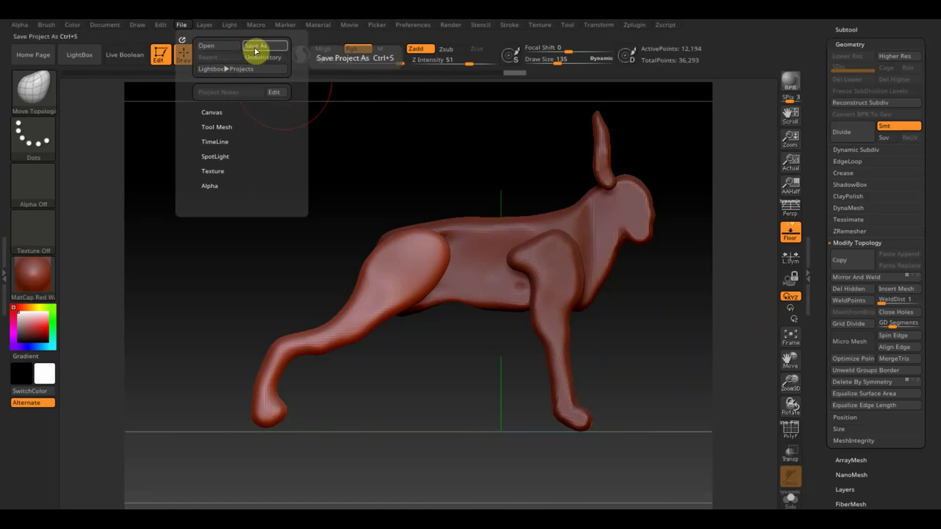
# - Save the project as 'ZBrushProject заяц 1' in the заяц folder
pyautogui.click(259, 50)
pyautogui.write('ZBrushProject заяц 1')
pyautogui.click(147, 236)
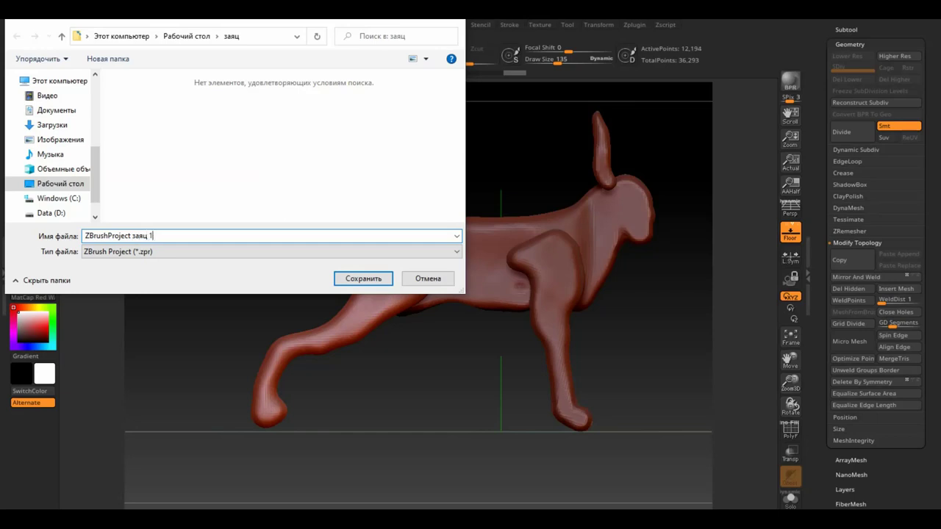
pyautogui.press('Return')
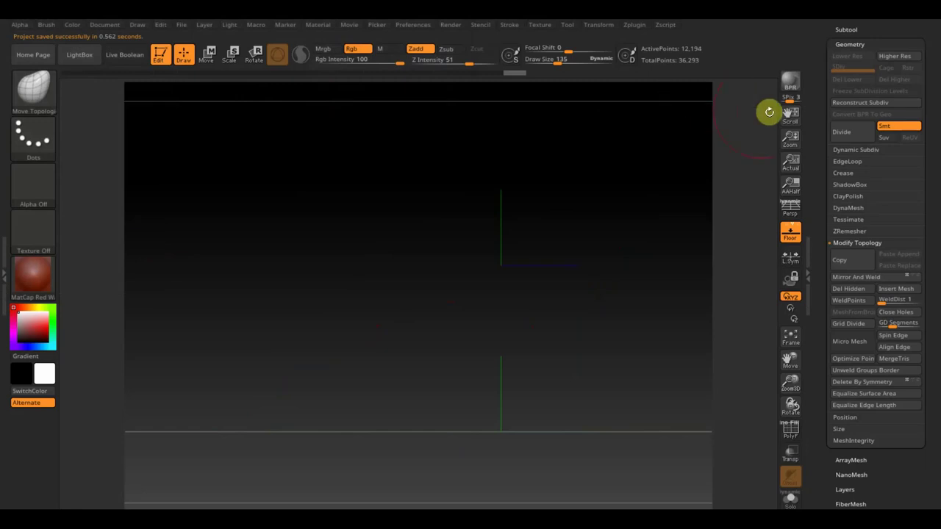
# - Select PM3D_Cube3D_1 and MergeDown the hare's parts into that one subtool
pyautogui.moveTo(869, 32); pyautogui.dragTo(842, 126)
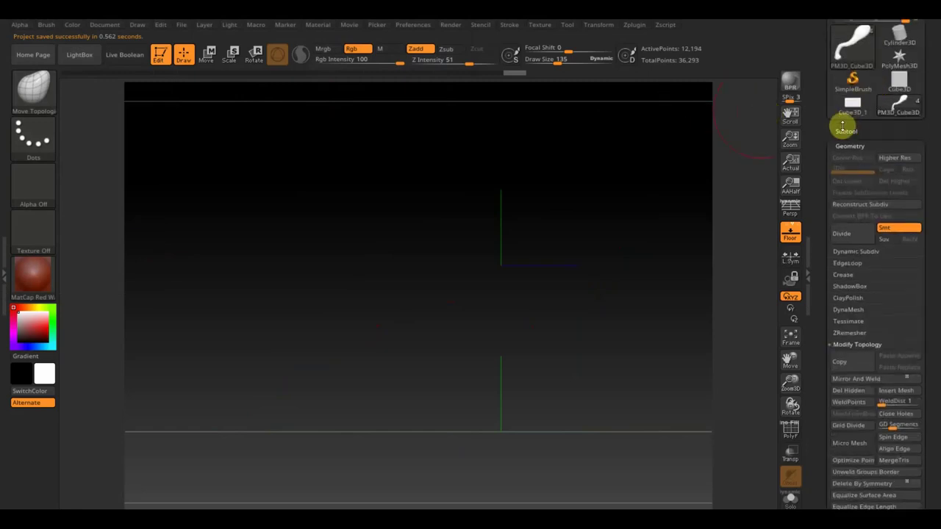
pyautogui.click(843, 126)
pyautogui.click(847, 170)
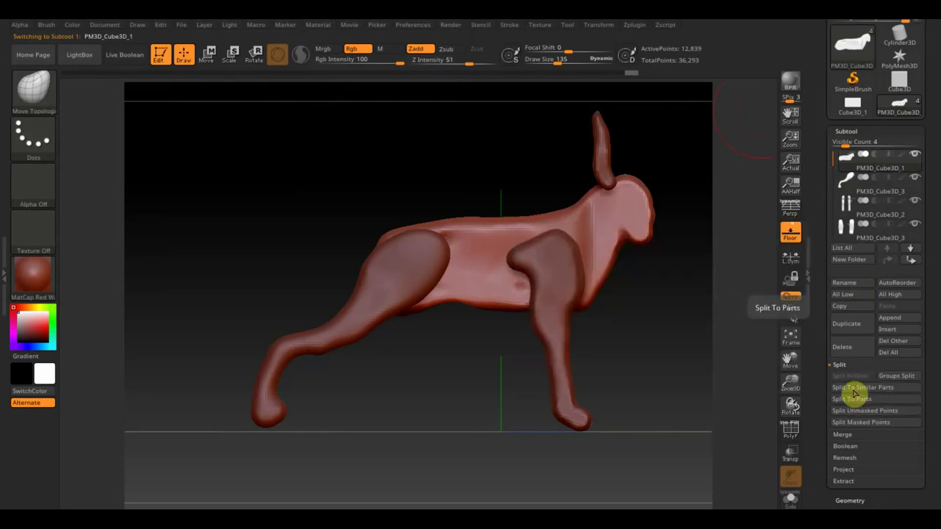
pyautogui.click(849, 434)
pyautogui.click(863, 392)
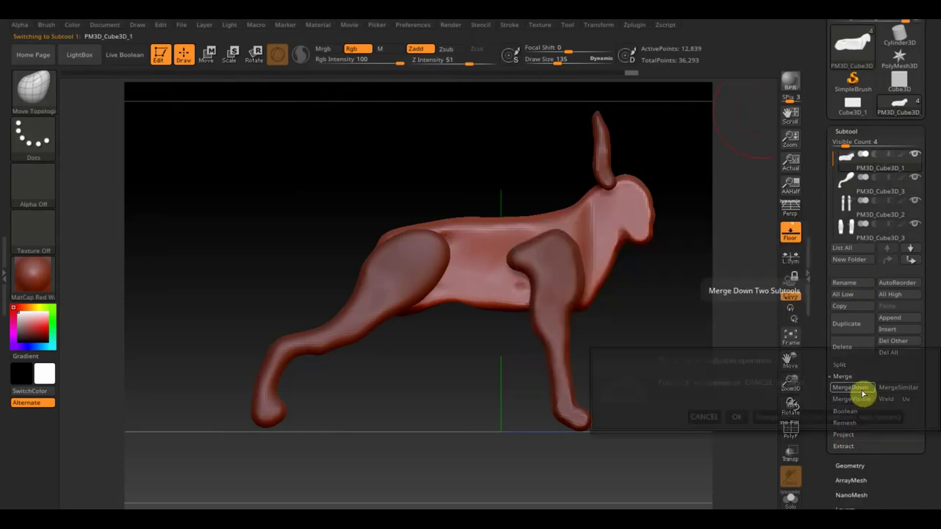
pyautogui.click(788, 416)
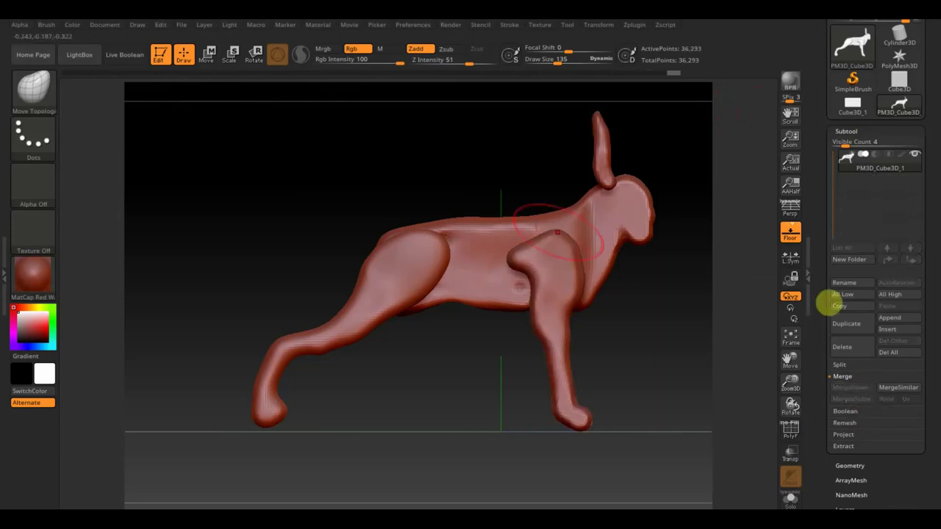
# - Turn on PolyF in Geometry to show the polygroup wireframe
pyautogui.click(851, 465)
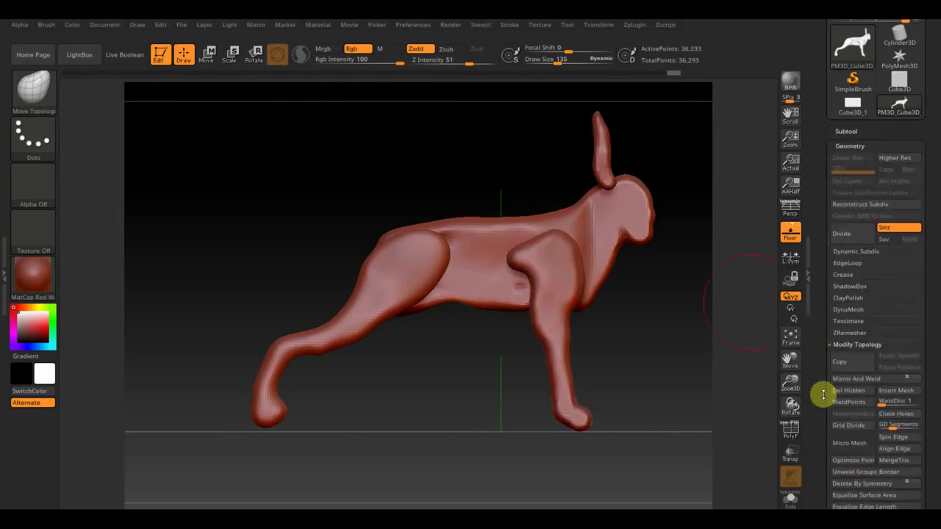
pyautogui.click(793, 432)
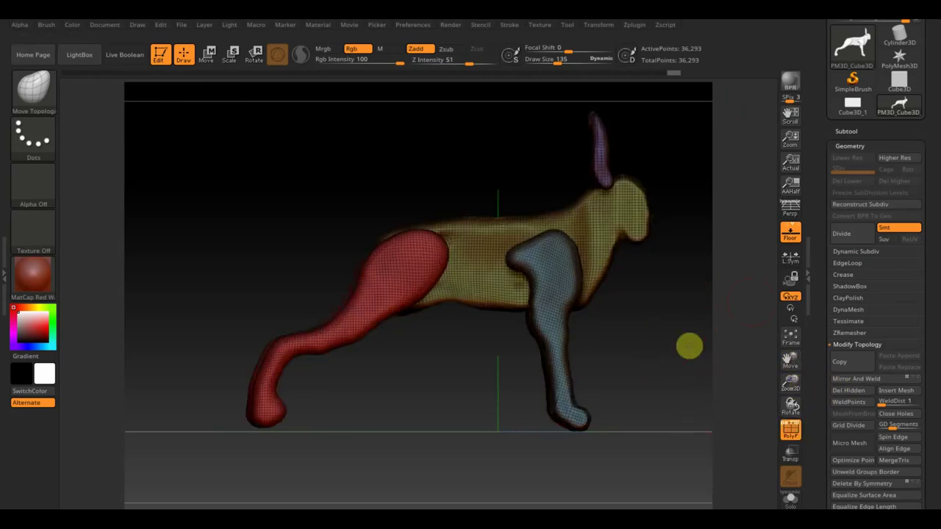
pyautogui.press('shift')
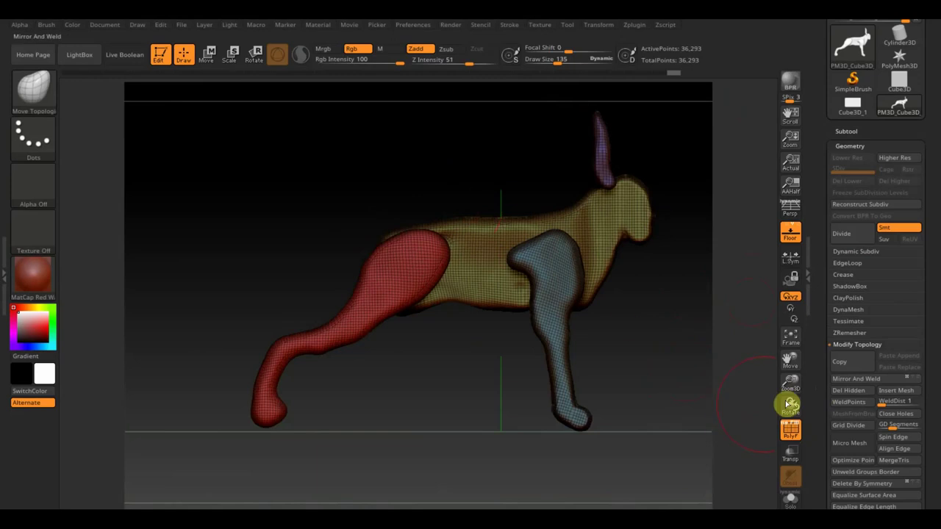
pyautogui.press('ctrl')
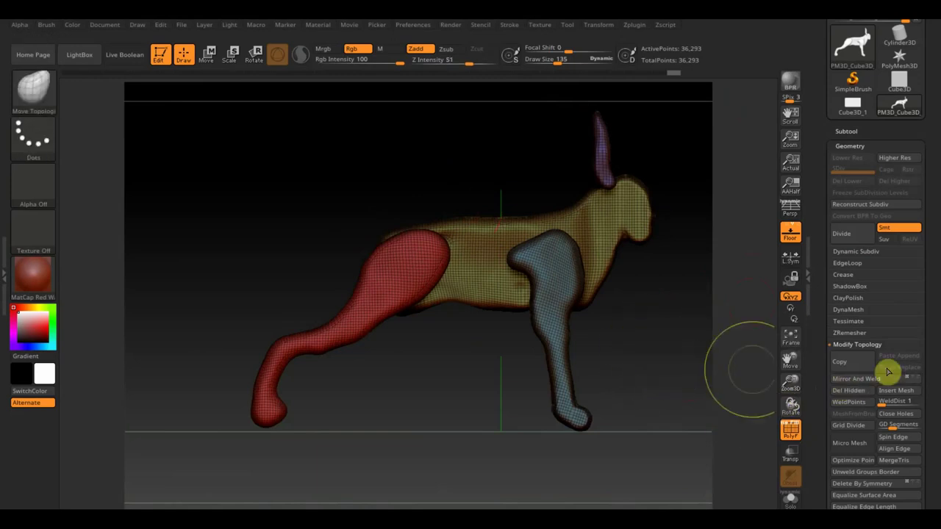
# - DynaMesh the merged hare at resolution 128, clear the mask and hide PolyF
pyautogui.click(848, 310)
pyautogui.click(845, 332)
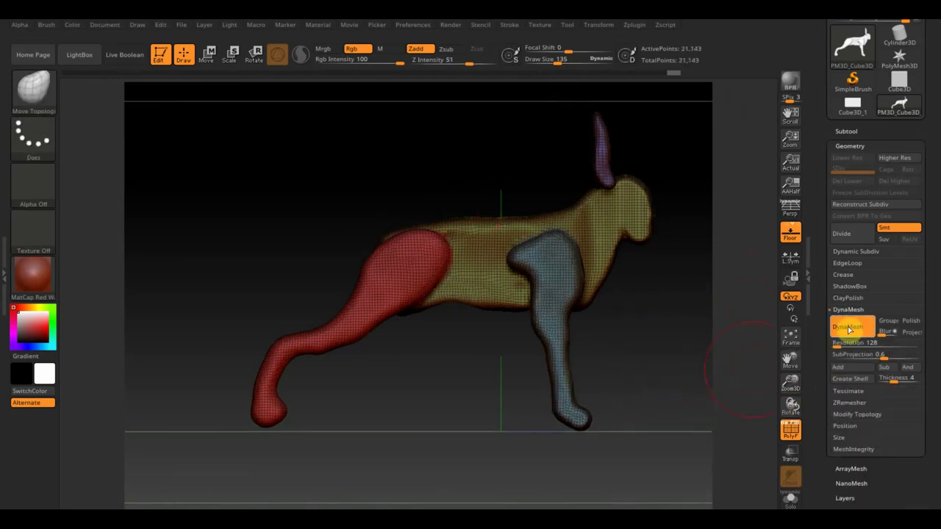
pyautogui.moveTo(677, 346); pyautogui.dragTo(677, 414)
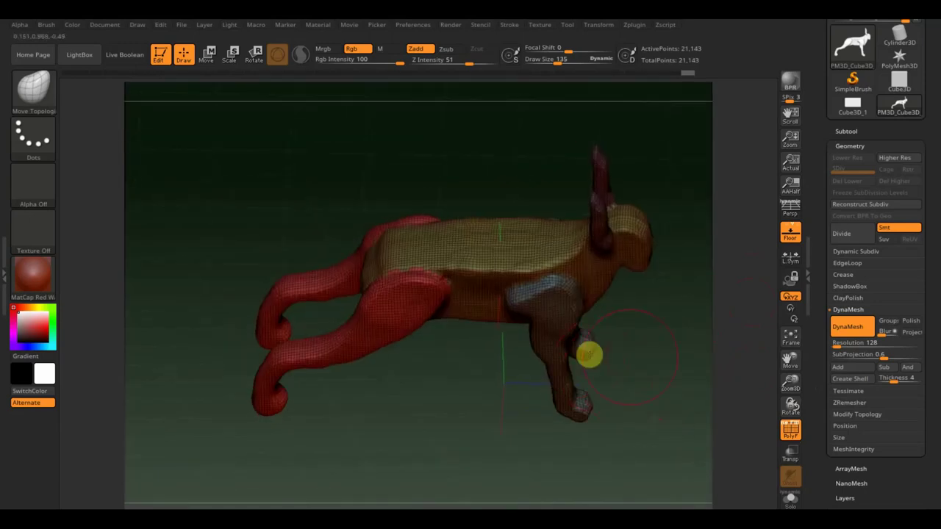
pyautogui.keyDown('ctrl'); pyautogui.moveTo(451, 395); pyautogui.dragTo(450, 400); pyautogui.keyUp('ctrl')
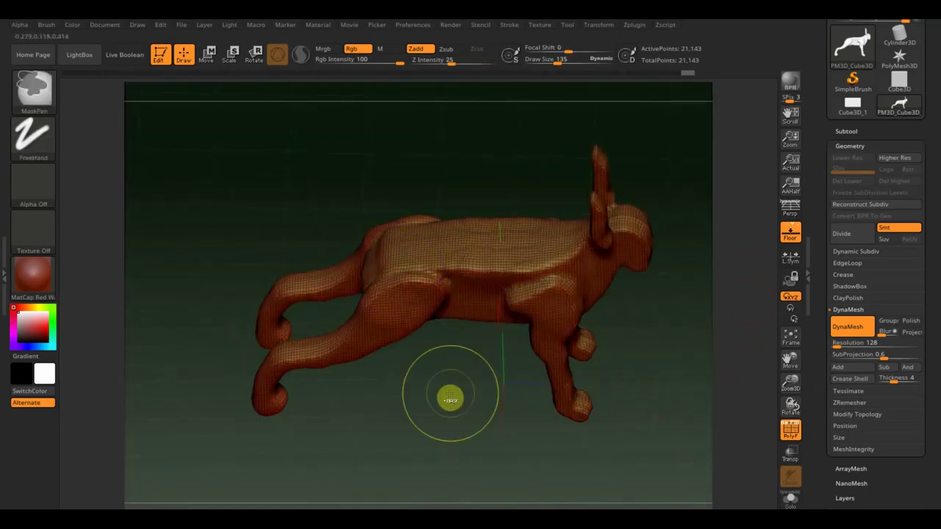
pyautogui.keyDown('shift'); pyautogui.moveTo(422, 273); pyautogui.dragTo(618, 365); pyautogui.keyUp('shift')
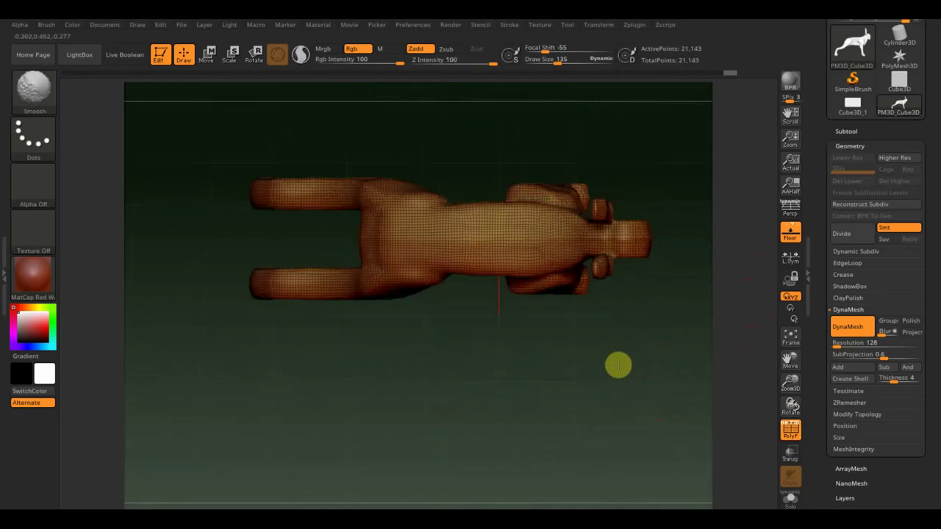
pyautogui.moveTo(625, 433); pyautogui.dragTo(670, 408)
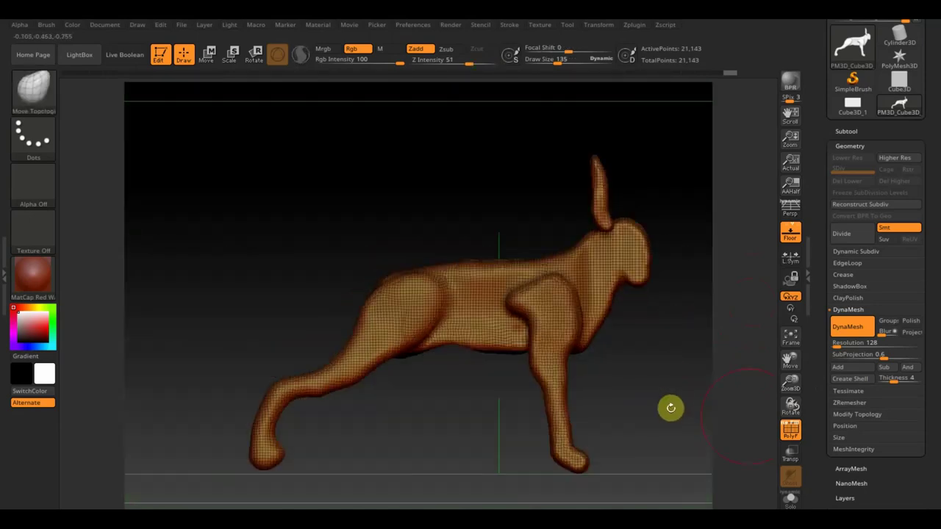
pyautogui.click(791, 432)
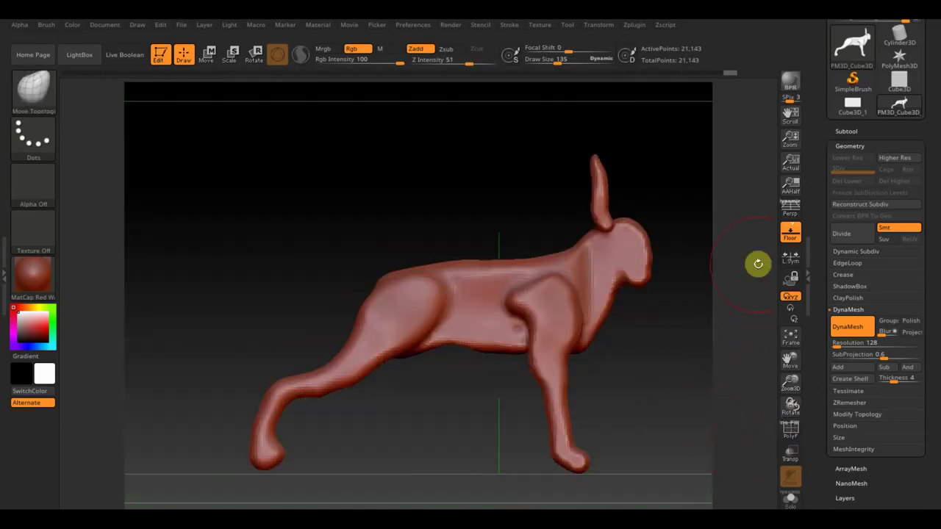
# - Export the hare as PM3D_Cube3D_1.obj into the заяц folder
pyautogui.moveTo(932, 86); pyautogui.dragTo(930, 193)
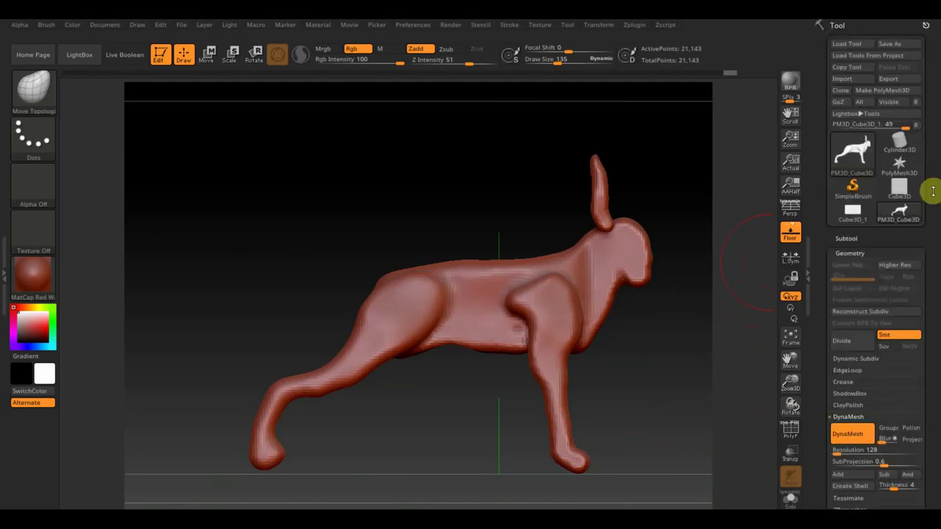
pyautogui.click(891, 79)
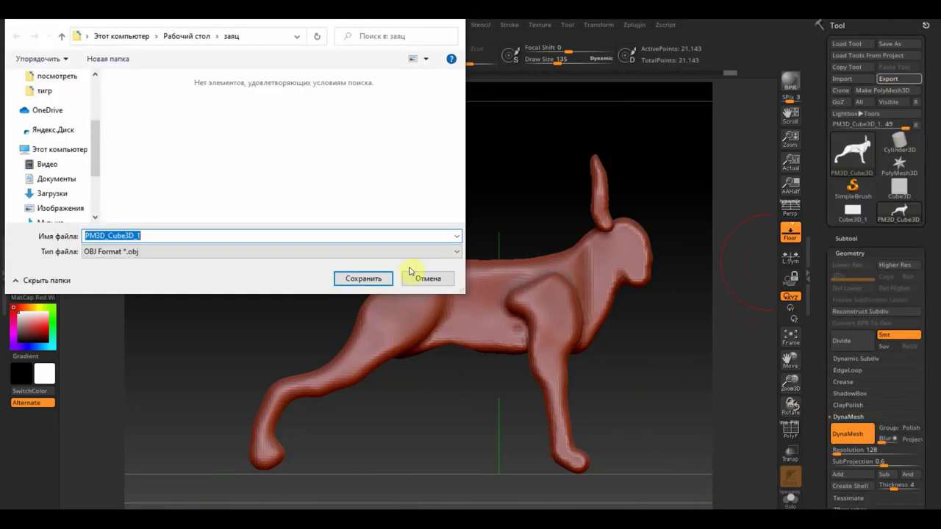
pyautogui.click(155, 237)
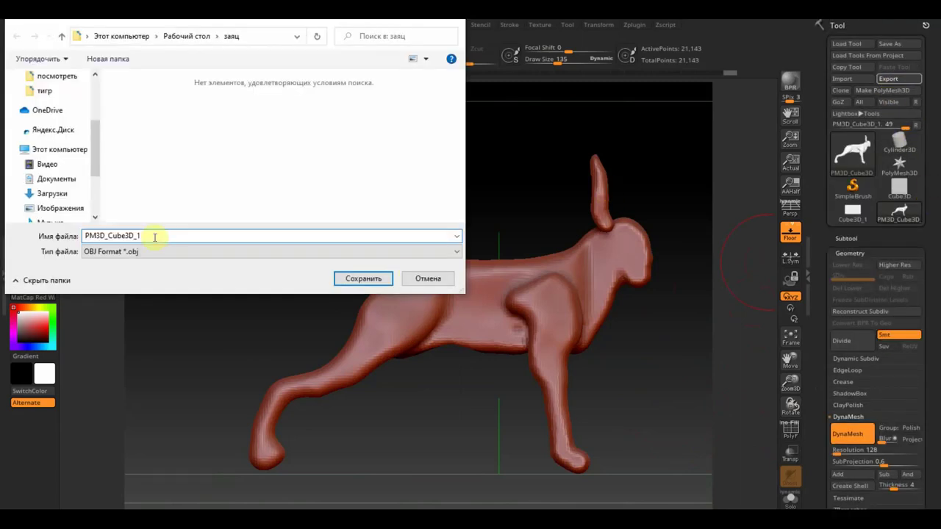
pyautogui.click(362, 280)
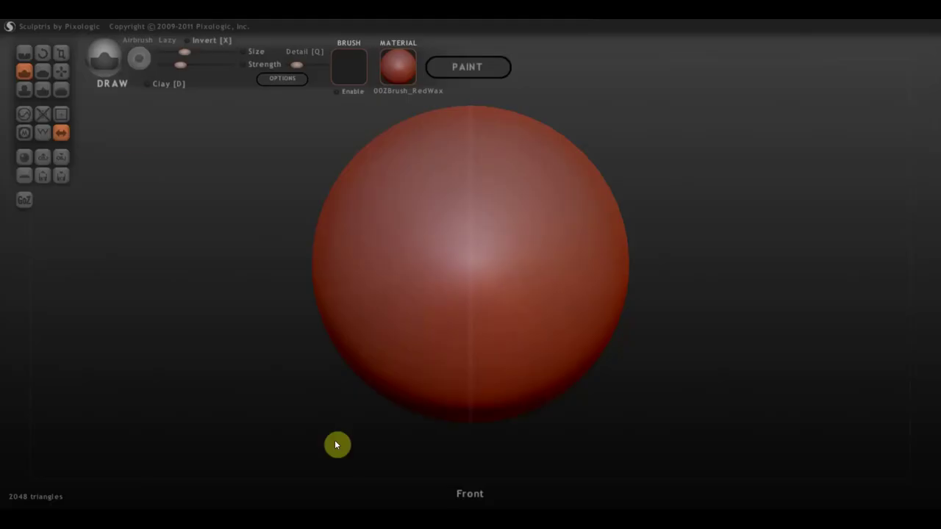
# - Import PM3D_Cube3D_1 from the desktop заяц folder as a new Sculptris scene
pyautogui.click(42, 159)
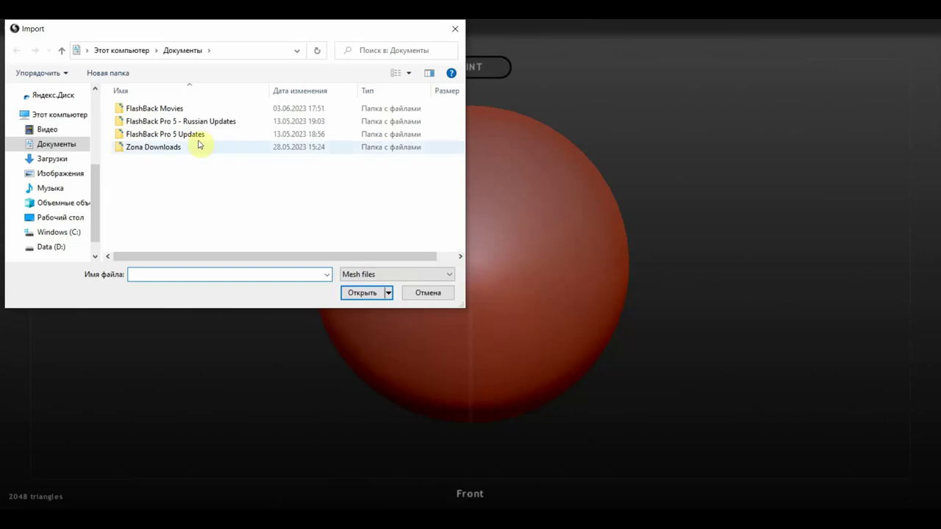
pyautogui.click(62, 218)
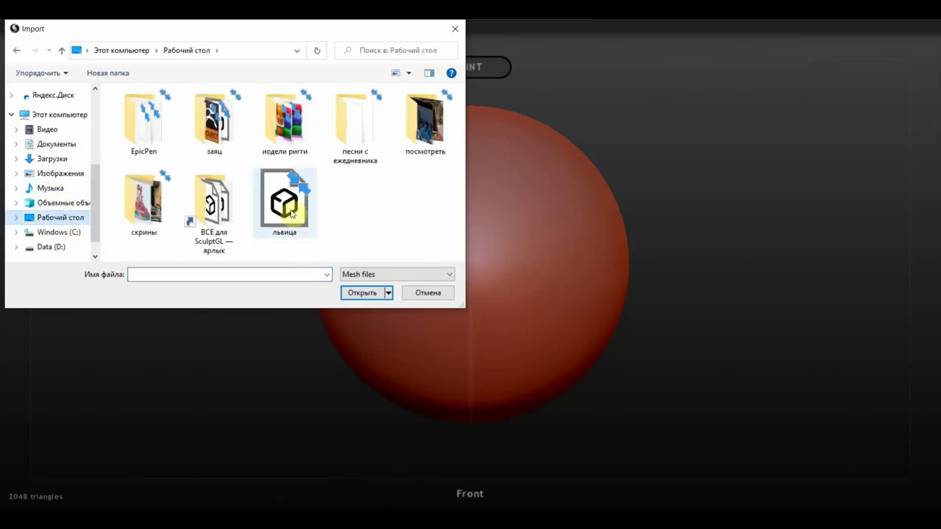
pyautogui.doubleClick(221, 131)
pyautogui.doubleClick(143, 121)
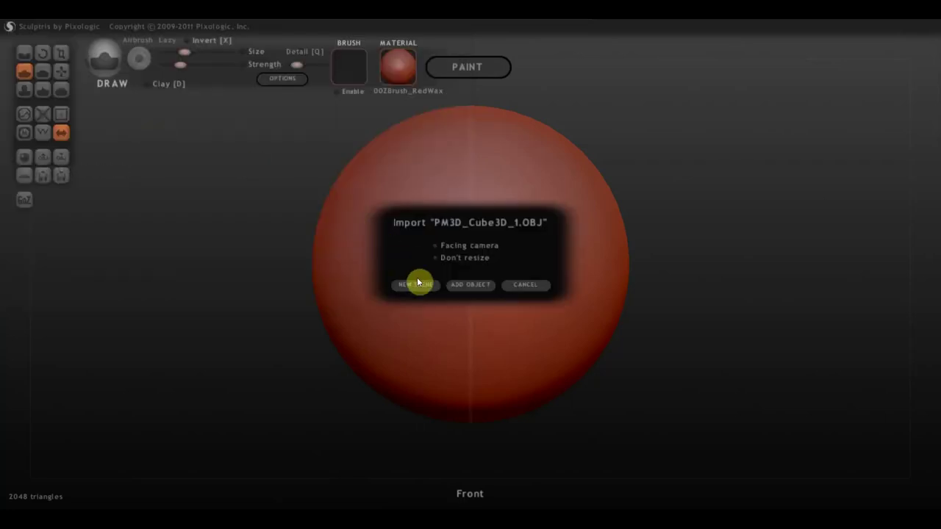
pyautogui.click(417, 285)
pyautogui.moveTo(589, 282); pyautogui.dragTo(693, 284)
# - Turn on symmetry, accepting removal of asymmetric details and conversion to triangles
pyautogui.click(61, 133)
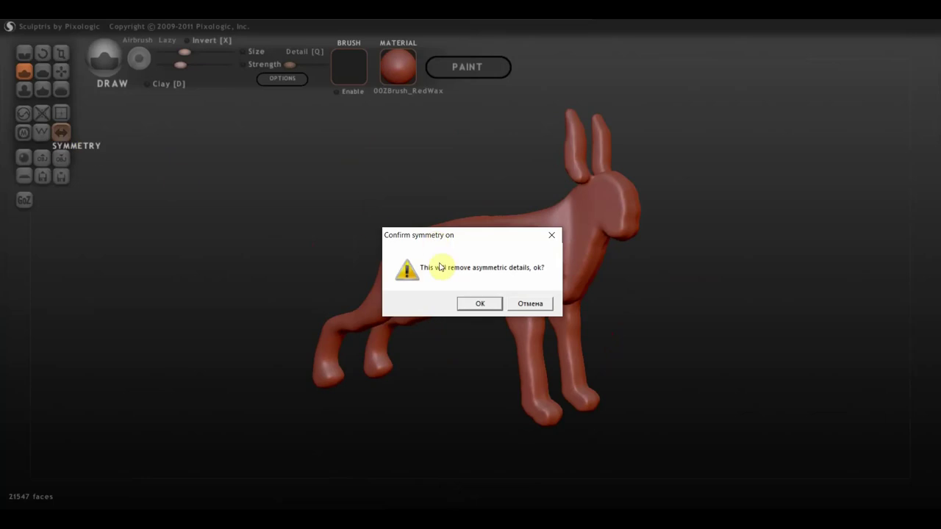
pyautogui.click(472, 304)
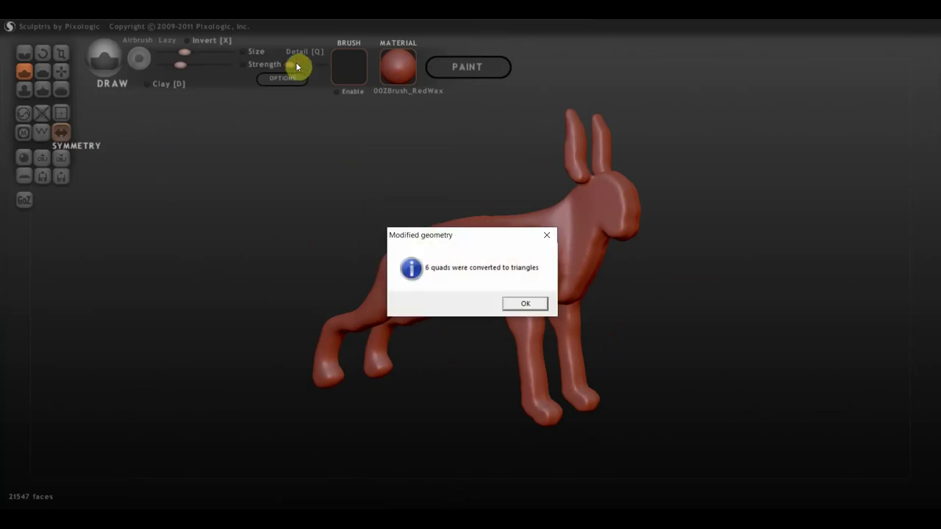
pyautogui.click(525, 308)
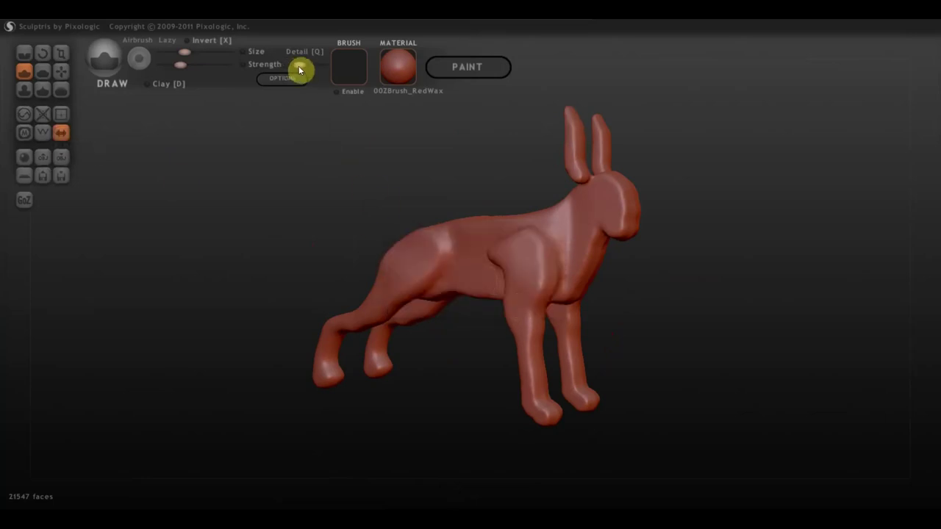
# - Flatten the shoulder crease, back, chest and shoulder area with the Flatten brush
pyautogui.moveTo(636, 277)
pyautogui.mouseDown()
pyautogui.moveTo(715, 292)
pyautogui.moveTo(623, 254)
pyautogui.mouseUp()
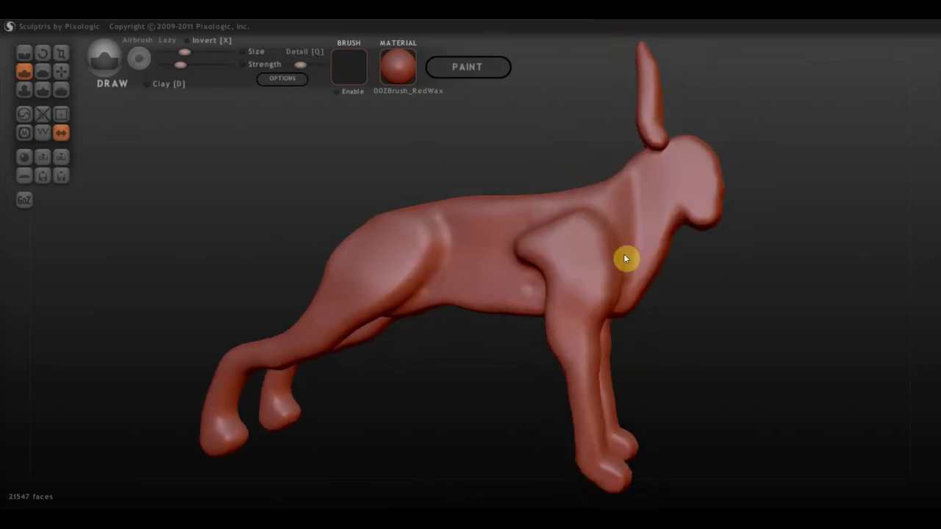
pyautogui.click(44, 72)
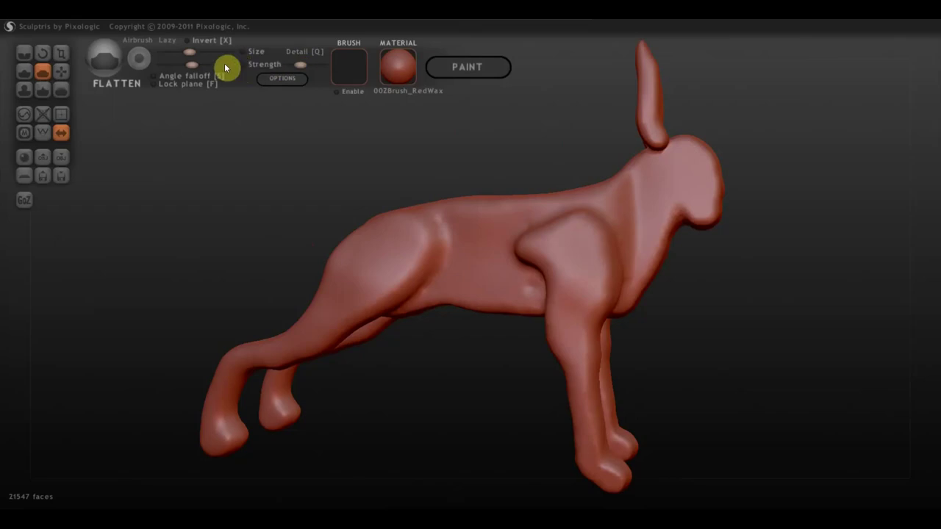
pyautogui.moveTo(192, 59); pyautogui.dragTo(193, 64)
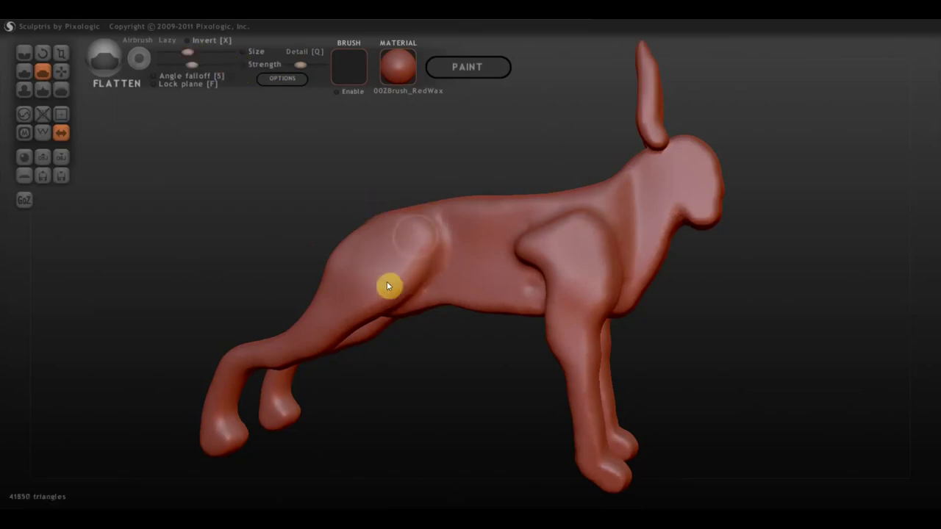
pyautogui.moveTo(423, 229)
pyautogui.mouseDown()
pyautogui.moveTo(433, 213)
pyautogui.moveTo(393, 260)
pyautogui.moveTo(417, 218)
pyautogui.moveTo(490, 218)
pyautogui.mouseUp()
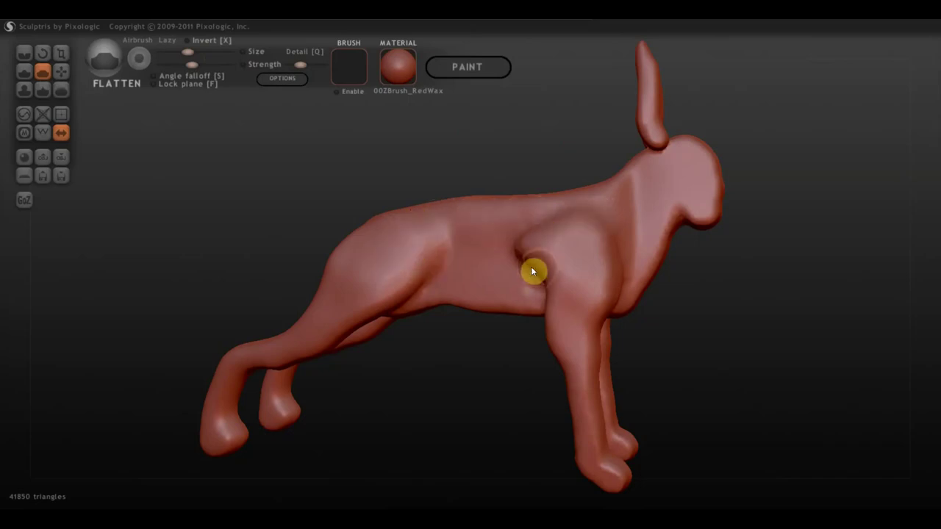
pyautogui.moveTo(633, 279); pyautogui.dragTo(741, 290)
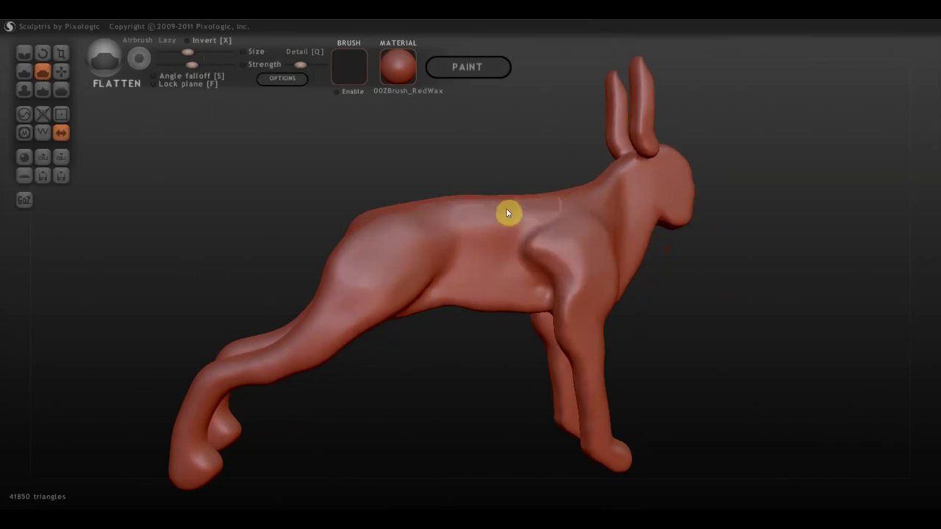
pyautogui.moveTo(705, 257); pyautogui.dragTo(750, 368)
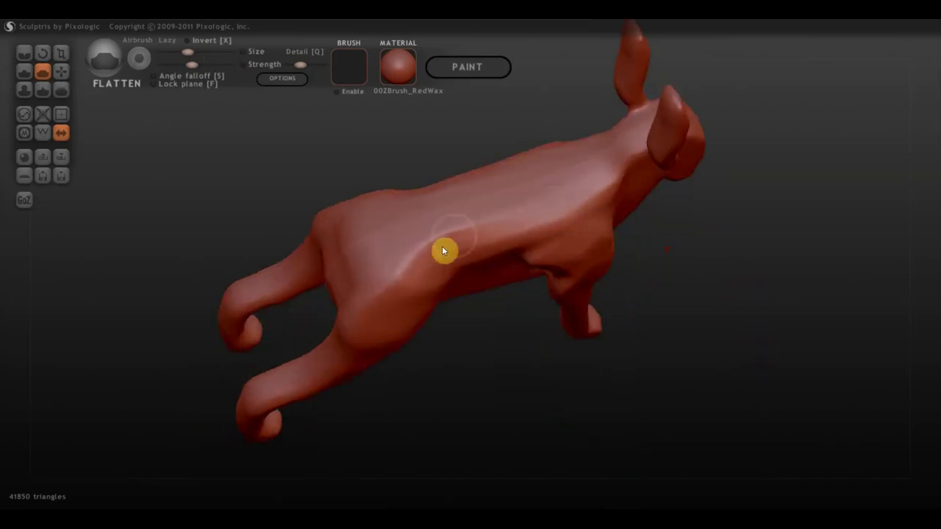
pyautogui.moveTo(374, 305); pyautogui.dragTo(470, 214)
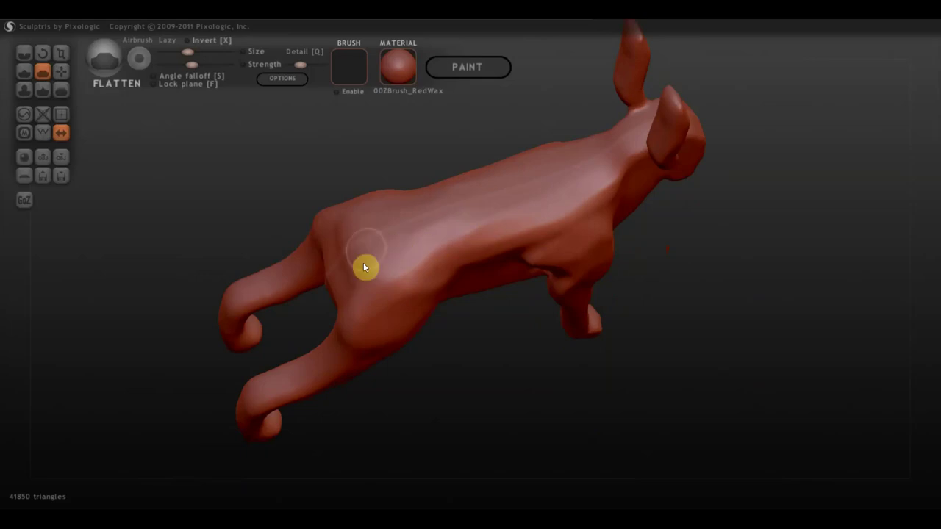
pyautogui.moveTo(360, 293)
pyautogui.mouseDown()
pyautogui.moveTo(510, 281)
pyautogui.moveTo(601, 256)
pyautogui.mouseUp()
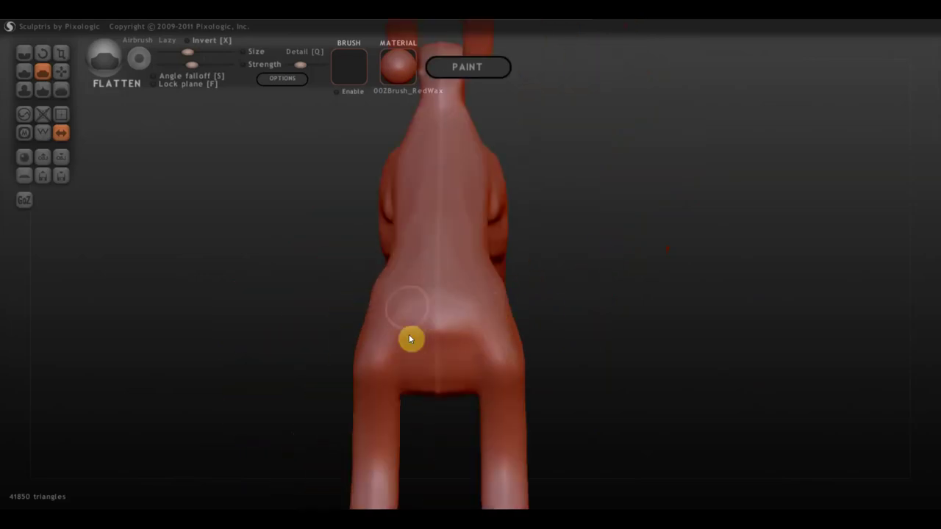
pyautogui.moveTo(409, 339)
pyautogui.mouseDown()
pyautogui.moveTo(582, 293)
pyautogui.moveTo(679, 235)
pyautogui.moveTo(519, 219)
pyautogui.mouseUp()
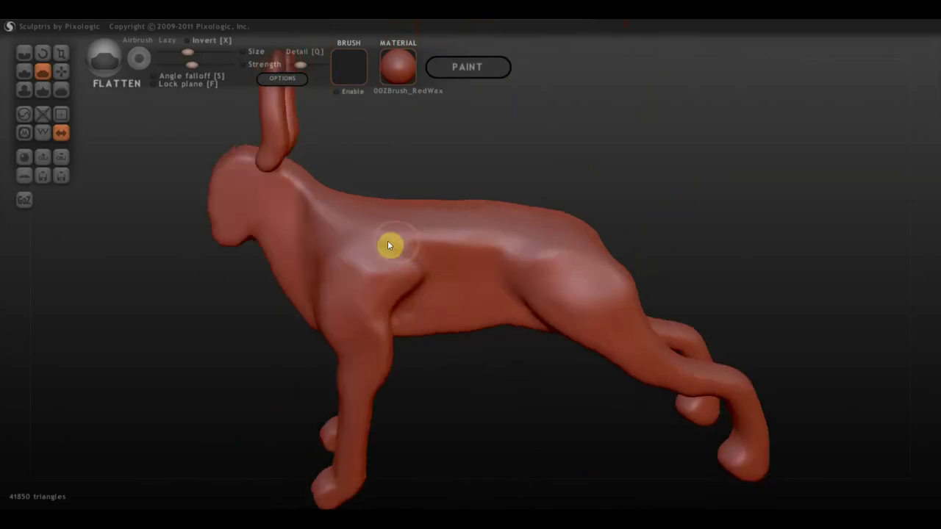
pyautogui.moveTo(389, 245)
pyautogui.mouseDown()
pyautogui.moveTo(423, 235)
pyautogui.moveTo(470, 255)
pyautogui.moveTo(419, 287)
pyautogui.moveTo(372, 299)
pyautogui.mouseUp()
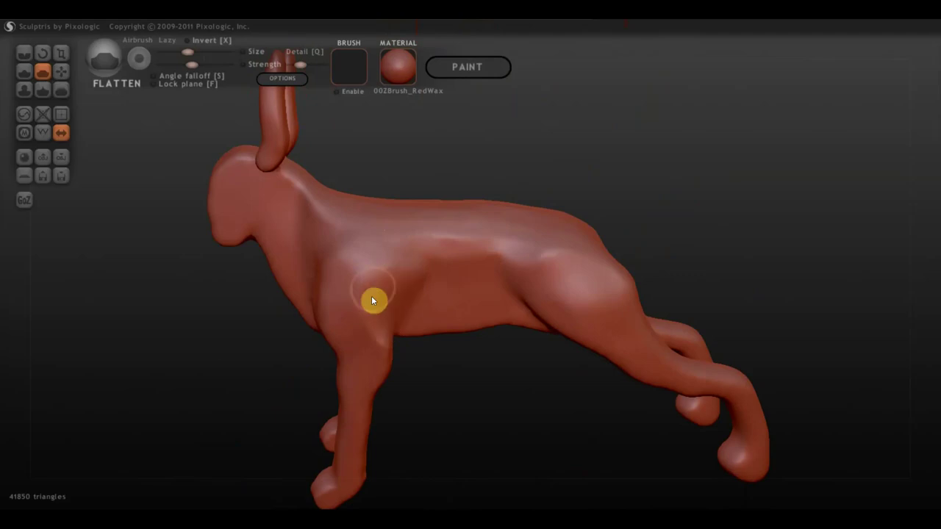
pyautogui.moveTo(347, 269); pyautogui.dragTo(322, 227)
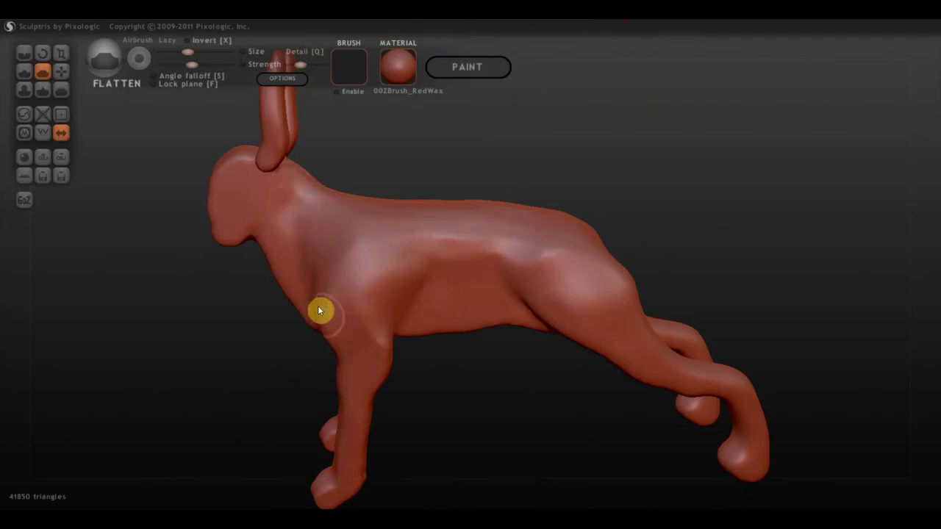
pyautogui.moveTo(319, 311)
pyautogui.mouseDown()
pyautogui.moveTo(357, 284)
pyautogui.moveTo(348, 275)
pyautogui.moveTo(382, 291)
pyautogui.moveTo(444, 245)
pyautogui.moveTo(601, 279)
pyautogui.moveTo(500, 240)
pyautogui.moveTo(530, 257)
pyautogui.mouseUp()
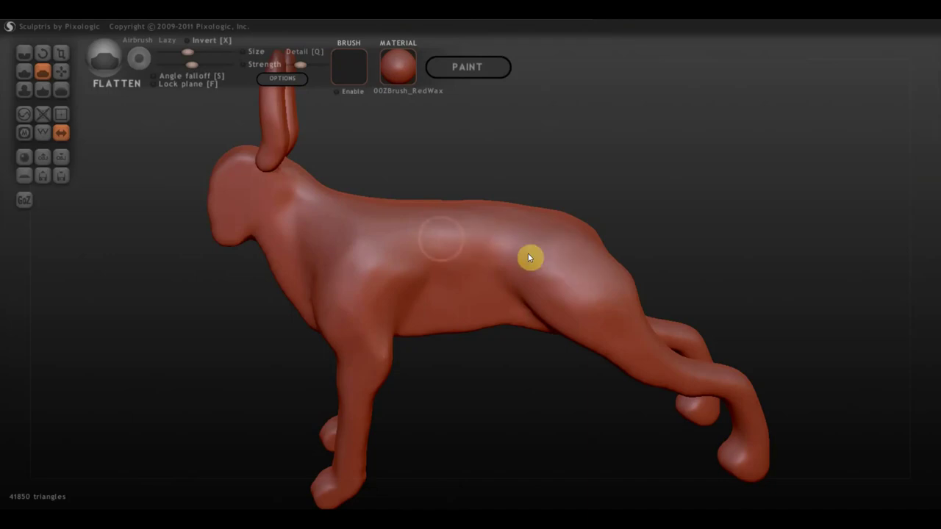
# - Flatten and smooth the thigh and surface of the hind leg
pyautogui.moveTo(546, 299); pyautogui.dragTo(517, 322, button='right')
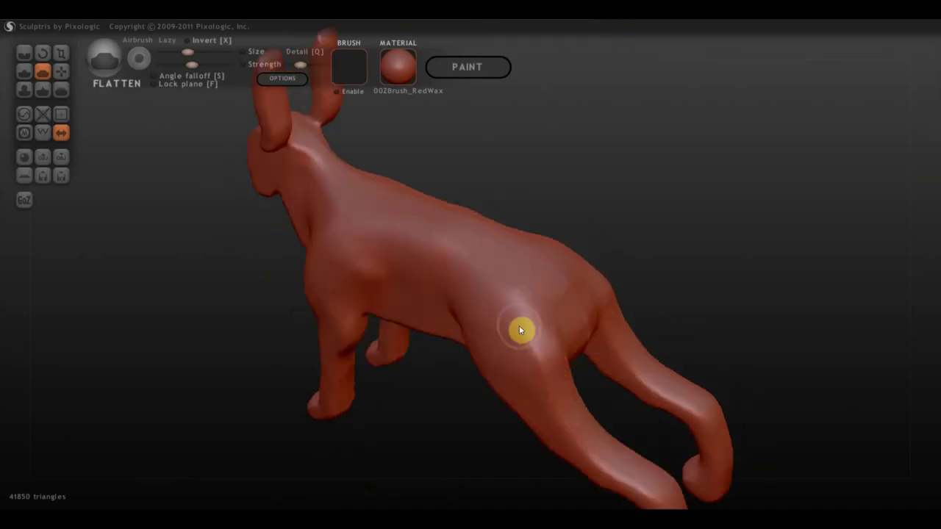
pyautogui.moveTo(533, 358); pyautogui.dragTo(561, 418)
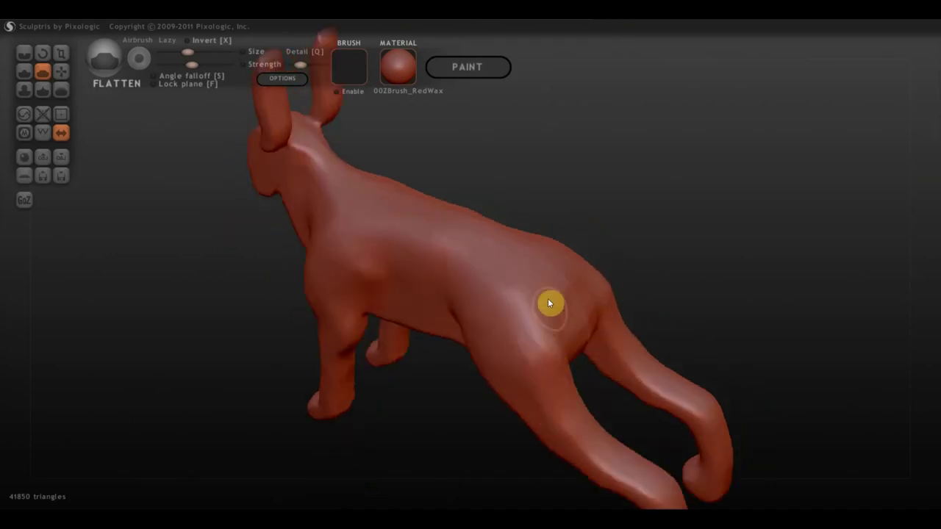
pyautogui.moveTo(529, 372)
pyautogui.mouseDown(button='right')
pyautogui.moveTo(593, 364)
pyautogui.moveTo(631, 296)
pyautogui.moveTo(620, 296)
pyautogui.mouseUp(button='right')
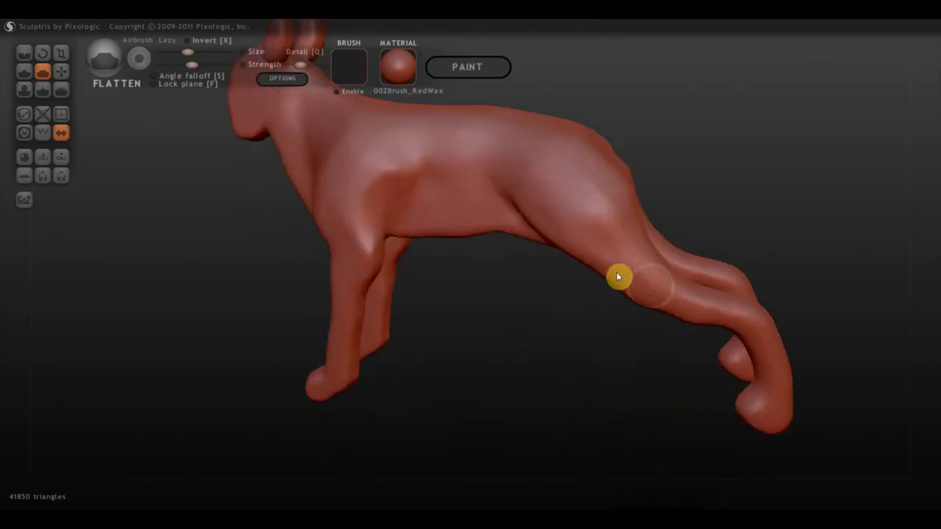
pyautogui.moveTo(617, 276)
pyautogui.mouseDown()
pyautogui.moveTo(664, 298)
pyautogui.moveTo(752, 315)
pyautogui.mouseUp()
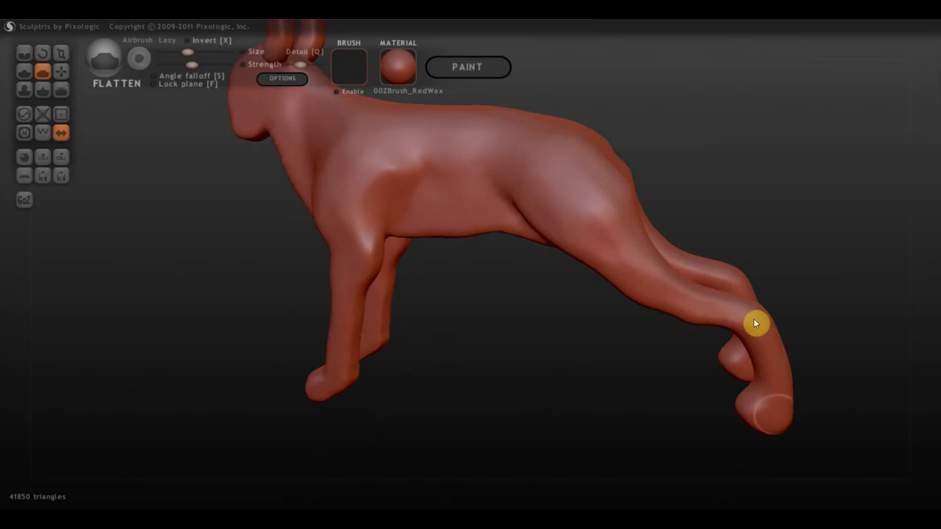
pyautogui.moveTo(797, 411); pyautogui.dragTo(859, 402)
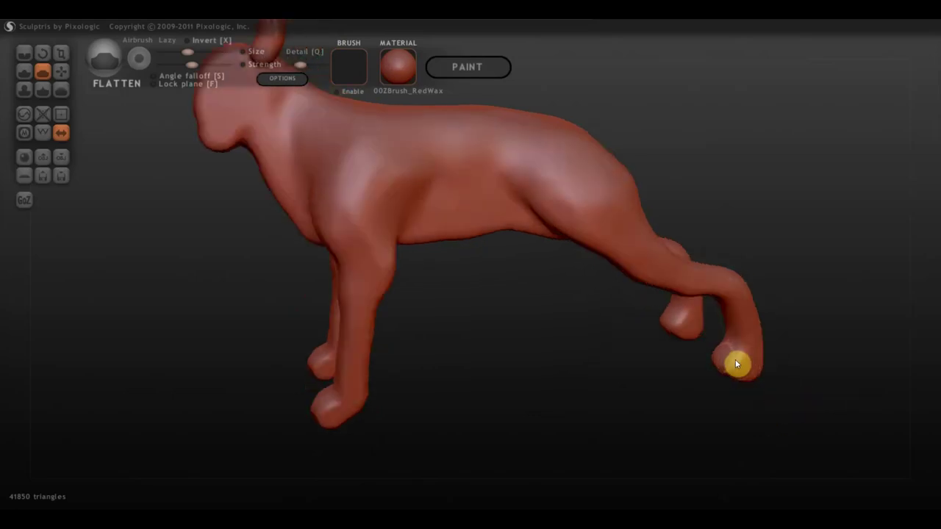
pyautogui.moveTo(362, 394); pyautogui.dragTo(512, 319)
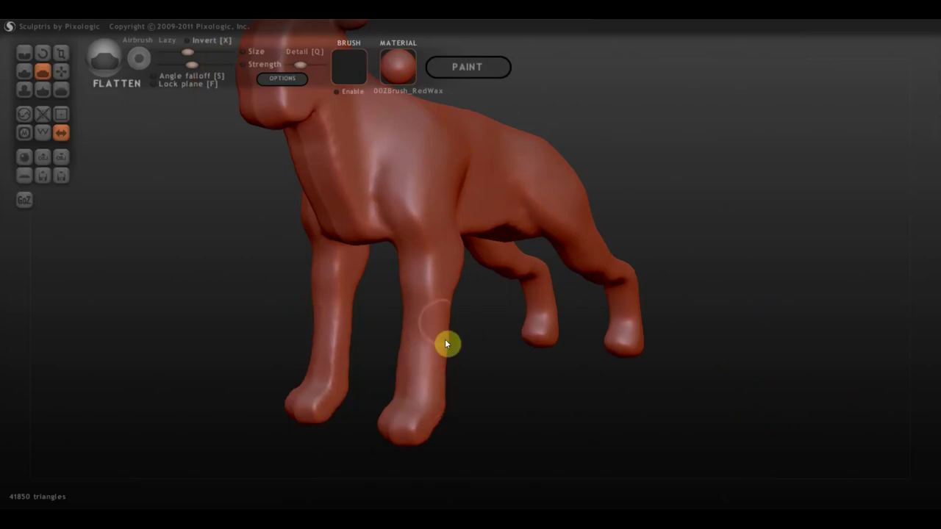
pyautogui.moveTo(471, 374); pyautogui.dragTo(554, 384)
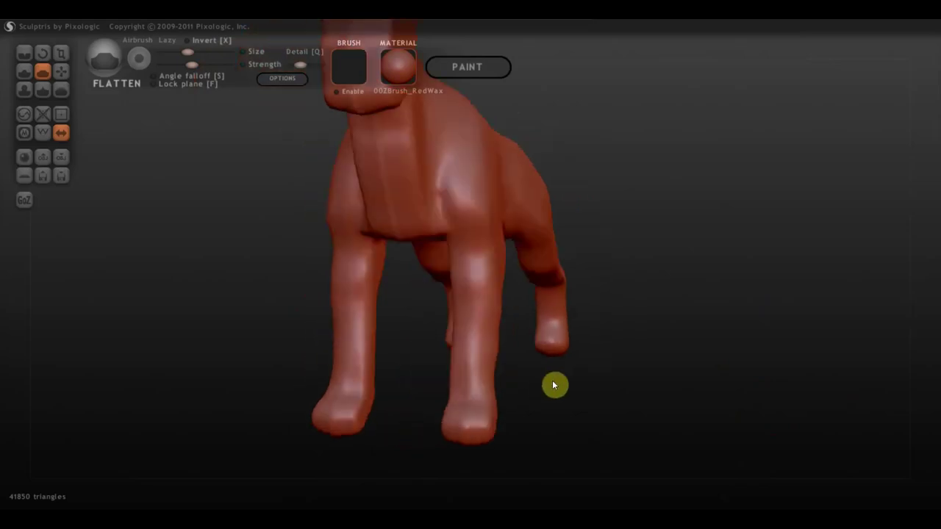
pyautogui.moveTo(468, 357); pyautogui.dragTo(473, 316)
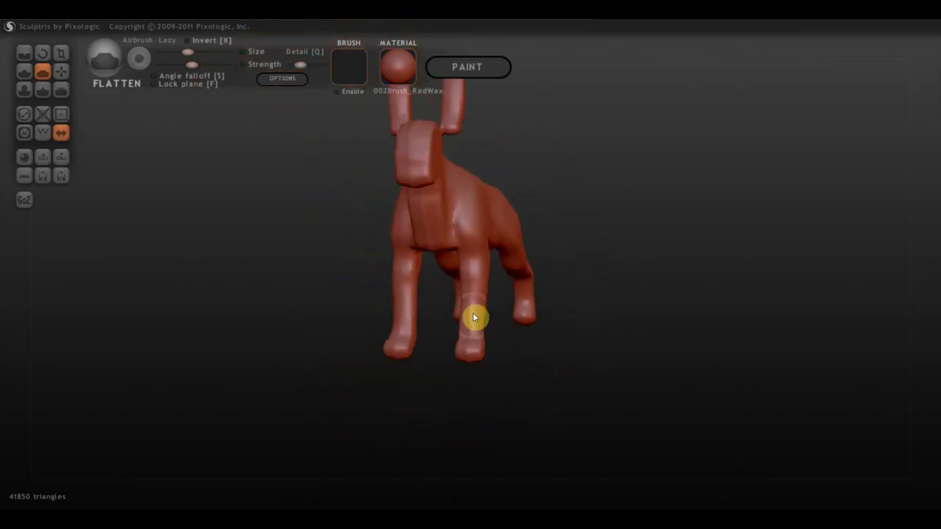
# - Enlarge the brush and flatten the faceted front leg, chest and both shoulders
pyautogui.click(197, 53)
pyautogui.scroll(2, 390, 262)
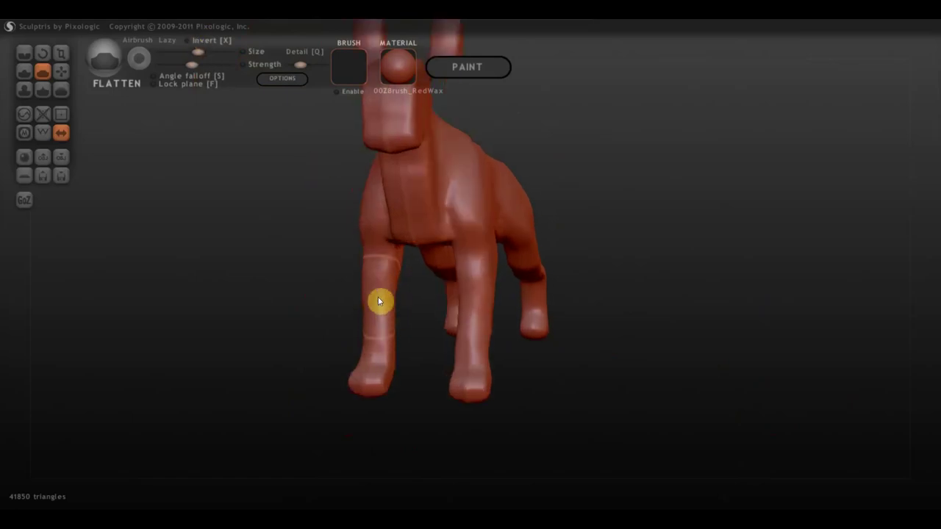
pyautogui.moveTo(378, 302)
pyautogui.keyDown('shift'); pyautogui.mouseDown()
pyautogui.moveTo(380, 336)
pyautogui.moveTo(388, 190)
pyautogui.mouseUp(); pyautogui.keyUp('shift')
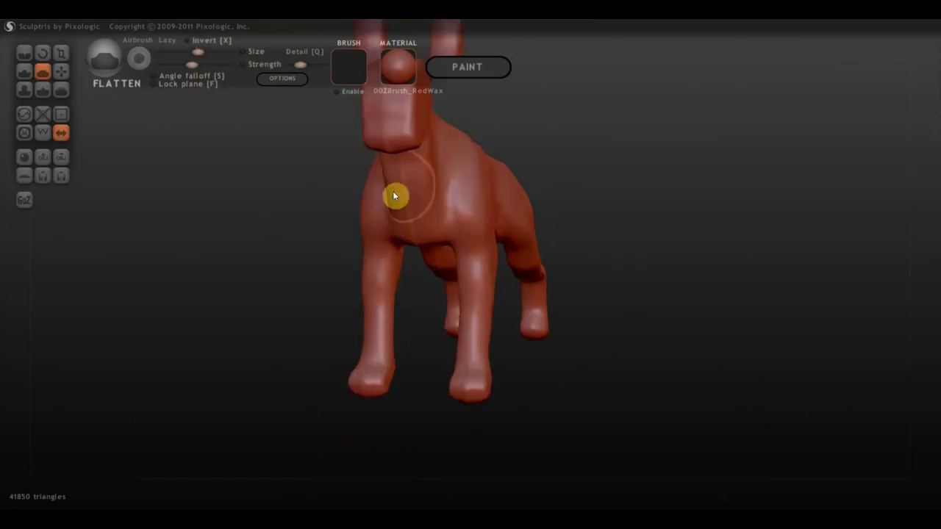
pyautogui.moveTo(443, 153); pyautogui.dragTo(477, 194)
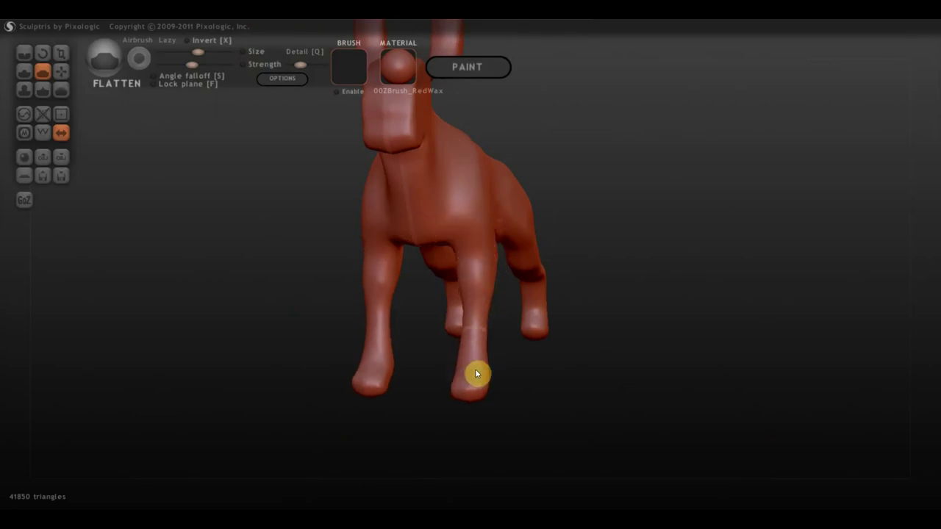
# - Flatten the strip along the side, the hind-leg/belly crease and the back
pyautogui.moveTo(475, 369); pyautogui.dragTo(582, 387, button='right')
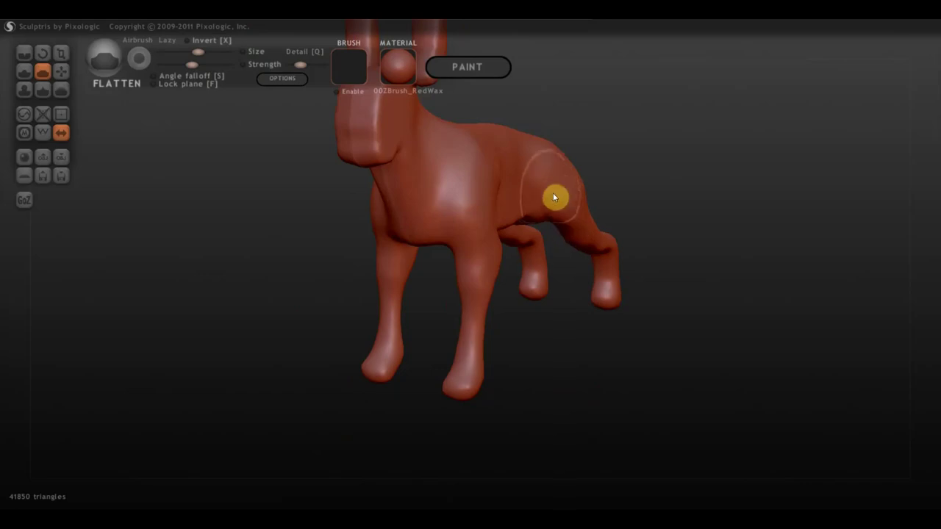
pyautogui.moveTo(670, 252); pyautogui.dragTo(608, 264, button='right')
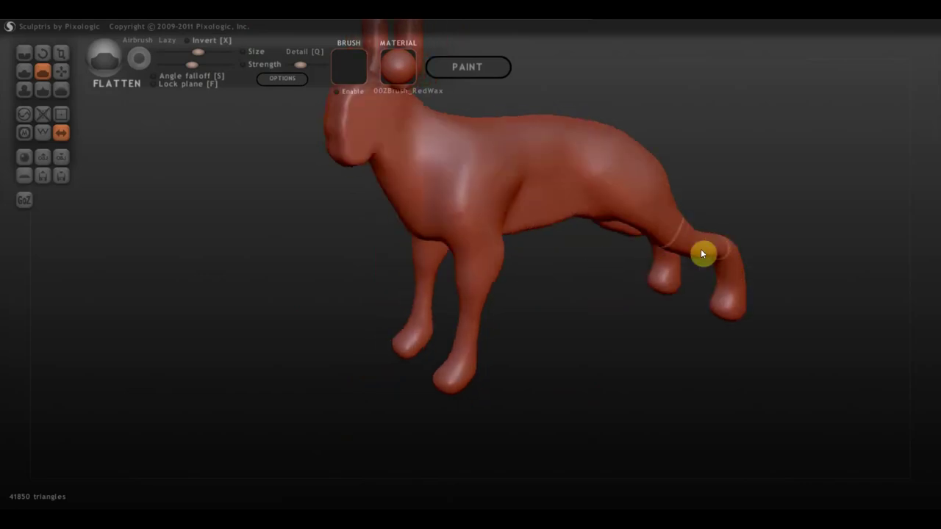
pyautogui.moveTo(736, 284)
pyautogui.mouseDown(button='right')
pyautogui.moveTo(591, 322)
pyautogui.moveTo(504, 289)
pyautogui.moveTo(475, 237)
pyautogui.mouseUp(button='right')
pyautogui.moveTo(554, 243); pyautogui.dragTo(586, 234, button='right')
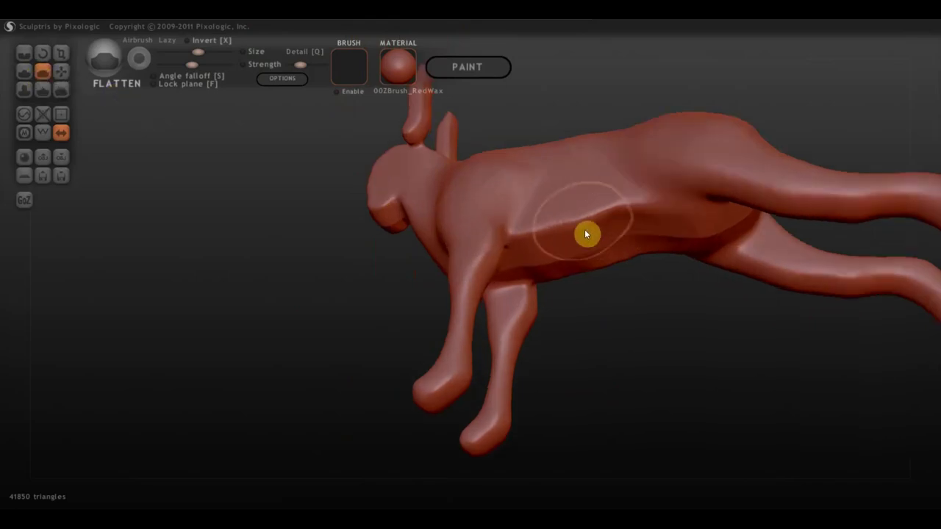
pyautogui.scroll(2, 586, 234)
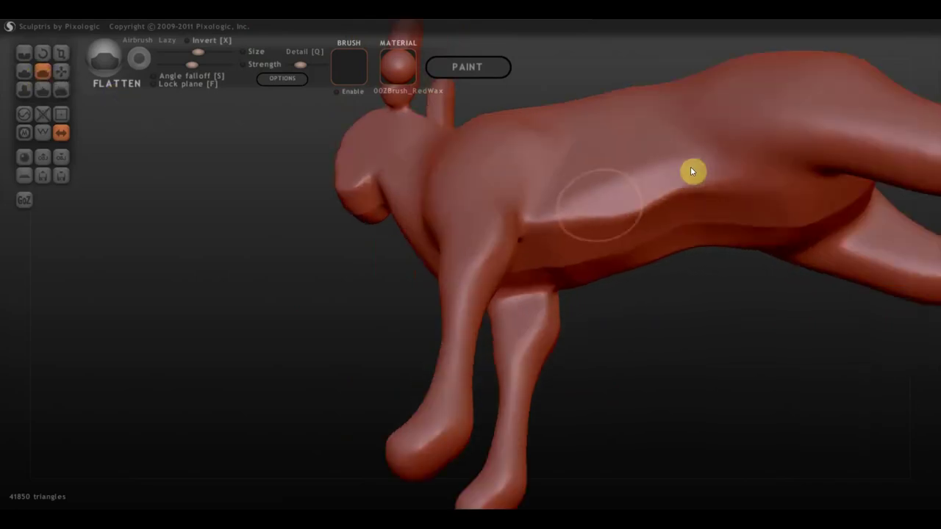
pyautogui.moveTo(692, 171)
pyautogui.mouseDown()
pyautogui.moveTo(594, 225)
pyautogui.moveTo(680, 181)
pyautogui.moveTo(544, 225)
pyautogui.moveTo(583, 232)
pyautogui.moveTo(732, 204)
pyautogui.mouseUp()
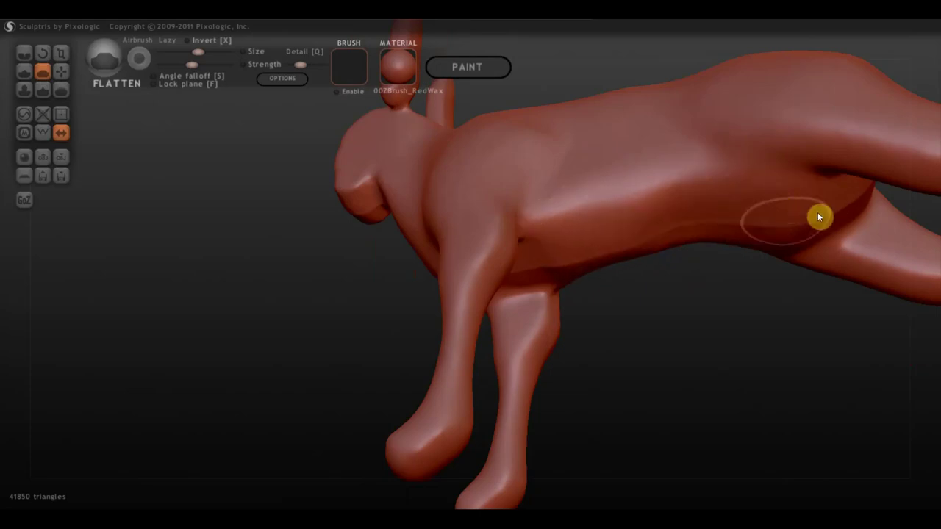
pyautogui.moveTo(865, 204)
pyautogui.mouseDown(button='right')
pyautogui.moveTo(791, 245)
pyautogui.moveTo(801, 187)
pyautogui.mouseUp(button='right')
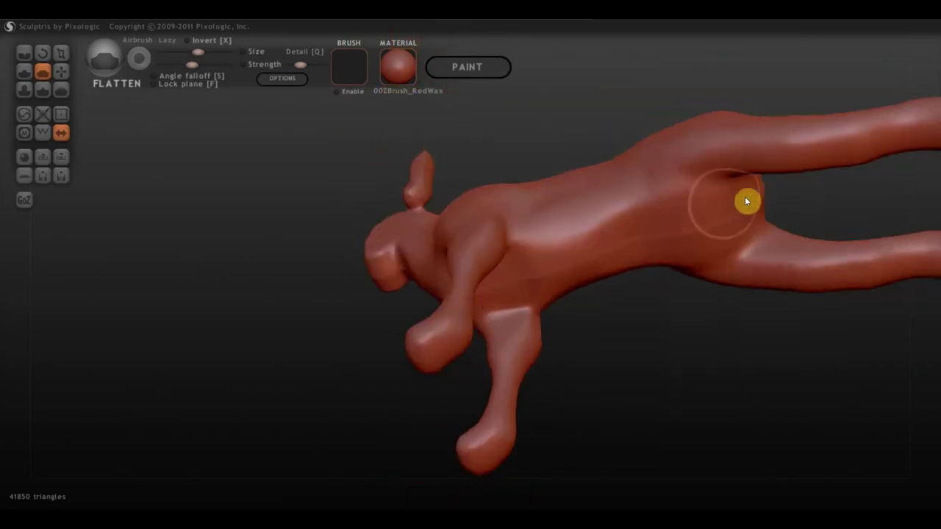
pyautogui.moveTo(746, 202)
pyautogui.mouseDown()
pyautogui.moveTo(647, 197)
pyautogui.moveTo(590, 214)
pyautogui.moveTo(618, 220)
pyautogui.moveTo(691, 192)
pyautogui.moveTo(648, 221)
pyautogui.mouseUp()
pyautogui.moveTo(647, 221)
pyautogui.mouseDown(button='right')
pyautogui.moveTo(607, 162)
pyautogui.moveTo(643, 171)
pyautogui.mouseUp(button='right')
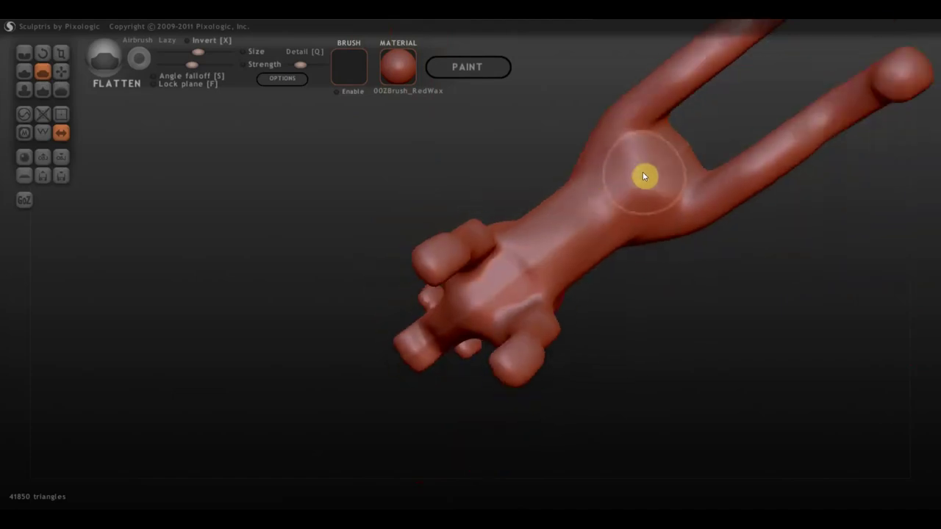
# - Use the Grab brush to pull the crotch and reshape the lower hind legs
pyautogui.click(61, 71)
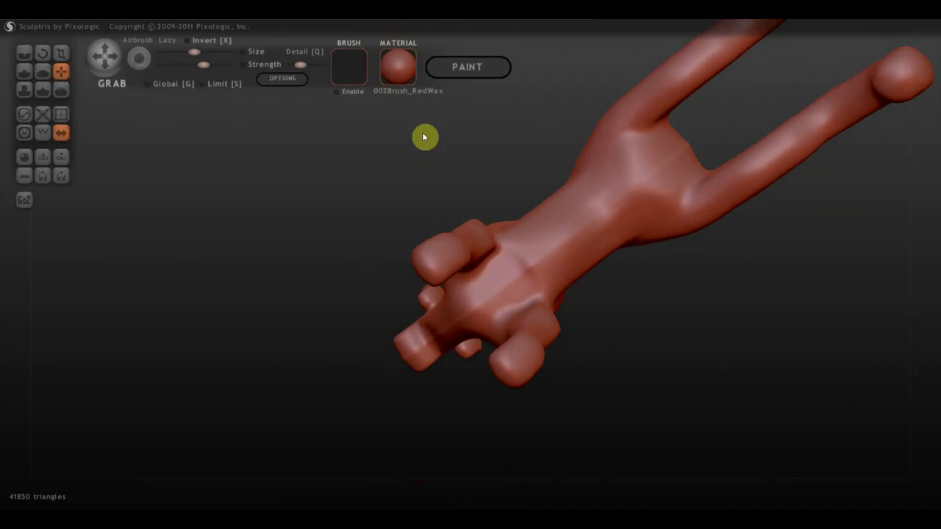
pyautogui.moveTo(382, 125); pyautogui.dragTo(574, 169, button='right')
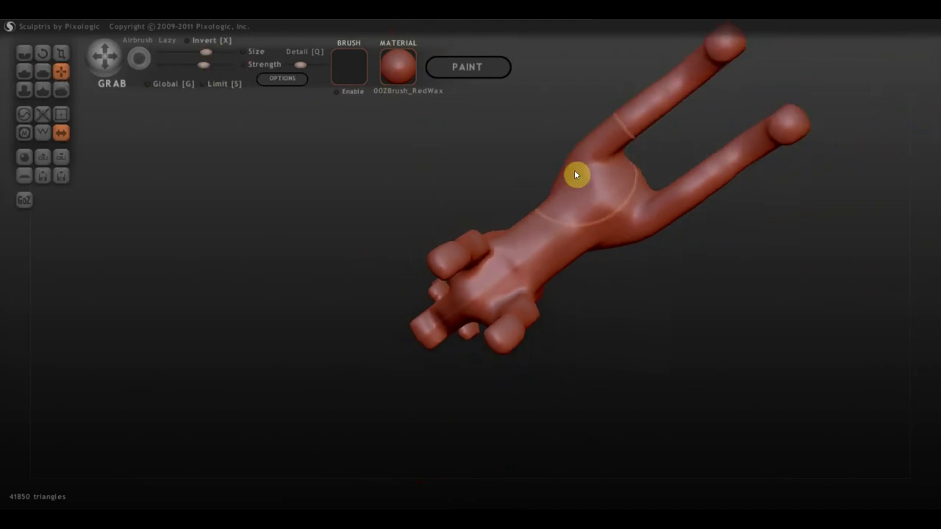
pyautogui.moveTo(587, 141)
pyautogui.mouseDown()
pyautogui.moveTo(601, 156)
pyautogui.moveTo(582, 151)
pyautogui.moveTo(595, 164)
pyautogui.moveTo(650, 114)
pyautogui.mouseUp()
pyautogui.moveTo(651, 114)
pyautogui.mouseDown(button='right')
pyautogui.moveTo(704, 275)
pyautogui.moveTo(712, 372)
pyautogui.moveTo(490, 356)
pyautogui.moveTo(531, 357)
pyautogui.mouseUp(button='right')
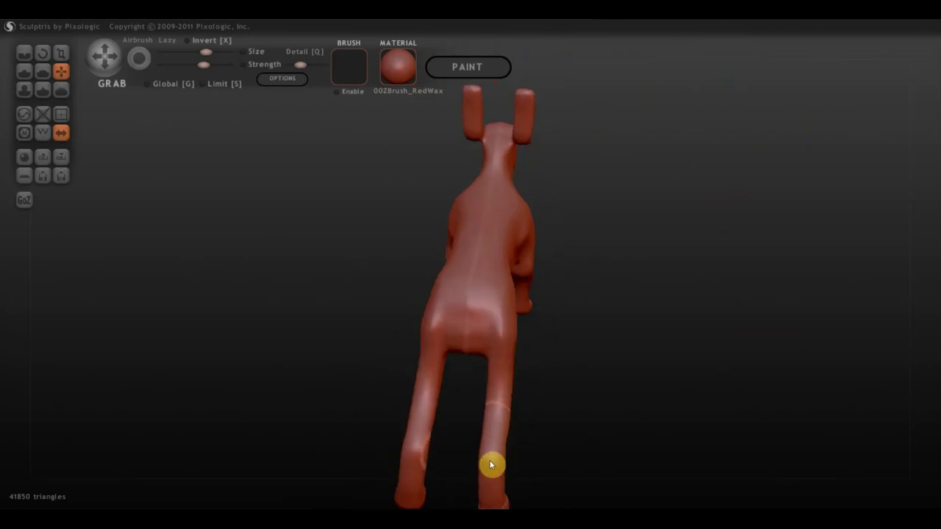
pyautogui.keyDown('alt'); pyautogui.moveTo(555, 426); pyautogui.dragTo(571, 346, button='right'); pyautogui.keyUp('alt')
pyautogui.moveTo(508, 429); pyautogui.dragTo(492, 430)
pyautogui.moveTo(515, 388); pyautogui.dragTo(505, 383)
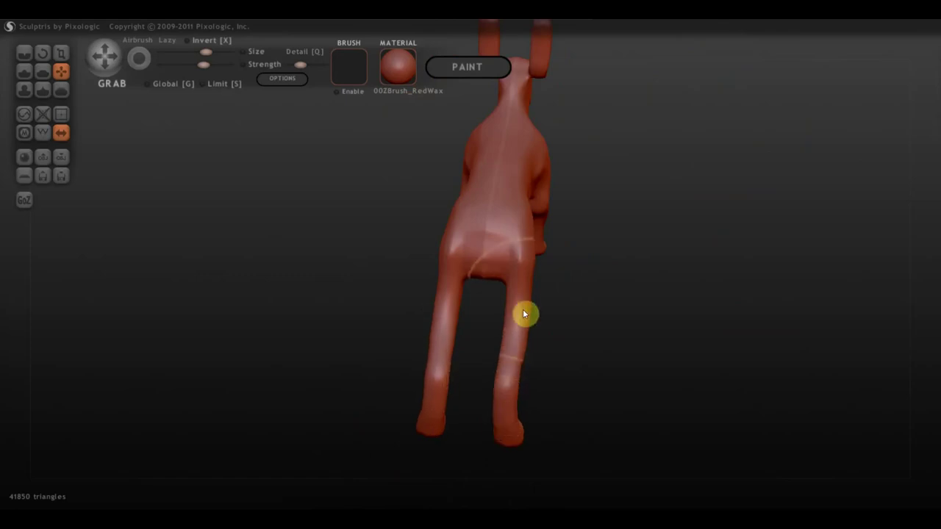
# - Pull in the bulging hips and slim the torso sides
pyautogui.moveTo(528, 294)
pyautogui.mouseDown(button='right')
pyautogui.moveTo(571, 353)
pyautogui.moveTo(485, 296)
pyautogui.mouseUp(button='right')
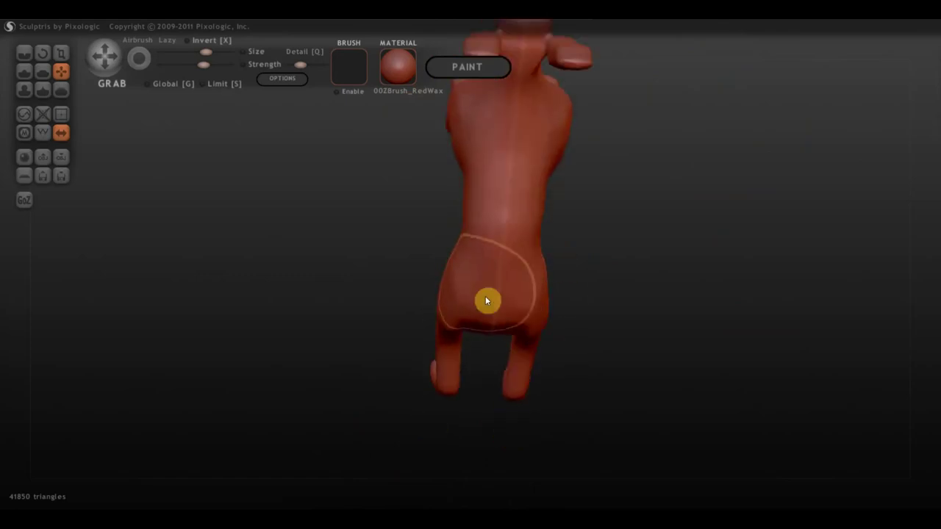
pyautogui.moveTo(442, 292); pyautogui.dragTo(456, 288)
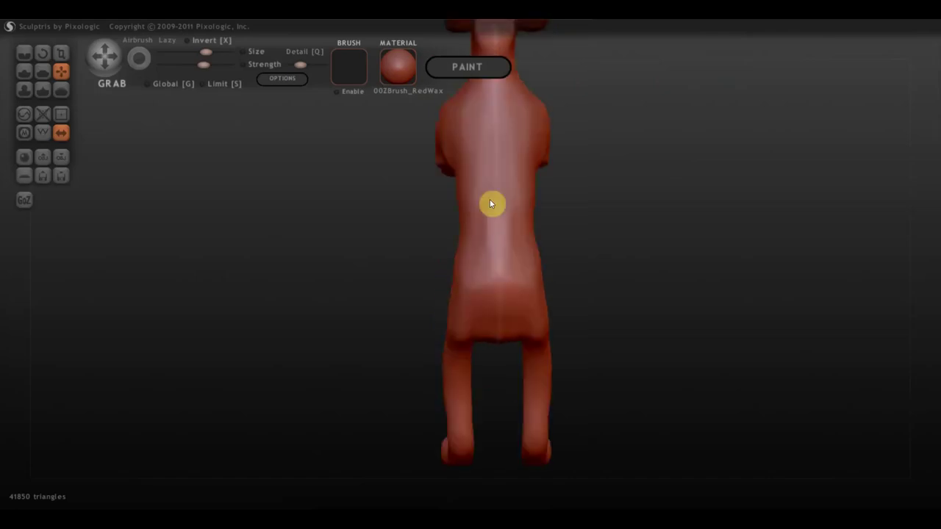
pyautogui.moveTo(457, 283); pyautogui.dragTo(490, 199, button='right')
pyautogui.moveTo(462, 159); pyautogui.dragTo(526, 325, button='right')
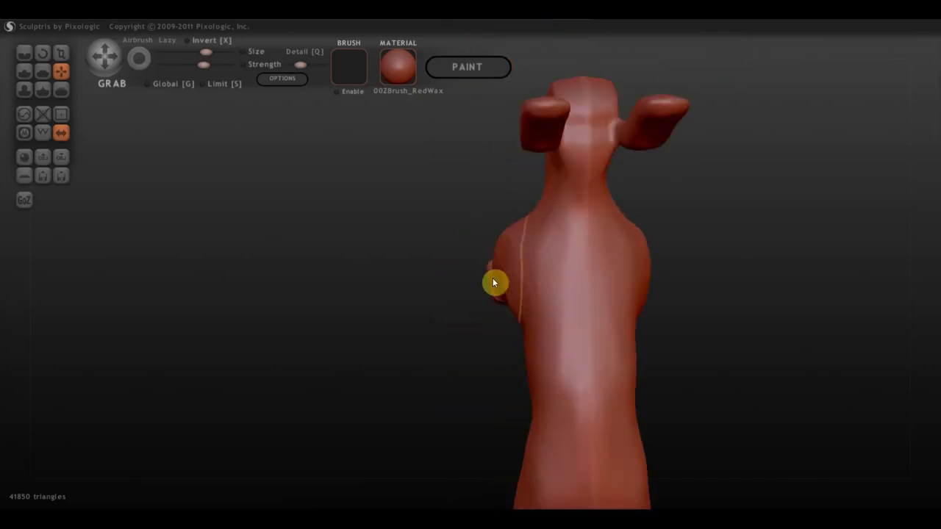
pyautogui.moveTo(494, 261); pyautogui.dragTo(534, 261)
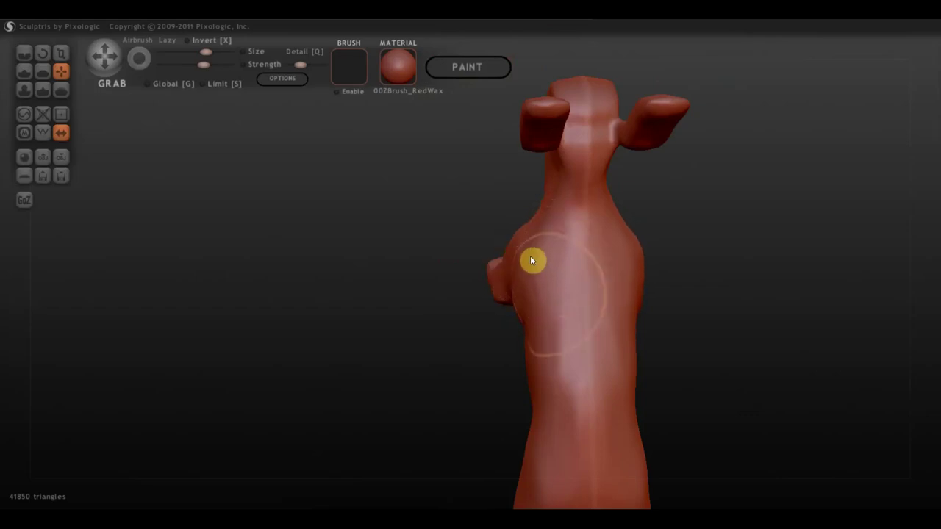
pyautogui.moveTo(527, 358); pyautogui.dragTo(534, 387)
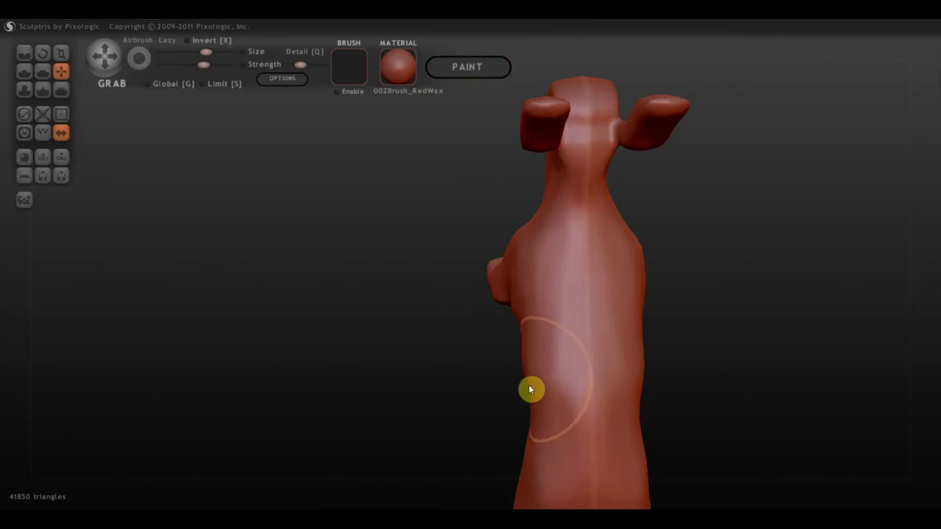
pyautogui.moveTo(532, 389)
pyautogui.mouseDown(button='right')
pyautogui.moveTo(562, 360)
pyautogui.moveTo(735, 269)
pyautogui.moveTo(557, 254)
pyautogui.moveTo(773, 233)
pyautogui.mouseUp(button='right')
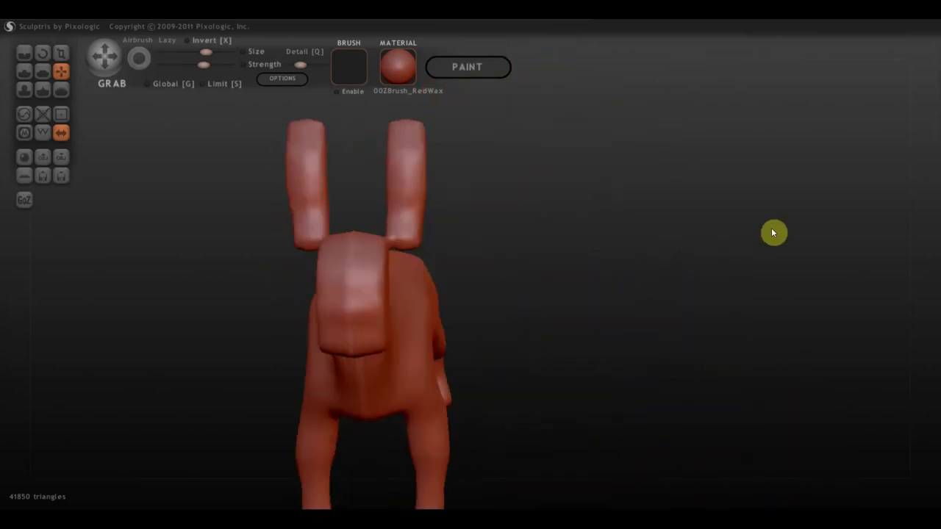
pyautogui.keyDown('alt'); pyautogui.moveTo(619, 252); pyautogui.dragTo(704, 253, button='right'); pyautogui.keyUp('alt')
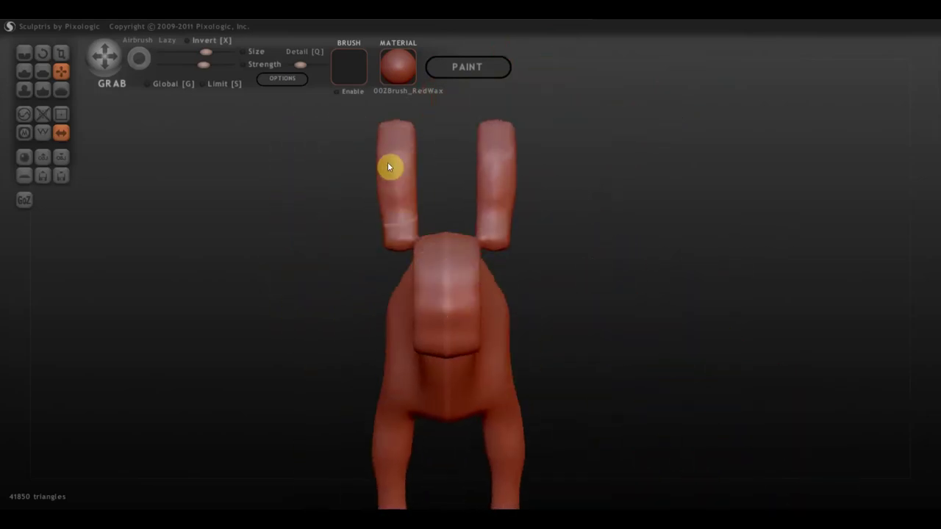
# - Straighten and lift the bent left ear, then check it from front and side
pyautogui.moveTo(375, 213); pyautogui.dragTo(488, 217, button='right')
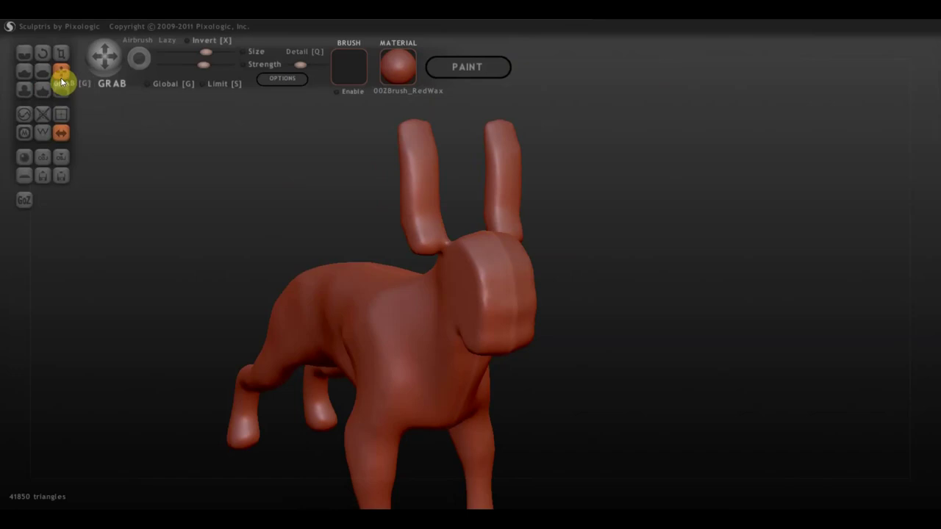
pyautogui.scroll(2, 358, 220)
pyautogui.moveTo(376, 198); pyautogui.dragTo(372, 212)
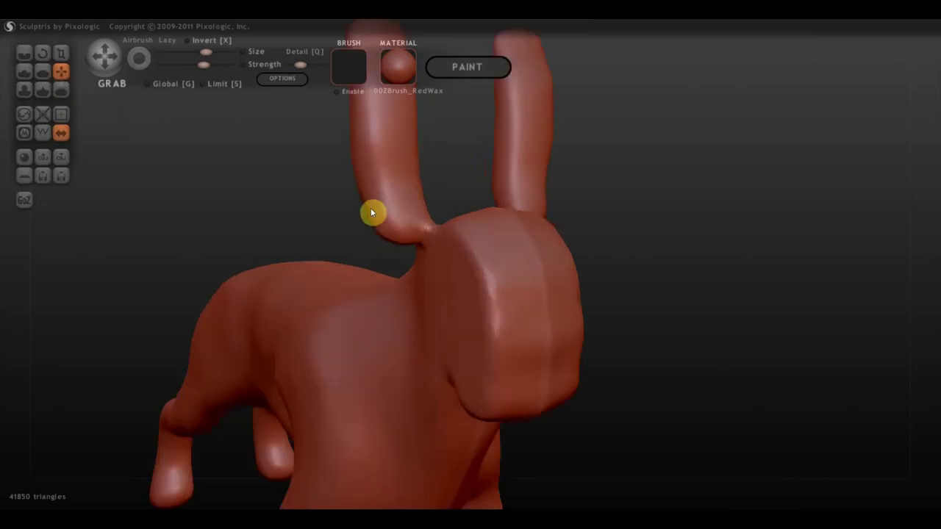
pyautogui.moveTo(386, 206)
pyautogui.mouseDown(button='right')
pyautogui.moveTo(353, 210)
pyautogui.moveTo(420, 174)
pyautogui.mouseUp(button='right')
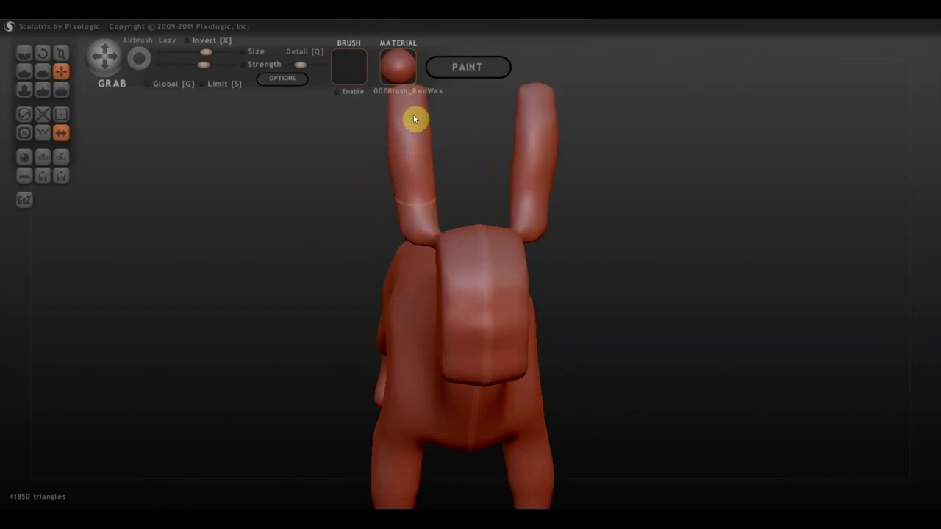
pyautogui.moveTo(351, 196); pyautogui.dragTo(467, 221, button='right')
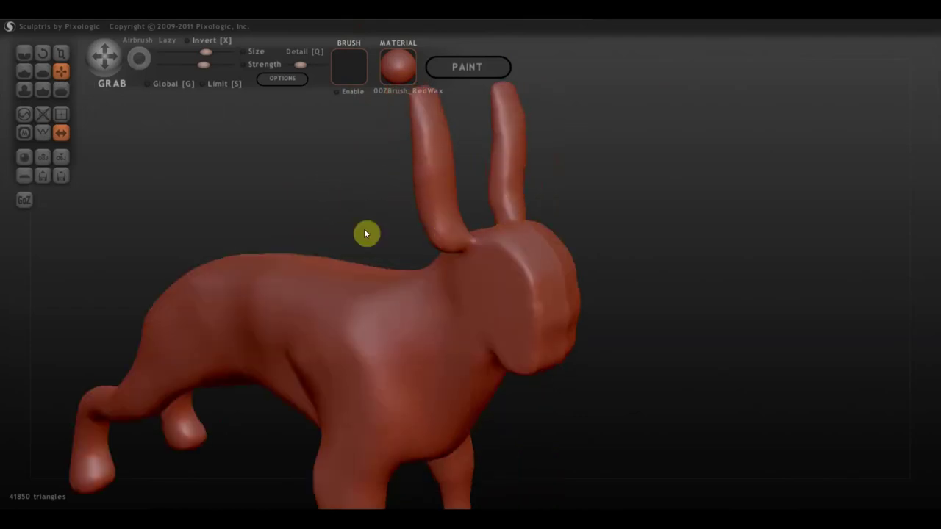
# - Select the Draw brush, enlarge its Size, and turn the hare toward the camera
pyautogui.click(25, 70)
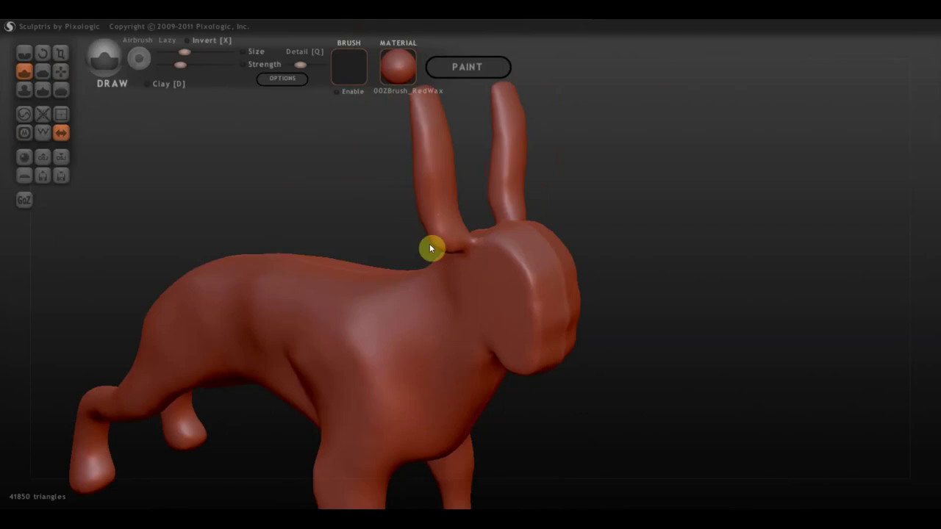
pyautogui.moveTo(184, 52); pyautogui.dragTo(194, 52)
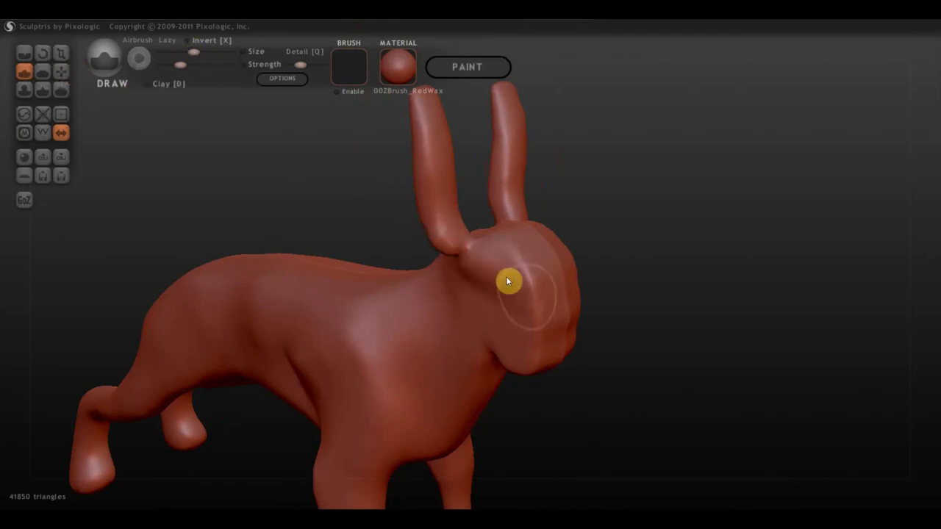
pyautogui.moveTo(637, 303)
pyautogui.mouseDown()
pyautogui.moveTo(575, 287)
pyautogui.moveTo(720, 275)
pyautogui.moveTo(777, 151)
pyautogui.moveTo(716, 224)
pyautogui.moveTo(593, 263)
pyautogui.moveTo(566, 257)
pyautogui.moveTo(735, 254)
pyautogui.moveTo(757, 274)
pyautogui.mouseUp()
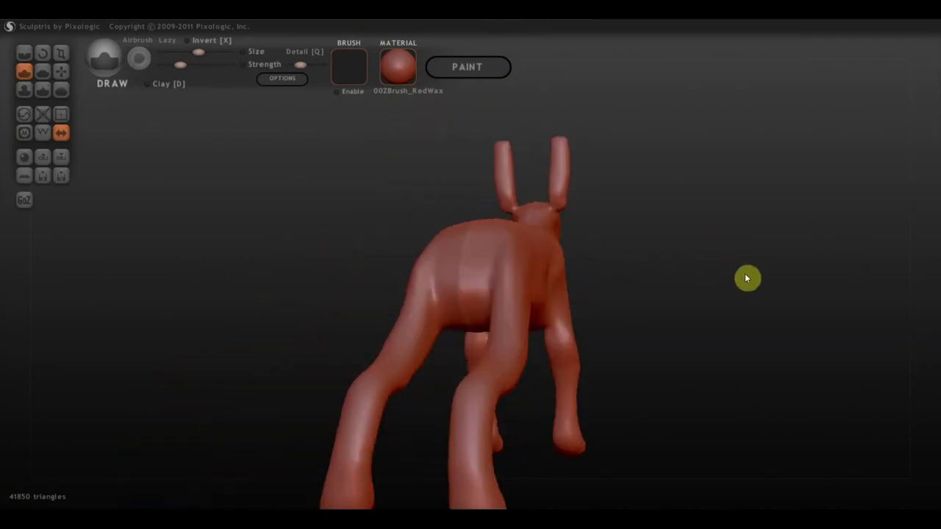
# - Use Grab to pull the front legs closer, check the front view, then minimize Sculptris
pyautogui.click(61, 72)
pyautogui.scroll(2, 581, 366)
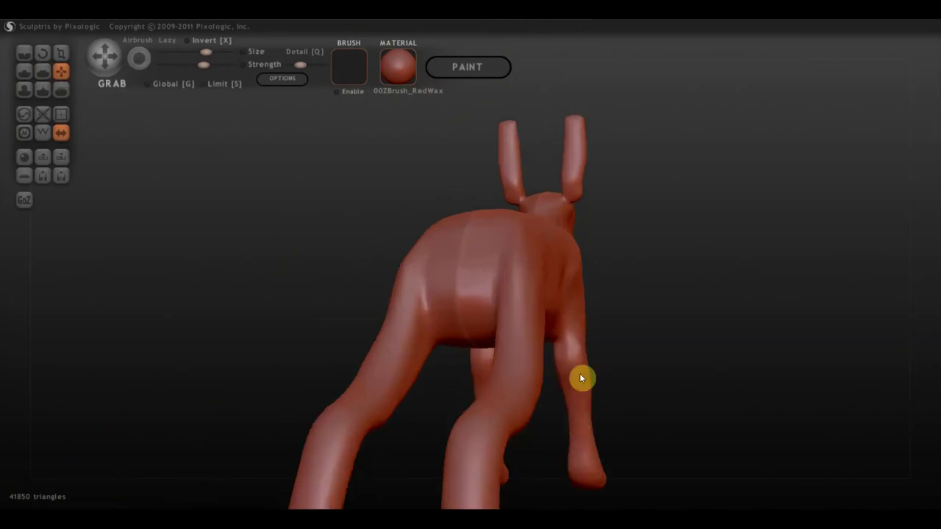
pyautogui.moveTo(580, 373)
pyautogui.mouseDown()
pyautogui.moveTo(418, 384)
pyautogui.moveTo(446, 374)
pyautogui.moveTo(395, 348)
pyautogui.mouseUp()
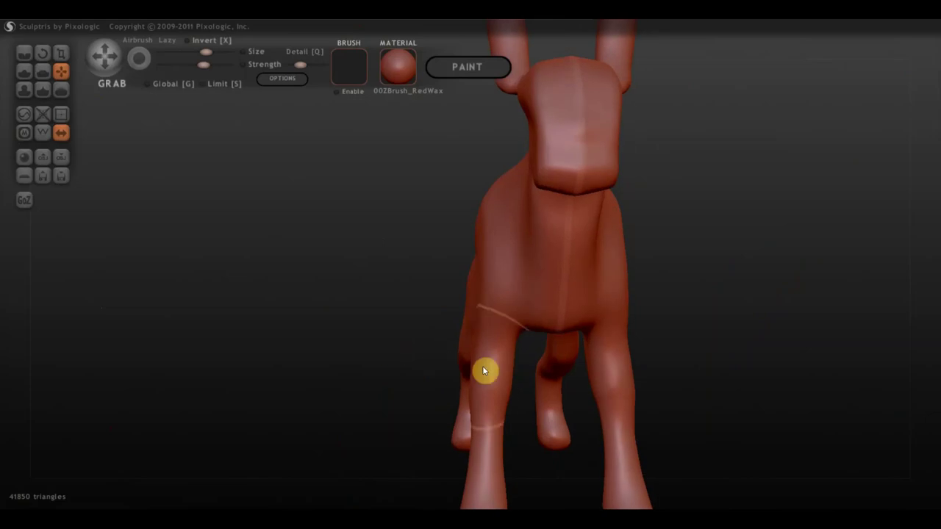
pyautogui.scroll(-2, 478, 369)
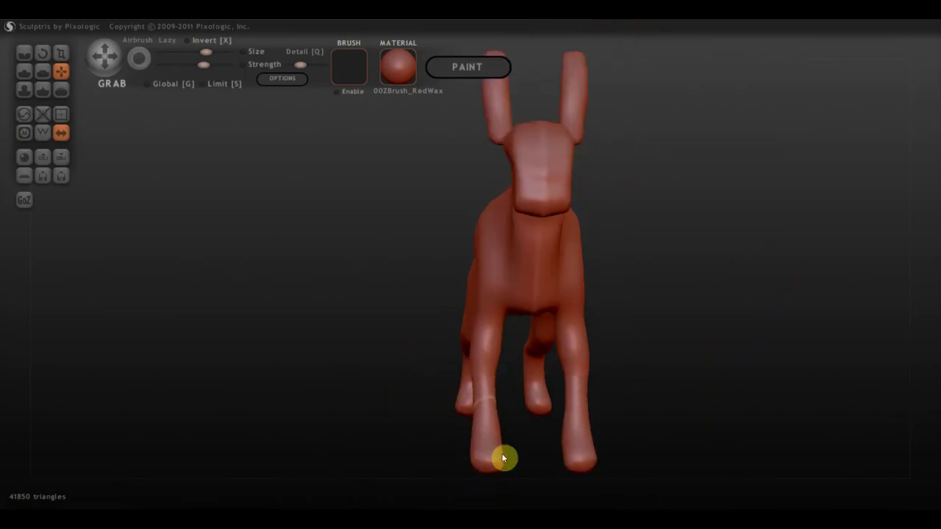
pyautogui.moveTo(487, 448); pyautogui.dragTo(502, 448)
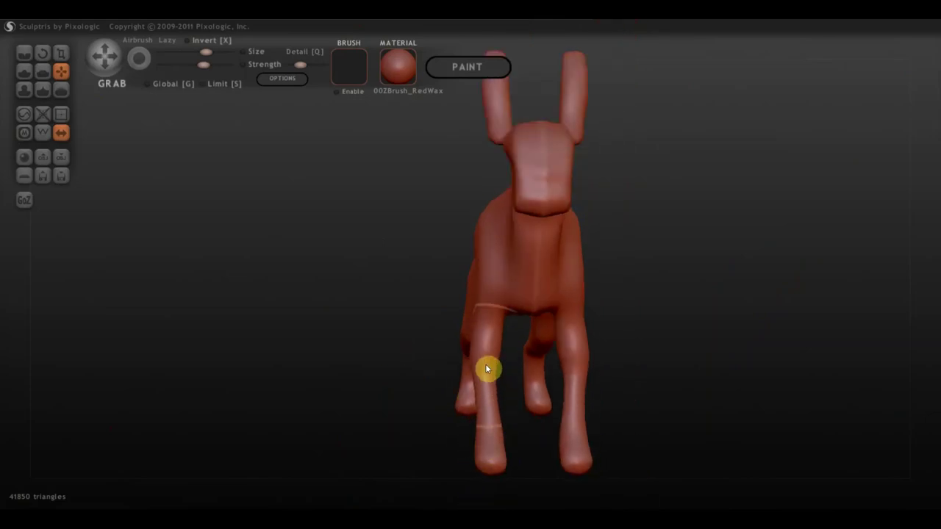
pyautogui.scroll(-2, 496, 370)
pyautogui.moveTo(535, 349); pyautogui.dragTo(544, 350, button='right')
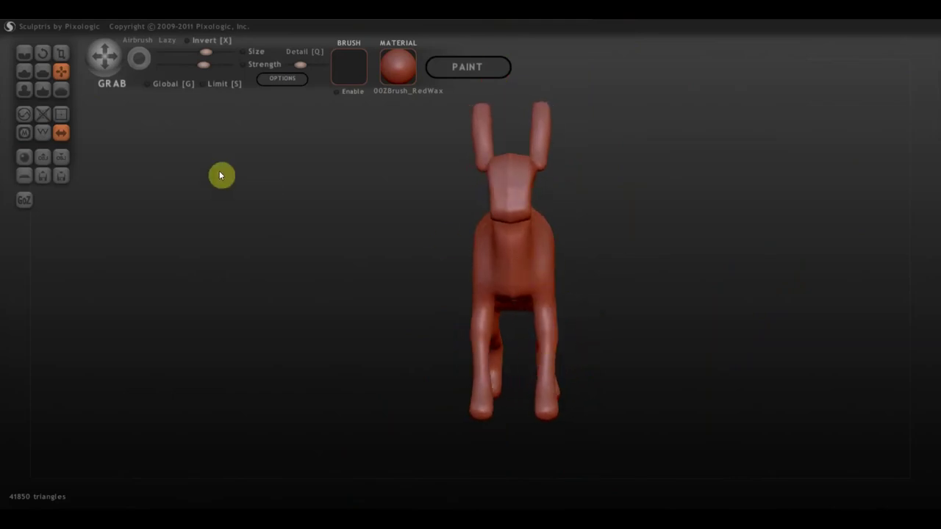
pyautogui.click(859, 21)
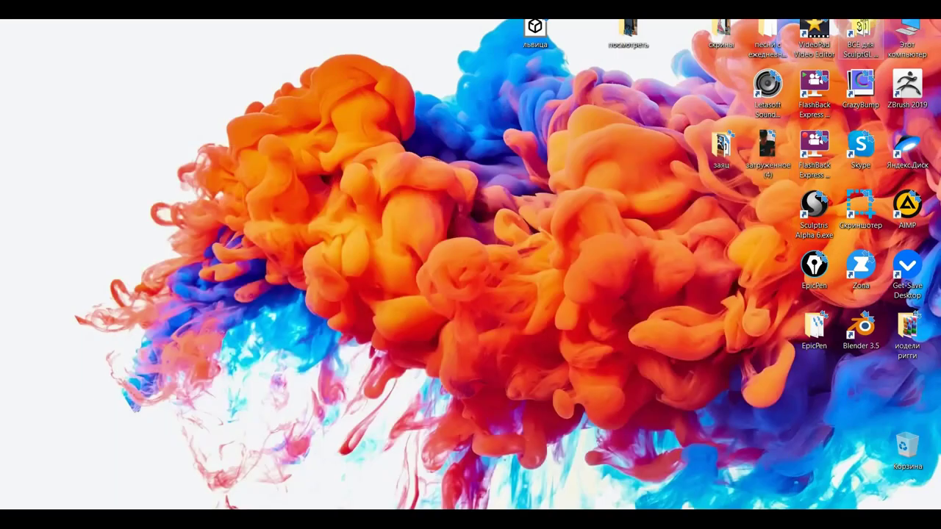
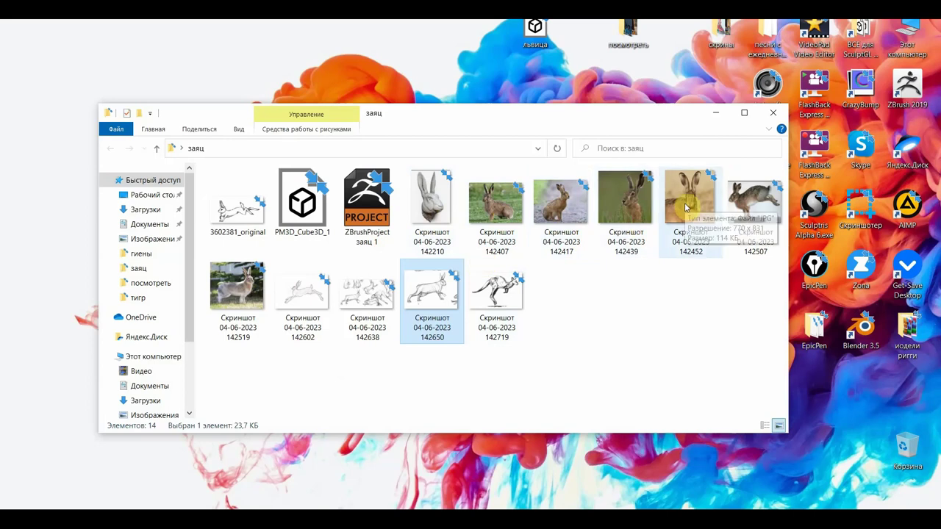
# - Page through the заяц reference photos in Windows Photos to the hare head close-up
pyautogui.doubleClick(423, 212)
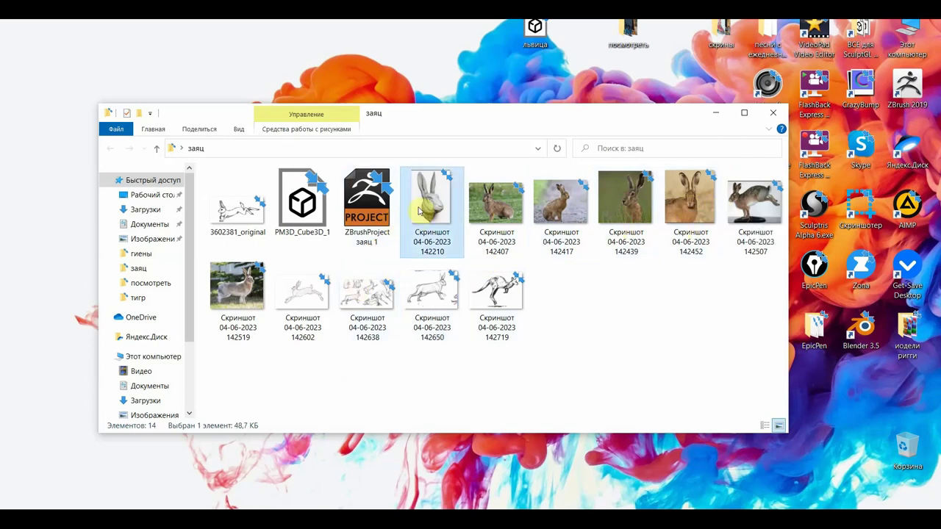
pyautogui.moveTo(918, 315)
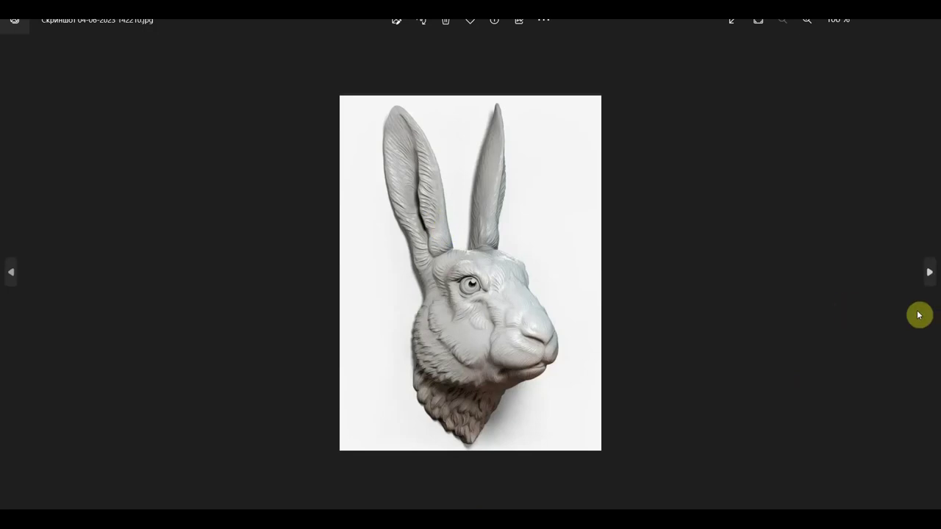
pyautogui.click(930, 272)
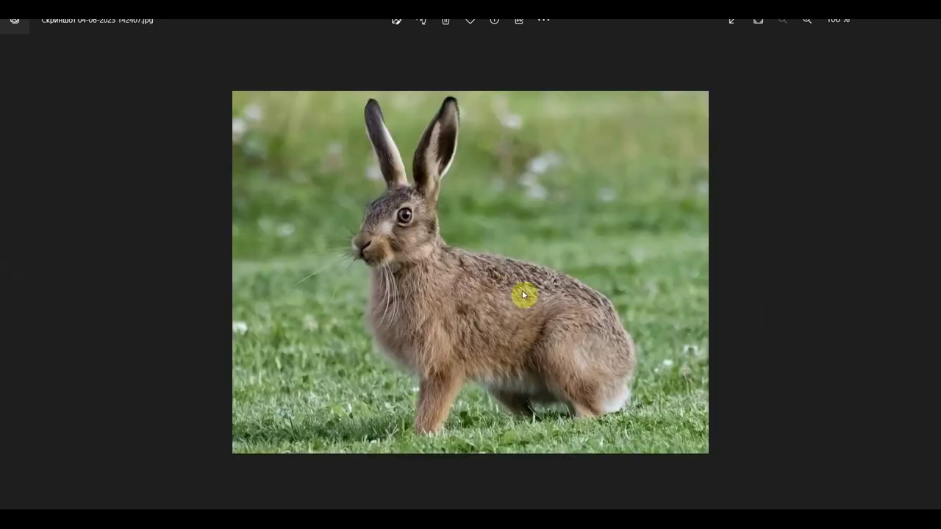
pyautogui.click(931, 280)
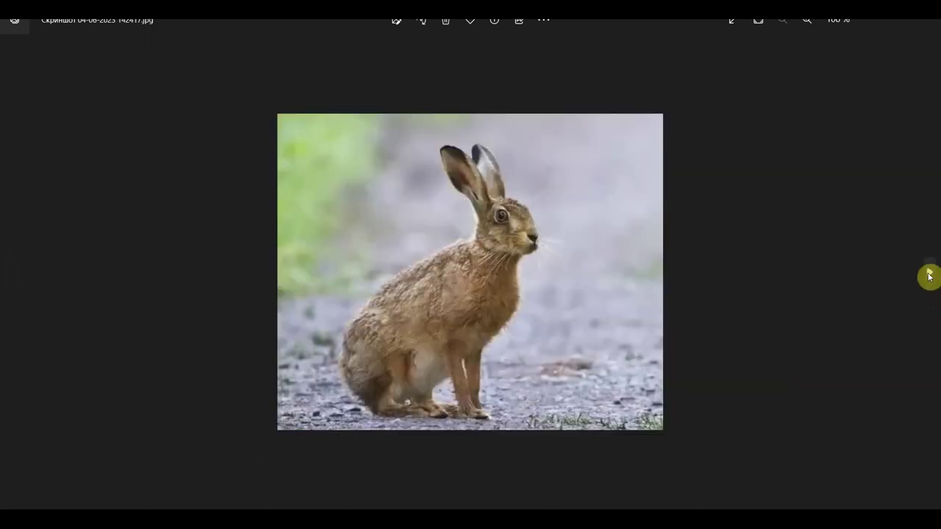
pyautogui.press('Right')
pyautogui.press('Print')
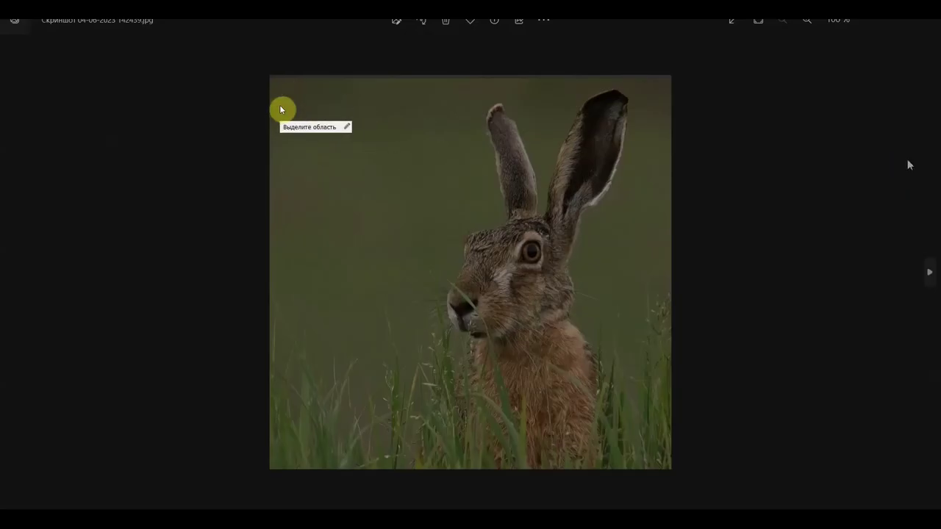
# - Capture a 968x550 crop of the hare close-up and save it as a JPEG on the Desktop
pyautogui.moveTo(279, 101)
pyautogui.mouseDown()
pyautogui.moveTo(672, 355)
pyautogui.moveTo(755, 357)
pyautogui.moveTo(754, 371)
pyautogui.mouseUp()
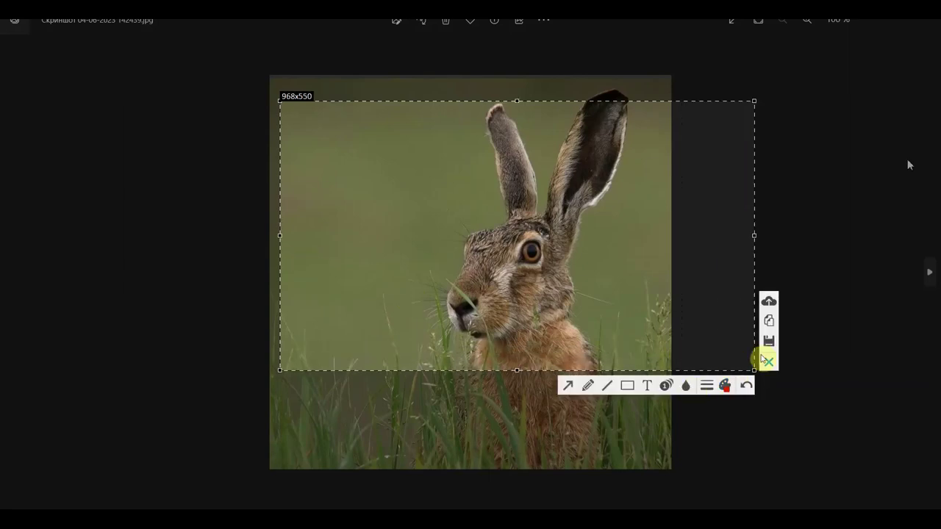
pyautogui.click(768, 341)
pyautogui.click(648, 379)
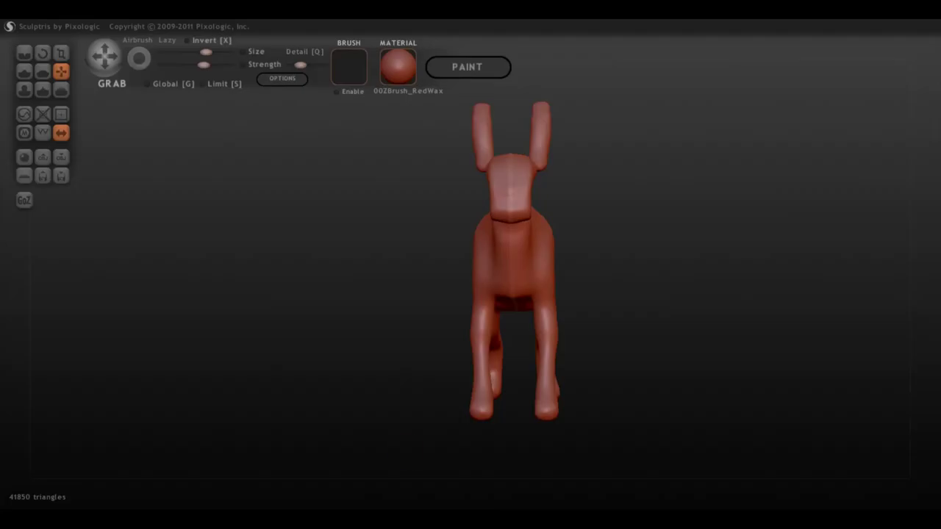
# - Load the hare screenshot from the Desktop as the Sculptris background image
pyautogui.click(284, 80)
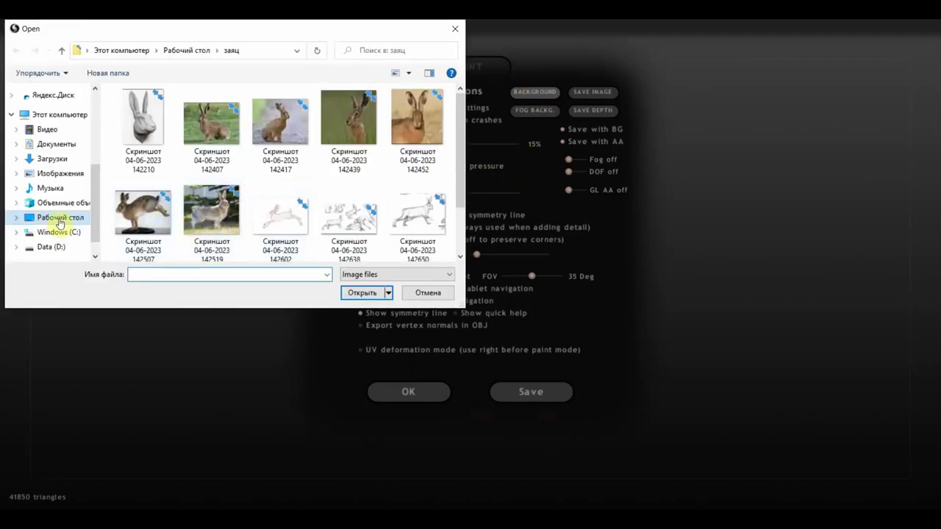
pyautogui.click(60, 218)
pyautogui.click(283, 210)
pyautogui.click(362, 294)
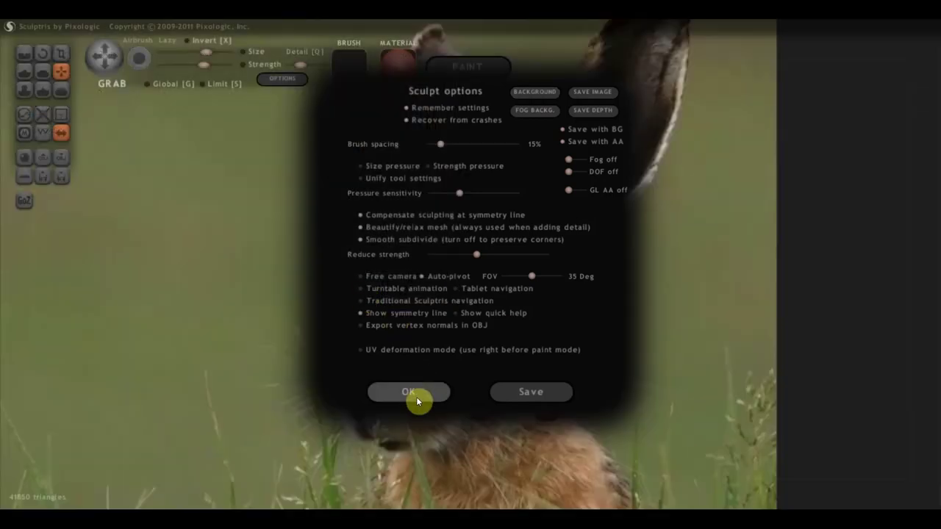
pyautogui.click(413, 393)
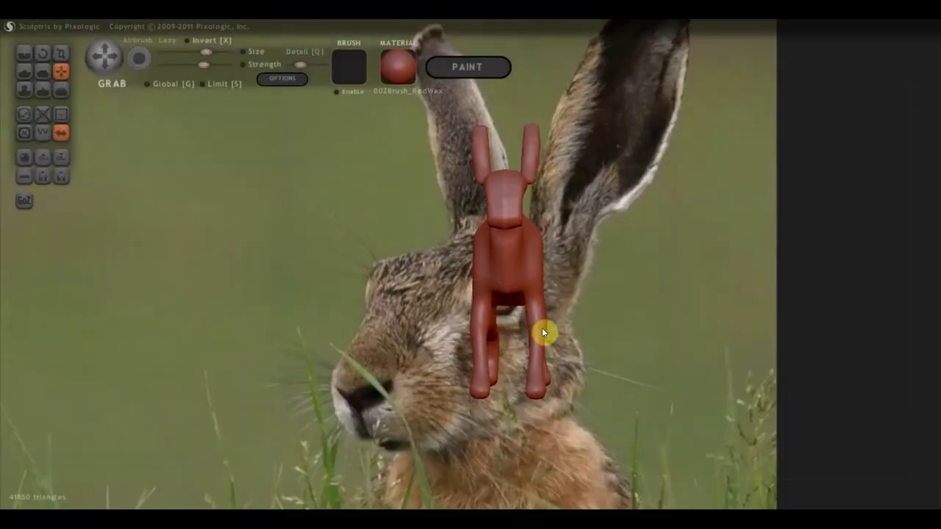
# - Orbit and zoom the red wax model to compare it against the hare photo
pyautogui.moveTo(545, 328)
pyautogui.mouseDown()
pyautogui.moveTo(656, 300)
pyautogui.moveTo(642, 276)
pyautogui.moveTo(298, 295)
pyautogui.moveTo(250, 306)
pyautogui.mouseUp()
pyautogui.scroll(2, 760, 143)
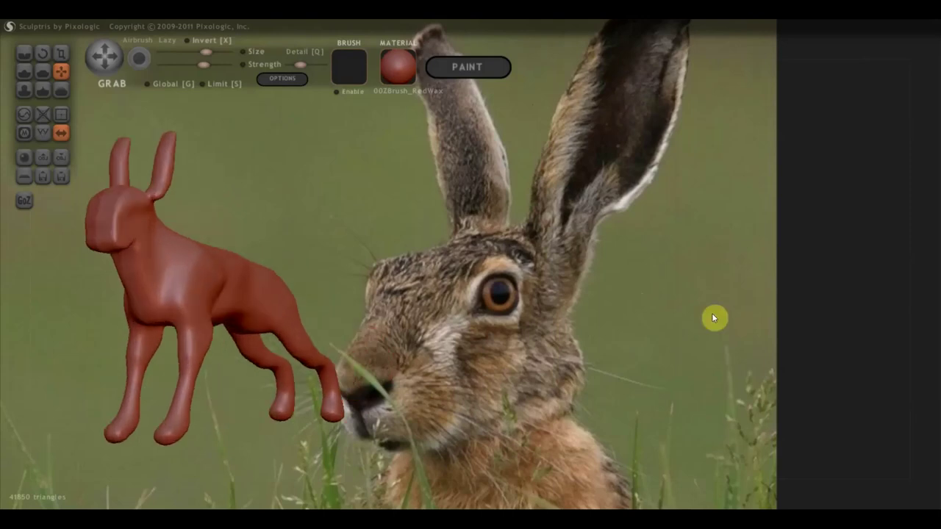
pyautogui.moveTo(712, 318)
pyautogui.mouseDown()
pyautogui.moveTo(622, 358)
pyautogui.moveTo(679, 361)
pyautogui.moveTo(618, 298)
pyautogui.moveTo(711, 368)
pyautogui.moveTo(645, 343)
pyautogui.moveTo(881, 395)
pyautogui.moveTo(617, 330)
pyautogui.moveTo(571, 365)
pyautogui.moveTo(625, 390)
pyautogui.mouseUp()
pyautogui.scroll(3, 643, 343)
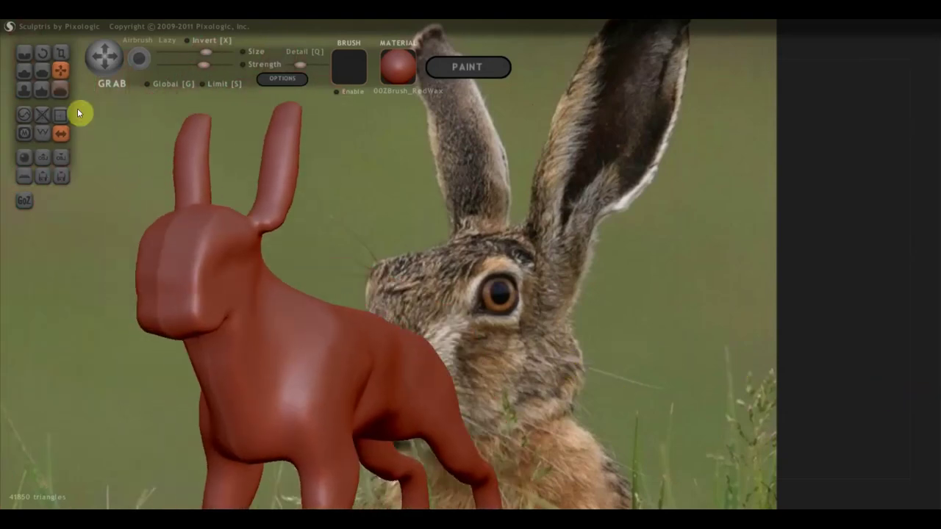
pyautogui.click(33, 72)
pyautogui.moveTo(199, 244); pyautogui.dragTo(446, 287)
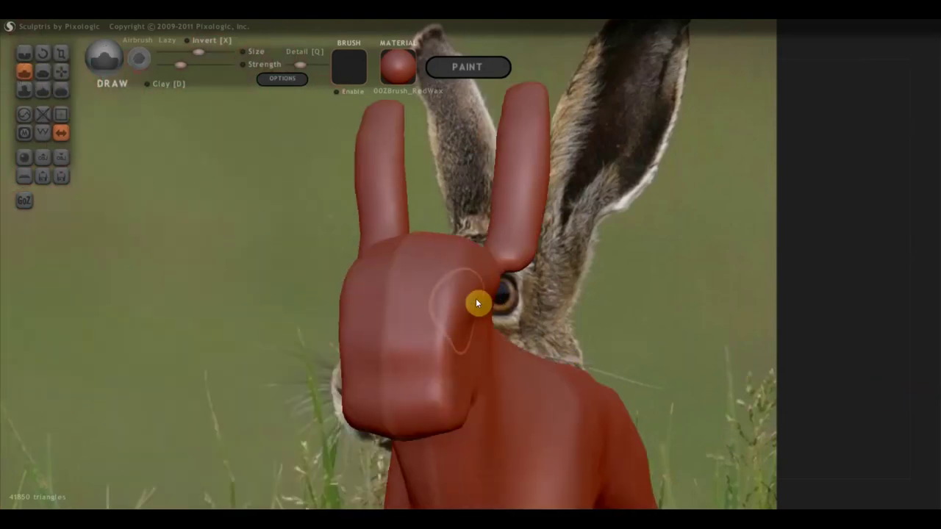
# - Flatten the left side and cheek of the hare's head with the Flatten brush
pyautogui.click(42, 71)
pyautogui.moveTo(456, 315)
pyautogui.mouseDown(button='right')
pyautogui.moveTo(347, 340)
pyautogui.moveTo(127, 424)
pyautogui.moveTo(140, 461)
pyautogui.moveTo(483, 366)
pyautogui.mouseUp(button='right')
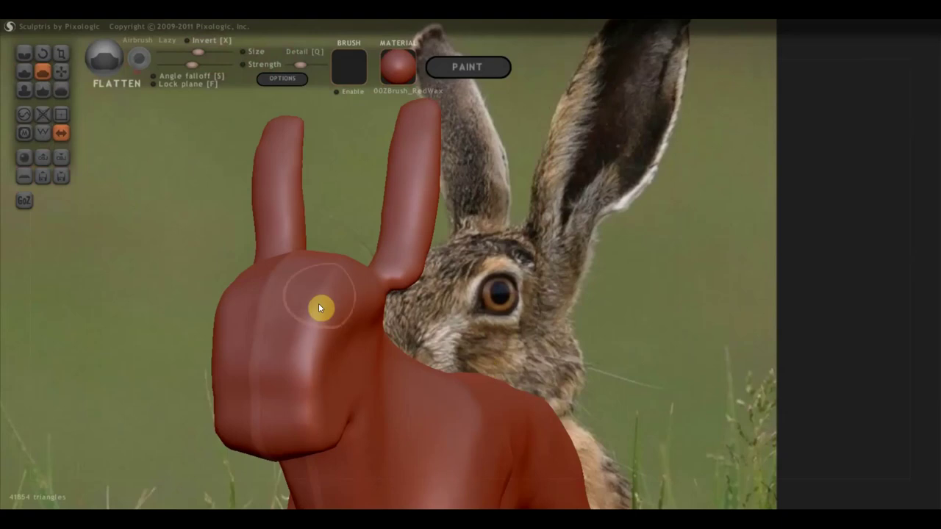
pyautogui.moveTo(326, 306)
pyautogui.mouseDown()
pyautogui.moveTo(339, 316)
pyautogui.moveTo(328, 319)
pyautogui.moveTo(281, 405)
pyautogui.moveTo(302, 313)
pyautogui.moveTo(281, 347)
pyautogui.moveTo(291, 341)
pyautogui.mouseUp()
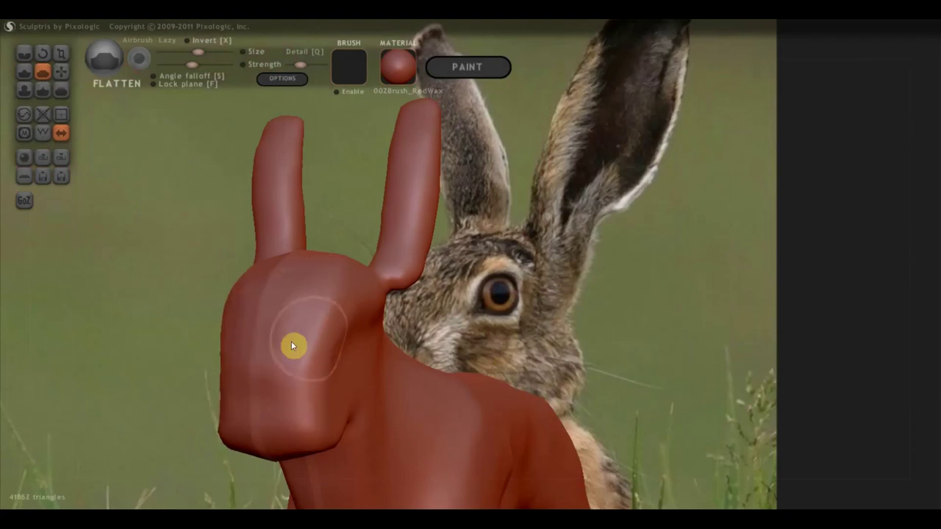
pyautogui.moveTo(291, 342); pyautogui.dragTo(215, 361, button='right')
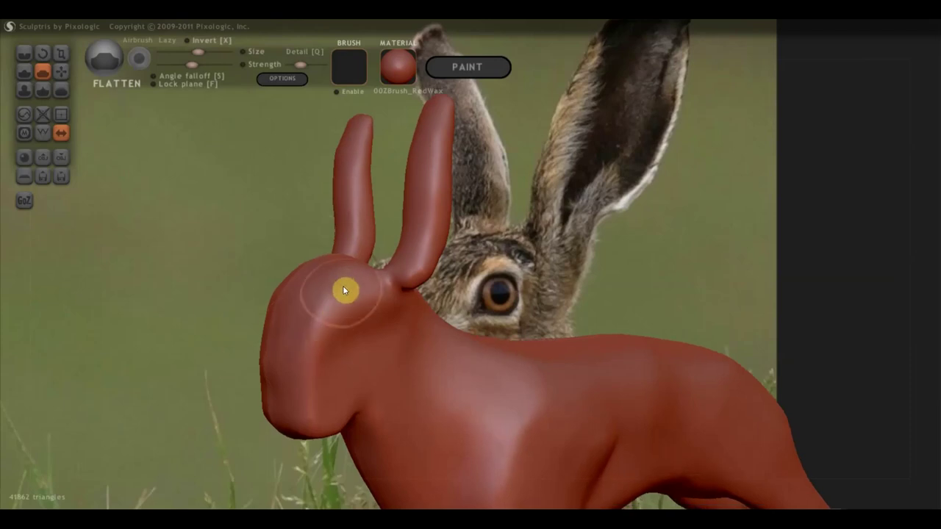
pyautogui.moveTo(343, 286)
pyautogui.mouseDown(button='right')
pyautogui.moveTo(384, 337)
pyautogui.moveTo(479, 324)
pyautogui.mouseUp(button='right')
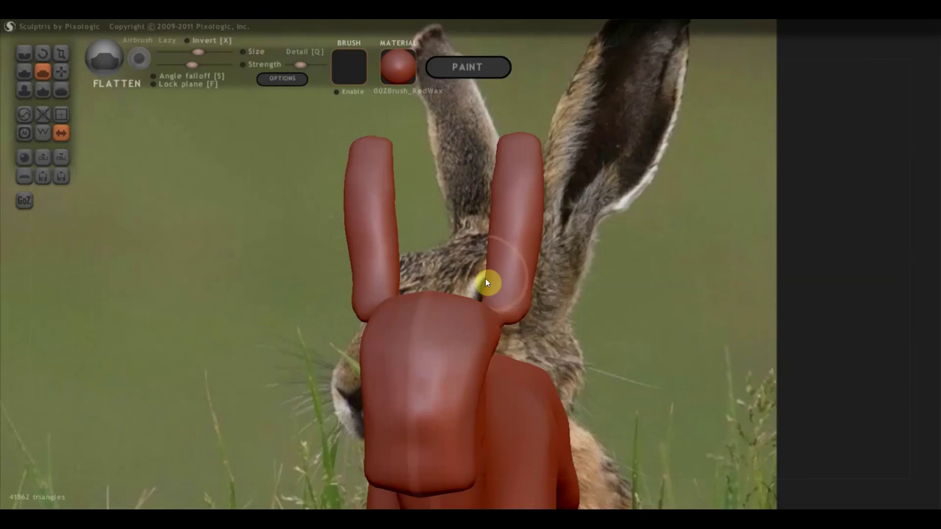
# - Pull the right ear up and outward with Grab, reshaping its lower bulge
pyautogui.click(61, 71)
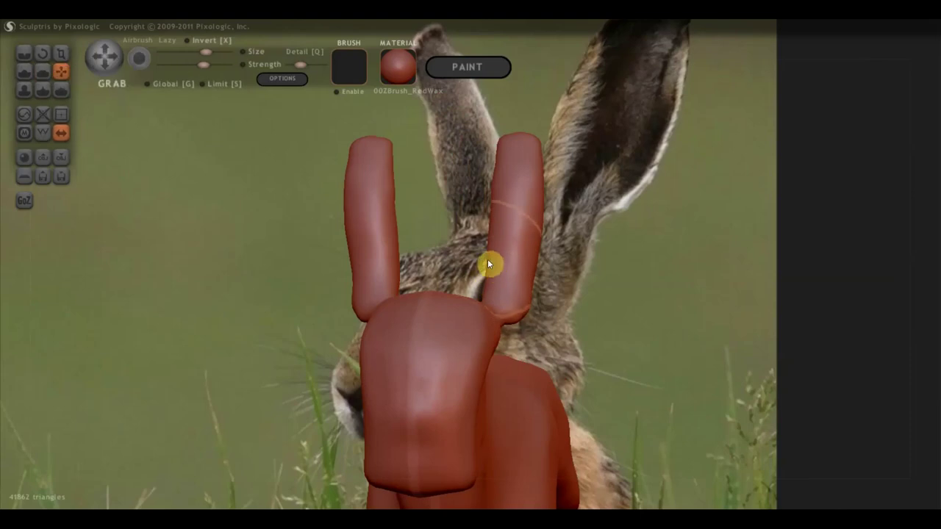
pyautogui.scroll(2, 487, 262)
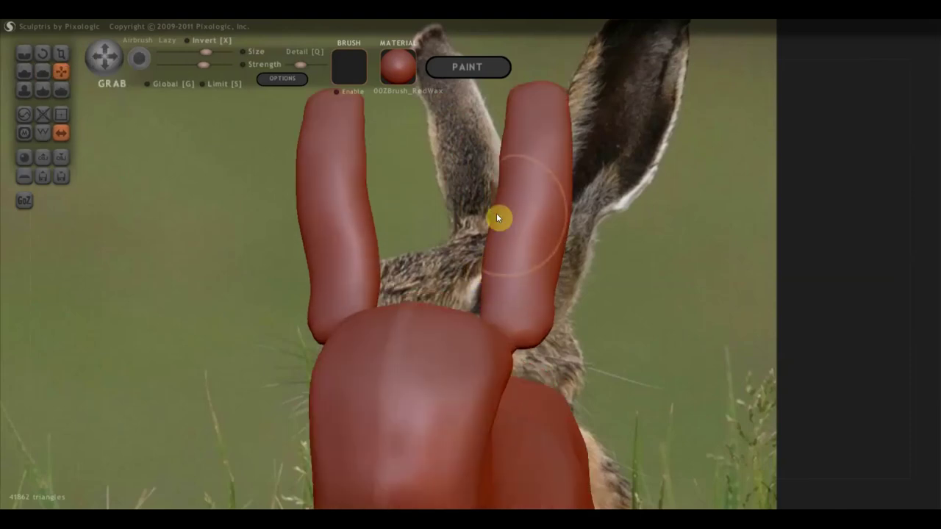
pyautogui.moveTo(497, 218)
pyautogui.mouseDown()
pyautogui.moveTo(503, 151)
pyautogui.moveTo(571, 90)
pyautogui.mouseUp()
pyautogui.scroll(2, 531, 342)
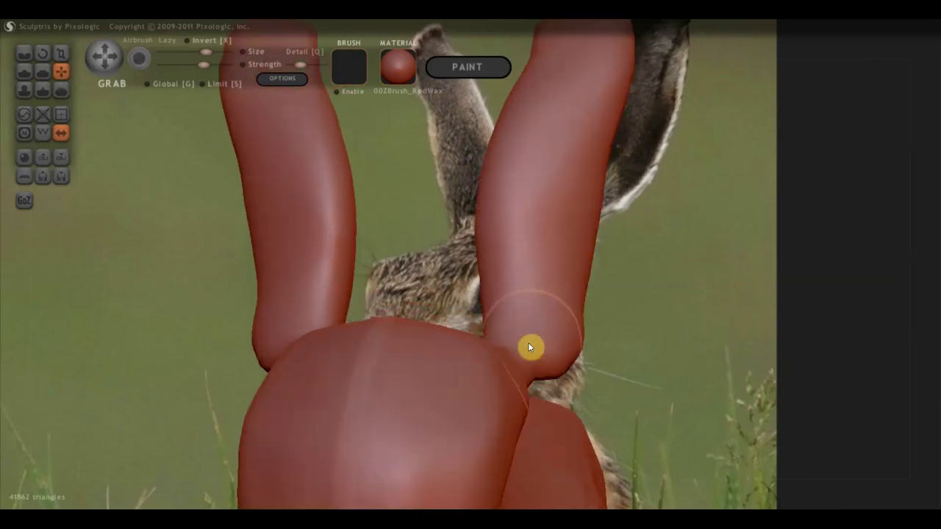
pyautogui.moveTo(531, 347)
pyautogui.mouseDown()
pyautogui.moveTo(561, 361)
pyautogui.moveTo(539, 380)
pyautogui.mouseUp()
# - Narrow both ears and lengthen the left ear tip, then check them from another angle
pyautogui.moveTo(536, 381)
pyautogui.mouseDown()
pyautogui.moveTo(502, 351)
pyautogui.moveTo(540, 347)
pyautogui.moveTo(517, 357)
pyautogui.moveTo(512, 318)
pyautogui.moveTo(478, 309)
pyautogui.mouseUp()
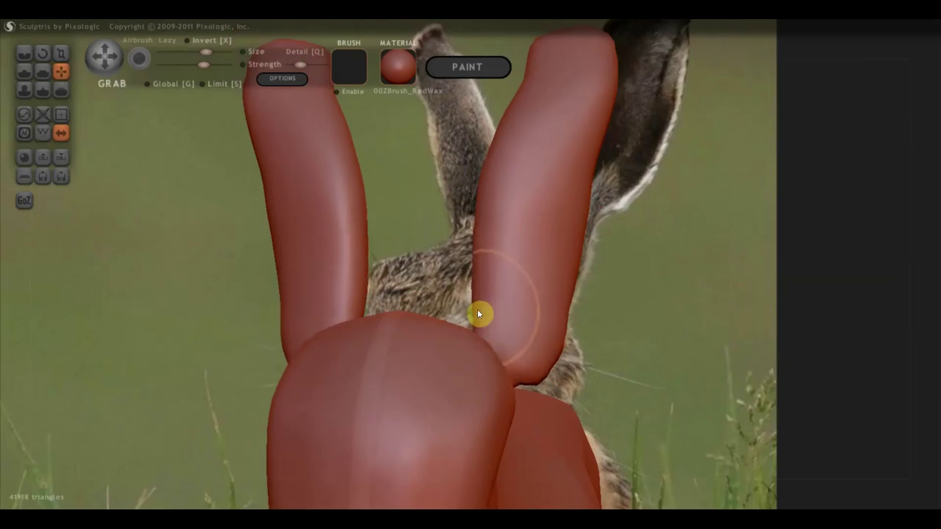
pyautogui.scroll(-3, 507, 305)
pyautogui.moveTo(530, 302)
pyautogui.mouseDown(button='right')
pyautogui.moveTo(419, 323)
pyautogui.moveTo(272, 332)
pyautogui.moveTo(292, 344)
pyautogui.moveTo(83, 345)
pyautogui.mouseUp(button='right')
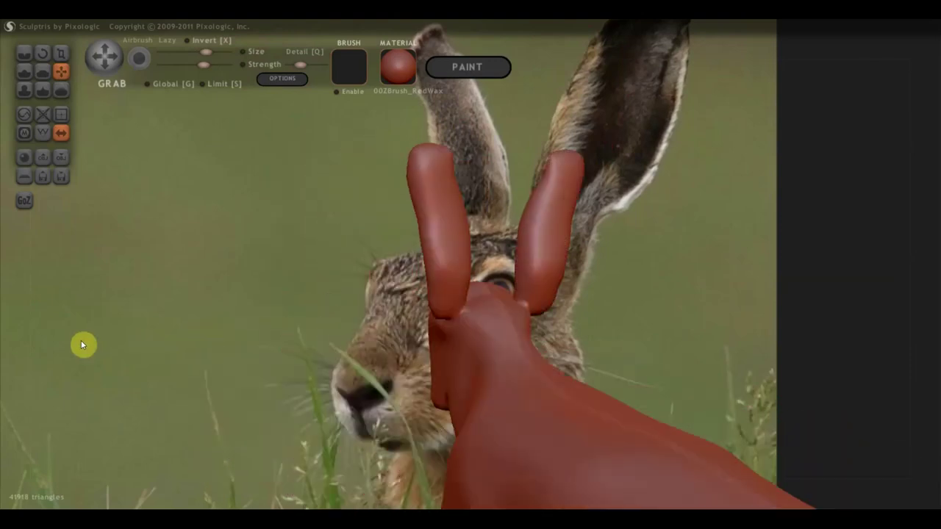
pyautogui.moveTo(431, 158); pyautogui.dragTo(411, 177)
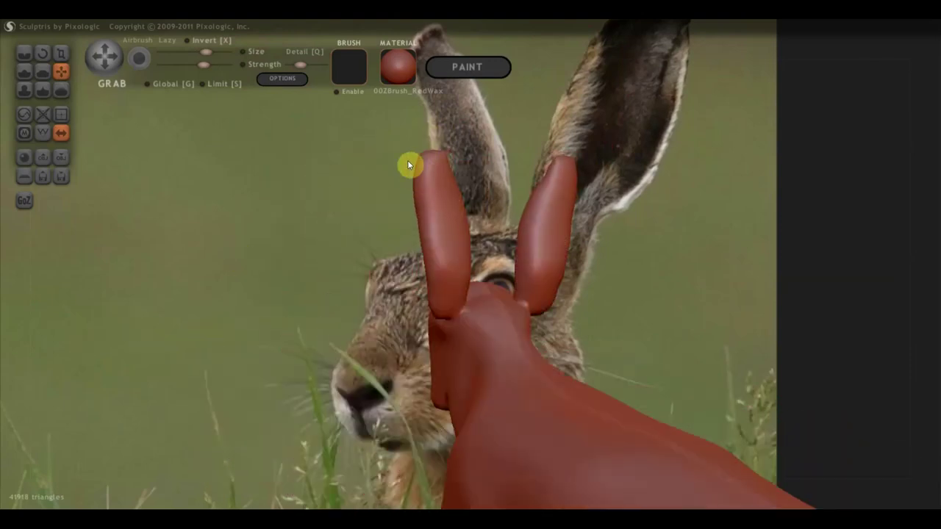
pyautogui.moveTo(410, 165); pyautogui.dragTo(419, 183, button='right')
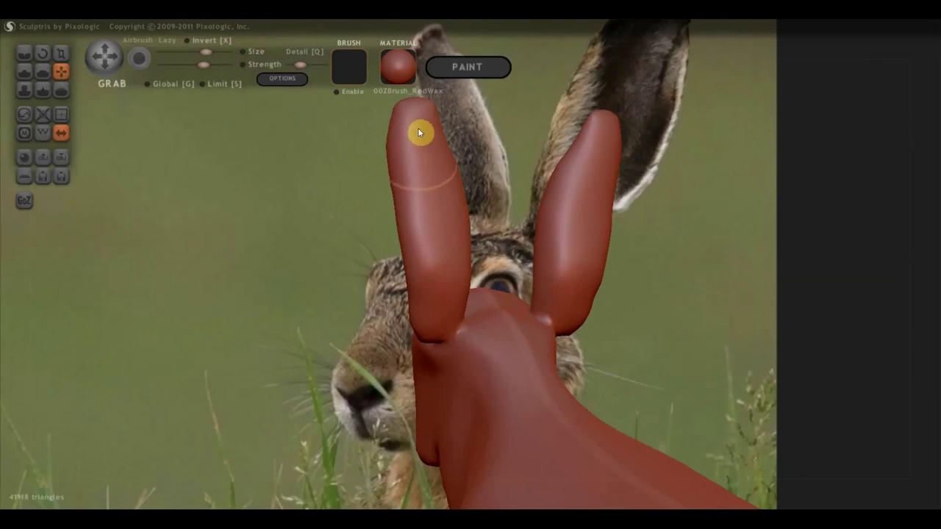
pyautogui.moveTo(423, 119)
pyautogui.mouseDown(button='right')
pyautogui.moveTo(597, 188)
pyautogui.moveTo(366, 258)
pyautogui.moveTo(515, 269)
pyautogui.moveTo(456, 198)
pyautogui.moveTo(356, 217)
pyautogui.mouseUp(button='right')
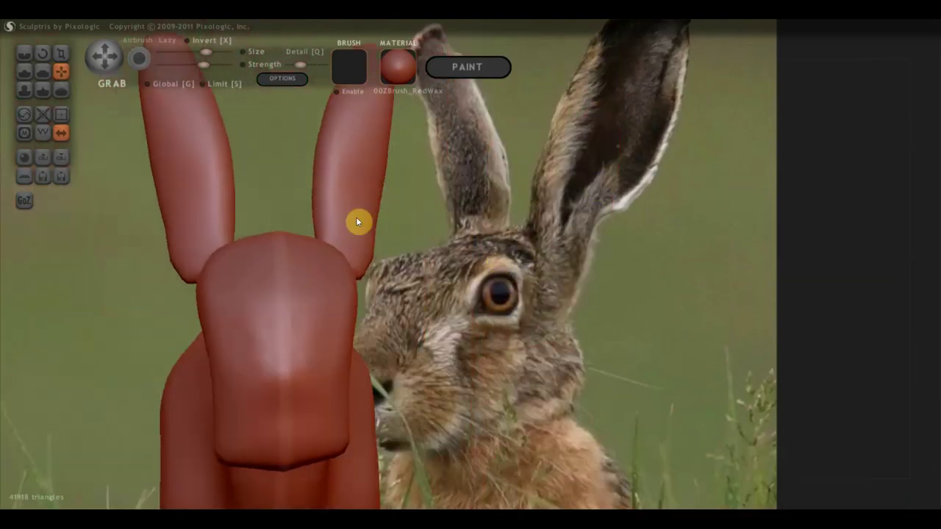
# - Sculpt an eye socket and the muzzle with Draw, then flatten the muzzle
pyautogui.click(25, 70)
pyautogui.moveTo(41, 94)
pyautogui.mouseDown(button='right')
pyautogui.moveTo(225, 251)
pyautogui.moveTo(313, 343)
pyautogui.mouseUp(button='right')
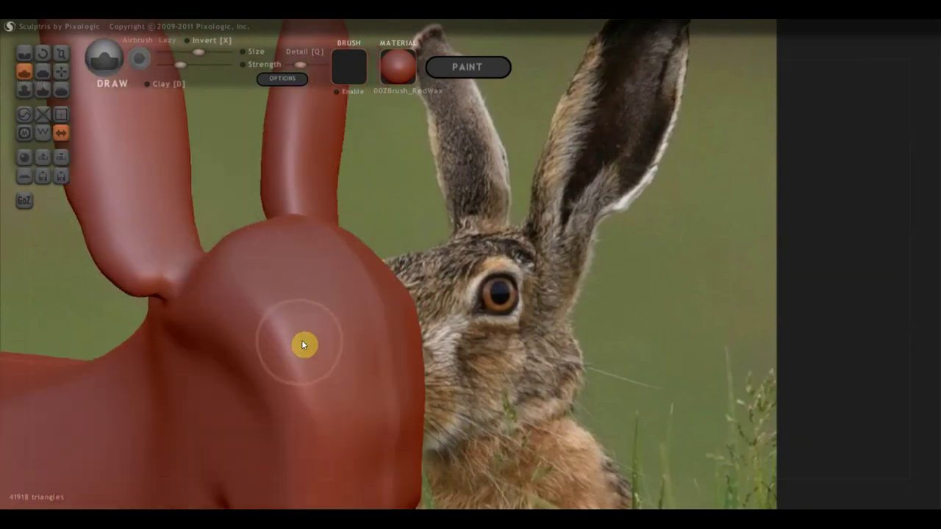
pyautogui.moveTo(301, 343)
pyautogui.mouseDown()
pyautogui.moveTo(284, 336)
pyautogui.moveTo(272, 362)
pyautogui.moveTo(282, 353)
pyautogui.moveTo(283, 365)
pyautogui.moveTo(280, 345)
pyautogui.moveTo(279, 366)
pyautogui.moveTo(294, 368)
pyautogui.moveTo(287, 331)
pyautogui.moveTo(299, 358)
pyautogui.mouseUp()
pyautogui.moveTo(298, 358)
pyautogui.mouseDown(button='right')
pyautogui.moveTo(326, 342)
pyautogui.moveTo(248, 332)
pyautogui.moveTo(255, 332)
pyautogui.mouseUp(button='right')
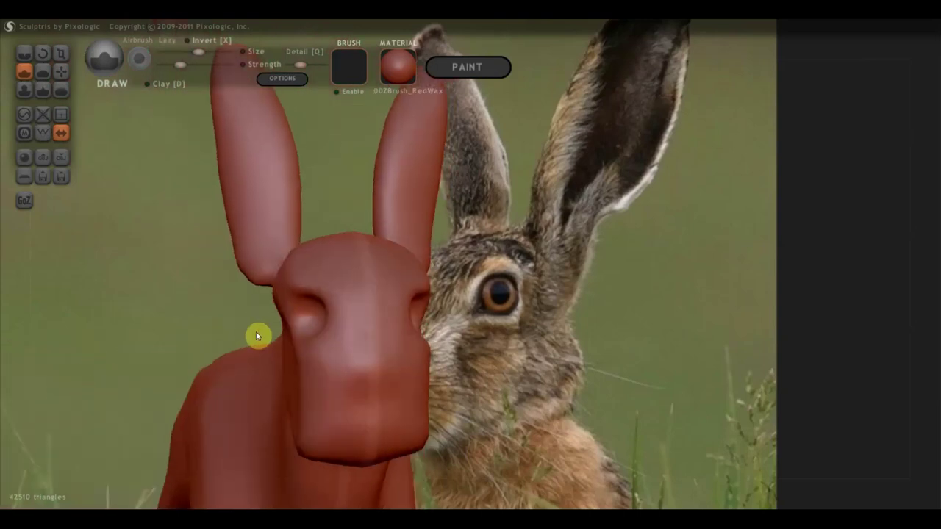
pyautogui.moveTo(354, 378)
pyautogui.mouseDown()
pyautogui.moveTo(361, 402)
pyautogui.moveTo(338, 410)
pyautogui.moveTo(376, 449)
pyautogui.moveTo(397, 447)
pyautogui.moveTo(380, 434)
pyautogui.moveTo(384, 414)
pyautogui.mouseUp()
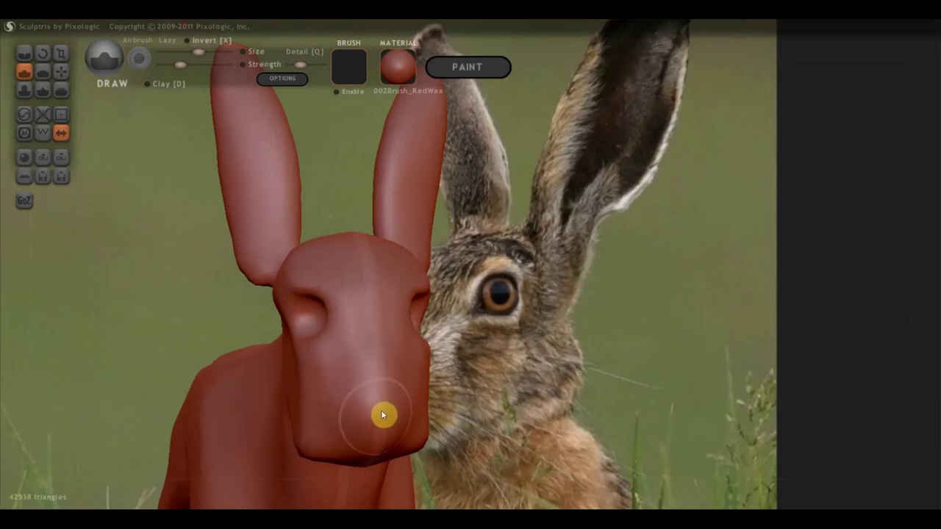
pyautogui.click(44, 71)
pyautogui.moveTo(378, 348)
pyautogui.mouseDown()
pyautogui.moveTo(353, 336)
pyautogui.moveTo(350, 362)
pyautogui.moveTo(353, 279)
pyautogui.moveTo(368, 431)
pyautogui.mouseUp()
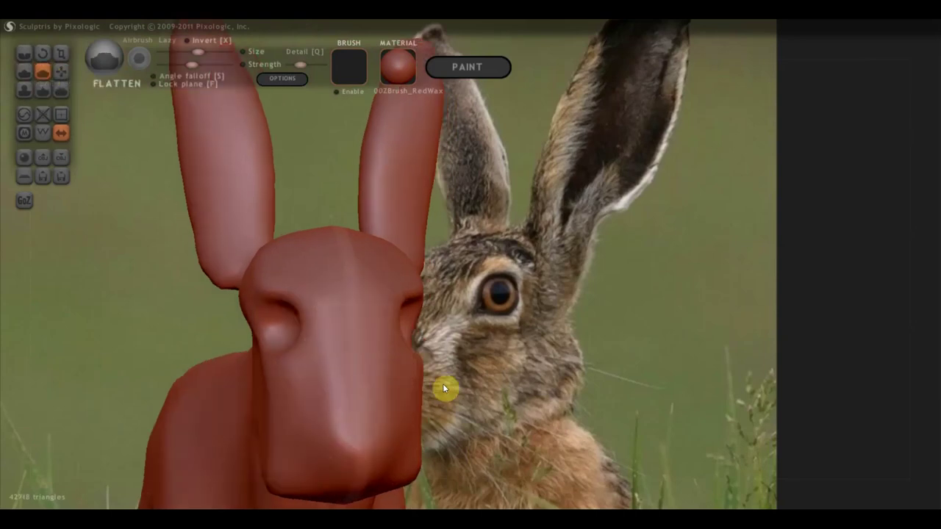
pyautogui.moveTo(446, 389)
pyautogui.mouseDown(button='right')
pyautogui.moveTo(231, 382)
pyautogui.moveTo(381, 375)
pyautogui.moveTo(357, 350)
pyautogui.mouseUp(button='right')
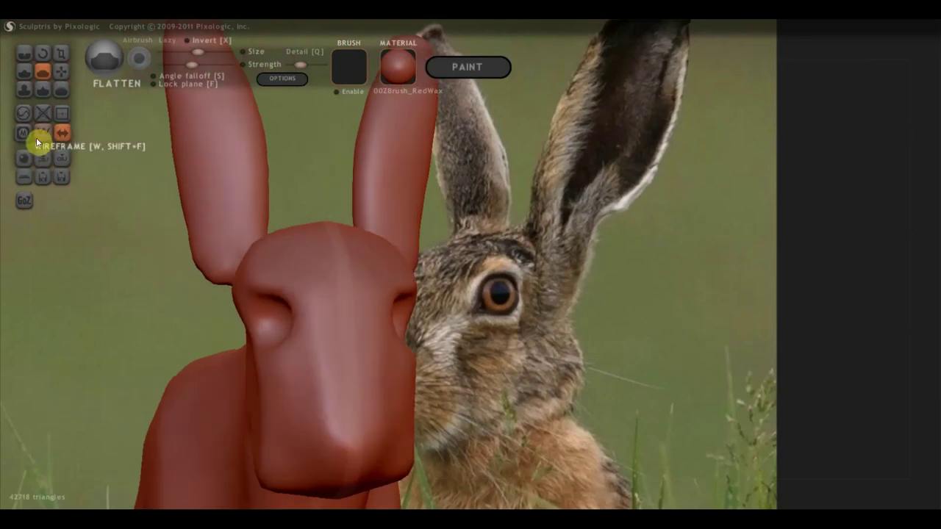
# - Adjust the Draw brush settings and raise bulges at the eye areas on the face
pyautogui.click(27, 73)
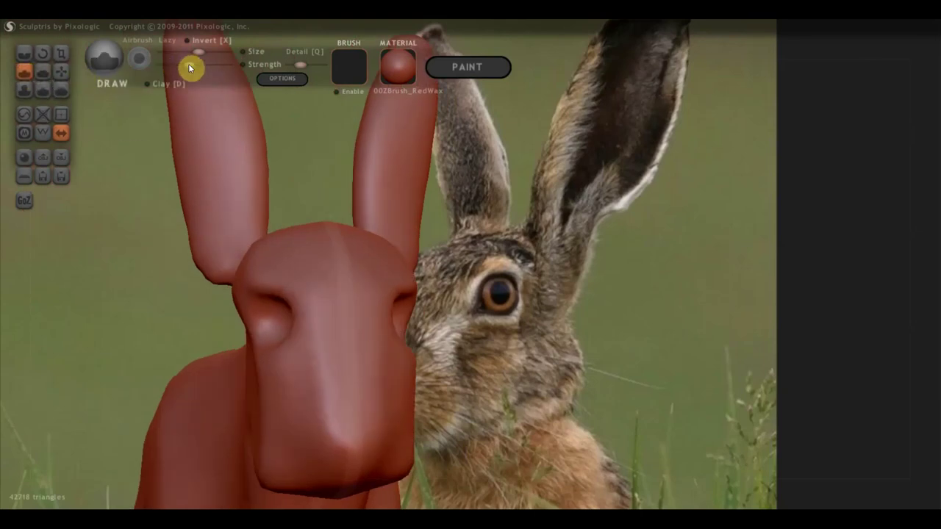
pyautogui.click(284, 293)
pyautogui.moveTo(272, 276); pyautogui.dragTo(263, 287)
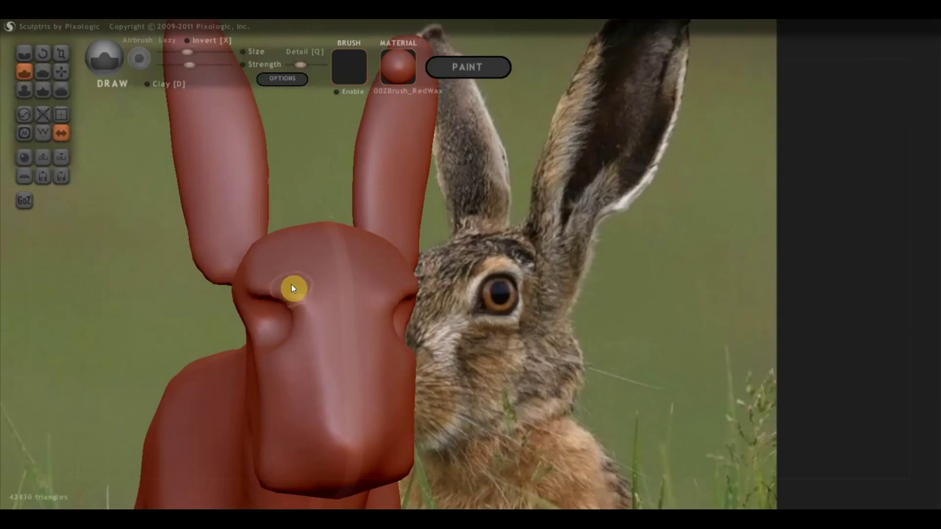
pyautogui.scroll(-2, 291, 284)
pyautogui.moveTo(349, 272)
pyautogui.mouseDown()
pyautogui.moveTo(347, 283)
pyautogui.moveTo(339, 280)
pyautogui.mouseUp()
# - Build up the eye area, snout and chin with the Draw brush
pyautogui.moveTo(338, 279); pyautogui.dragTo(414, 302, button='right')
pyautogui.moveTo(414, 302); pyautogui.dragTo(354, 302)
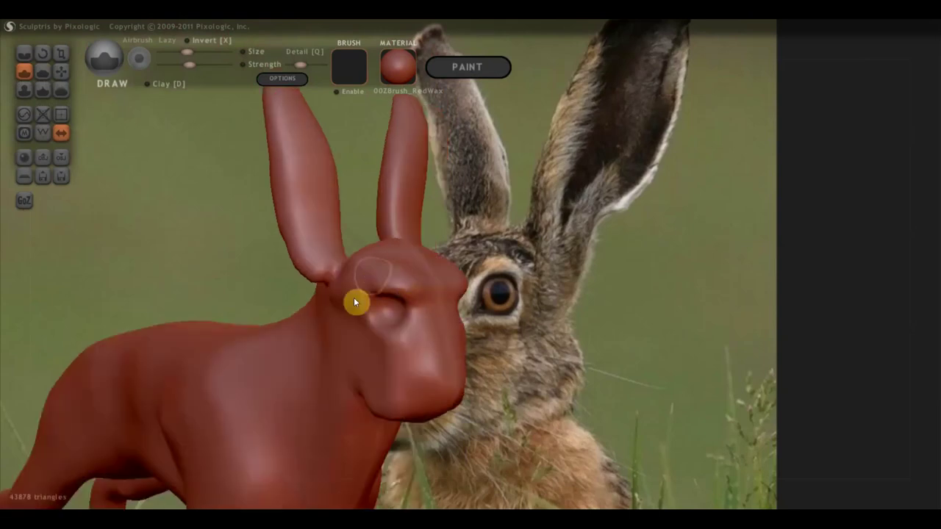
pyautogui.moveTo(367, 279)
pyautogui.mouseDown(button='right')
pyautogui.moveTo(346, 312)
pyautogui.moveTo(341, 292)
pyautogui.mouseUp(button='right')
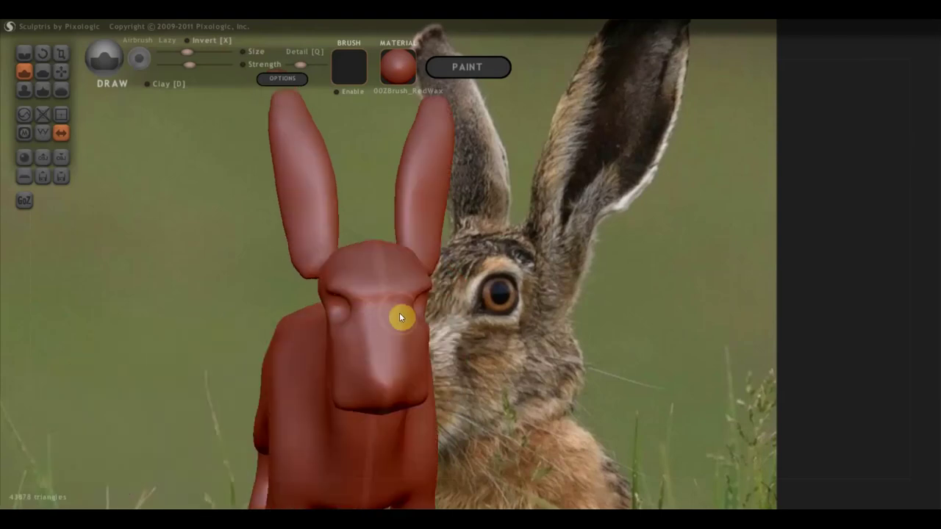
pyautogui.moveTo(331, 326)
pyautogui.keyDown('alt'); pyautogui.mouseDown(button='right')
pyautogui.moveTo(114, 323)
pyautogui.moveTo(252, 302)
pyautogui.moveTo(319, 363)
pyautogui.moveTo(269, 342)
pyautogui.moveTo(292, 350)
pyautogui.moveTo(335, 308)
pyautogui.mouseUp(button='right'); pyautogui.keyUp('alt')
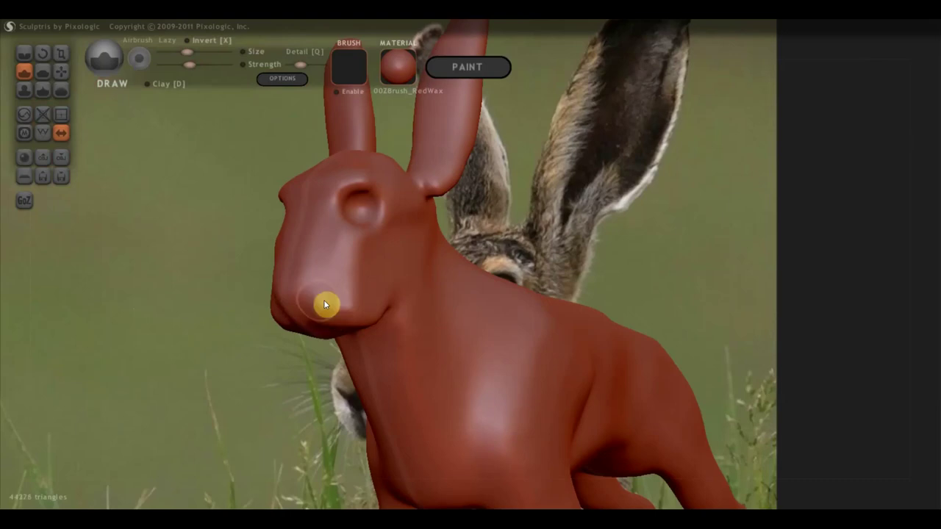
pyautogui.moveTo(321, 299); pyautogui.dragTo(310, 312)
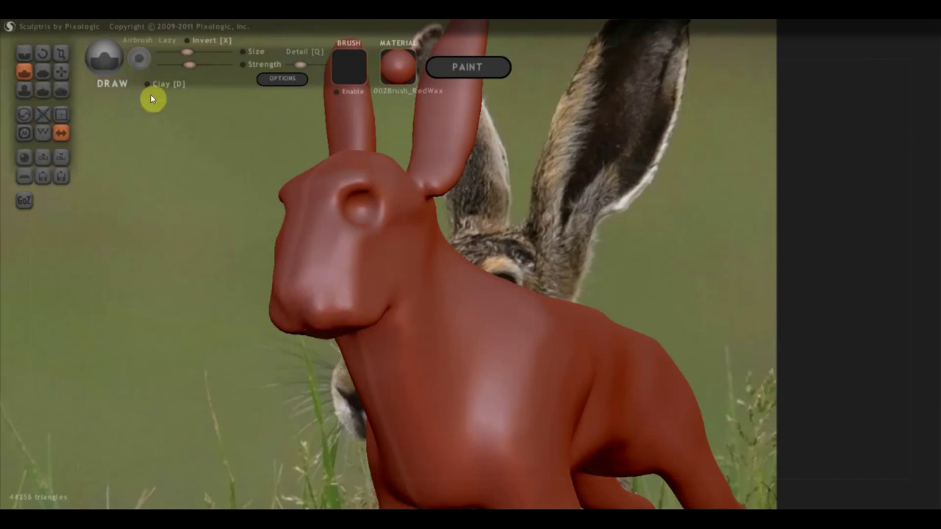
pyautogui.moveTo(313, 316); pyautogui.dragTo(337, 314)
# - Reposition the hare to a centred, more side-on view
pyautogui.moveTo(336, 310)
pyautogui.mouseDown(button='right')
pyautogui.moveTo(406, 286)
pyautogui.moveTo(378, 281)
pyautogui.mouseUp(button='right')
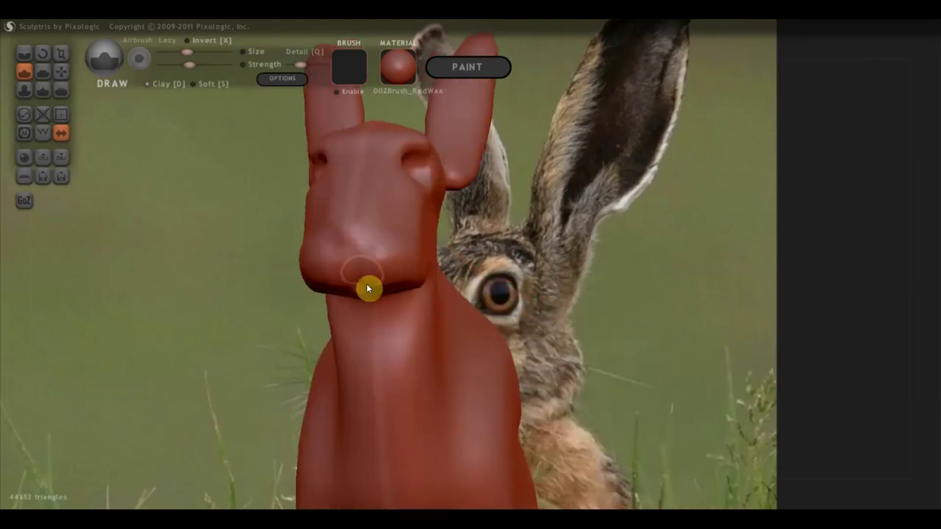
pyautogui.moveTo(372, 276)
pyautogui.mouseDown(button='right')
pyautogui.moveTo(400, 284)
pyautogui.moveTo(291, 297)
pyautogui.mouseUp(button='right')
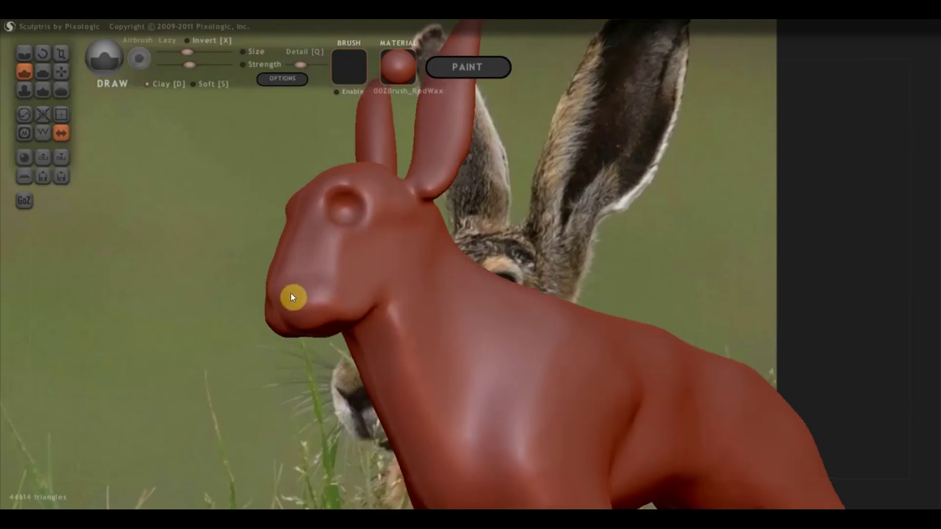
pyautogui.moveTo(363, 316); pyautogui.dragTo(158, 451, button='middle')
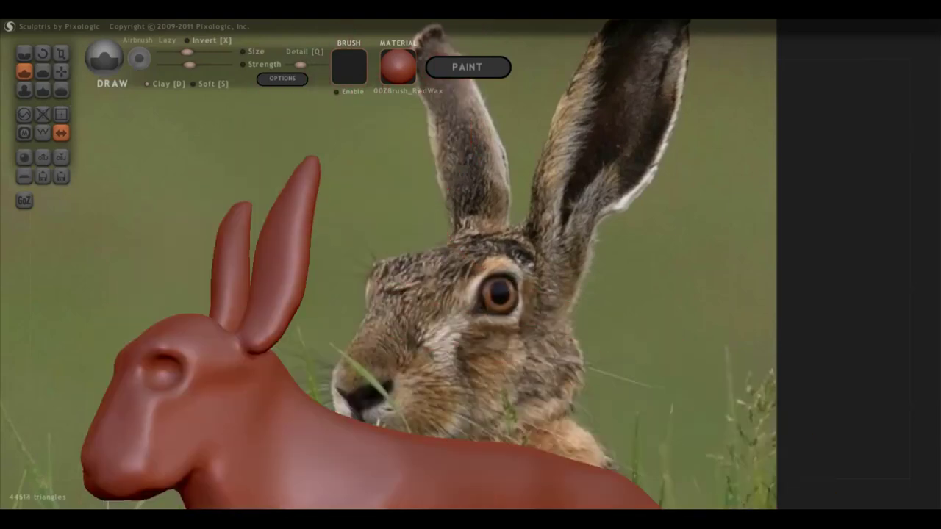
pyautogui.scroll(2, 332, 410)
pyautogui.scroll(2, 373, 307)
pyautogui.scroll(1, 314, 485)
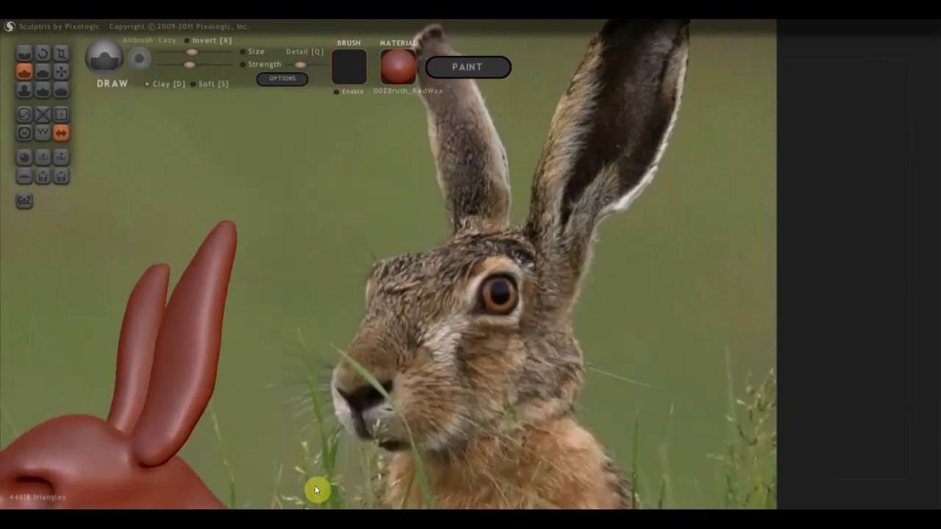
pyautogui.scroll(-3, 351, 408)
pyautogui.moveTo(351, 408)
pyautogui.mouseDown(button='middle')
pyautogui.moveTo(392, 375)
pyautogui.moveTo(361, 280)
pyautogui.mouseUp(button='middle')
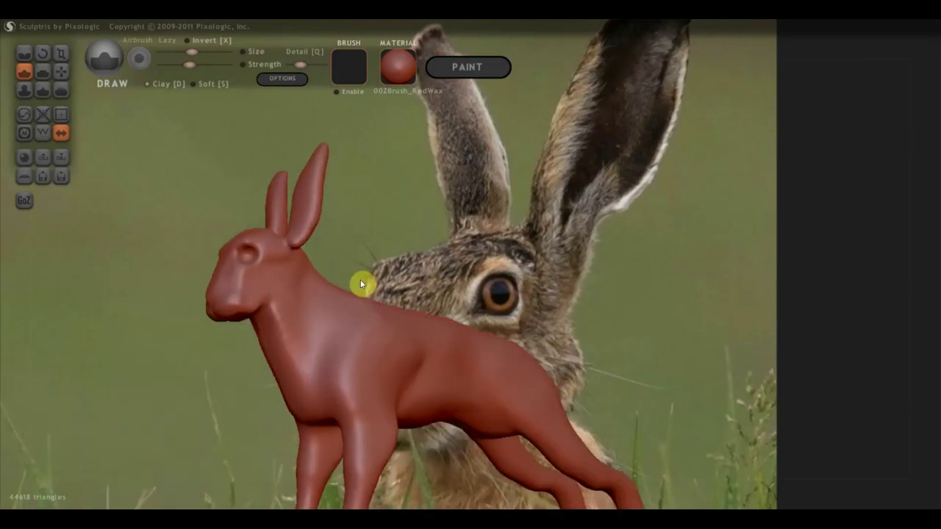
pyautogui.scroll(2, 358, 280)
pyautogui.moveTo(358, 280)
pyautogui.mouseDown()
pyautogui.moveTo(331, 299)
pyautogui.moveTo(485, 341)
pyautogui.mouseUp()
# - Flatten and smooth the hare's cheeks and nose
pyautogui.click(42, 71)
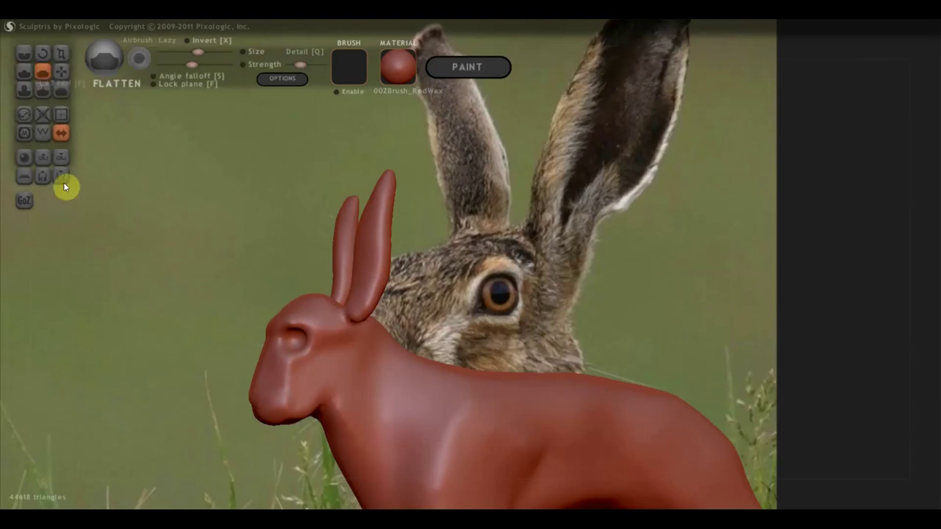
pyautogui.scroll(2, 252, 313)
pyautogui.moveTo(252, 313); pyautogui.dragTo(304, 428)
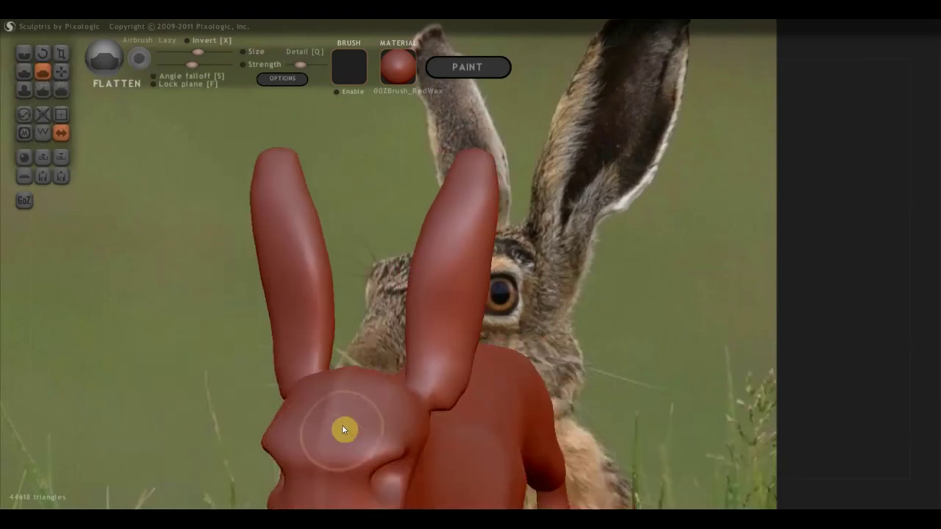
pyautogui.moveTo(355, 450)
pyautogui.mouseDown()
pyautogui.moveTo(373, 429)
pyautogui.moveTo(332, 430)
pyautogui.moveTo(309, 401)
pyautogui.moveTo(300, 409)
pyautogui.mouseUp()
pyautogui.scroll(-2, 346, 423)
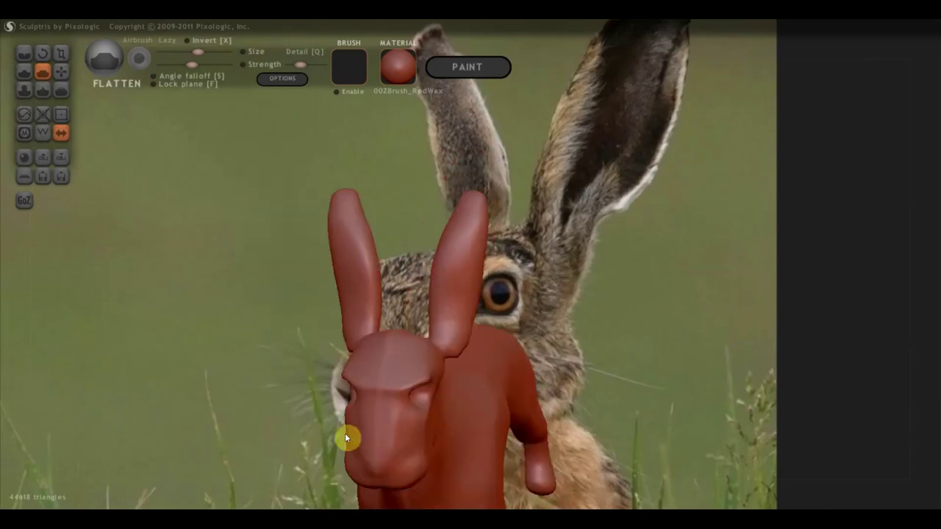
pyautogui.moveTo(344, 433)
pyautogui.mouseDown()
pyautogui.moveTo(434, 400)
pyautogui.moveTo(576, 399)
pyautogui.moveTo(563, 424)
pyautogui.mouseUp()
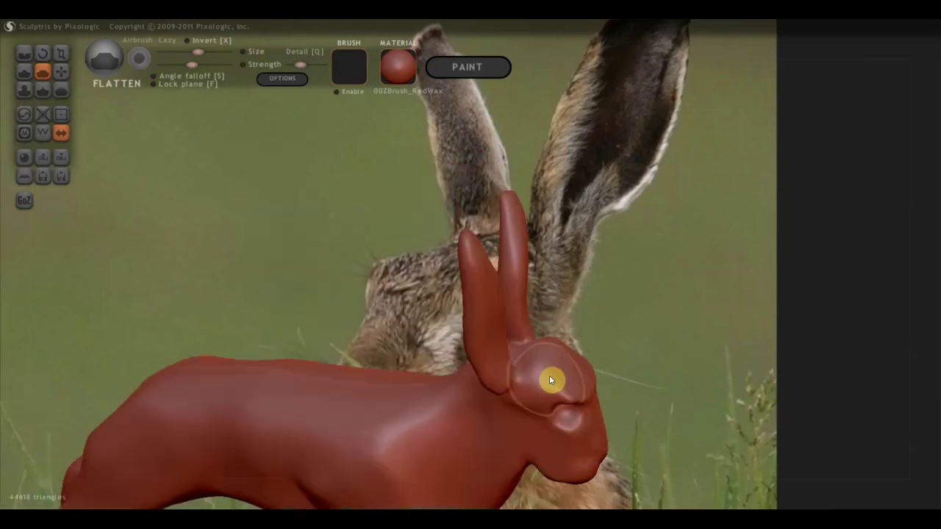
# - Flatten the top of the head between the ears and reshape the ear bases with Grab
pyautogui.moveTo(550, 380)
pyautogui.mouseDown()
pyautogui.moveTo(568, 384)
pyautogui.moveTo(451, 375)
pyautogui.mouseUp()
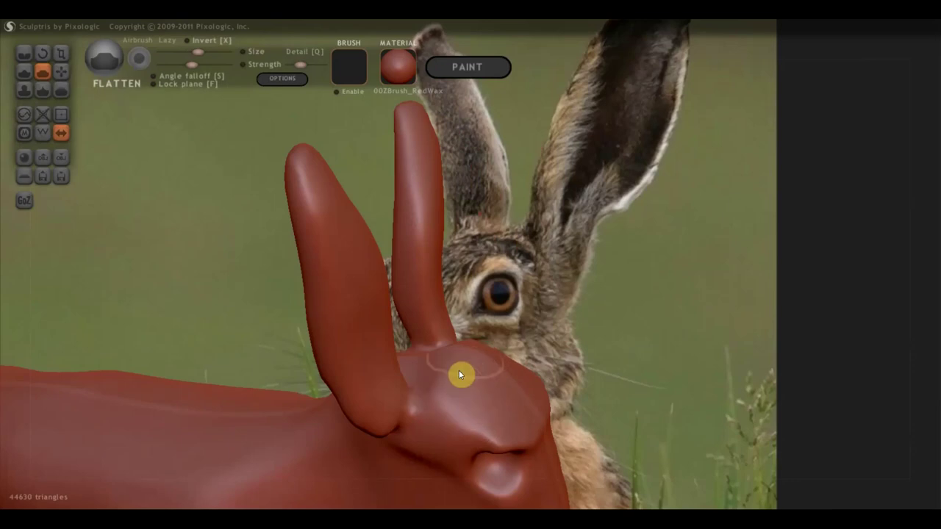
pyautogui.moveTo(458, 370)
pyautogui.mouseDown()
pyautogui.moveTo(502, 361)
pyautogui.moveTo(488, 382)
pyautogui.mouseUp()
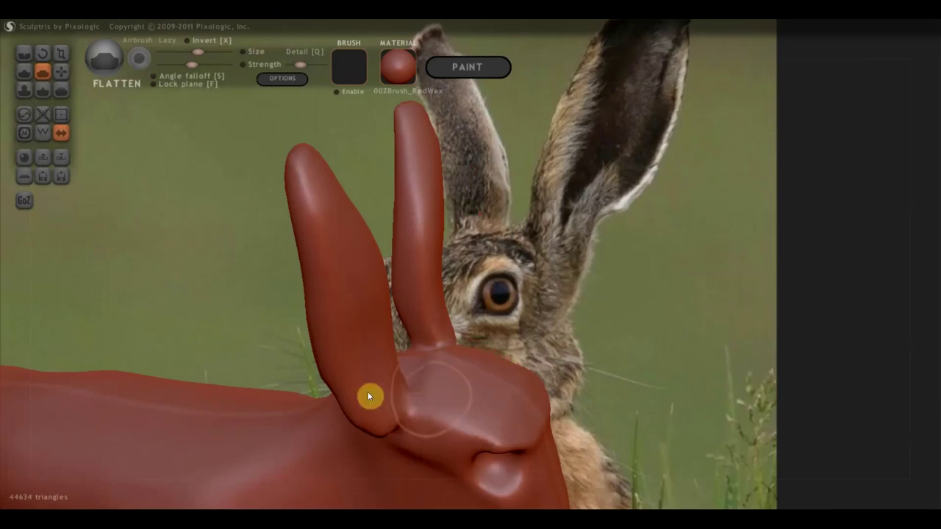
pyautogui.moveTo(368, 392)
pyautogui.mouseDown()
pyautogui.moveTo(221, 356)
pyautogui.moveTo(313, 357)
pyautogui.moveTo(216, 286)
pyautogui.mouseUp()
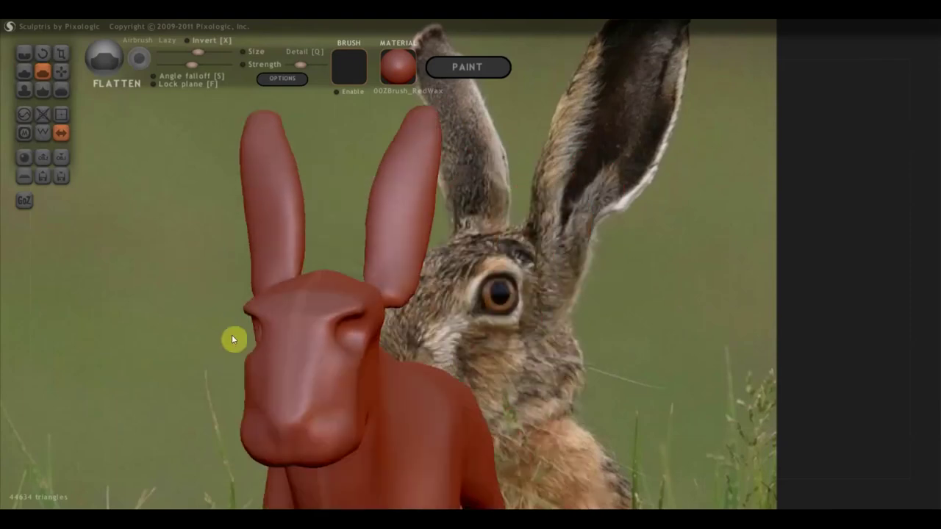
pyautogui.moveTo(232, 339); pyautogui.dragTo(219, 325)
pyautogui.click(62, 70)
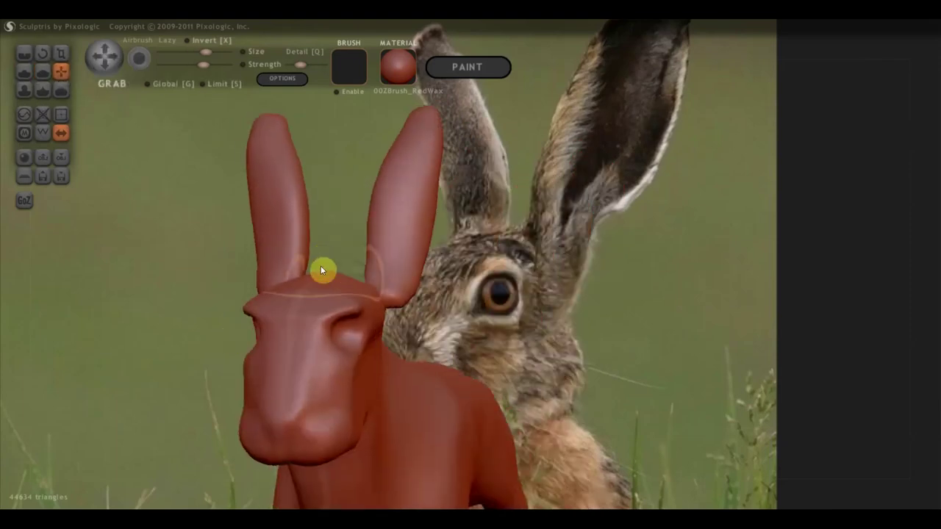
pyautogui.scroll(2, 327, 276)
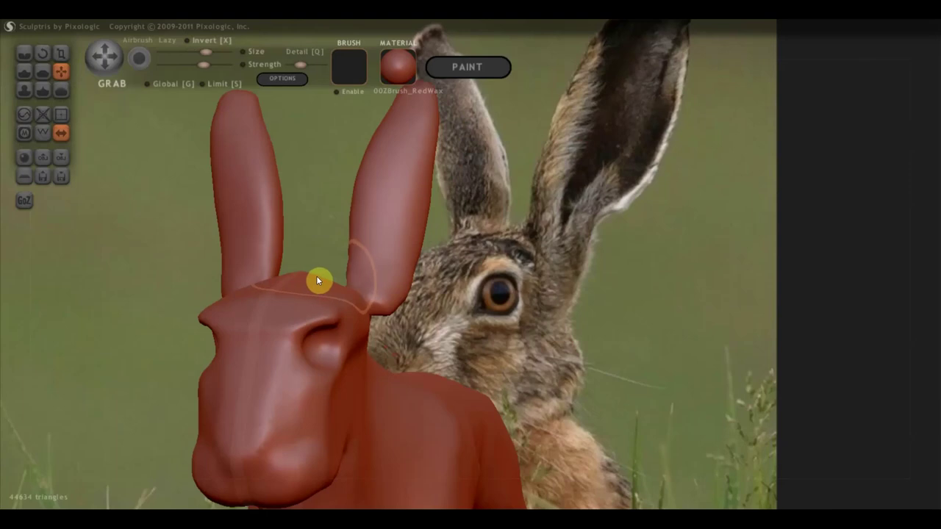
pyautogui.moveTo(341, 295)
pyautogui.mouseDown(button='right')
pyautogui.moveTo(299, 317)
pyautogui.moveTo(162, 300)
pyautogui.mouseUp(button='right')
# - Smooth the cheek below the eye bulge with the Flatten brush
pyautogui.click(43, 71)
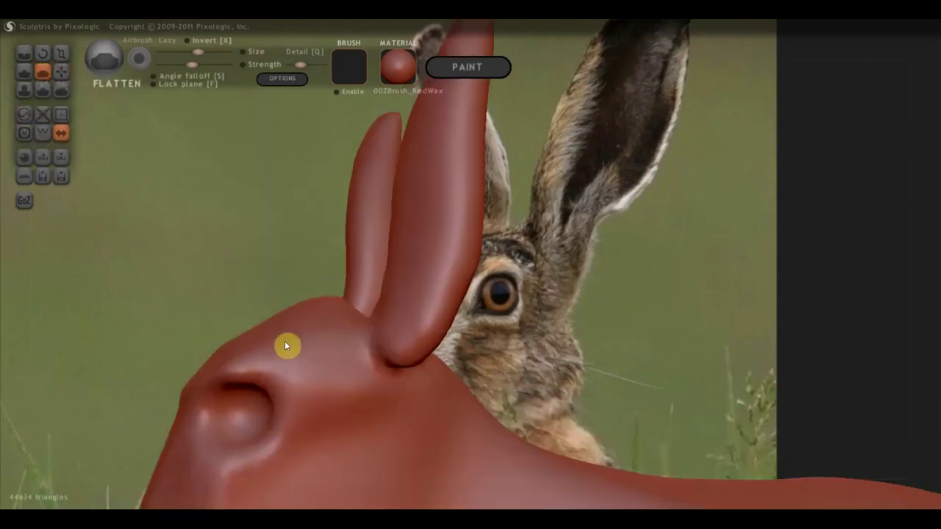
pyautogui.moveTo(286, 347)
pyautogui.mouseDown(button='right')
pyautogui.moveTo(365, 299)
pyautogui.moveTo(419, 281)
pyautogui.mouseUp(button='right')
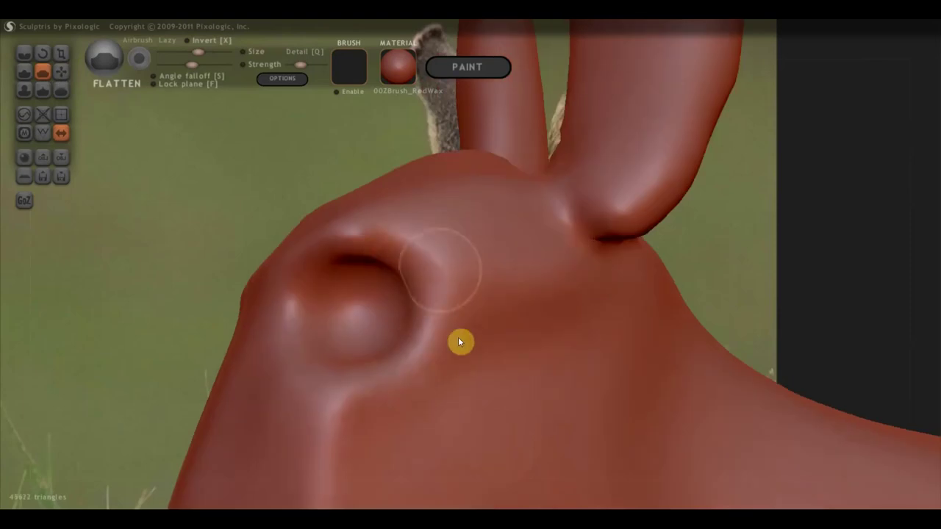
pyautogui.moveTo(459, 330)
pyautogui.mouseDown()
pyautogui.moveTo(358, 392)
pyautogui.moveTo(291, 450)
pyautogui.moveTo(273, 370)
pyautogui.moveTo(290, 405)
pyautogui.mouseUp()
pyautogui.moveTo(290, 405); pyautogui.dragTo(360, 190, button='right')
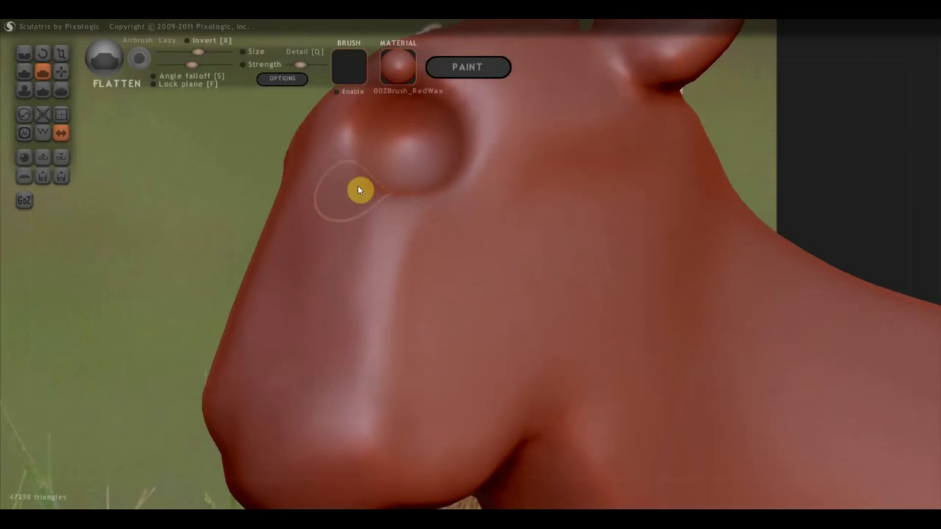
pyautogui.scroll(-3, 338, 191)
pyautogui.scroll(3, 393, 239)
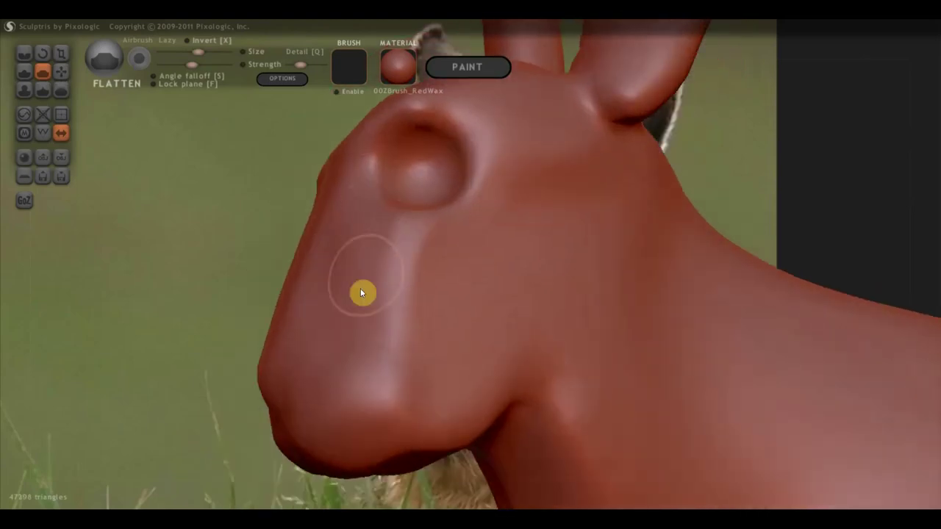
pyautogui.moveTo(360, 292)
pyautogui.mouseDown()
pyautogui.moveTo(359, 280)
pyautogui.moveTo(382, 306)
pyautogui.moveTo(376, 248)
pyautogui.moveTo(344, 340)
pyautogui.moveTo(427, 250)
pyautogui.moveTo(332, 311)
pyautogui.moveTo(420, 324)
pyautogui.moveTo(405, 231)
pyautogui.moveTo(361, 248)
pyautogui.moveTo(363, 200)
pyautogui.mouseUp()
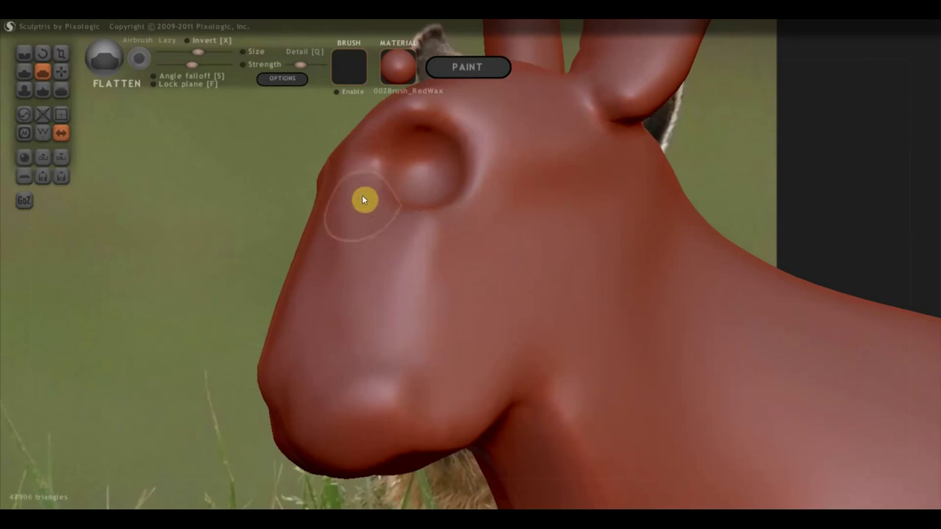
# - Smooth the eye bulge itself and deepen the crease at its edge
pyautogui.moveTo(363, 200); pyautogui.dragTo(458, 236, button='right')
pyautogui.moveTo(447, 179); pyautogui.dragTo(437, 145, button='right')
pyautogui.moveTo(436, 145)
pyautogui.mouseDown()
pyautogui.moveTo(428, 181)
pyautogui.moveTo(434, 143)
pyautogui.mouseUp()
pyautogui.moveTo(435, 143)
pyautogui.mouseDown(button='right')
pyautogui.moveTo(441, 188)
pyautogui.moveTo(530, 186)
pyautogui.moveTo(458, 370)
pyautogui.moveTo(383, 441)
pyautogui.moveTo(451, 360)
pyautogui.mouseUp(button='right')
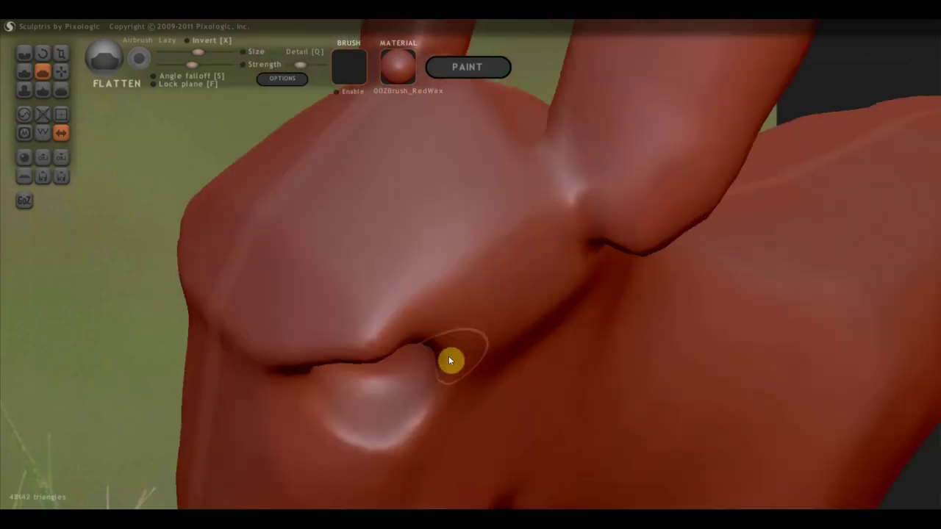
pyautogui.moveTo(451, 361)
pyautogui.mouseDown()
pyautogui.moveTo(387, 351)
pyautogui.moveTo(327, 365)
pyautogui.moveTo(402, 323)
pyautogui.mouseUp()
pyautogui.moveTo(392, 336)
pyautogui.mouseDown(button='right')
pyautogui.moveTo(447, 284)
pyautogui.moveTo(468, 311)
pyautogui.moveTo(556, 302)
pyautogui.moveTo(282, 308)
pyautogui.moveTo(325, 279)
pyautogui.moveTo(348, 280)
pyautogui.moveTo(349, 296)
pyautogui.mouseUp(button='right')
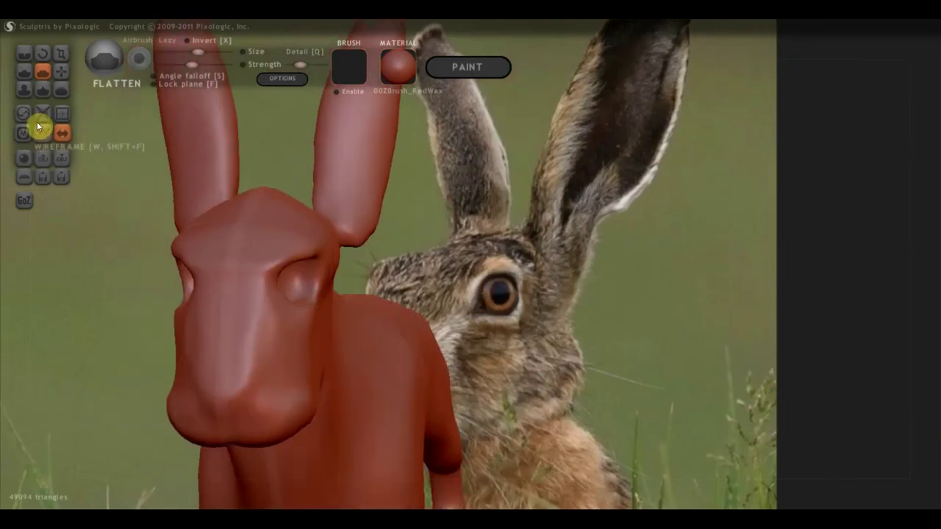
# - Make the eyeball bulge out more with the Draw brush
pyautogui.click(25, 71)
pyautogui.scroll(2, 317, 278)
pyautogui.moveTo(283, 288); pyautogui.dragTo(172, 296, button='right')
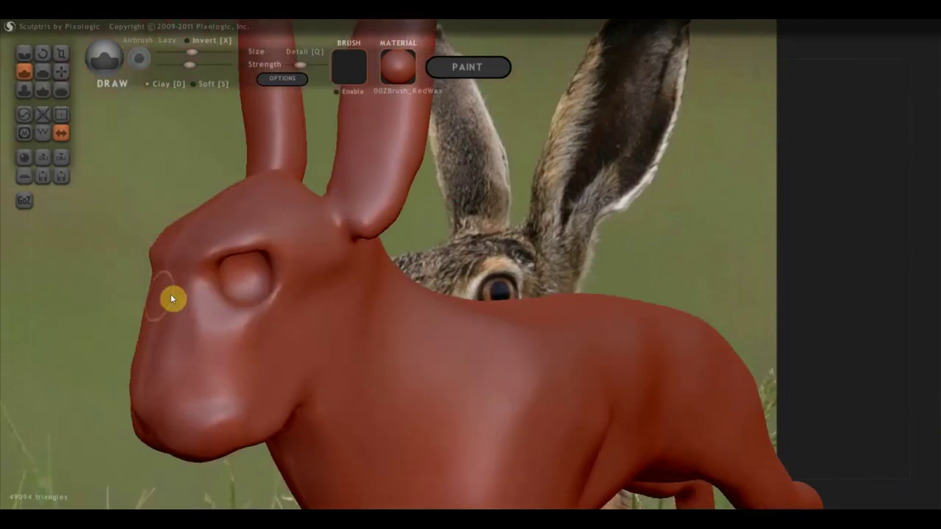
pyautogui.scroll(2, 221, 307)
pyautogui.scroll(2, 125, 319)
pyautogui.moveTo(164, 316)
pyautogui.mouseDown()
pyautogui.moveTo(111, 311)
pyautogui.moveTo(203, 309)
pyautogui.moveTo(170, 242)
pyautogui.moveTo(135, 252)
pyautogui.moveTo(122, 227)
pyautogui.moveTo(81, 246)
pyautogui.moveTo(99, 230)
pyautogui.moveTo(147, 246)
pyautogui.moveTo(164, 237)
pyautogui.moveTo(193, 247)
pyautogui.moveTo(202, 279)
pyautogui.moveTo(261, 286)
pyautogui.moveTo(171, 334)
pyautogui.mouseUp()
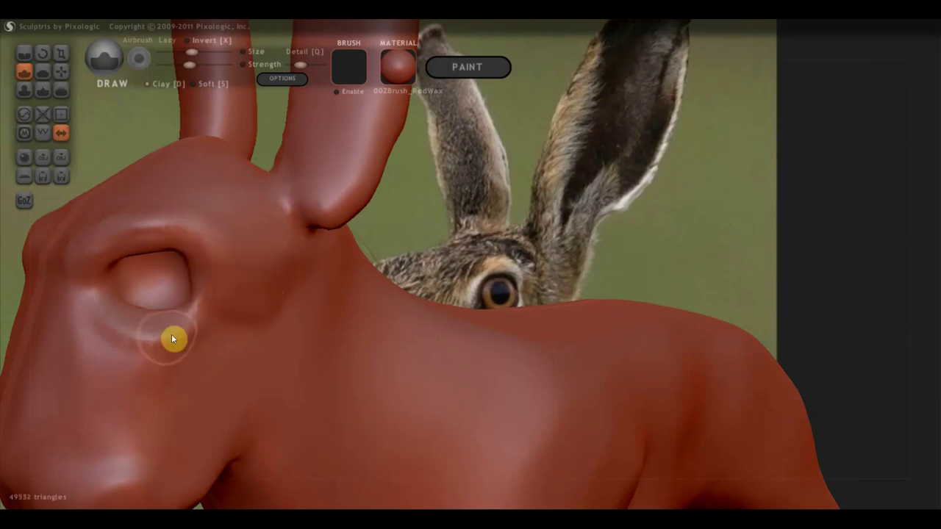
# - Turn the hare to a side profile and build up the neck under the jaw
pyautogui.scroll(-2, 277, 314)
pyautogui.moveTo(277, 314); pyautogui.dragTo(244, 485, button='middle')
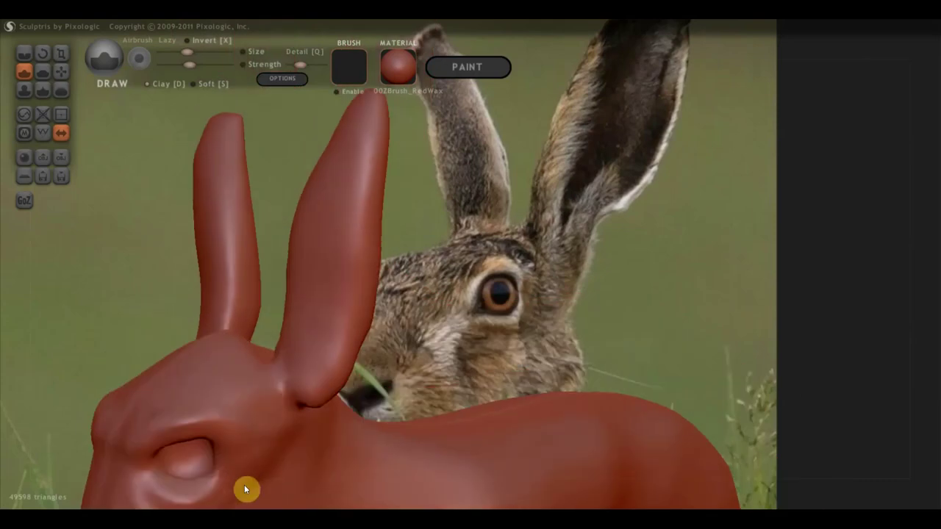
pyautogui.moveTo(314, 300)
pyautogui.mouseDown(button='middle')
pyautogui.moveTo(363, 425)
pyautogui.moveTo(378, 196)
pyautogui.moveTo(338, 298)
pyautogui.mouseUp(button='middle')
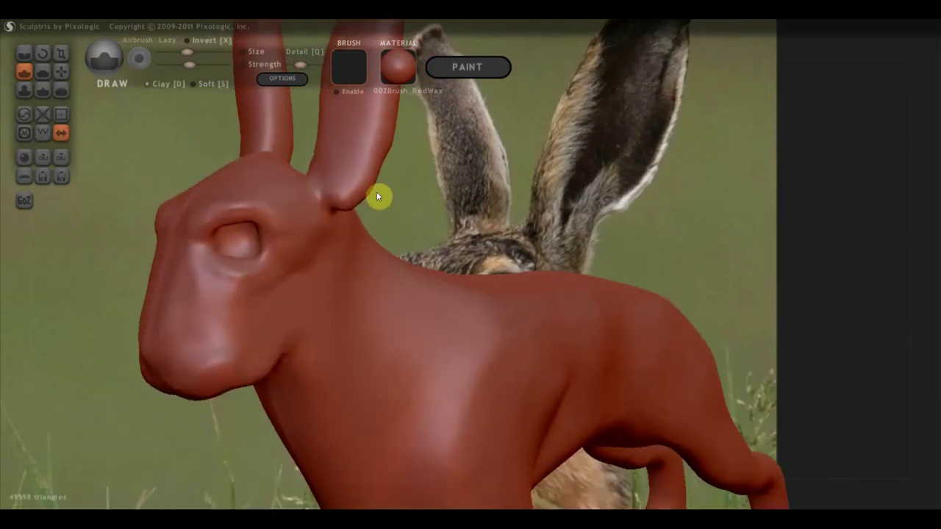
pyautogui.moveTo(339, 298)
pyautogui.mouseDown()
pyautogui.moveTo(306, 299)
pyautogui.moveTo(285, 342)
pyautogui.mouseUp()
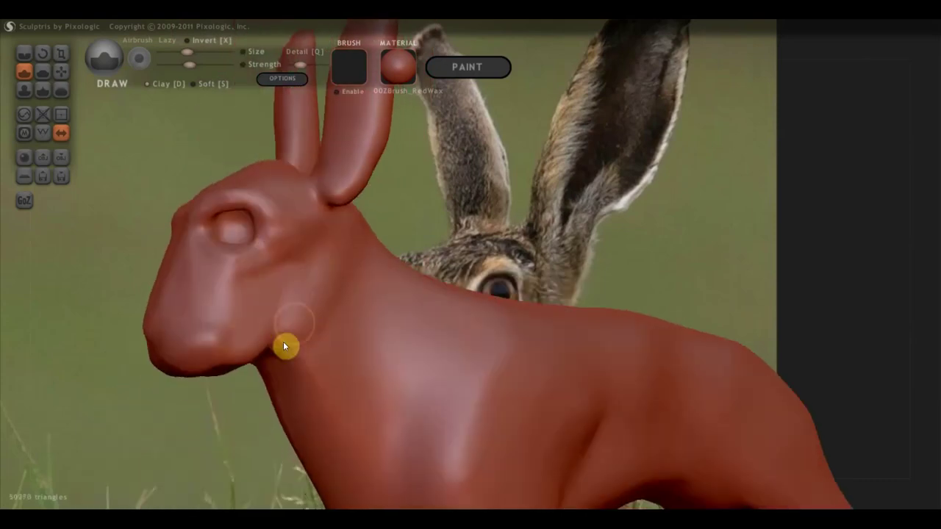
pyautogui.moveTo(299, 307); pyautogui.dragTo(274, 333)
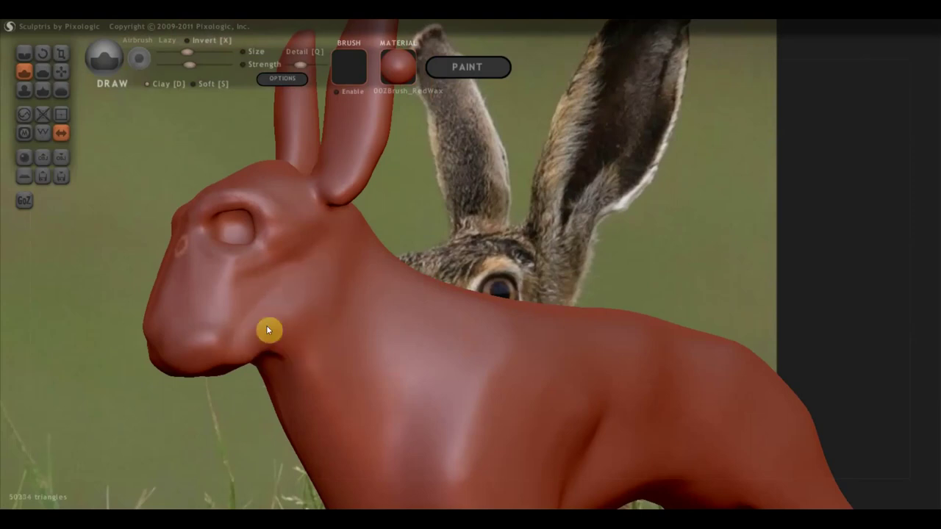
# - Flatten and smooth the hare's neck and throat
pyautogui.click(25, 52)
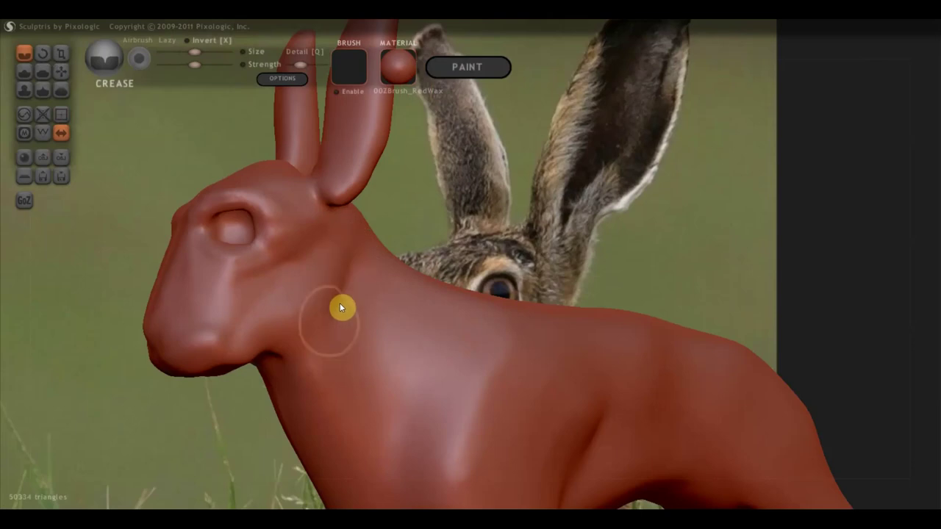
pyautogui.moveTo(276, 358)
pyautogui.mouseDown(button='right')
pyautogui.moveTo(351, 324)
pyautogui.moveTo(414, 323)
pyautogui.moveTo(435, 296)
pyautogui.mouseUp(button='right')
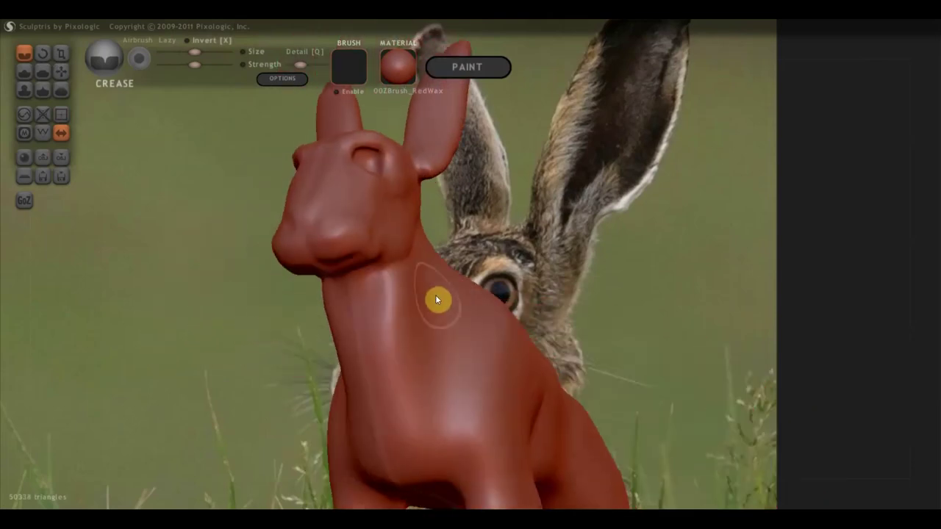
pyautogui.click(42, 71)
pyautogui.moveTo(383, 282)
pyautogui.mouseDown()
pyautogui.moveTo(420, 441)
pyautogui.moveTo(399, 311)
pyautogui.moveTo(412, 297)
pyautogui.moveTo(399, 319)
pyautogui.moveTo(427, 389)
pyautogui.moveTo(425, 457)
pyautogui.moveTo(370, 315)
pyautogui.moveTo(412, 420)
pyautogui.moveTo(450, 354)
pyautogui.moveTo(460, 462)
pyautogui.moveTo(490, 475)
pyautogui.moveTo(504, 353)
pyautogui.moveTo(488, 382)
pyautogui.mouseUp()
# - Orbit and zoom to view the hare's neck from above and behind
pyautogui.scroll(-2, 486, 379)
pyautogui.moveTo(487, 378)
pyautogui.mouseDown(button='right')
pyautogui.moveTo(500, 413)
pyautogui.moveTo(584, 437)
pyautogui.moveTo(550, 435)
pyautogui.moveTo(504, 397)
pyautogui.moveTo(492, 361)
pyautogui.mouseUp(button='right')
pyautogui.moveTo(515, 292); pyautogui.dragTo(478, 322, button='right')
pyautogui.scroll(2, 480, 323)
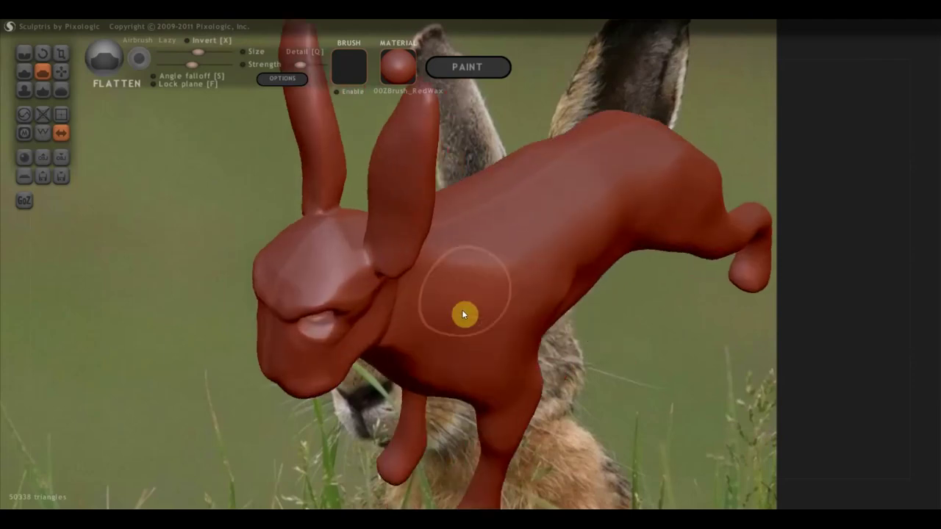
pyautogui.scroll(2, 463, 312)
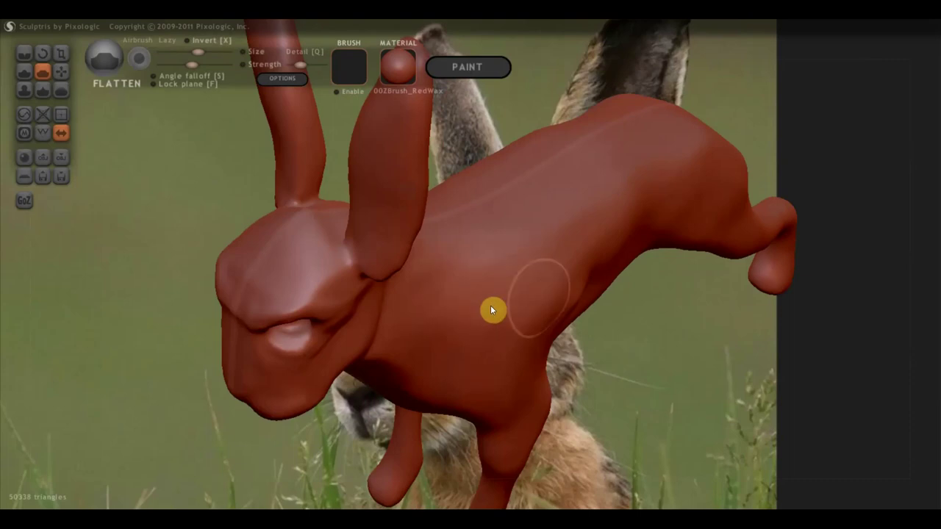
pyautogui.moveTo(637, 194)
pyautogui.mouseDown(button='right')
pyautogui.moveTo(571, 266)
pyautogui.moveTo(428, 273)
pyautogui.moveTo(447, 314)
pyautogui.moveTo(375, 268)
pyautogui.moveTo(442, 263)
pyautogui.mouseUp(button='right')
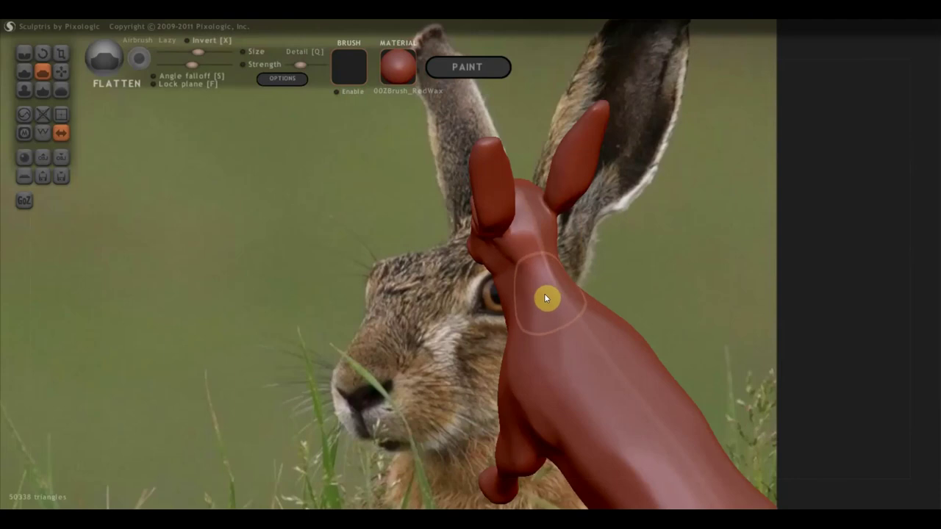
pyautogui.scroll(3, 544, 294)
pyautogui.scroll(3, 534, 288)
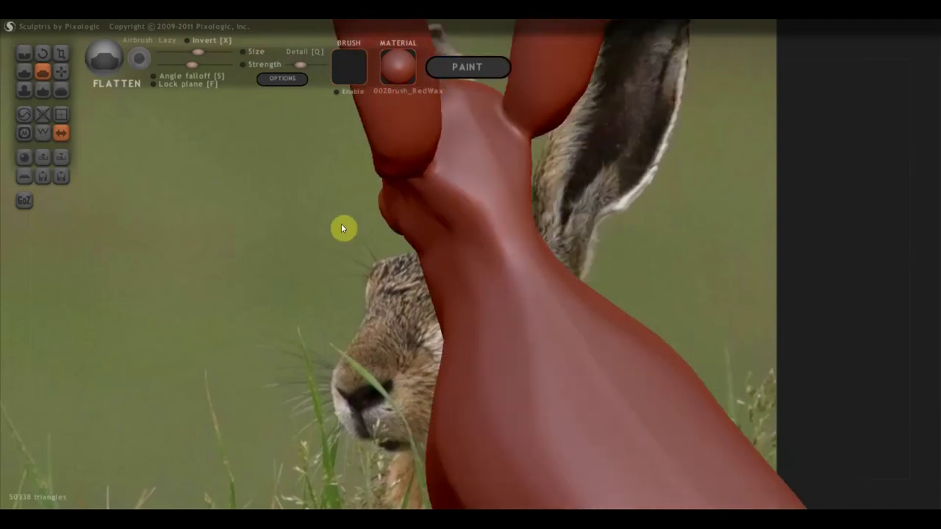
# - Enlarge the Draw brush and sculpt a ridge down the front of the neck
pyautogui.click(23, 75)
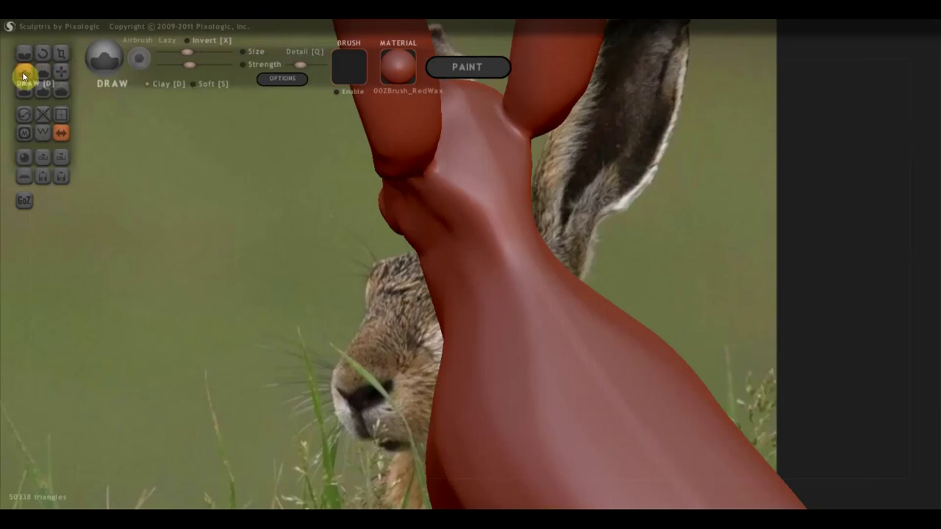
pyautogui.moveTo(188, 52); pyautogui.dragTo(197, 52)
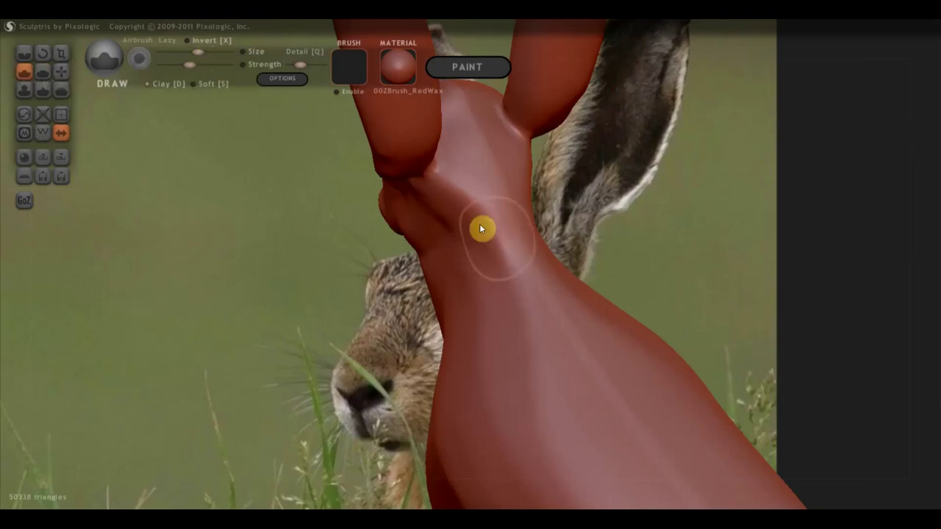
pyautogui.moveTo(439, 204); pyautogui.dragTo(475, 260)
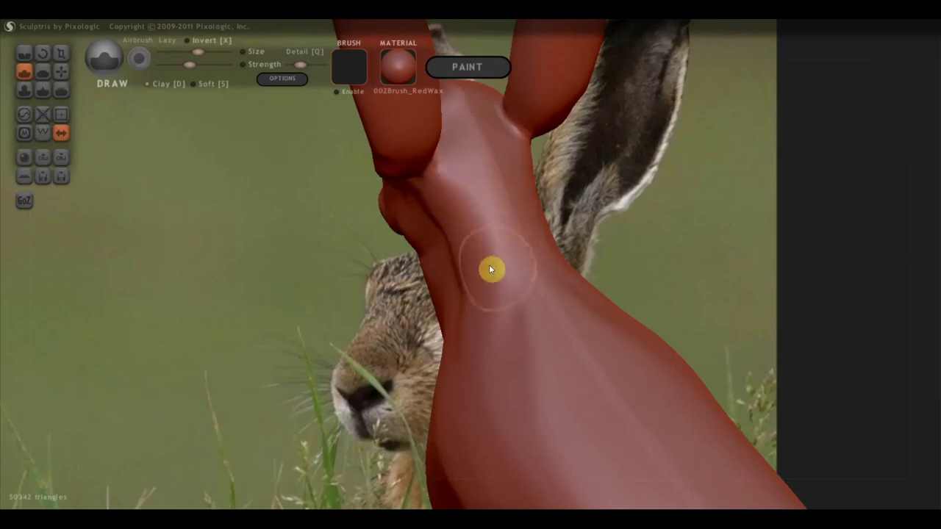
pyautogui.moveTo(489, 264)
pyautogui.mouseDown(button='right')
pyautogui.moveTo(552, 254)
pyautogui.moveTo(498, 245)
pyautogui.mouseUp(button='right')
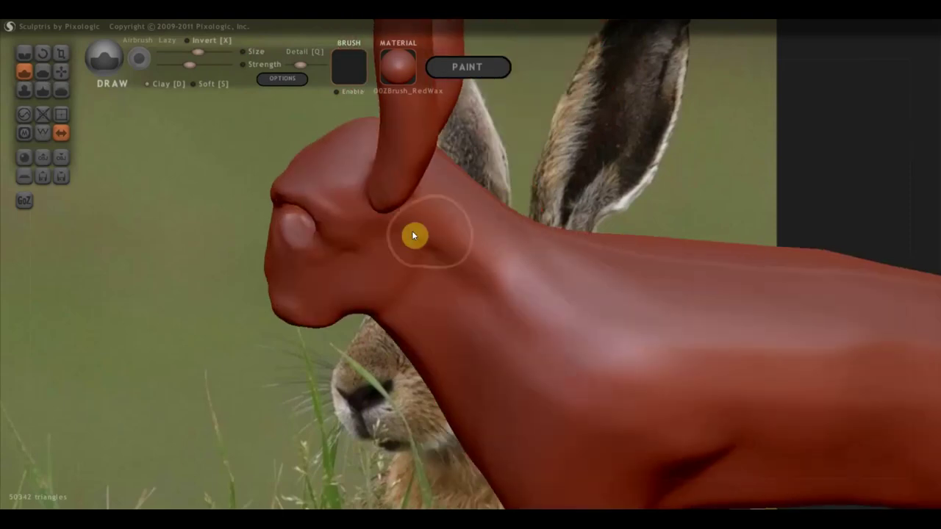
pyautogui.scroll(-5, 515, 197)
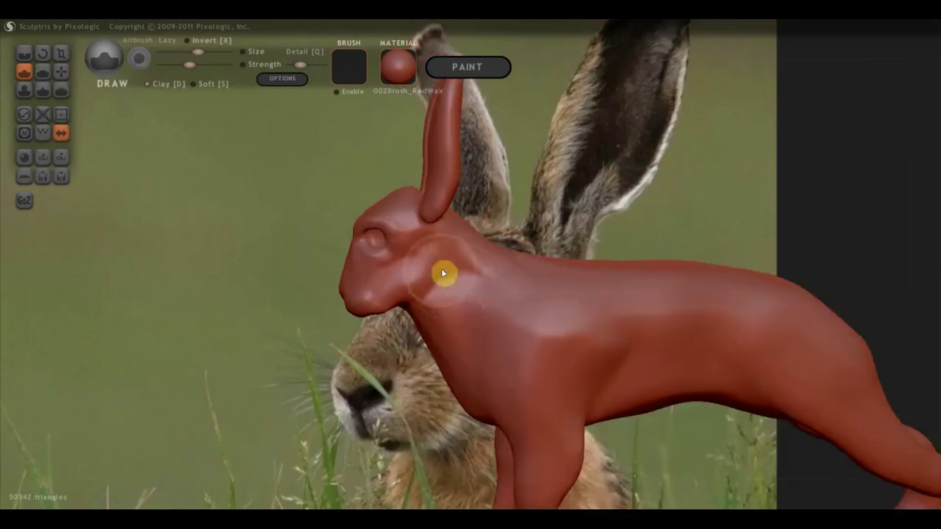
# - Pull the top of the hare's head near the ear base with the Grab brush
pyautogui.click(61, 71)
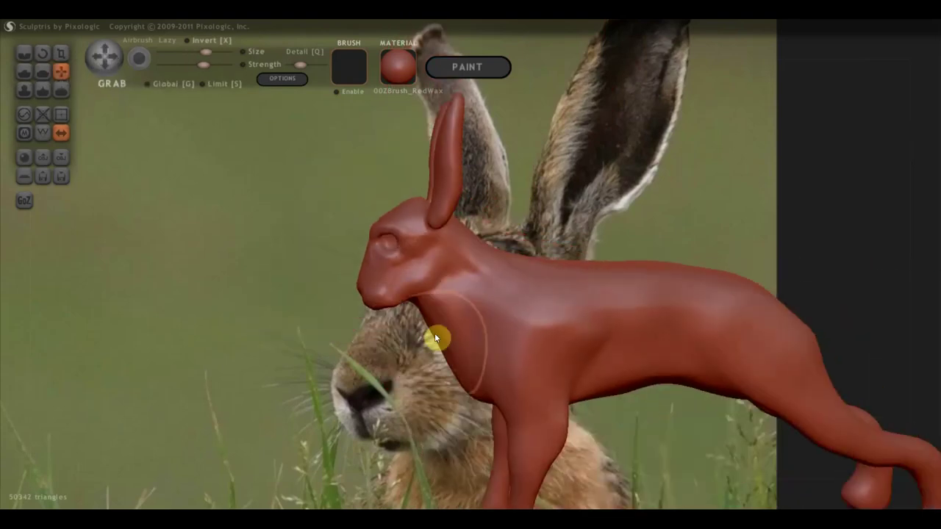
pyautogui.scroll(3, 430, 338)
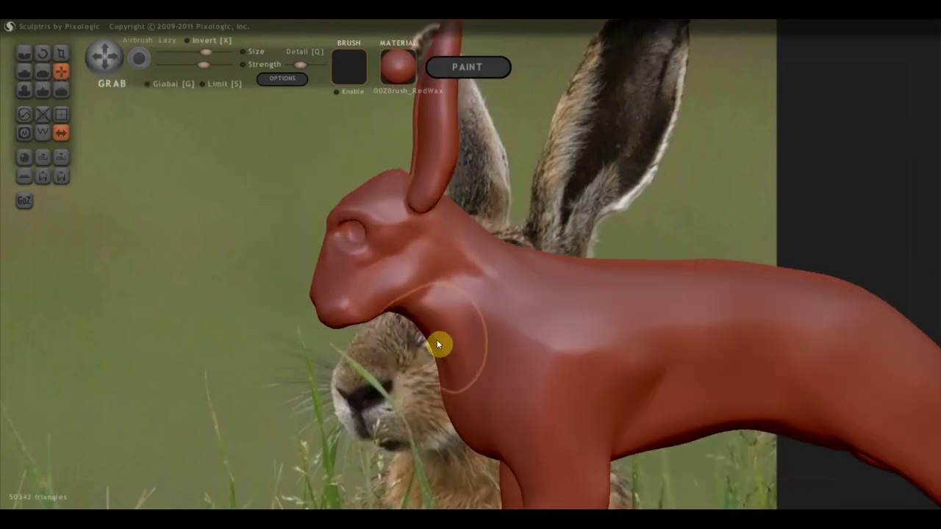
pyautogui.scroll(1, 433, 343)
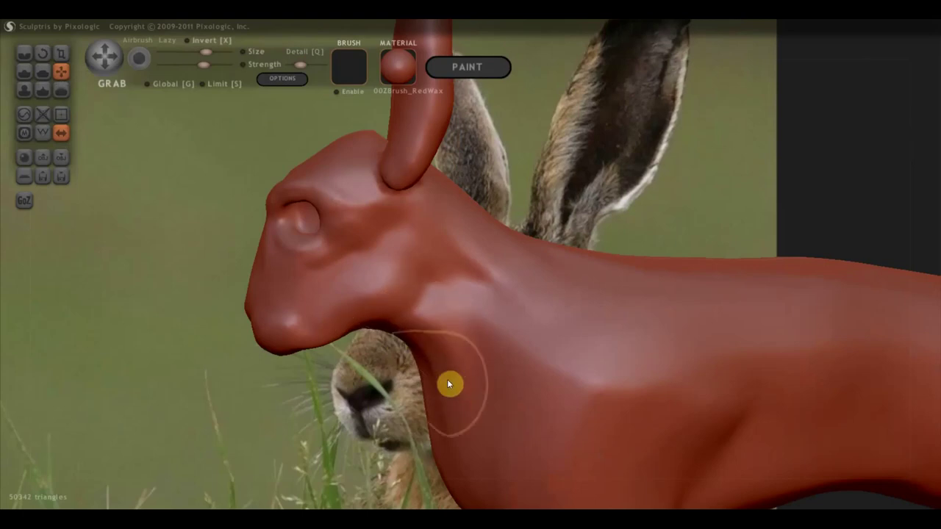
pyautogui.scroll(-1, 447, 379)
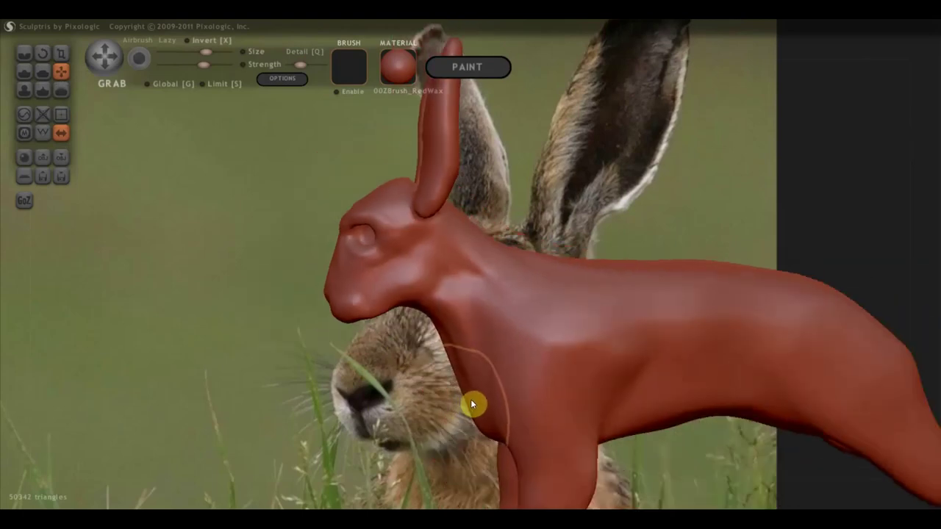
pyautogui.moveTo(526, 419); pyautogui.dragTo(422, 442, button='right')
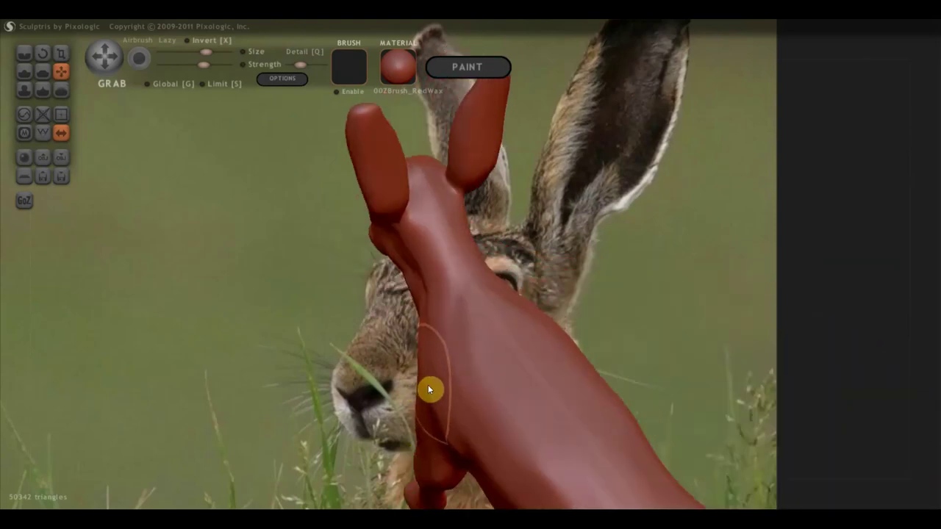
pyautogui.moveTo(424, 435)
pyautogui.mouseDown(button='right')
pyautogui.moveTo(495, 410)
pyautogui.moveTo(451, 354)
pyautogui.moveTo(450, 386)
pyautogui.moveTo(497, 437)
pyautogui.moveTo(556, 440)
pyautogui.moveTo(664, 411)
pyautogui.moveTo(632, 375)
pyautogui.moveTo(642, 389)
pyautogui.mouseUp(button='right')
pyautogui.scroll(2, 615, 381)
pyautogui.scroll(2, 615, 381)
pyautogui.moveTo(603, 344); pyautogui.dragTo(598, 382, button='right')
pyautogui.scroll(3, 465, 281)
pyautogui.moveTo(441, 277); pyautogui.dragTo(424, 263)
# - Flatten the fronts of both ears with a smaller Flatten brush
pyautogui.moveTo(425, 262); pyautogui.dragTo(470, 299, button='right')
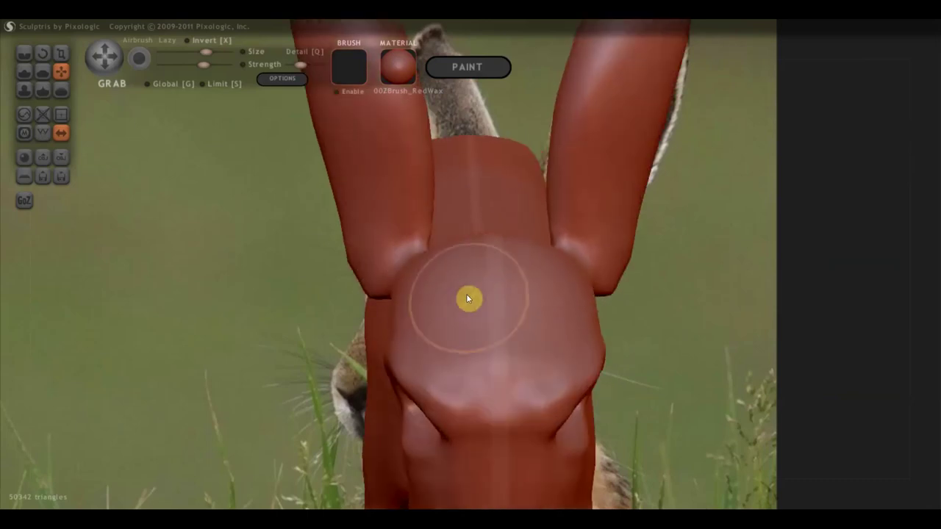
pyautogui.scroll(-1, 458, 265)
pyautogui.scroll(-3, 458, 235)
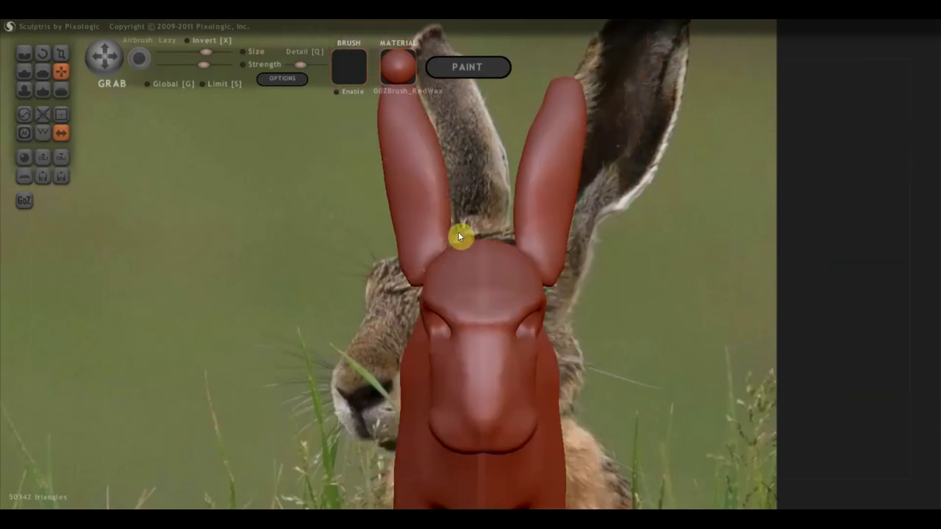
pyautogui.click(42, 71)
pyautogui.moveTo(413, 169); pyautogui.dragTo(405, 161, button='right')
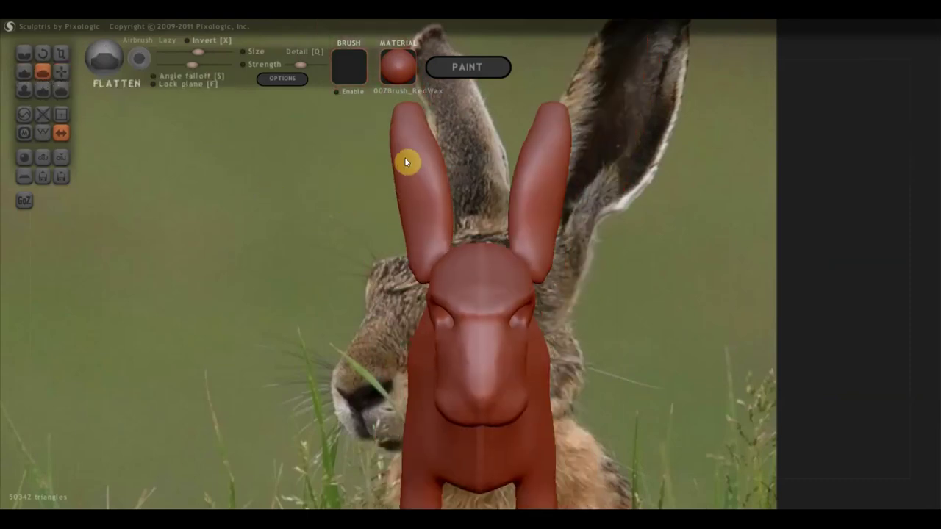
pyautogui.moveTo(211, 56); pyautogui.dragTo(189, 48)
pyautogui.moveTo(410, 137)
pyautogui.mouseDown()
pyautogui.moveTo(418, 171)
pyautogui.moveTo(405, 137)
pyautogui.mouseUp()
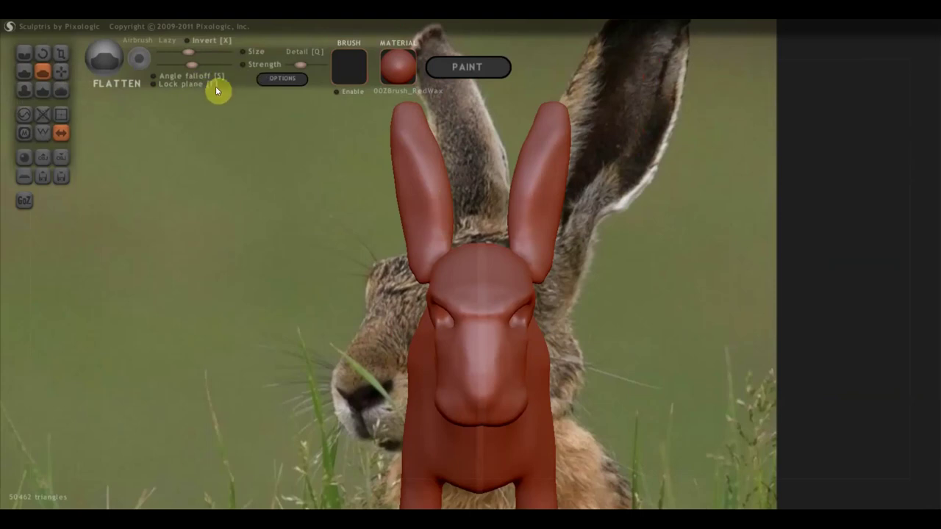
# - Resculpt the front of the left ear with a smaller Draw brush
pyautogui.click(25, 71)
pyautogui.moveTo(405, 147); pyautogui.dragTo(422, 208)
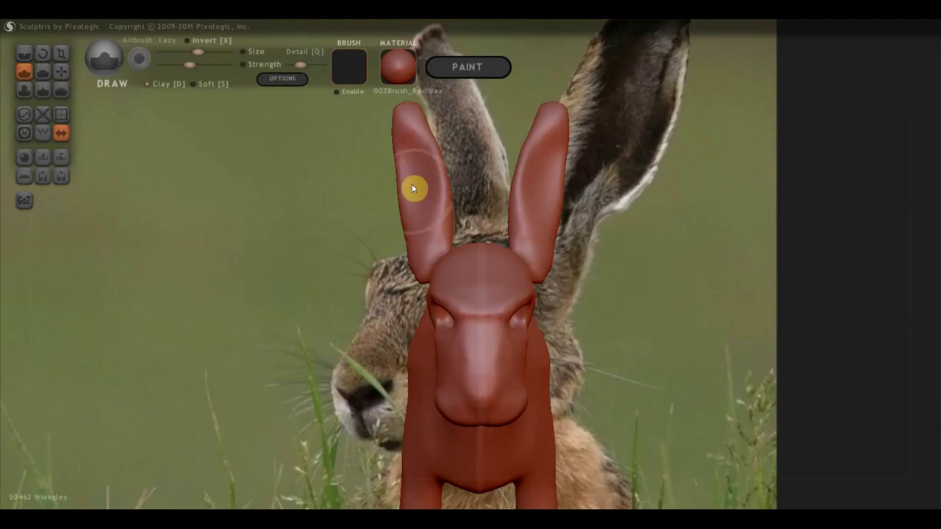
pyautogui.moveTo(196, 52); pyautogui.dragTo(188, 52)
pyautogui.moveTo(410, 143); pyautogui.dragTo(437, 265)
# - Refine both ear tips and ear bases from behind with Draw strokes
pyautogui.moveTo(436, 260)
pyautogui.mouseDown(button='right')
pyautogui.moveTo(499, 278)
pyautogui.moveTo(683, 272)
pyautogui.moveTo(565, 281)
pyautogui.moveTo(540, 138)
pyautogui.mouseUp(button='right')
pyautogui.moveTo(540, 138)
pyautogui.mouseDown()
pyautogui.moveTo(518, 151)
pyautogui.moveTo(521, 113)
pyautogui.moveTo(511, 165)
pyautogui.moveTo(527, 170)
pyautogui.moveTo(502, 140)
pyautogui.moveTo(513, 144)
pyautogui.mouseUp()
pyautogui.moveTo(521, 107)
pyautogui.mouseDown()
pyautogui.moveTo(533, 152)
pyautogui.moveTo(520, 224)
pyautogui.mouseUp()
pyautogui.moveTo(535, 276)
pyautogui.mouseDown()
pyautogui.moveTo(515, 279)
pyautogui.moveTo(492, 257)
pyautogui.moveTo(497, 241)
pyautogui.moveTo(515, 280)
pyautogui.moveTo(528, 275)
pyautogui.moveTo(489, 305)
pyautogui.moveTo(459, 284)
pyautogui.moveTo(563, 361)
pyautogui.mouseUp()
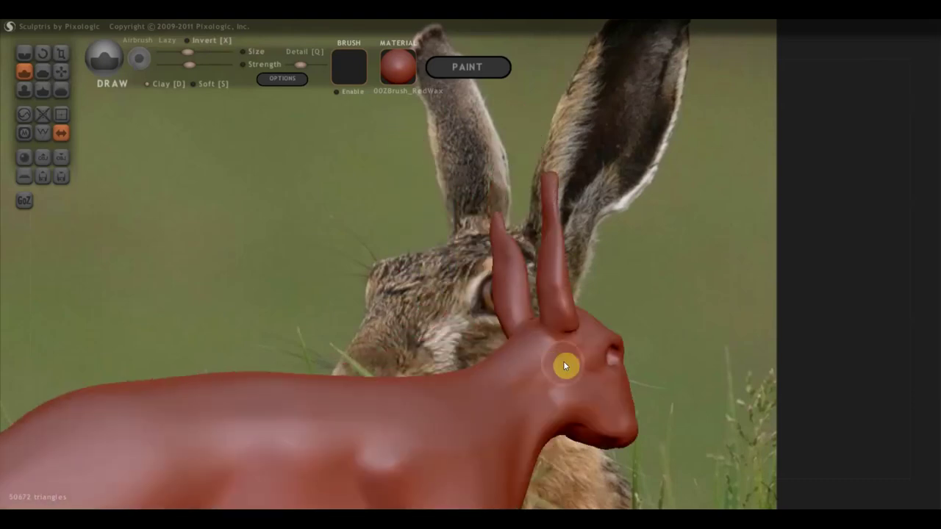
pyautogui.moveTo(578, 330); pyautogui.dragTo(498, 372)
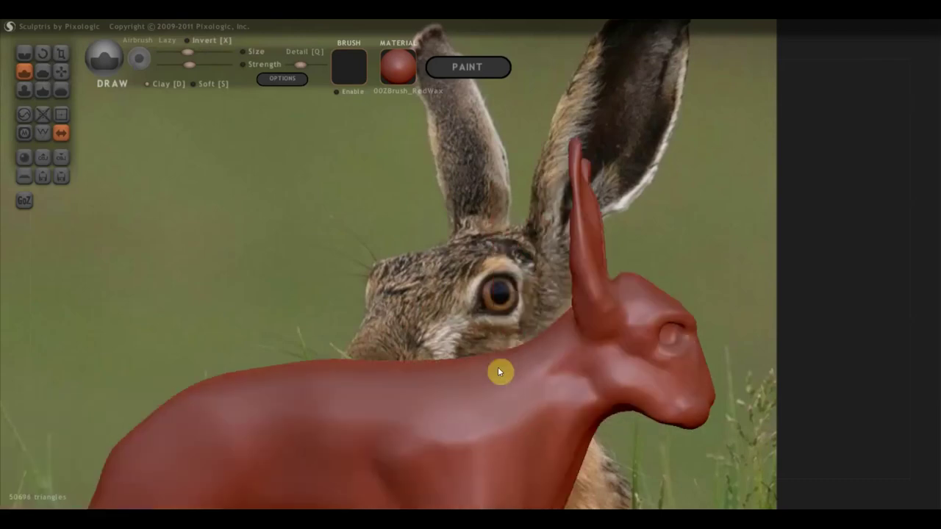
pyautogui.moveTo(498, 372)
pyautogui.mouseDown(button='right')
pyautogui.moveTo(488, 366)
pyautogui.moveTo(539, 353)
pyautogui.moveTo(500, 345)
pyautogui.moveTo(416, 358)
pyautogui.moveTo(493, 332)
pyautogui.moveTo(566, 337)
pyautogui.moveTo(233, 352)
pyautogui.mouseUp(button='right')
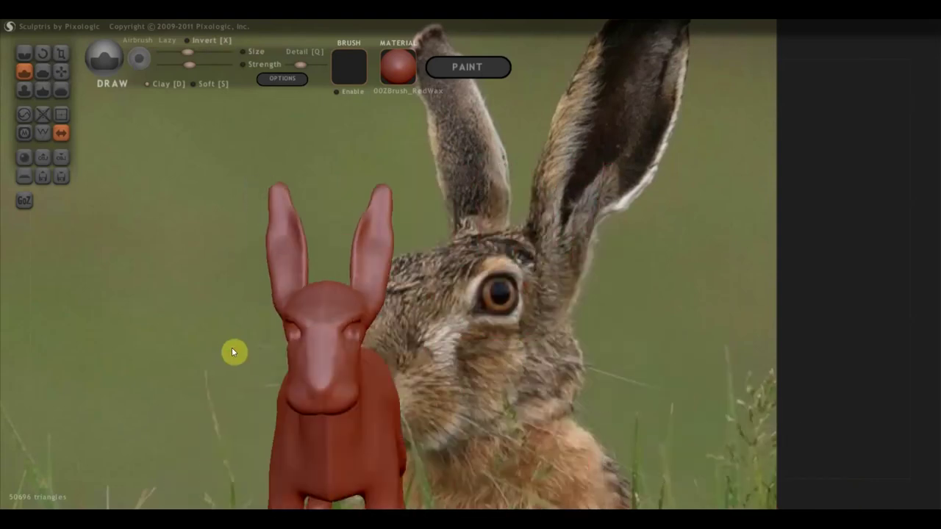
pyautogui.scroll(3, 261, 365)
pyautogui.moveTo(284, 368)
pyautogui.mouseDown(button='right')
pyautogui.moveTo(231, 273)
pyautogui.moveTo(336, 213)
pyautogui.mouseUp(button='right')
# - Carve a crease across the upper muzzle with a smaller Crease brush
pyautogui.click(24, 53)
pyautogui.scroll(5, 336, 304)
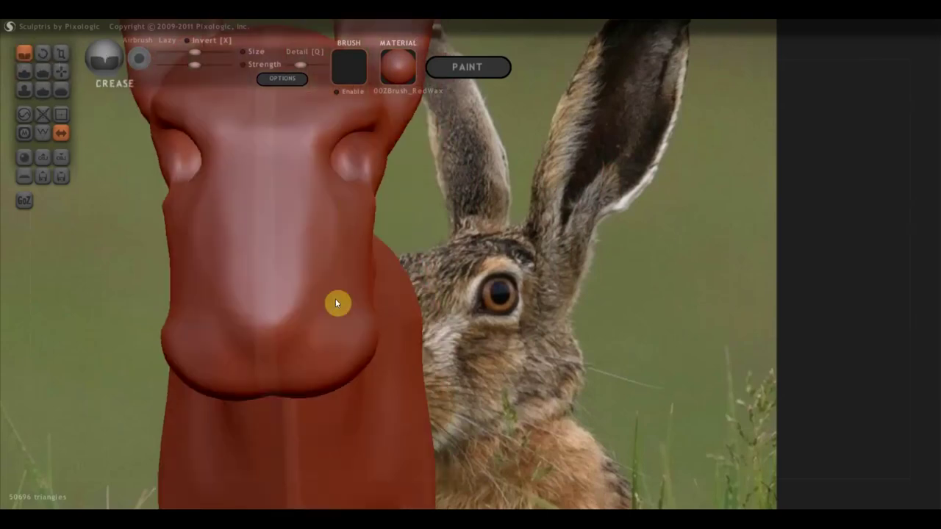
pyautogui.moveTo(335, 298); pyautogui.dragTo(395, 302, button='right')
pyautogui.moveTo(194, 51); pyautogui.dragTo(183, 52)
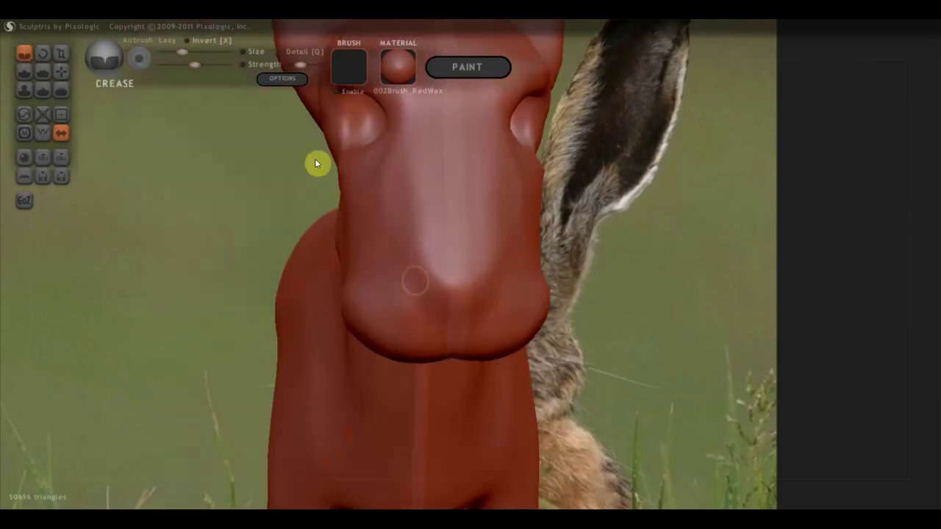
pyautogui.moveTo(315, 162); pyautogui.dragTo(450, 304)
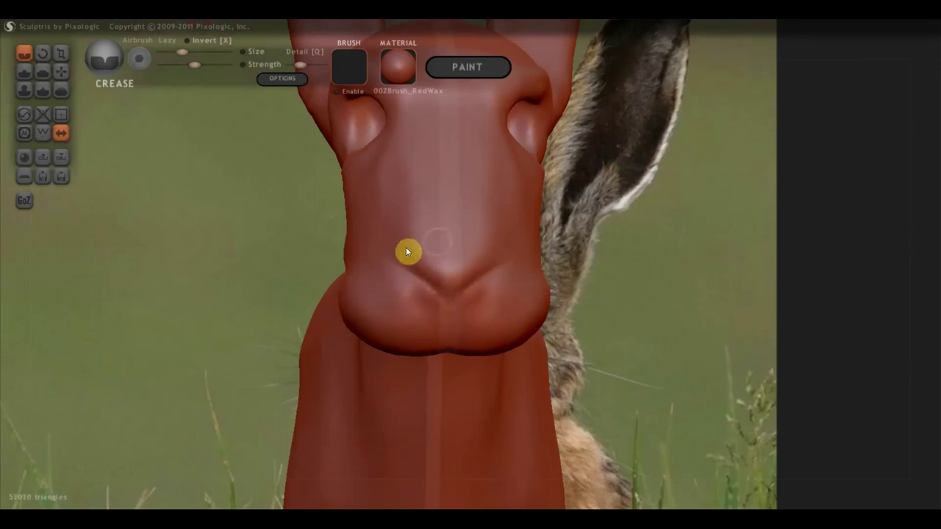
pyautogui.moveTo(422, 239); pyautogui.dragTo(484, 238)
pyautogui.moveTo(395, 247); pyautogui.dragTo(459, 244)
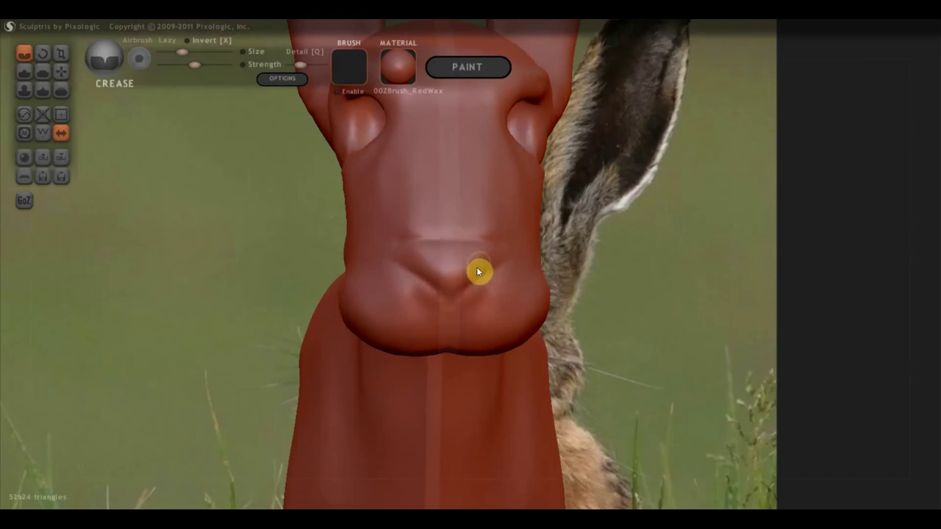
# - Crease a groove across the face and a line along the jaw
pyautogui.moveTo(476, 272)
pyautogui.mouseDown(button='right')
pyautogui.moveTo(534, 273)
pyautogui.moveTo(471, 254)
pyautogui.mouseUp(button='right')
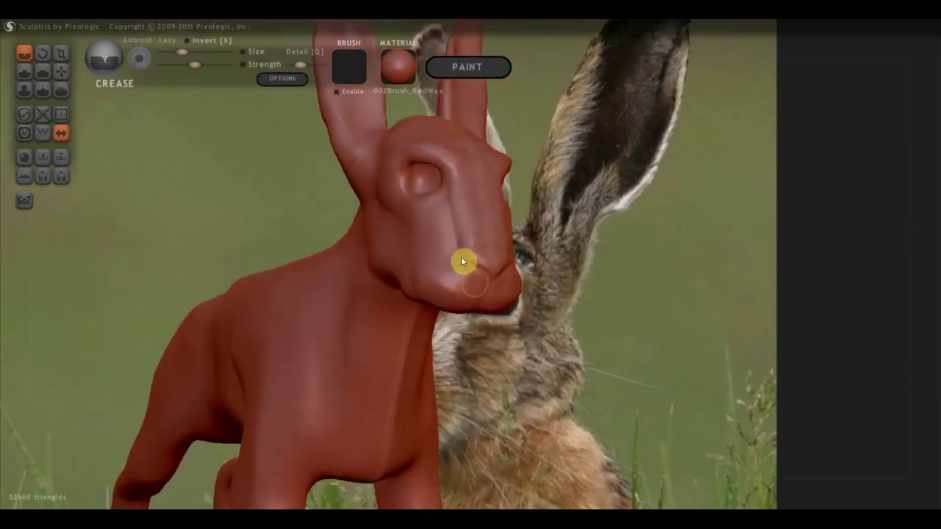
pyautogui.moveTo(464, 258)
pyautogui.mouseDown(button='right')
pyautogui.moveTo(439, 276)
pyautogui.moveTo(431, 214)
pyautogui.mouseUp(button='right')
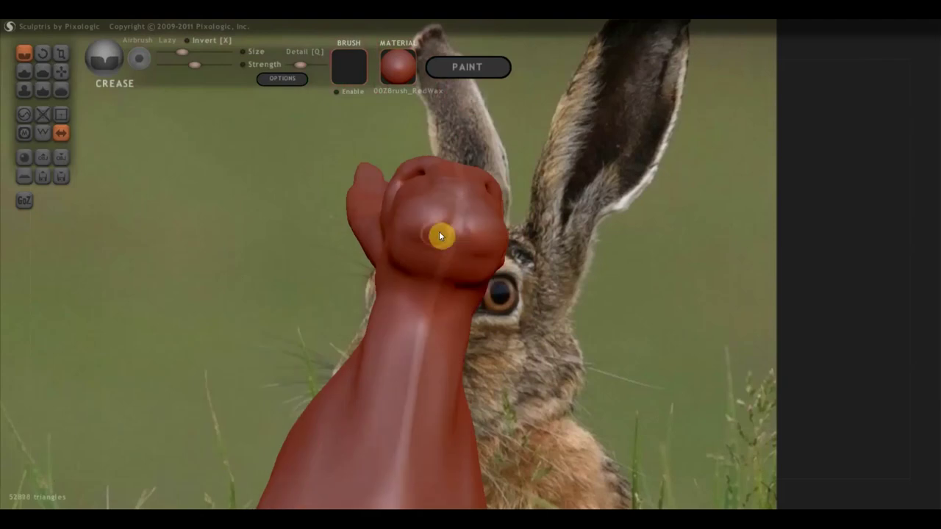
pyautogui.moveTo(441, 235)
pyautogui.mouseDown()
pyautogui.moveTo(418, 235)
pyautogui.moveTo(485, 248)
pyautogui.moveTo(442, 238)
pyautogui.mouseUp()
pyautogui.moveTo(441, 238)
pyautogui.mouseDown(button='right')
pyautogui.moveTo(456, 256)
pyautogui.moveTo(527, 292)
pyautogui.mouseUp(button='right')
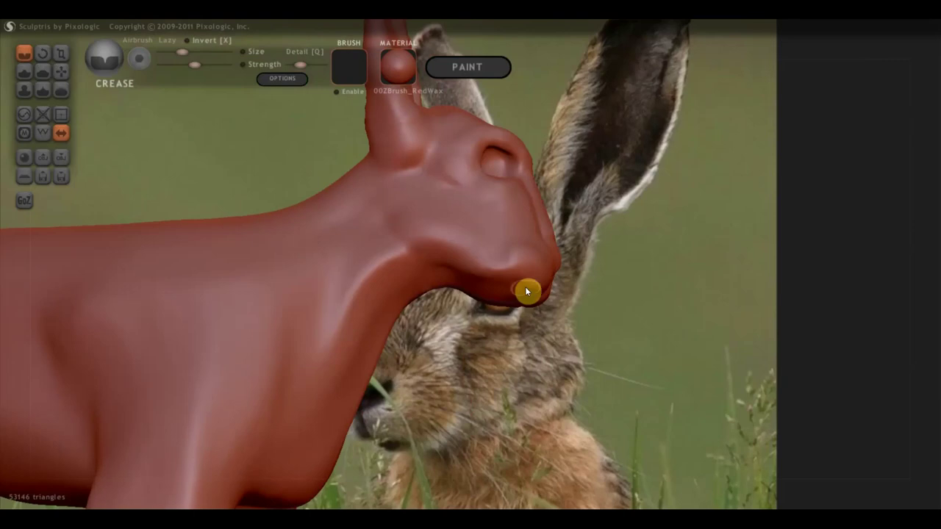
pyautogui.moveTo(527, 292)
pyautogui.mouseDown()
pyautogui.moveTo(500, 266)
pyautogui.moveTo(507, 262)
pyautogui.moveTo(470, 240)
pyautogui.mouseUp()
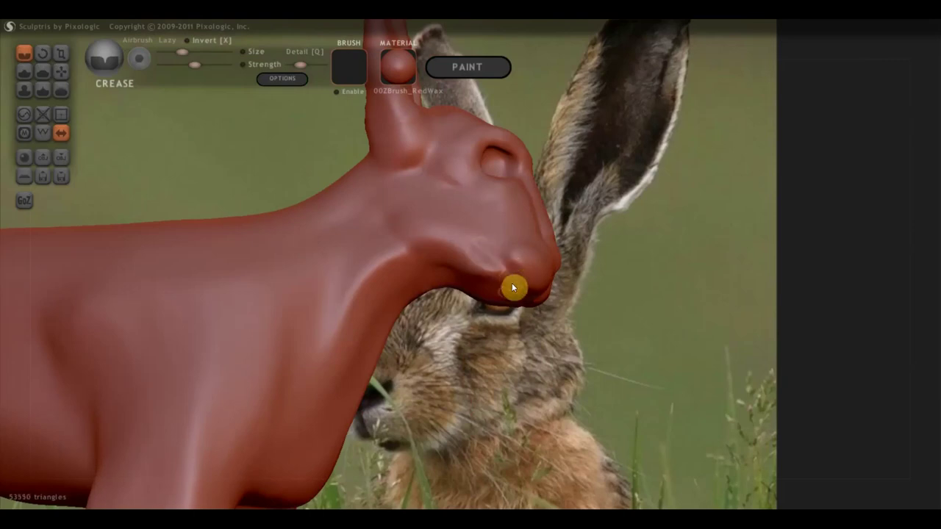
pyautogui.moveTo(514, 287)
pyautogui.mouseDown(button='right')
pyautogui.moveTo(520, 330)
pyautogui.moveTo(408, 317)
pyautogui.moveTo(401, 294)
pyautogui.moveTo(447, 301)
pyautogui.mouseUp(button='right')
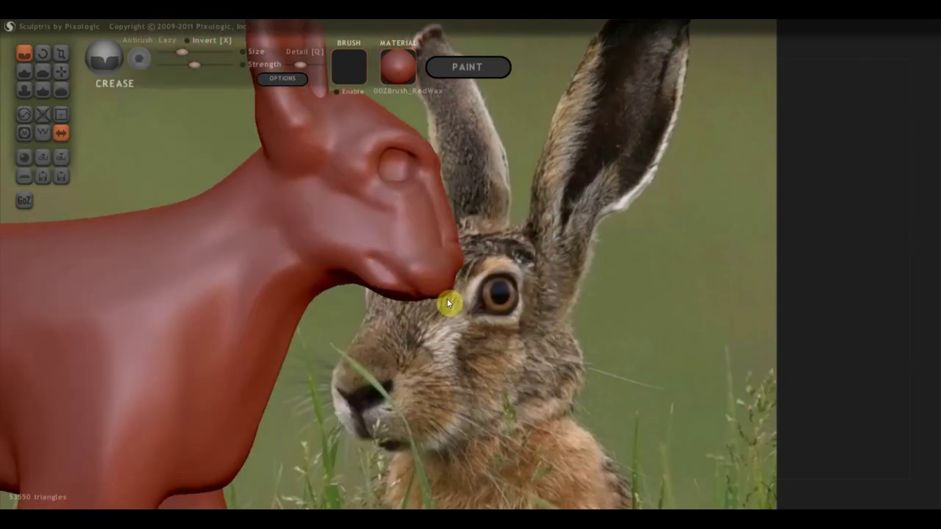
# - Flatten the neck surface and the chin with the Flatten brush
pyautogui.click(25, 71)
pyautogui.click(42, 72)
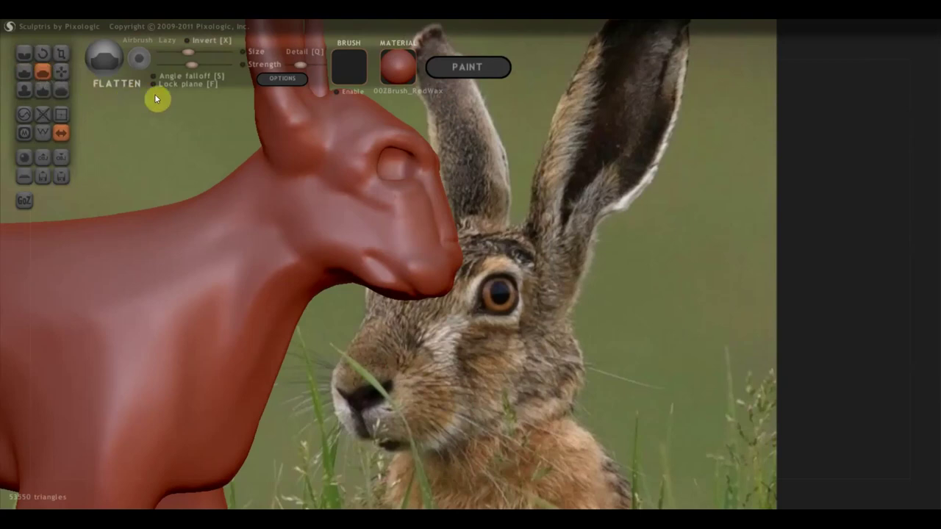
pyautogui.scroll(3, 256, 224)
pyautogui.scroll(2, 301, 226)
pyautogui.moveTo(299, 204)
pyautogui.mouseDown()
pyautogui.moveTo(310, 212)
pyautogui.moveTo(284, 188)
pyautogui.moveTo(242, 191)
pyautogui.moveTo(256, 167)
pyautogui.moveTo(332, 230)
pyautogui.mouseUp()
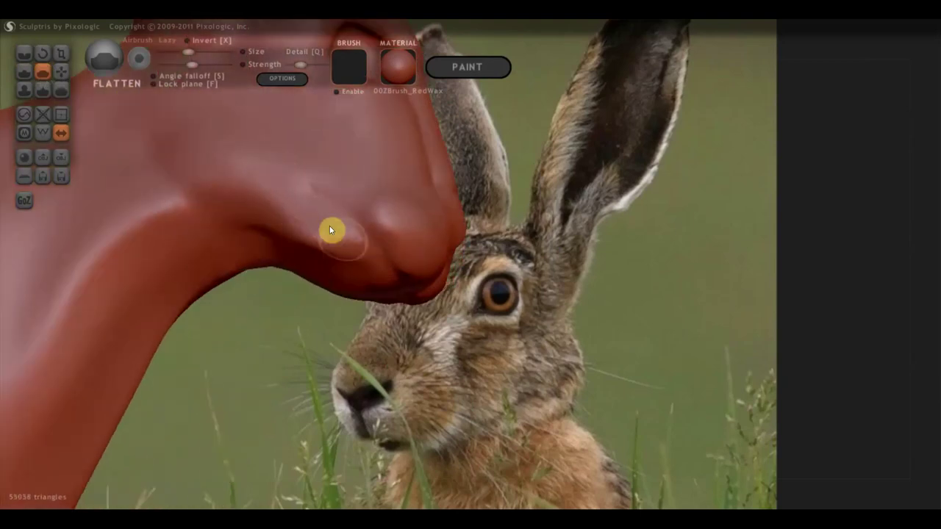
pyautogui.moveTo(341, 248)
pyautogui.mouseDown(button='right')
pyautogui.moveTo(362, 271)
pyautogui.moveTo(426, 236)
pyautogui.moveTo(412, 209)
pyautogui.mouseUp(button='right')
pyautogui.moveTo(412, 208)
pyautogui.mouseDown()
pyautogui.moveTo(422, 201)
pyautogui.moveTo(434, 213)
pyautogui.mouseUp()
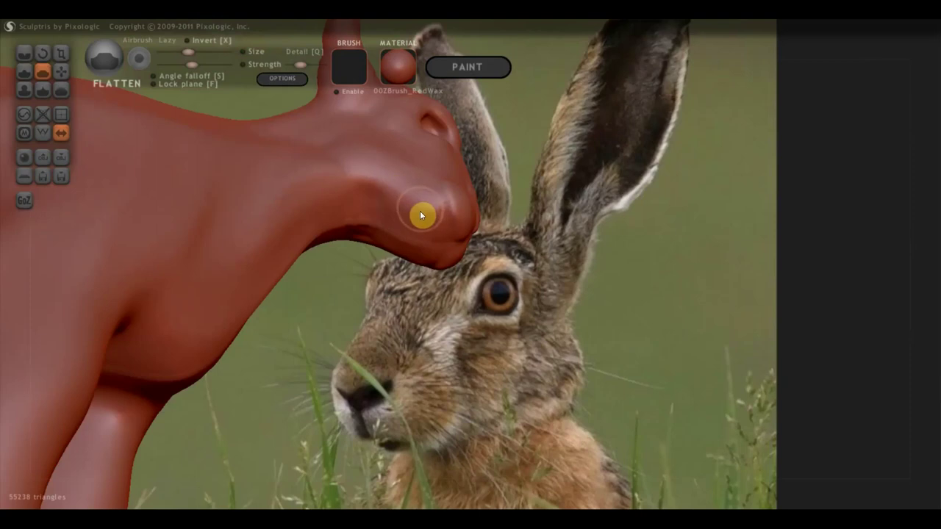
# - Build up the chin slightly with Draw, then flatten the muzzle underside
pyautogui.click(30, 70)
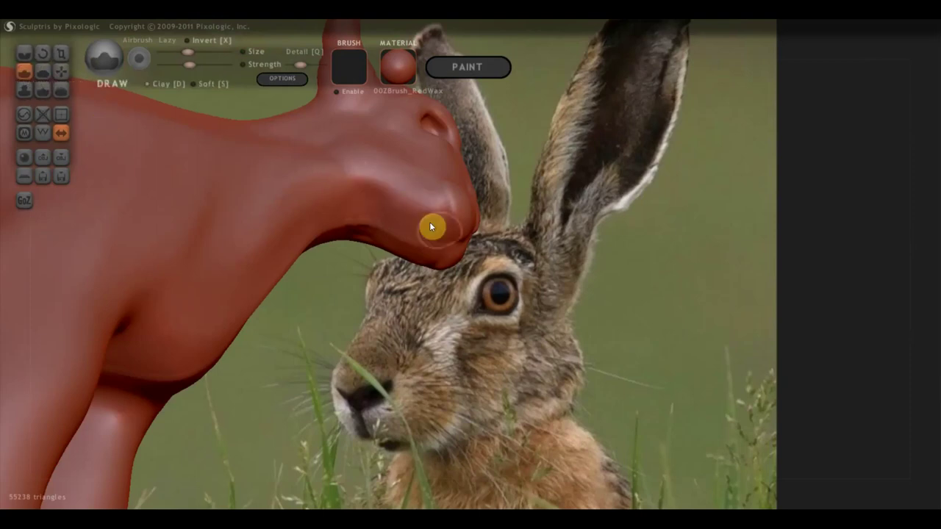
pyautogui.moveTo(426, 250)
pyautogui.mouseDown()
pyautogui.moveTo(417, 223)
pyautogui.moveTo(424, 245)
pyautogui.mouseUp()
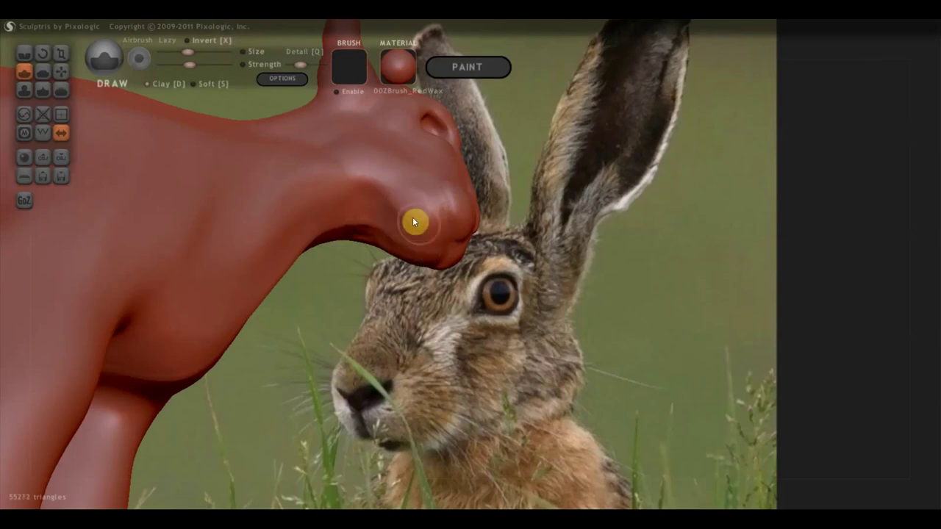
pyautogui.moveTo(410, 231)
pyautogui.mouseDown(button='right')
pyautogui.moveTo(451, 315)
pyautogui.moveTo(416, 305)
pyautogui.moveTo(251, 320)
pyautogui.moveTo(348, 326)
pyautogui.moveTo(235, 319)
pyautogui.moveTo(286, 323)
pyautogui.moveTo(349, 284)
pyautogui.mouseUp(button='right')
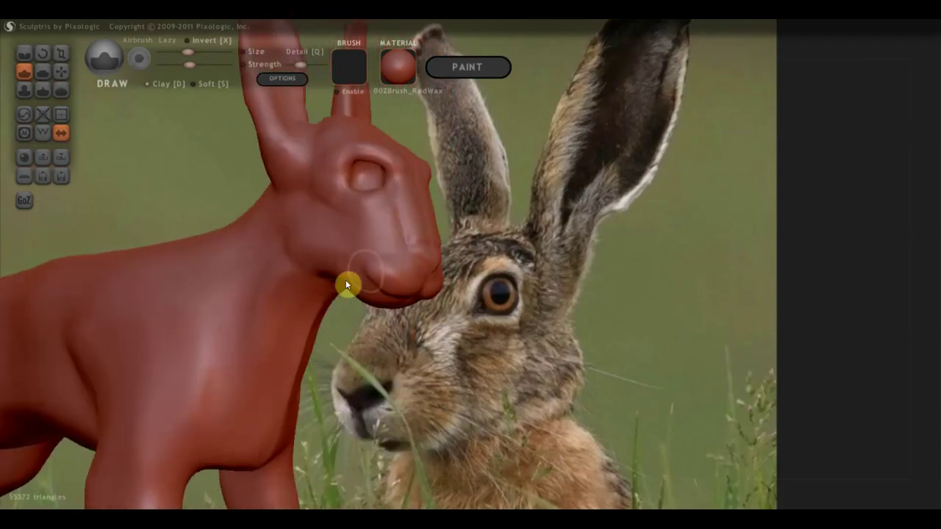
pyautogui.click(51, 75)
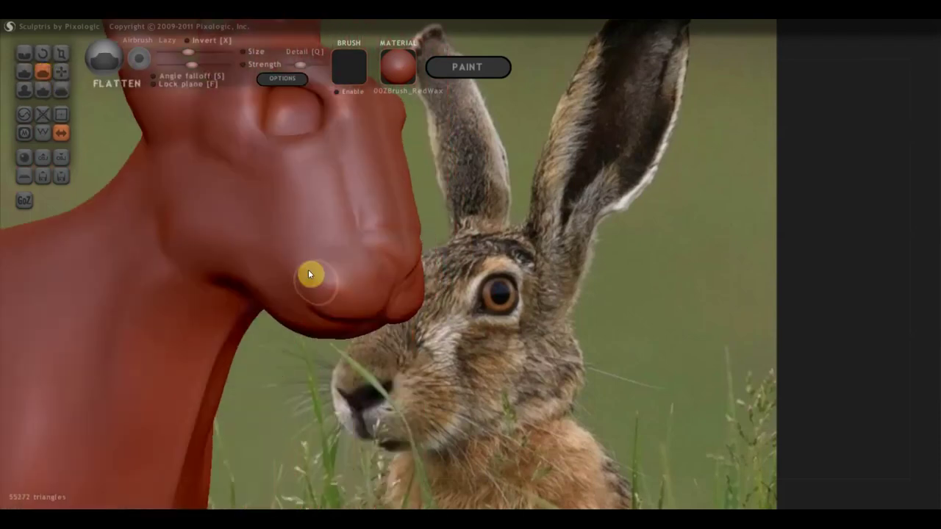
pyautogui.moveTo(349, 256)
pyautogui.mouseDown()
pyautogui.moveTo(323, 286)
pyautogui.moveTo(379, 299)
pyautogui.mouseUp()
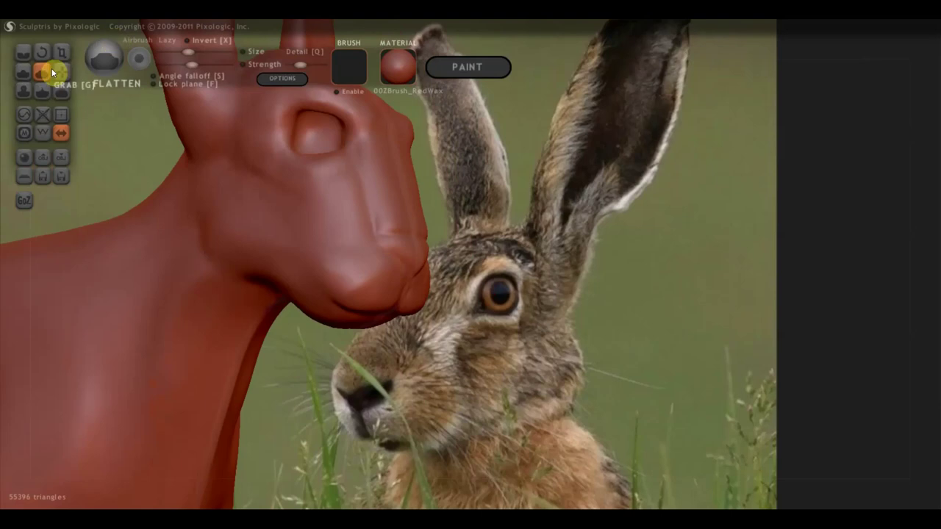
# - Grab the muzzle forward, reduce the brush size, and orbit to check the head
pyautogui.click(54, 71)
pyautogui.scroll(2, 441, 235)
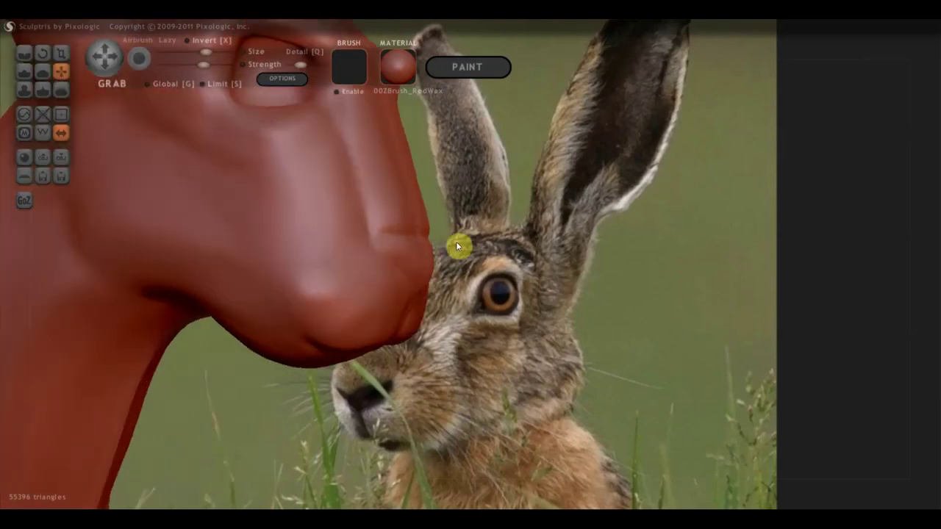
pyautogui.moveTo(411, 236); pyautogui.dragTo(434, 228)
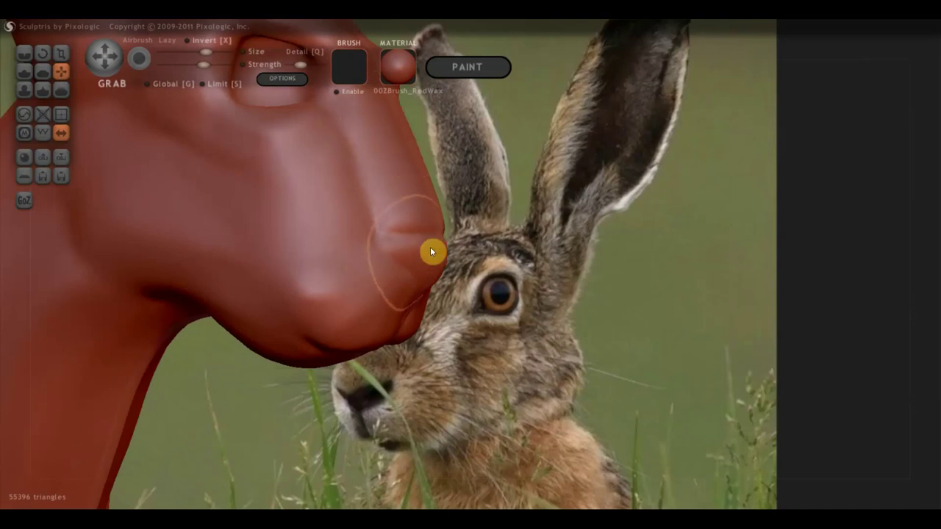
pyautogui.moveTo(206, 52); pyautogui.dragTo(193, 52)
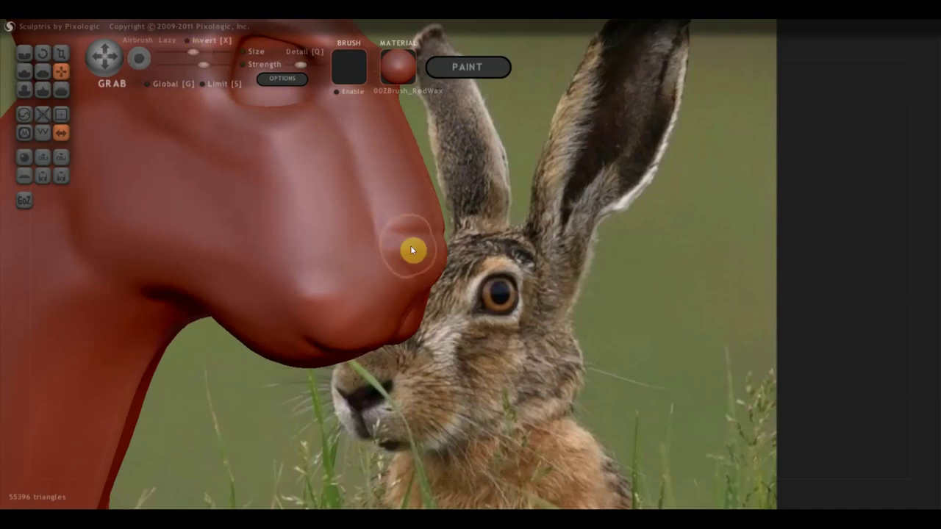
pyautogui.moveTo(431, 267)
pyautogui.mouseDown()
pyautogui.moveTo(384, 341)
pyautogui.moveTo(412, 331)
pyautogui.mouseUp()
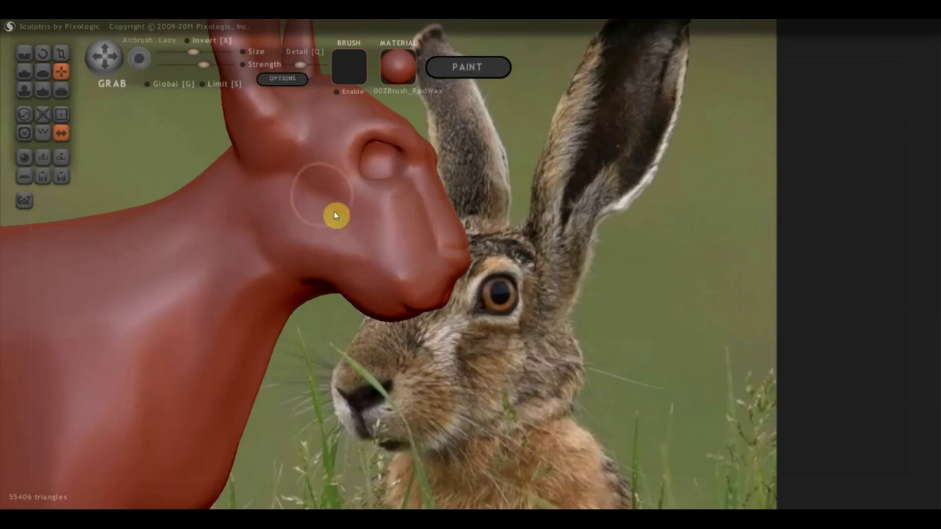
pyautogui.moveTo(425, 315)
pyautogui.mouseDown()
pyautogui.moveTo(219, 303)
pyautogui.moveTo(199, 340)
pyautogui.mouseUp()
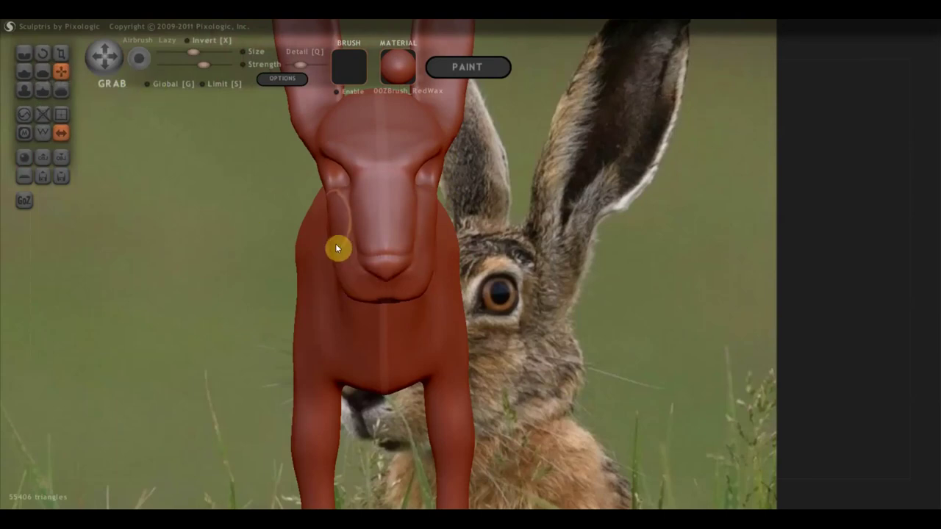
pyautogui.moveTo(330, 195)
pyautogui.mouseDown(button='right')
pyautogui.moveTo(340, 198)
pyautogui.moveTo(305, 203)
pyautogui.moveTo(445, 219)
pyautogui.mouseUp(button='right')
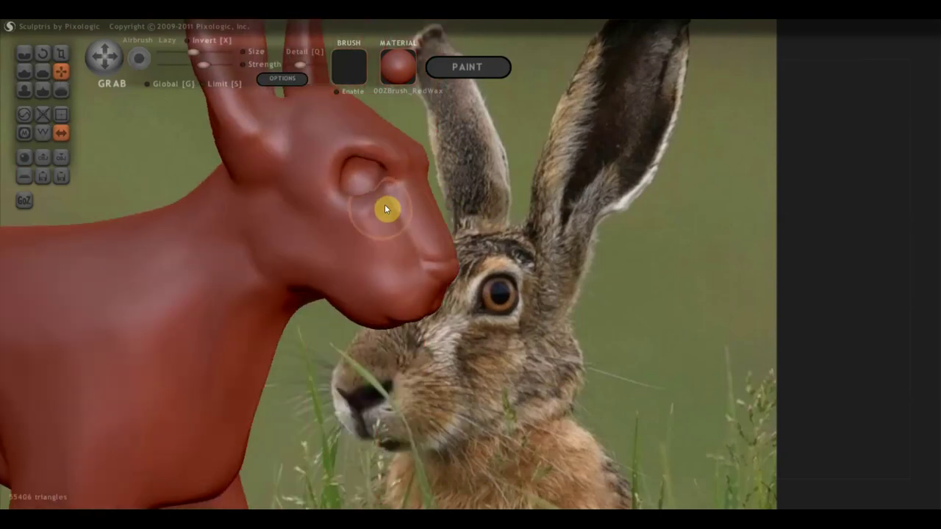
pyautogui.scroll(-2, 378, 211)
pyautogui.scroll(-2, 343, 257)
pyautogui.scroll(-2, 393, 267)
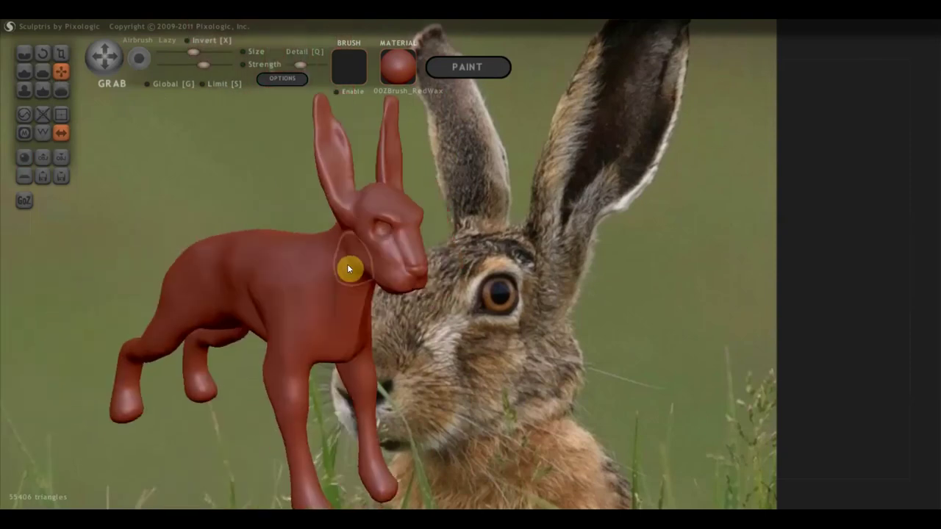
pyautogui.moveTo(357, 238)
pyautogui.mouseDown(button='right')
pyautogui.moveTo(311, 246)
pyautogui.moveTo(361, 267)
pyautogui.mouseUp(button='right')
pyautogui.moveTo(380, 305)
pyautogui.mouseDown(button='right')
pyautogui.moveTo(399, 347)
pyautogui.moveTo(429, 309)
pyautogui.mouseUp(button='right')
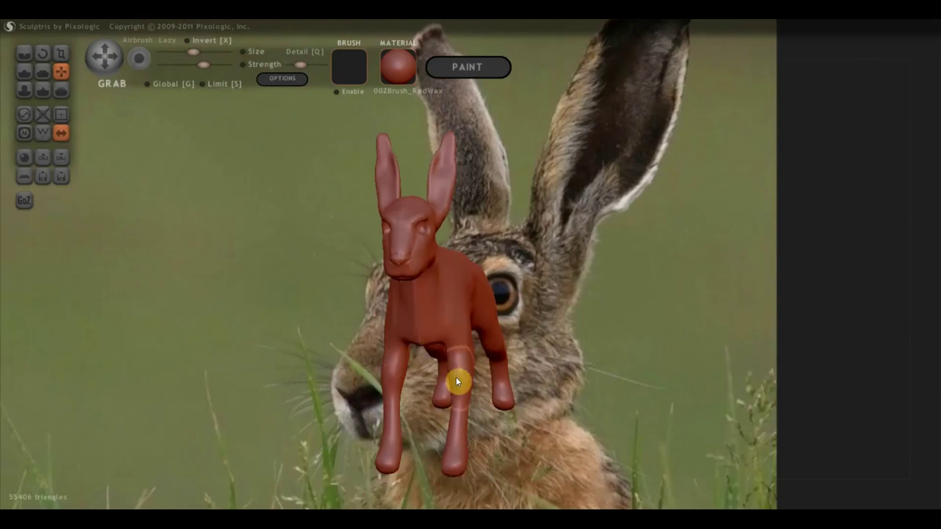
pyautogui.moveTo(458, 382)
pyautogui.mouseDown(button='right')
pyautogui.moveTo(492, 374)
pyautogui.moveTo(487, 384)
pyautogui.mouseUp(button='right')
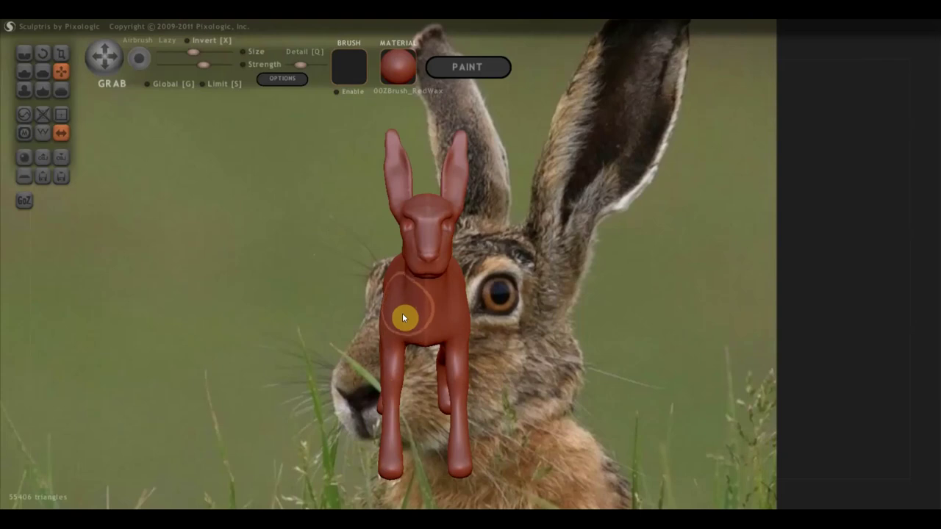
pyautogui.moveTo(396, 300); pyautogui.dragTo(574, 355, button='right')
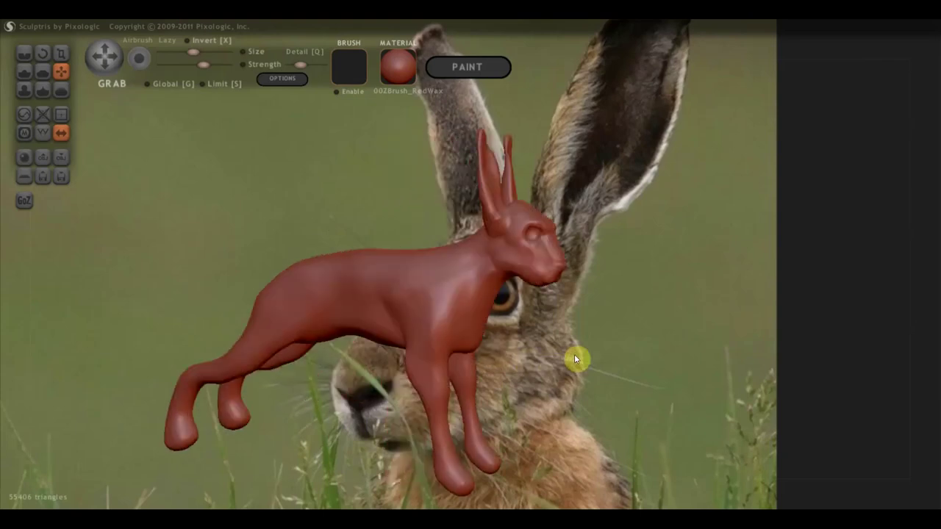
pyautogui.moveTo(479, 341)
pyautogui.mouseDown(button='right')
pyautogui.moveTo(488, 315)
pyautogui.moveTo(414, 316)
pyautogui.moveTo(375, 289)
pyautogui.moveTo(430, 347)
pyautogui.moveTo(445, 397)
pyautogui.moveTo(428, 353)
pyautogui.moveTo(637, 415)
pyautogui.mouseUp(button='right')
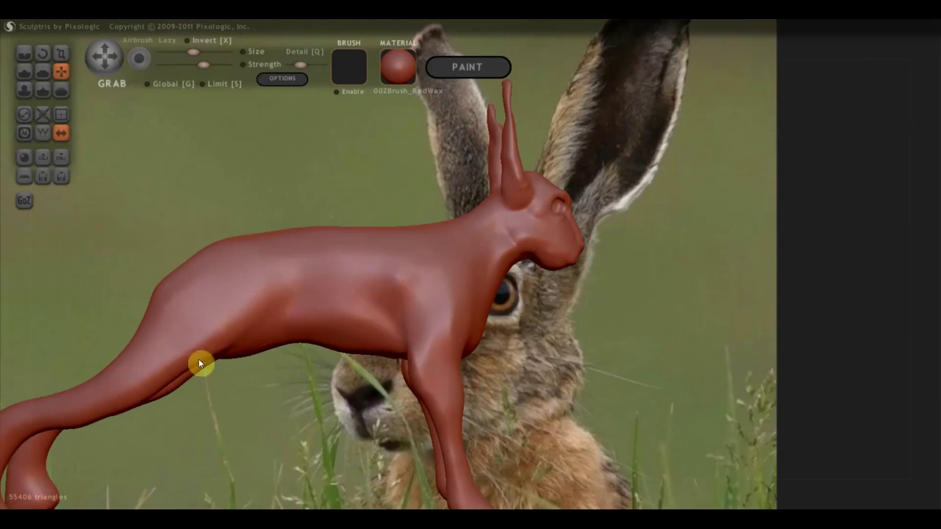
pyautogui.scroll(-3, 216, 467)
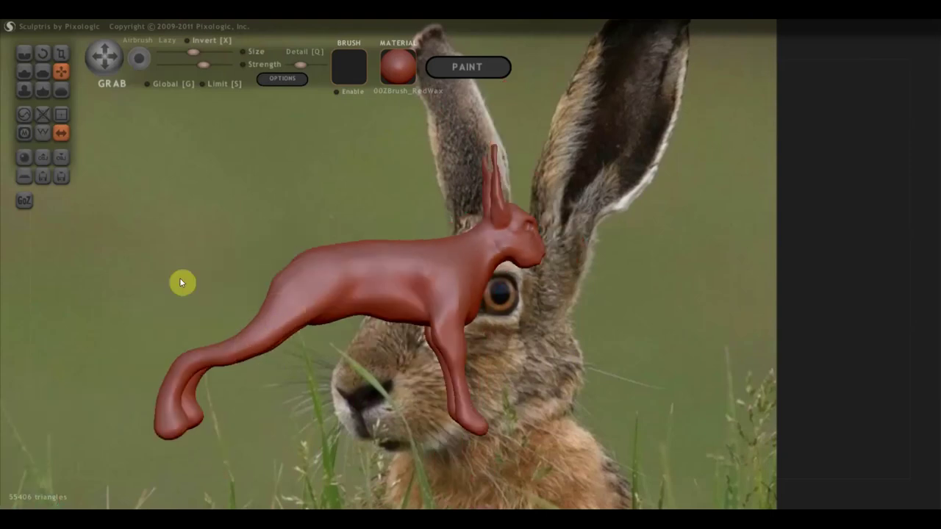
# - Orbit the hare side-on to inspect all four hanging legs
pyautogui.click(42, 71)
pyautogui.scroll(3, 278, 393)
pyautogui.moveTo(278, 393)
pyautogui.mouseDown()
pyautogui.moveTo(266, 400)
pyautogui.moveTo(396, 265)
pyautogui.mouseUp()
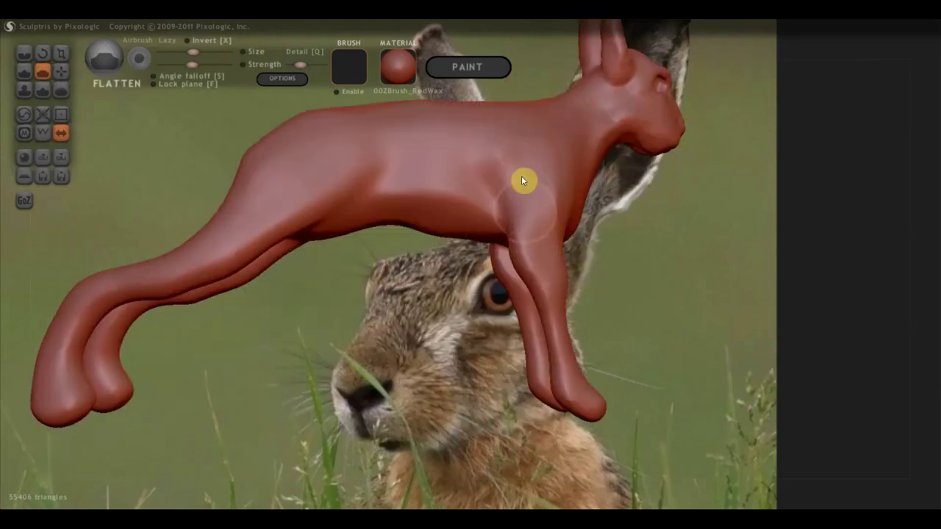
pyautogui.moveTo(557, 320)
pyautogui.mouseDown(button='right')
pyautogui.moveTo(529, 307)
pyautogui.moveTo(474, 308)
pyautogui.mouseUp(button='right')
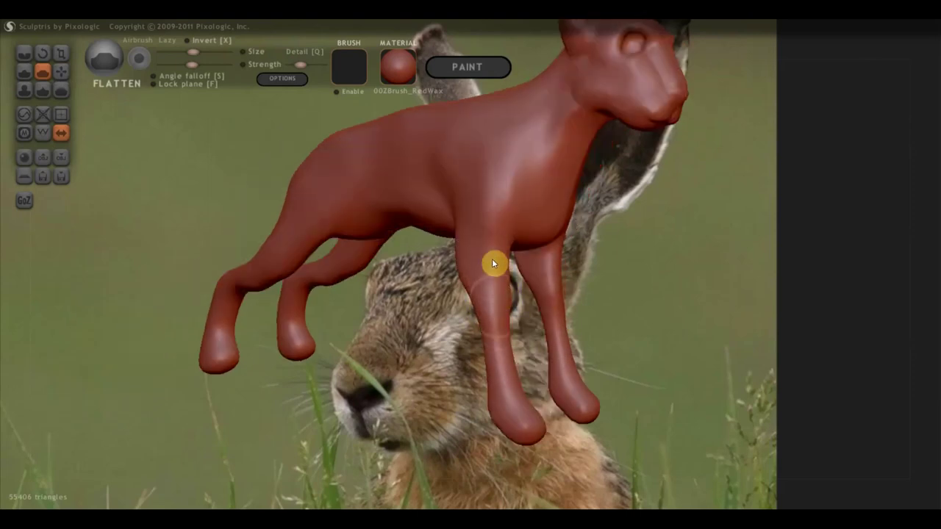
pyautogui.moveTo(520, 327); pyautogui.dragTo(597, 333, button='right')
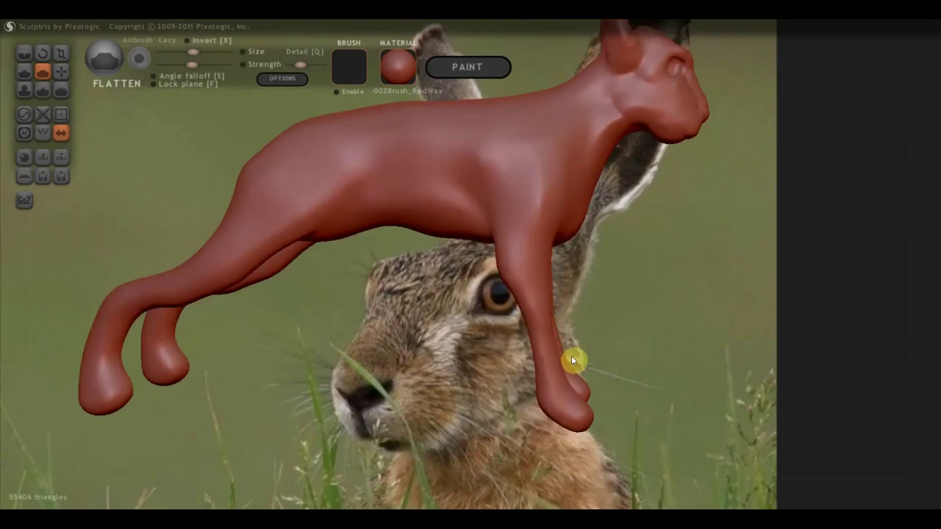
pyautogui.moveTo(571, 403)
pyautogui.mouseDown(button='right')
pyautogui.moveTo(536, 429)
pyautogui.moveTo(499, 362)
pyautogui.mouseUp(button='right')
pyautogui.scroll(1, 485, 365)
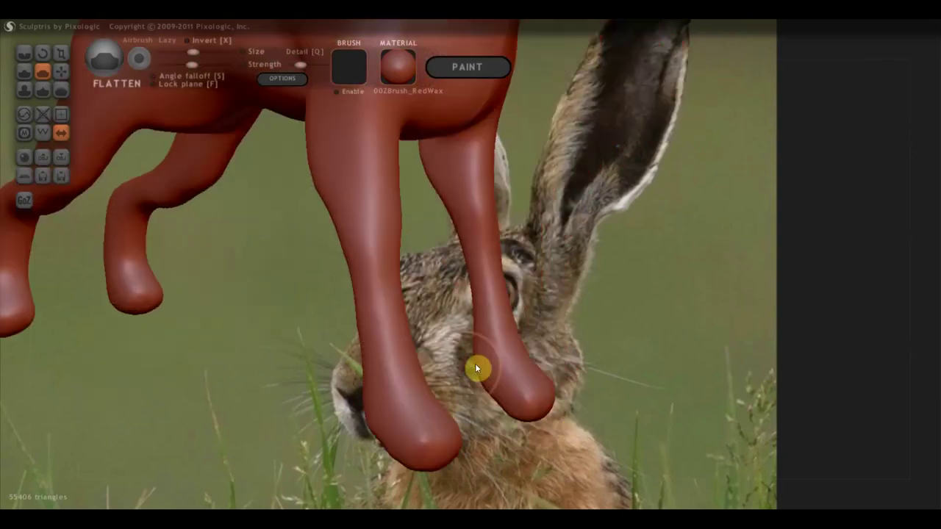
pyautogui.scroll(1, 486, 331)
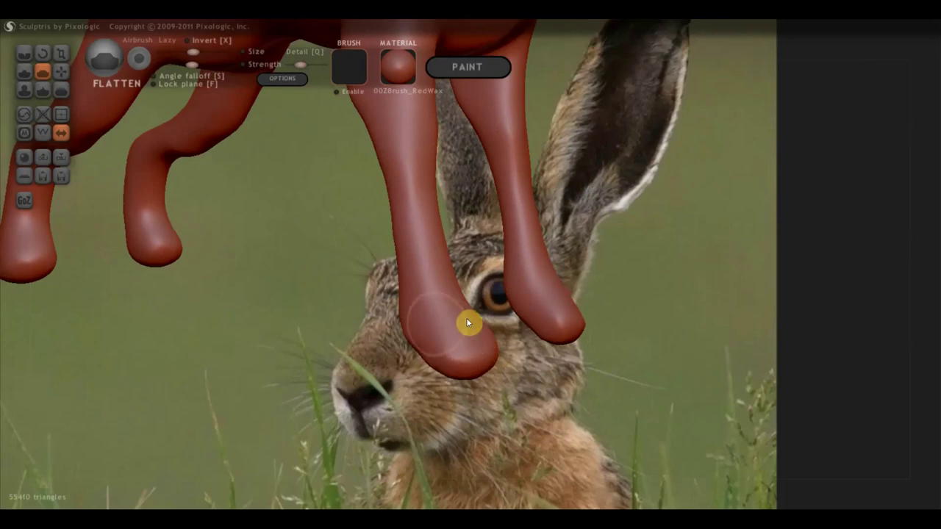
# - Pull and reshape the bulbous foot tips of two legs with the Grab brush
pyautogui.click(63, 71)
pyautogui.moveTo(220, 191); pyautogui.dragTo(394, 316, button='right')
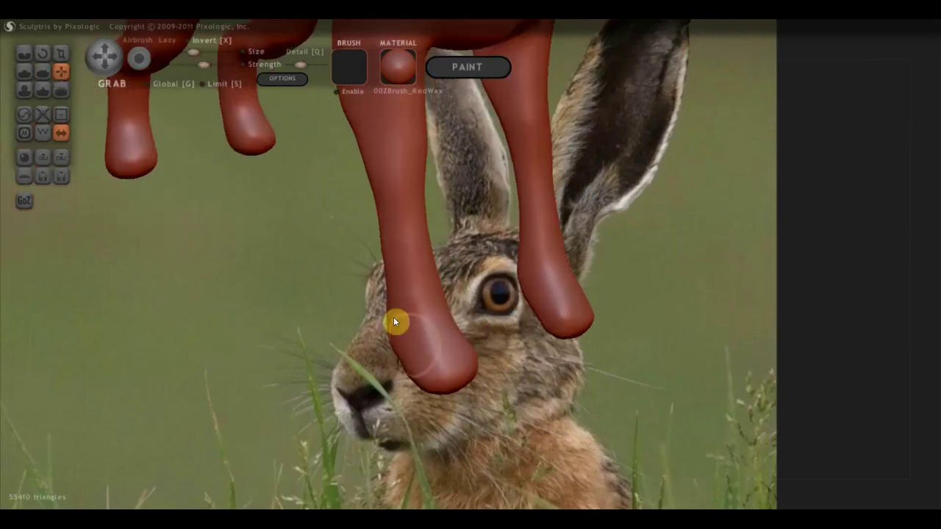
pyautogui.moveTo(427, 364)
pyautogui.mouseDown(button='right')
pyautogui.moveTo(432, 353)
pyautogui.moveTo(420, 381)
pyautogui.moveTo(415, 331)
pyautogui.moveTo(462, 353)
pyautogui.moveTo(603, 336)
pyautogui.mouseUp(button='right')
pyautogui.moveTo(513, 320)
pyautogui.mouseDown()
pyautogui.moveTo(542, 311)
pyautogui.moveTo(521, 326)
pyautogui.mouseUp()
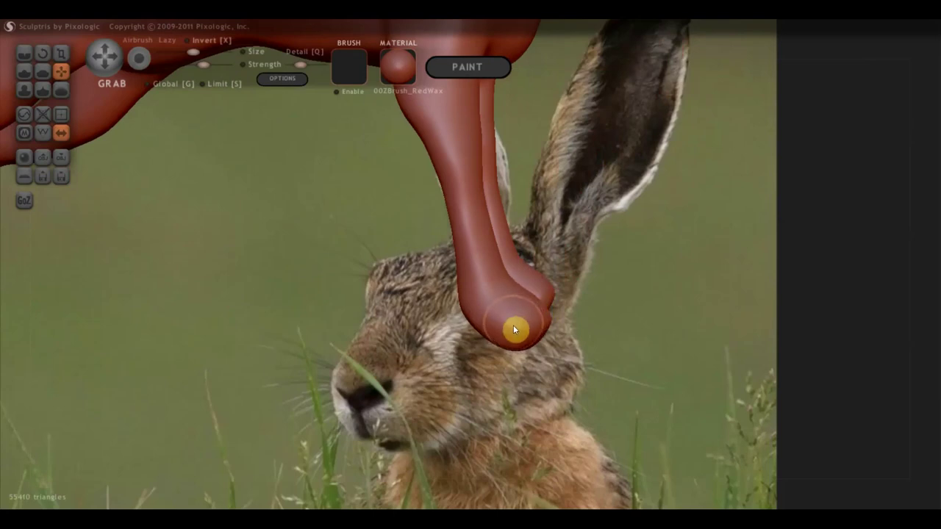
pyautogui.moveTo(515, 330)
pyautogui.mouseDown(button='right')
pyautogui.moveTo(458, 331)
pyautogui.moveTo(654, 348)
pyautogui.mouseUp(button='right')
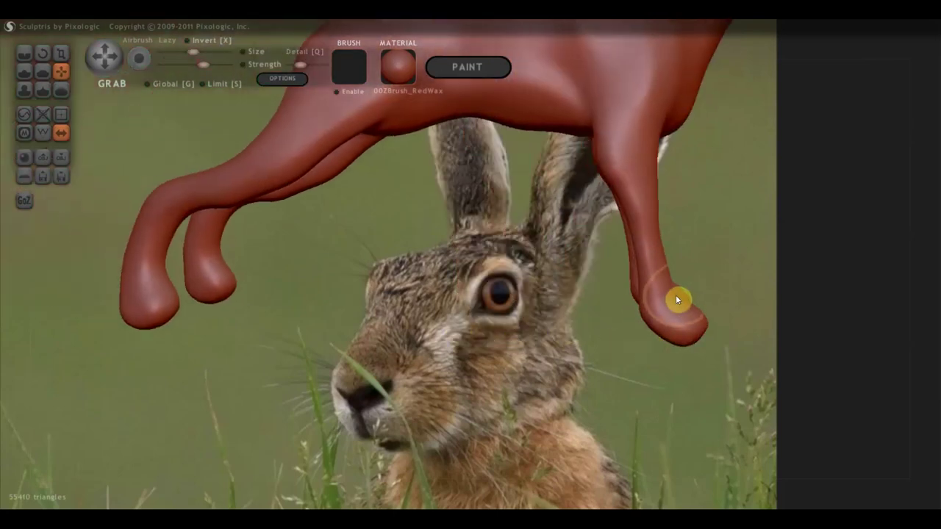
pyautogui.moveTo(677, 301); pyautogui.dragTo(675, 311)
pyautogui.moveTo(376, 357)
pyautogui.mouseDown(button='right')
pyautogui.moveTo(336, 373)
pyautogui.moveTo(334, 349)
pyautogui.moveTo(476, 362)
pyautogui.moveTo(438, 344)
pyautogui.mouseUp(button='right')
# - Flatten the bent and curled leg tips with the Flatten brush
pyautogui.click(42, 70)
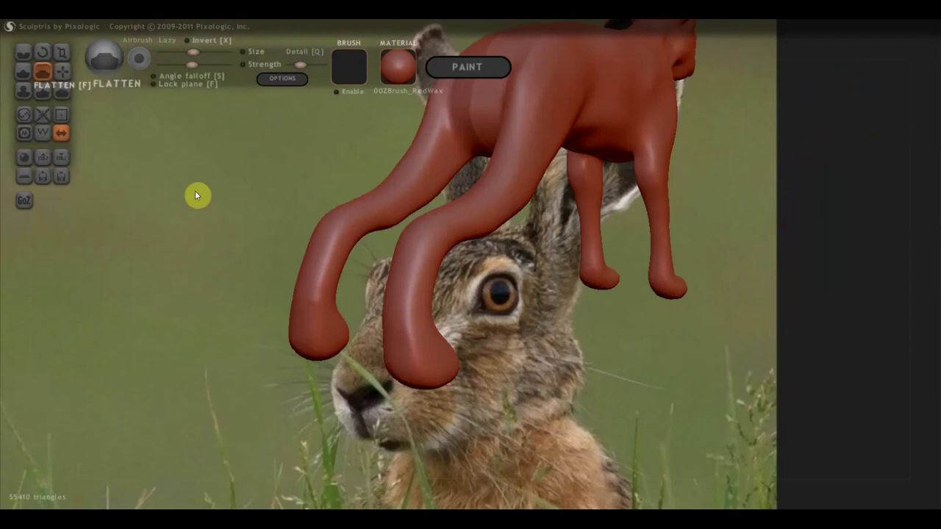
pyautogui.moveTo(195, 191); pyautogui.dragTo(413, 305, button='right')
pyautogui.moveTo(410, 302)
pyautogui.mouseDown()
pyautogui.moveTo(412, 258)
pyautogui.moveTo(429, 298)
pyautogui.moveTo(416, 298)
pyautogui.moveTo(413, 262)
pyautogui.mouseUp()
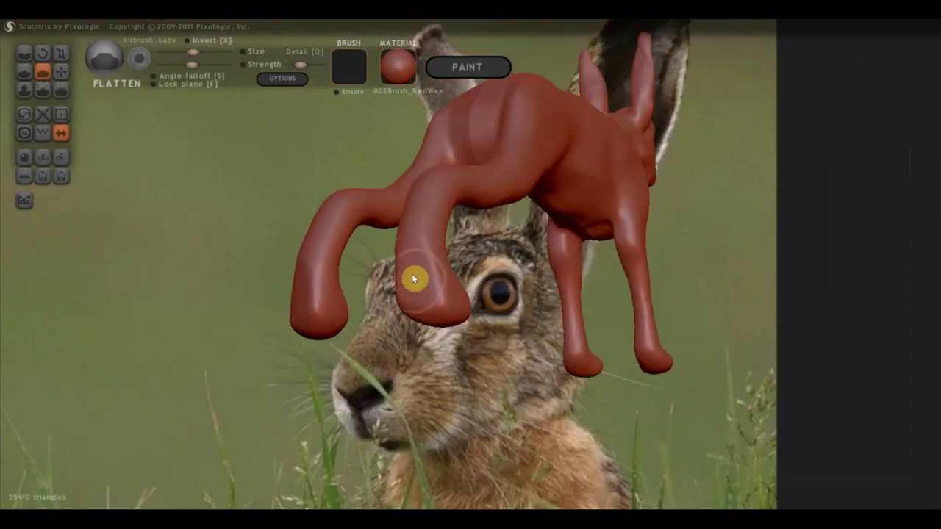
pyautogui.scroll(3, 333, 330)
pyautogui.scroll(2, 309, 336)
pyautogui.scroll(1, 331, 343)
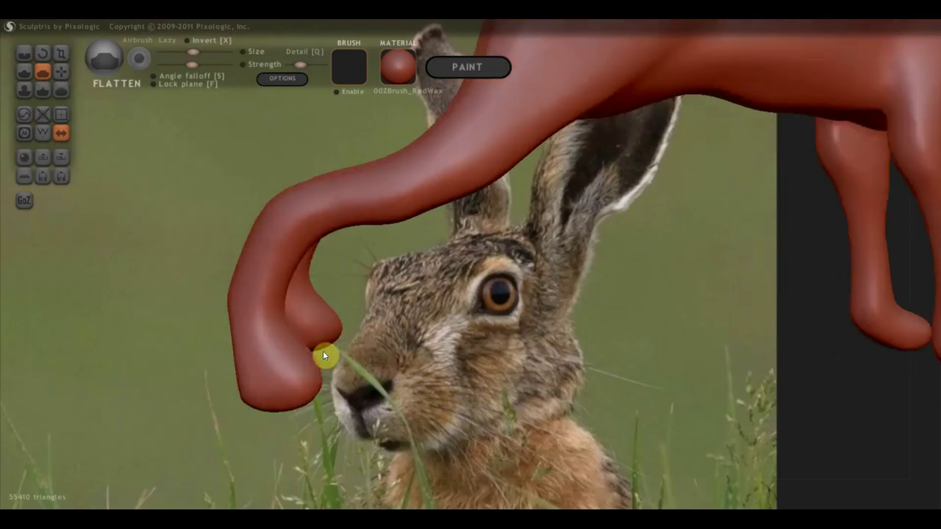
pyautogui.moveTo(279, 359)
pyautogui.mouseDown()
pyautogui.moveTo(260, 336)
pyautogui.moveTo(278, 353)
pyautogui.moveTo(303, 325)
pyautogui.mouseUp()
pyautogui.moveTo(303, 325); pyautogui.dragTo(275, 245, button='right')
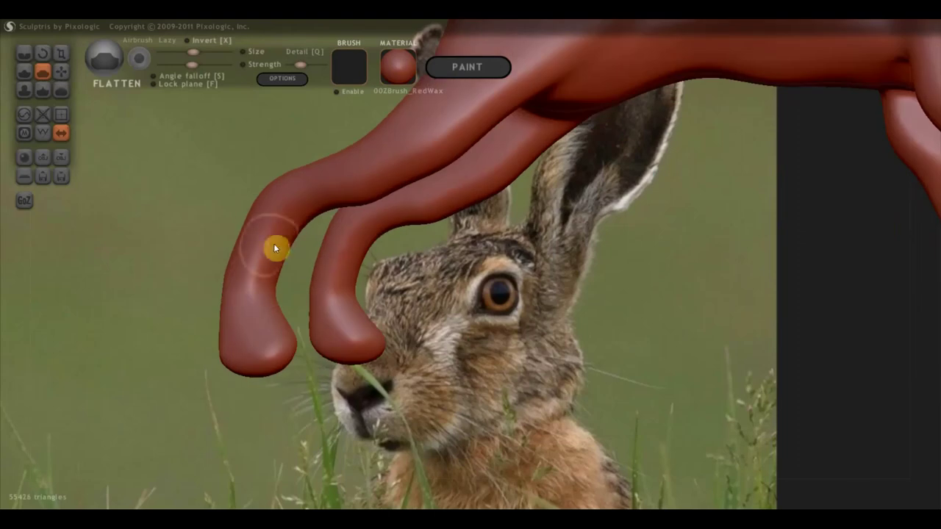
pyautogui.moveTo(252, 301)
pyautogui.mouseDown(button='right')
pyautogui.moveTo(453, 360)
pyautogui.moveTo(472, 299)
pyautogui.mouseUp(button='right')
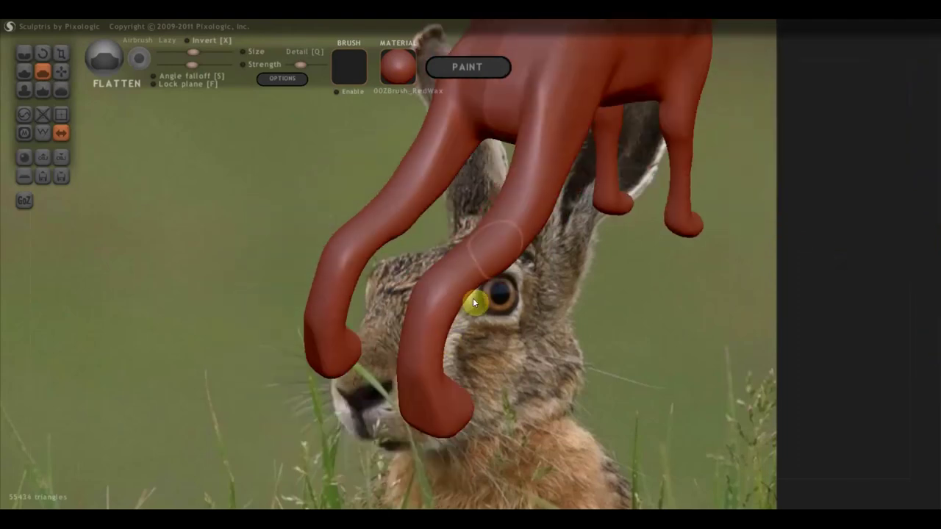
pyautogui.moveTo(535, 225)
pyautogui.mouseDown(button='right')
pyautogui.moveTo(487, 273)
pyautogui.moveTo(634, 289)
pyautogui.mouseUp(button='right')
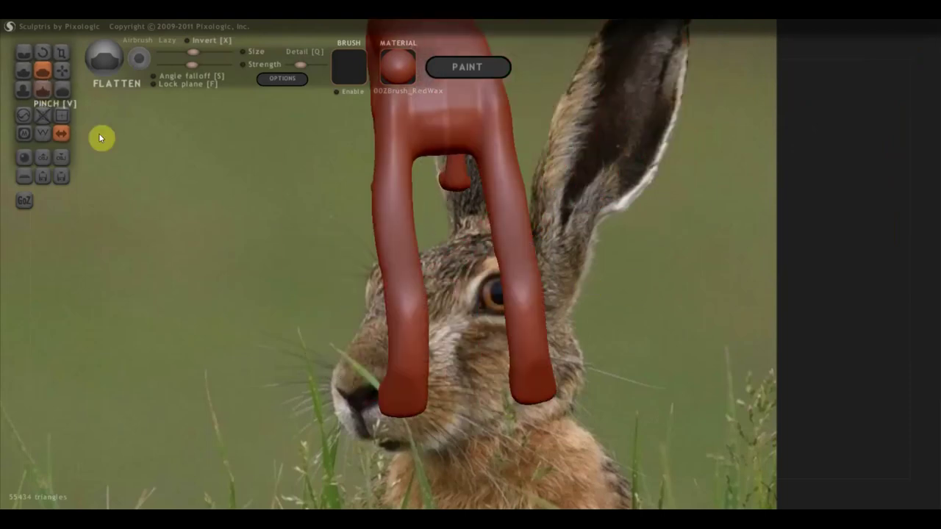
# - Build up and smooth the chest and crotch between the legs with Draw strokes
pyautogui.click(26, 74)
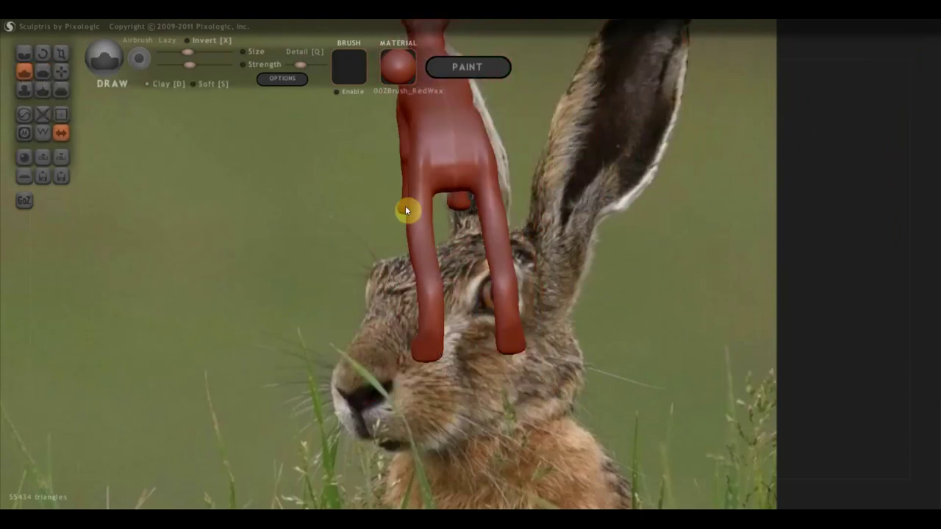
pyautogui.moveTo(405, 205); pyautogui.dragTo(461, 186, button='right')
pyautogui.moveTo(477, 193)
pyautogui.mouseDown()
pyautogui.moveTo(479, 210)
pyautogui.moveTo(465, 177)
pyautogui.mouseUp()
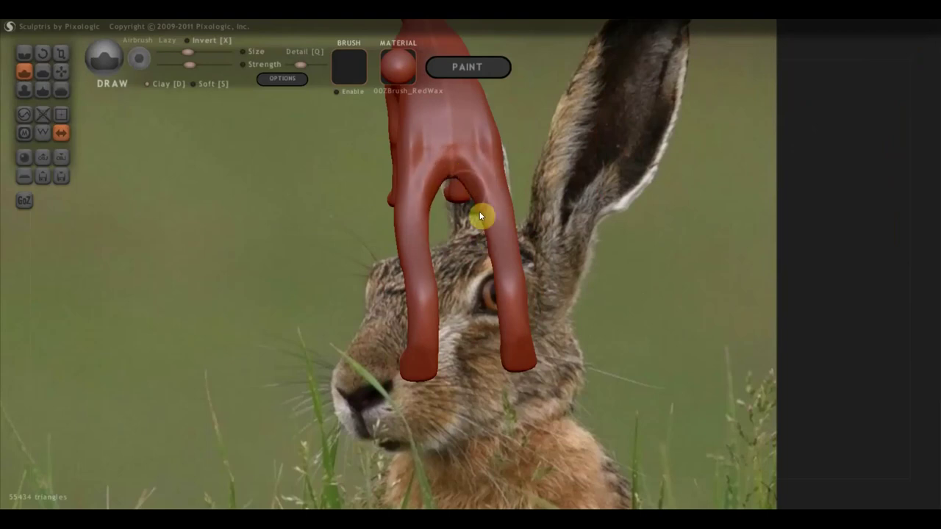
pyautogui.moveTo(482, 178)
pyautogui.mouseDown(button='right')
pyautogui.moveTo(526, 195)
pyautogui.moveTo(419, 179)
pyautogui.mouseUp(button='right')
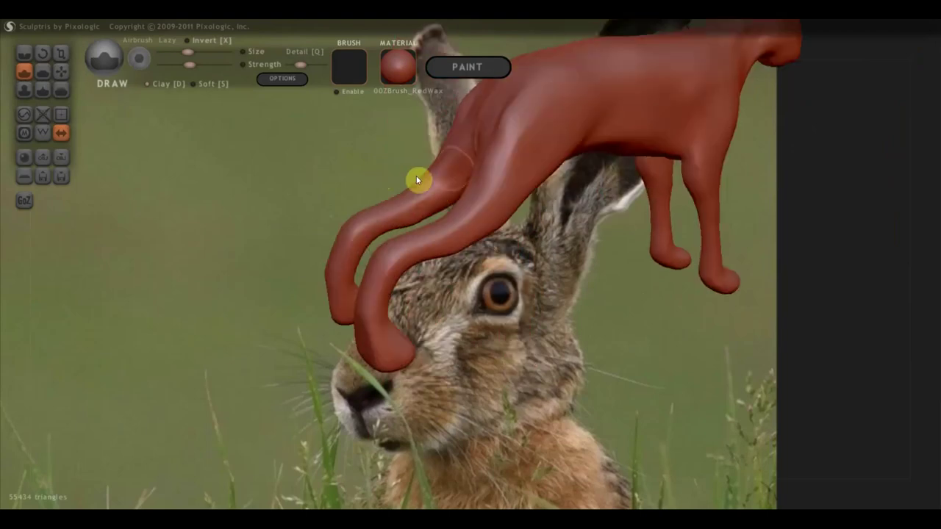
pyautogui.moveTo(492, 130)
pyautogui.mouseDown(button='right')
pyautogui.moveTo(549, 187)
pyautogui.moveTo(512, 148)
pyautogui.moveTo(478, 166)
pyautogui.mouseUp(button='right')
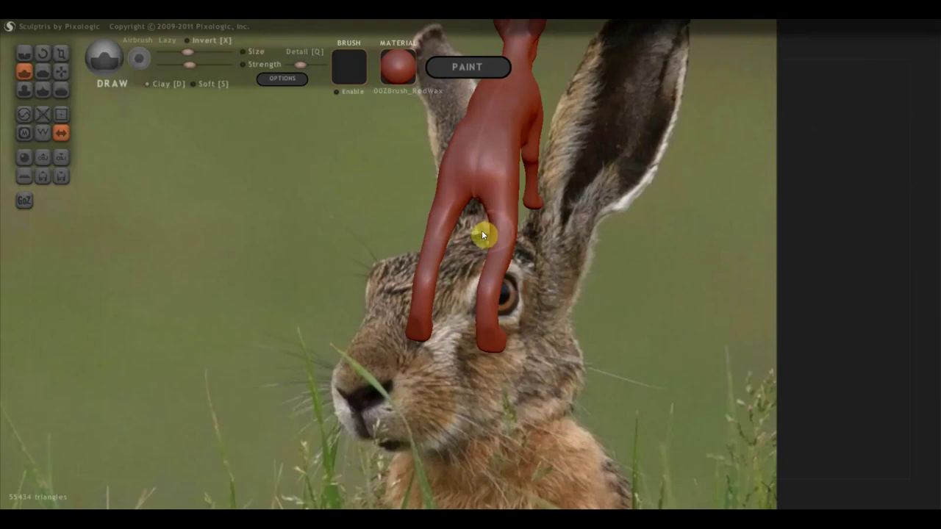
pyautogui.moveTo(481, 230)
pyautogui.mouseDown(button='right')
pyautogui.moveTo(365, 216)
pyautogui.moveTo(525, 199)
pyautogui.mouseUp(button='right')
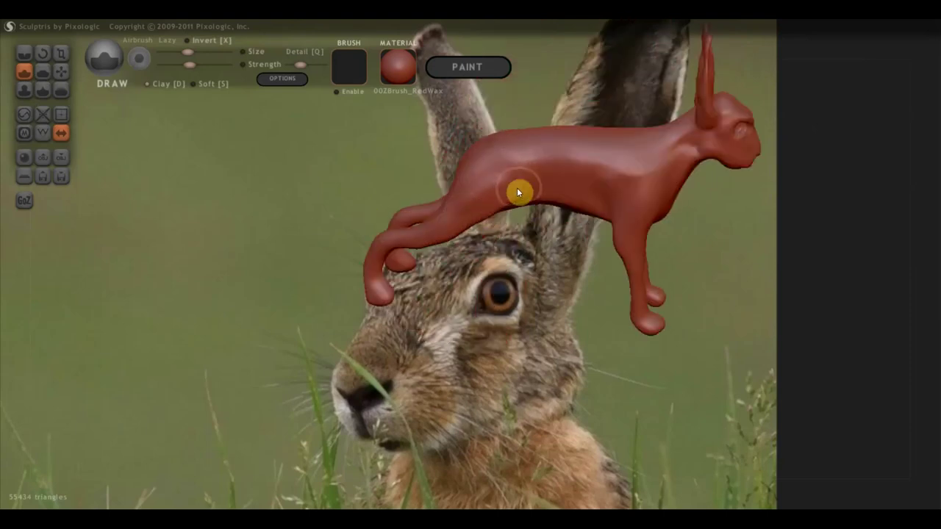
pyautogui.moveTo(461, 197)
pyautogui.mouseDown(button='right')
pyautogui.moveTo(493, 220)
pyautogui.moveTo(467, 185)
pyautogui.moveTo(495, 179)
pyautogui.moveTo(525, 123)
pyautogui.mouseUp(button='right')
pyautogui.moveTo(454, 266)
pyautogui.mouseDown(button='right')
pyautogui.moveTo(480, 216)
pyautogui.moveTo(437, 251)
pyautogui.mouseUp(button='right')
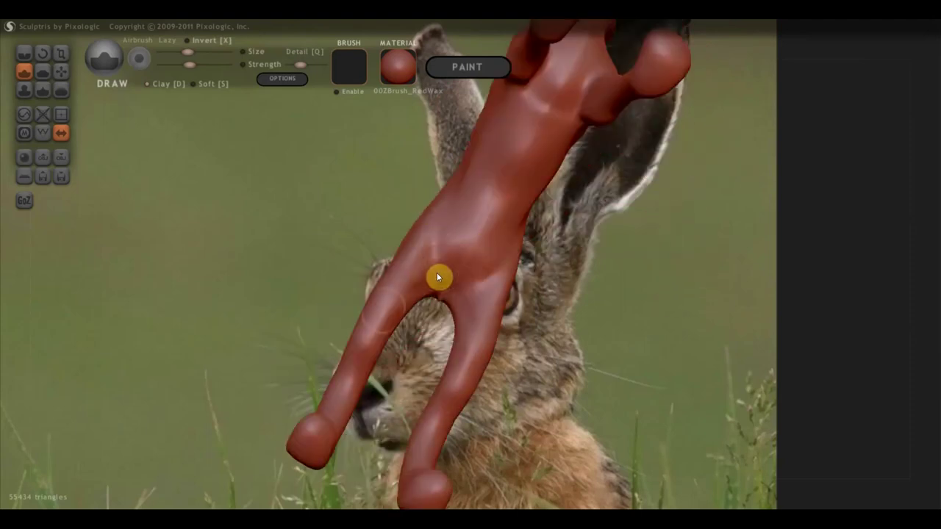
pyautogui.moveTo(392, 317); pyautogui.dragTo(401, 319, button='right')
pyautogui.moveTo(399, 319)
pyautogui.keyDown('shift'); pyautogui.mouseDown()
pyautogui.moveTo(439, 250)
pyautogui.moveTo(453, 250)
pyautogui.moveTo(446, 281)
pyautogui.moveTo(380, 348)
pyautogui.moveTo(434, 256)
pyautogui.moveTo(357, 363)
pyautogui.mouseUp(); pyautogui.keyUp('shift')
pyautogui.moveTo(356, 363)
pyautogui.mouseDown(button='right')
pyautogui.moveTo(350, 353)
pyautogui.moveTo(431, 326)
pyautogui.moveTo(498, 321)
pyautogui.moveTo(477, 313)
pyautogui.moveTo(513, 352)
pyautogui.mouseUp(button='right')
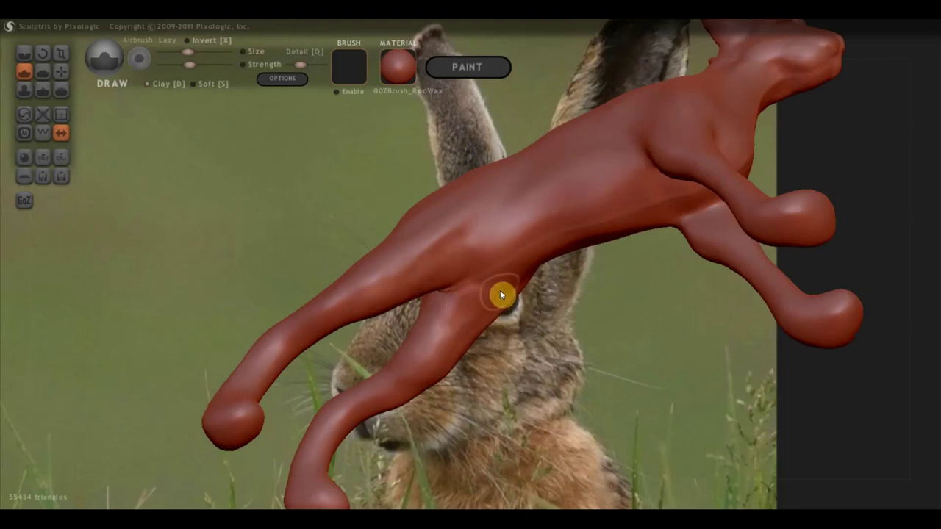
pyautogui.moveTo(500, 295); pyautogui.dragTo(476, 315, button='right')
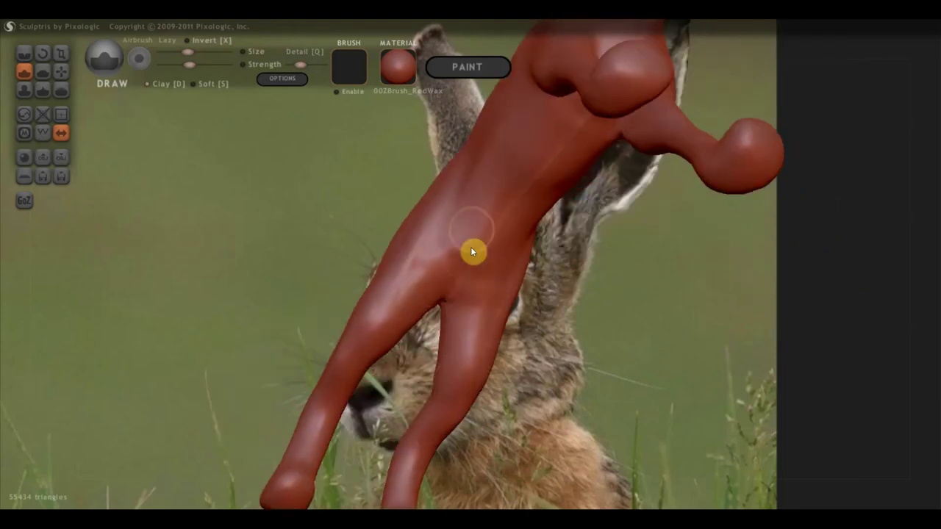
# - Carve a crease groove down the hare's back with the Crease brush
pyautogui.click(25, 53)
pyautogui.moveTo(440, 253); pyautogui.dragTo(437, 290)
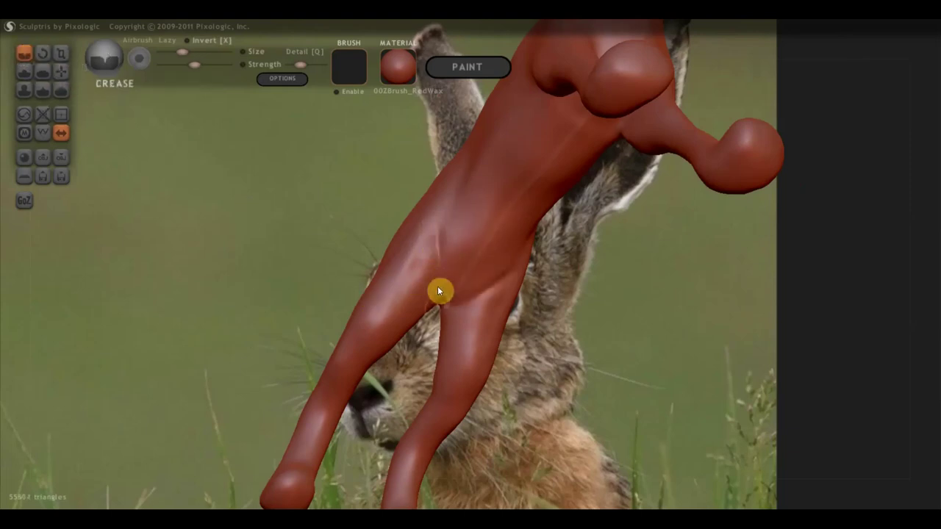
pyautogui.moveTo(441, 208)
pyautogui.mouseDown()
pyautogui.moveTo(444, 277)
pyautogui.moveTo(463, 290)
pyautogui.mouseUp()
pyautogui.moveTo(462, 290)
pyautogui.mouseDown(button='right')
pyautogui.moveTo(483, 212)
pyautogui.moveTo(679, 303)
pyautogui.moveTo(553, 208)
pyautogui.moveTo(518, 225)
pyautogui.moveTo(487, 391)
pyautogui.moveTo(588, 425)
pyautogui.moveTo(478, 285)
pyautogui.moveTo(486, 300)
pyautogui.mouseUp(button='right')
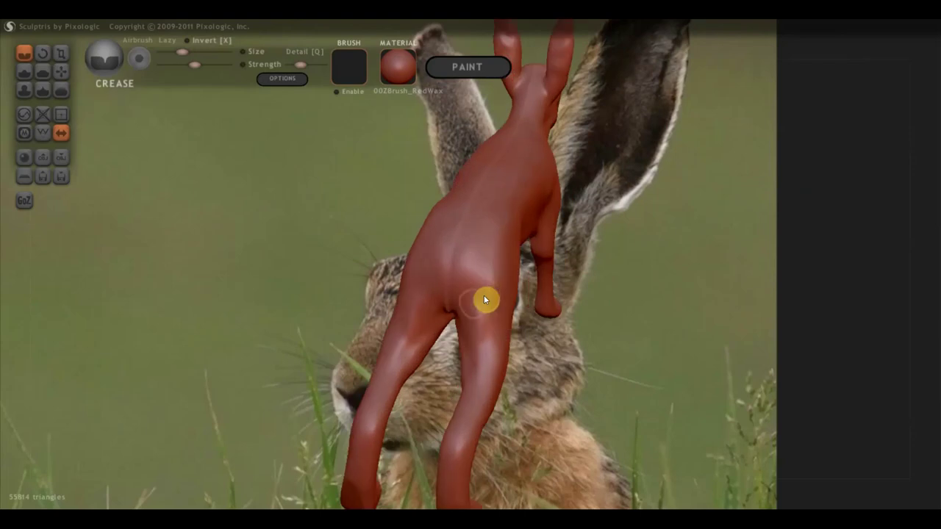
# - Raise a small tail bump on the rear using Draw with Clay turned off
pyautogui.click(24, 72)
pyautogui.scroll(2, 173, 241)
pyautogui.moveTo(173, 241); pyautogui.dragTo(220, 224, button='right')
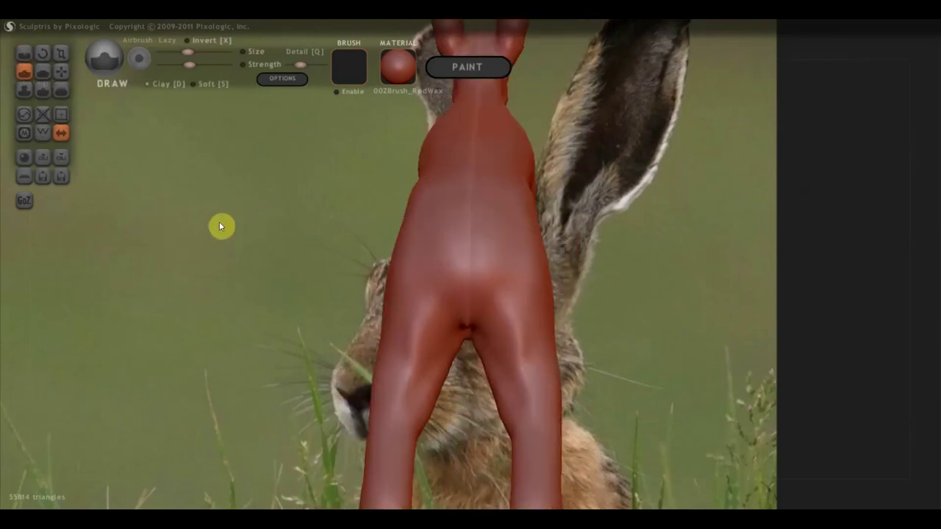
pyautogui.click(145, 84)
pyautogui.scroll(2, 441, 309)
pyautogui.click(468, 287)
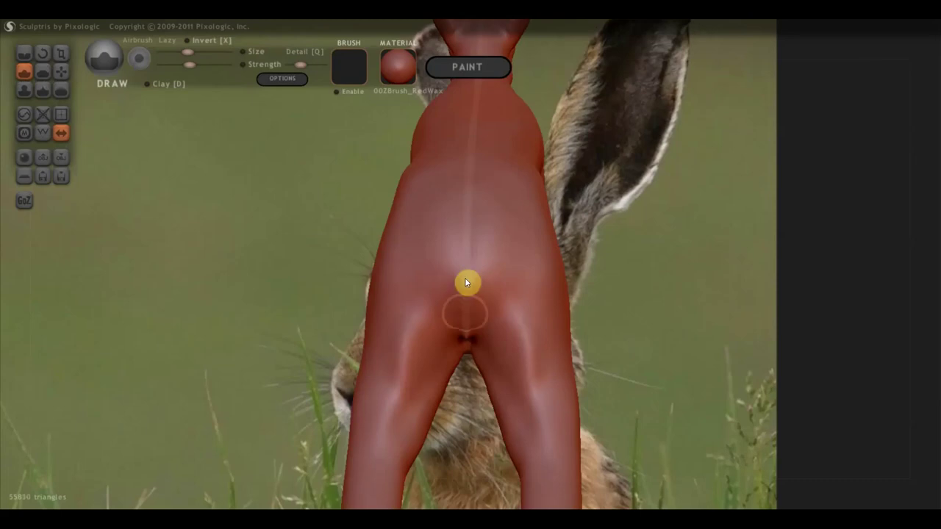
pyautogui.moveTo(463, 318); pyautogui.dragTo(461, 292)
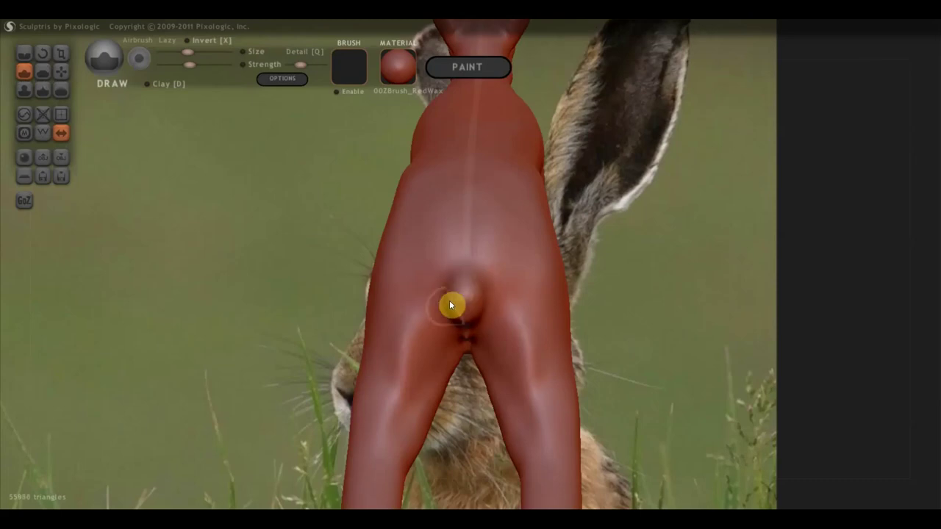
pyautogui.moveTo(509, 327); pyautogui.dragTo(707, 325, button='right')
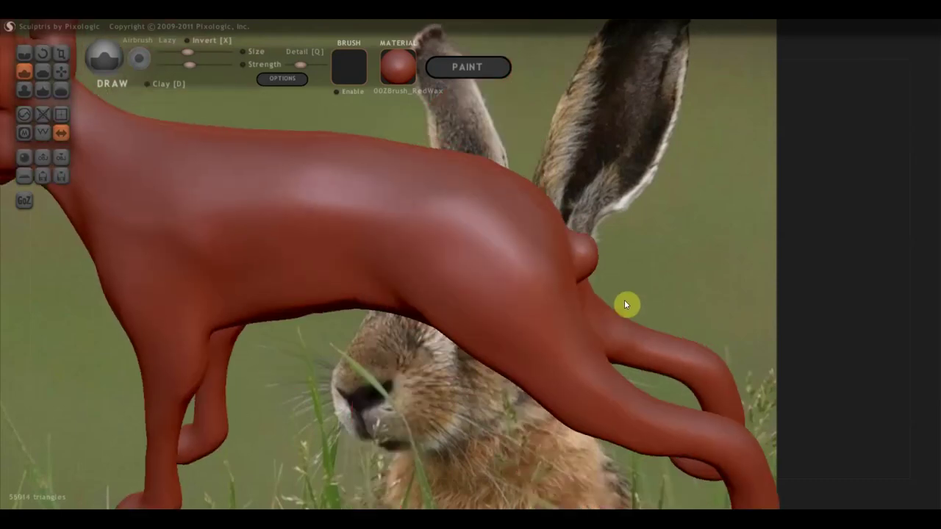
pyautogui.moveTo(624, 300); pyautogui.dragTo(525, 309, button='right')
pyautogui.click(535, 249)
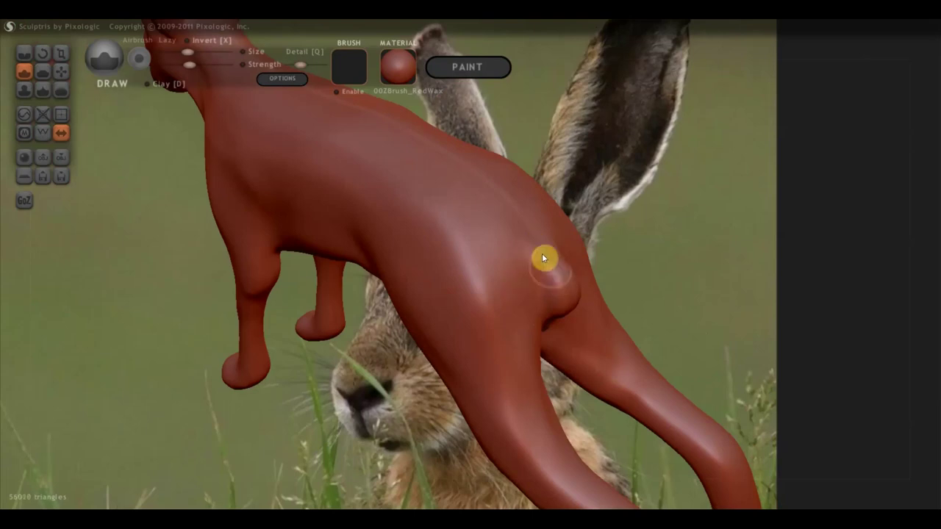
pyautogui.moveTo(544, 257); pyautogui.dragTo(542, 265)
# - Pull and stretch a tail out of the rump with the Grab brush
pyautogui.click(61, 70)
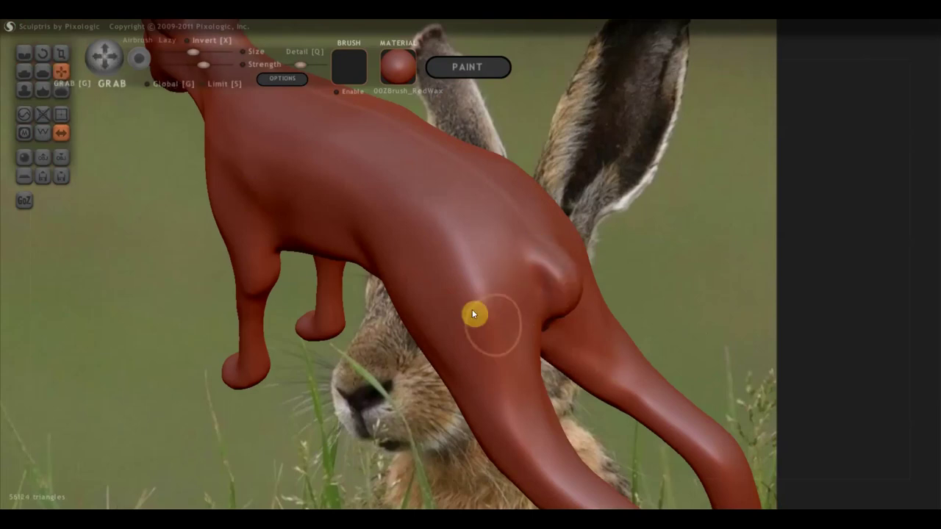
pyautogui.moveTo(577, 315); pyautogui.dragTo(577, 303, button='right')
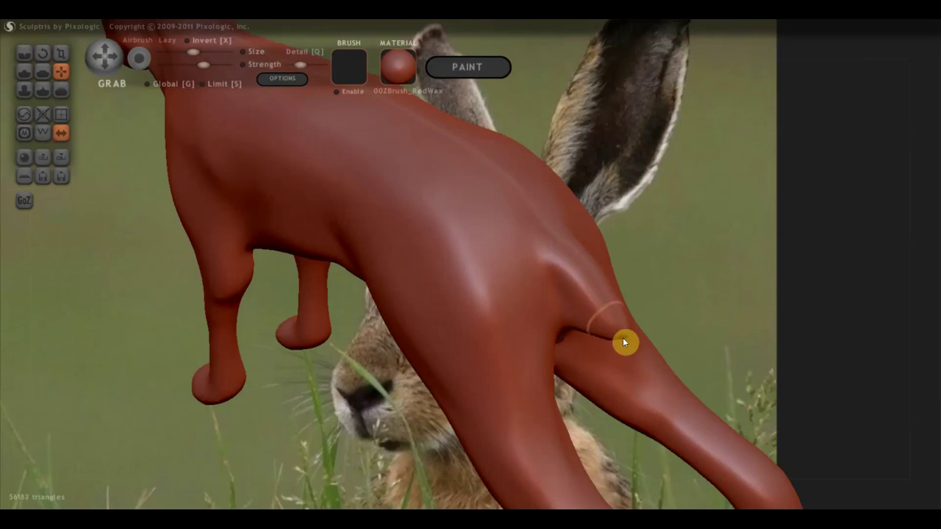
pyautogui.moveTo(623, 342); pyautogui.dragTo(598, 298)
pyautogui.moveTo(626, 325)
pyautogui.mouseDown(button='right')
pyautogui.moveTo(632, 332)
pyautogui.moveTo(535, 350)
pyautogui.moveTo(498, 288)
pyautogui.moveTo(519, 320)
pyautogui.mouseUp(button='right')
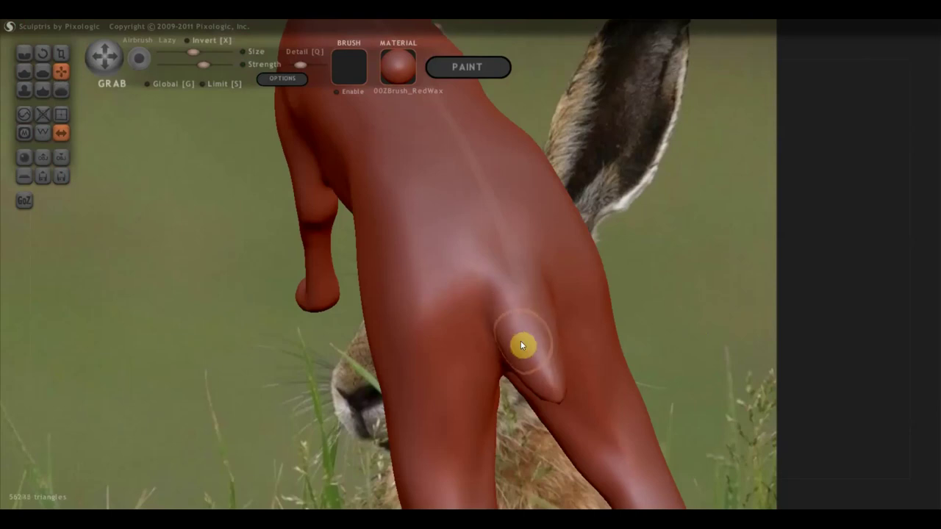
pyautogui.moveTo(560, 351); pyautogui.dragTo(716, 298, button='right')
pyautogui.moveTo(594, 338)
pyautogui.mouseDown(button='right')
pyautogui.moveTo(486, 323)
pyautogui.moveTo(558, 323)
pyautogui.moveTo(515, 272)
pyautogui.mouseUp(button='right')
# - Crease around the tail's base, underside and sides to define its shape
pyautogui.click(25, 54)
pyautogui.moveTo(515, 272); pyautogui.dragTo(482, 236)
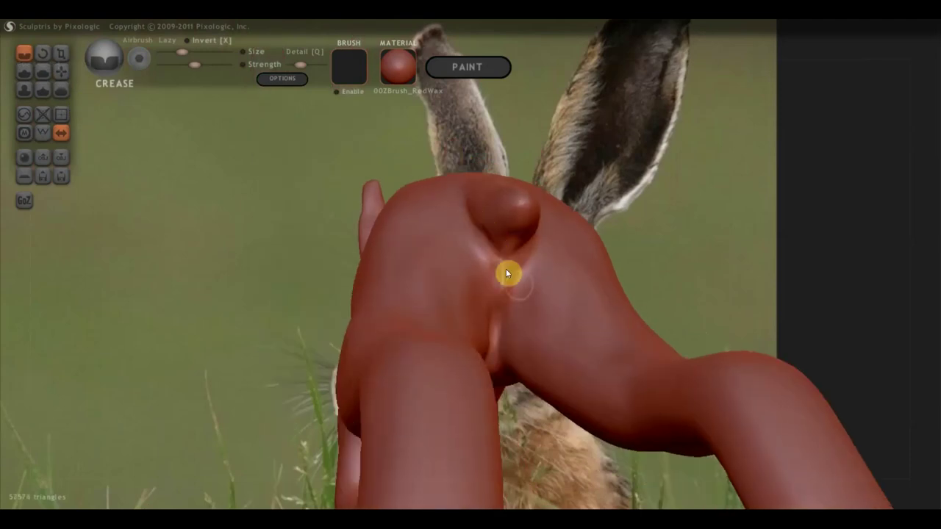
pyautogui.moveTo(508, 273)
pyautogui.mouseDown(button='right')
pyautogui.moveTo(468, 252)
pyautogui.moveTo(490, 210)
pyautogui.mouseUp(button='right')
pyautogui.click(490, 211)
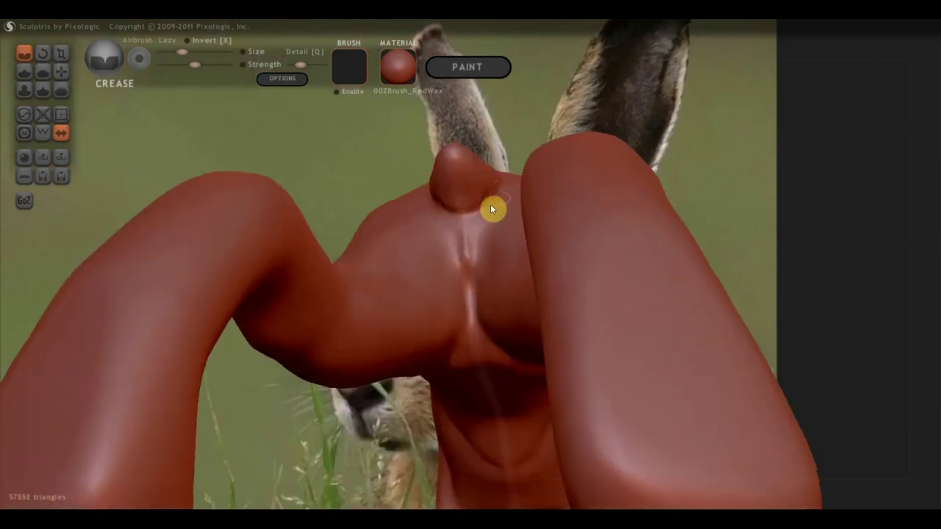
pyautogui.moveTo(489, 211)
pyautogui.mouseDown()
pyautogui.moveTo(475, 265)
pyautogui.moveTo(484, 217)
pyautogui.mouseUp()
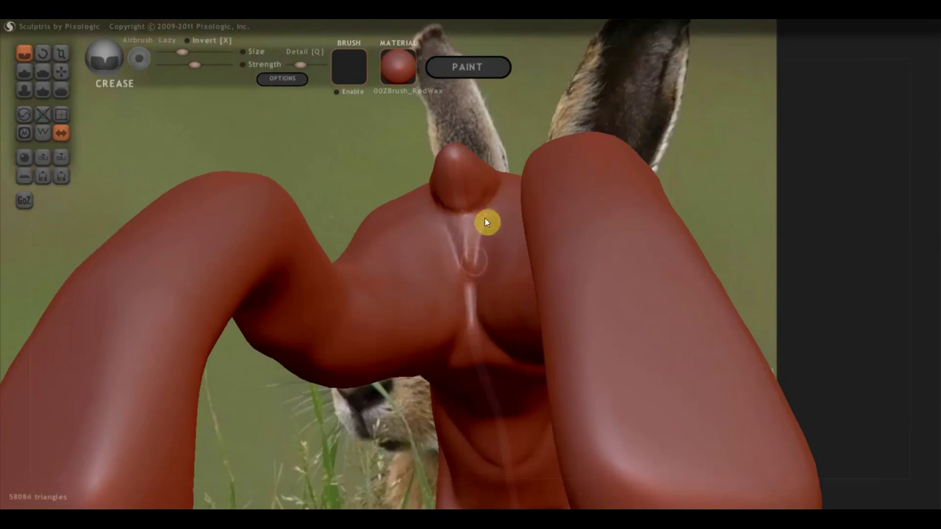
pyautogui.moveTo(484, 217)
pyautogui.mouseDown(button='right')
pyautogui.moveTo(548, 366)
pyautogui.moveTo(594, 405)
pyautogui.moveTo(518, 239)
pyautogui.mouseUp(button='right')
pyautogui.click(508, 227)
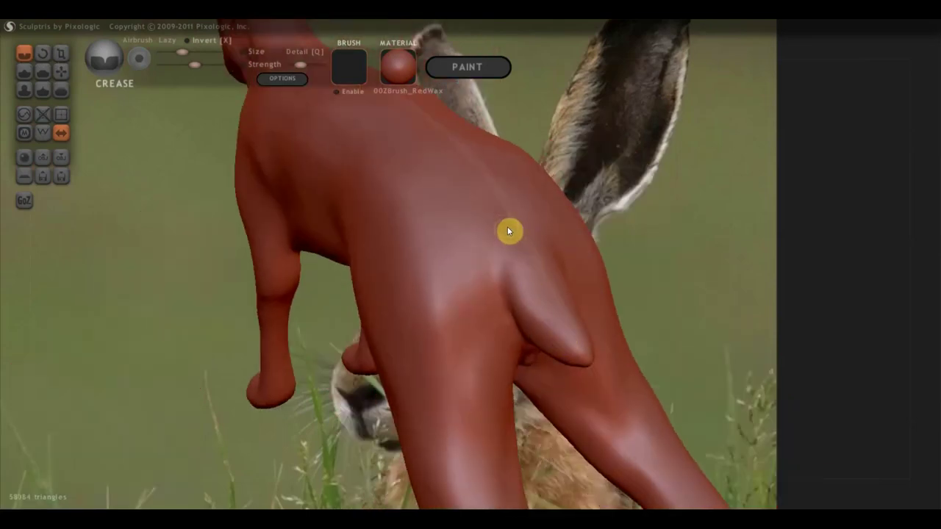
pyautogui.moveTo(512, 265)
pyautogui.mouseDown()
pyautogui.moveTo(505, 270)
pyautogui.moveTo(509, 250)
pyautogui.moveTo(521, 355)
pyautogui.mouseUp()
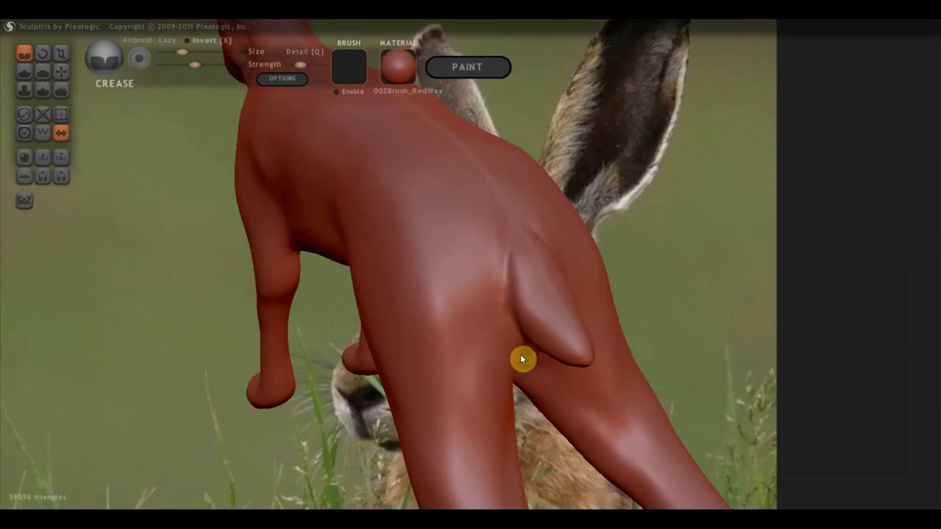
pyautogui.moveTo(520, 354)
pyautogui.mouseDown(button='right')
pyautogui.moveTo(533, 367)
pyautogui.moveTo(666, 356)
pyautogui.mouseUp(button='right')
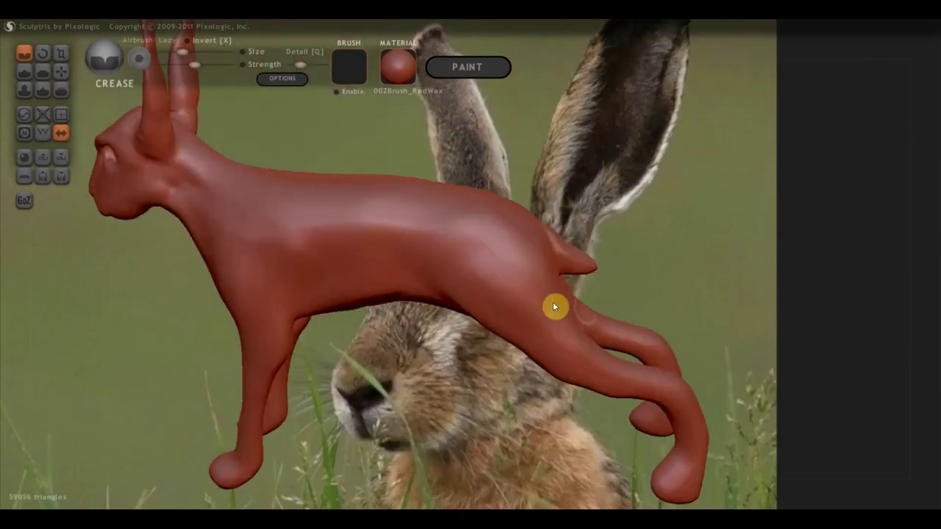
pyautogui.moveTo(572, 365)
pyautogui.mouseDown(button='right')
pyautogui.moveTo(492, 250)
pyautogui.moveTo(521, 269)
pyautogui.mouseUp(button='right')
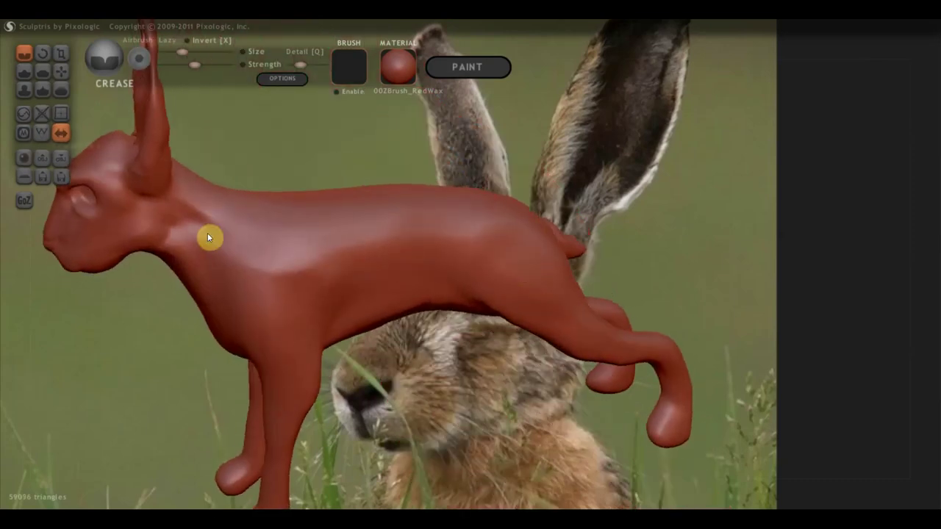
# - Add Draw ridges on the neck and shoulder with Clay enabled, checking from the side
pyautogui.click(38, 75)
pyautogui.click(24, 72)
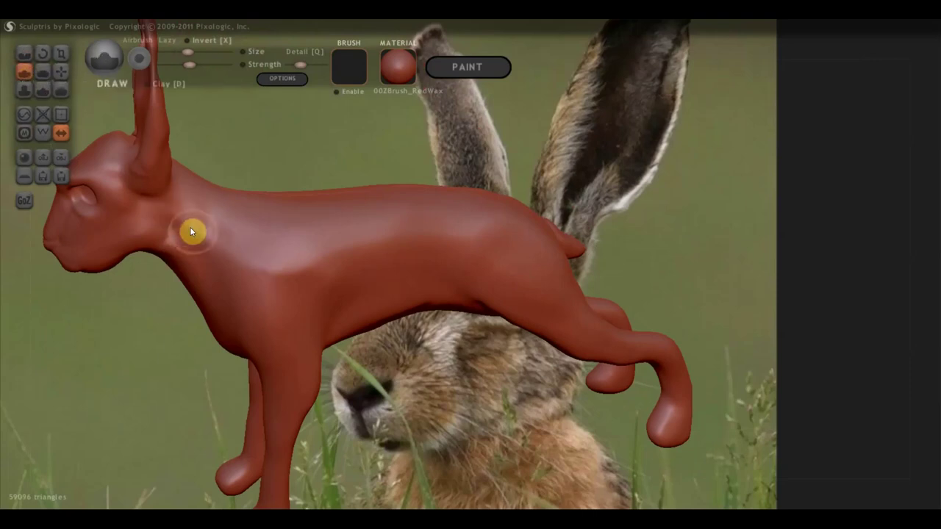
pyautogui.moveTo(183, 231); pyautogui.dragTo(257, 254)
pyautogui.click(148, 84)
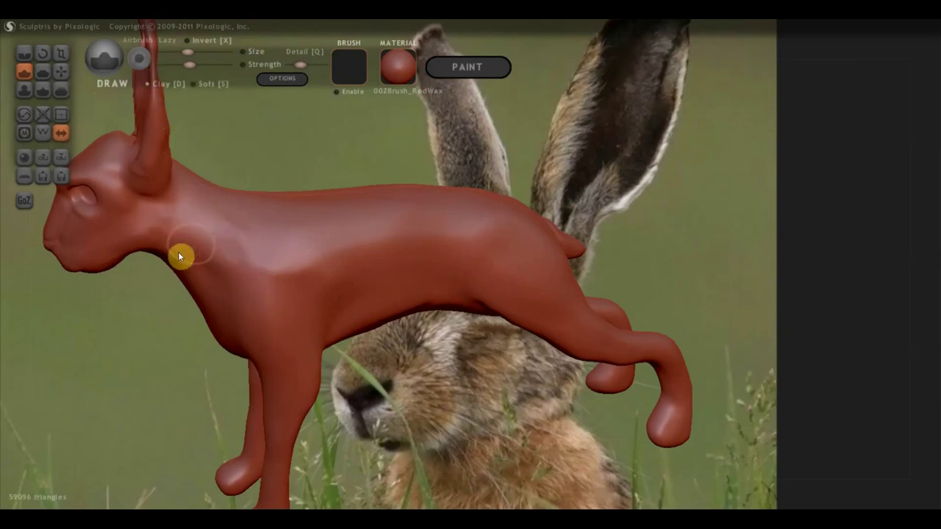
pyautogui.moveTo(281, 295)
pyautogui.mouseDown(button='right')
pyautogui.moveTo(295, 273)
pyautogui.moveTo(464, 254)
pyautogui.moveTo(350, 264)
pyautogui.mouseUp(button='right')
pyautogui.keyDown('shift'); pyautogui.moveTo(647, 164); pyautogui.dragTo(640, 166, button='right'); pyautogui.keyUp('shift')
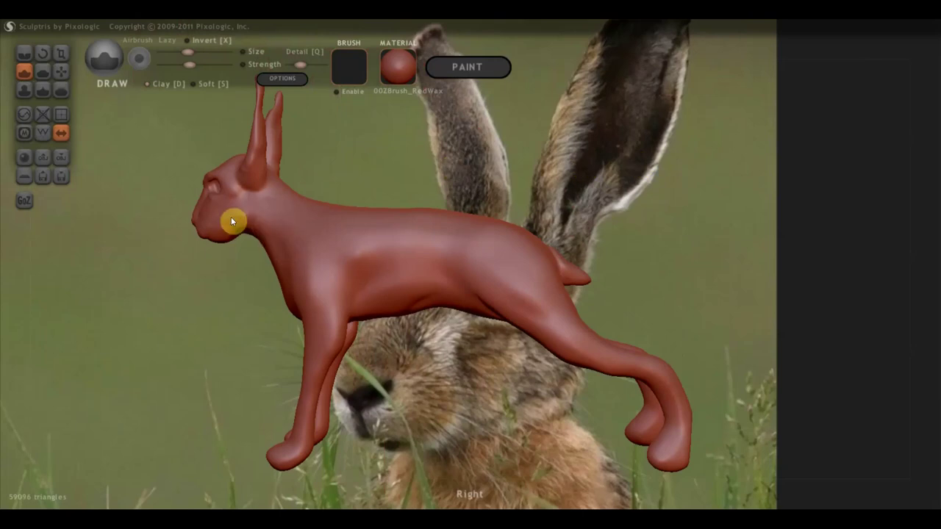
pyautogui.moveTo(163, 175); pyautogui.dragTo(388, 235)
pyautogui.moveTo(388, 236)
pyautogui.mouseDown(button='right')
pyautogui.moveTo(315, 229)
pyautogui.moveTo(458, 219)
pyautogui.moveTo(403, 247)
pyautogui.moveTo(535, 234)
pyautogui.moveTo(523, 254)
pyautogui.moveTo(498, 210)
pyautogui.moveTo(560, 217)
pyautogui.moveTo(556, 242)
pyautogui.moveTo(525, 248)
pyautogui.moveTo(473, 205)
pyautogui.moveTo(445, 147)
pyautogui.moveTo(462, 257)
pyautogui.moveTo(441, 247)
pyautogui.mouseUp(button='right')
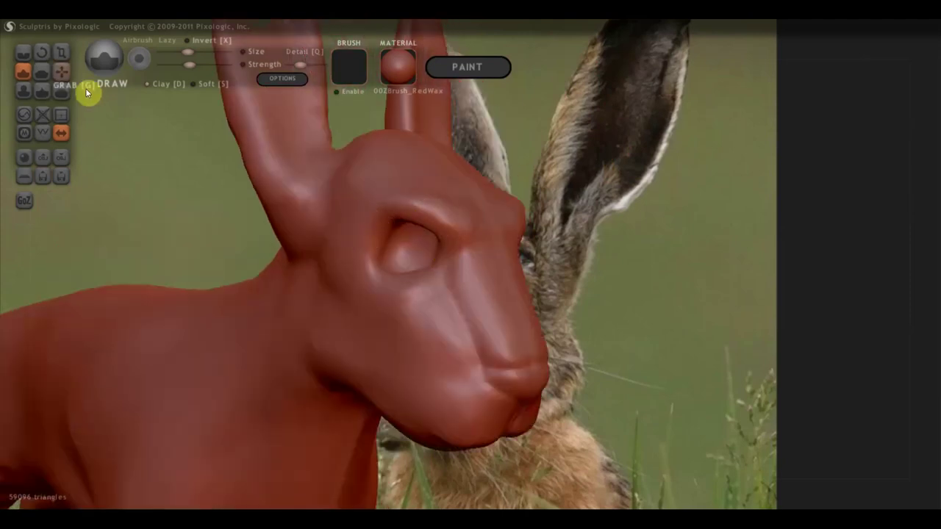
# - Reshape the eye area with Grab, flatten the upper eyelid, and crease between eye and brow
pyautogui.click(61, 70)
pyautogui.moveTo(399, 220); pyautogui.dragTo(393, 223)
pyautogui.click(45, 73)
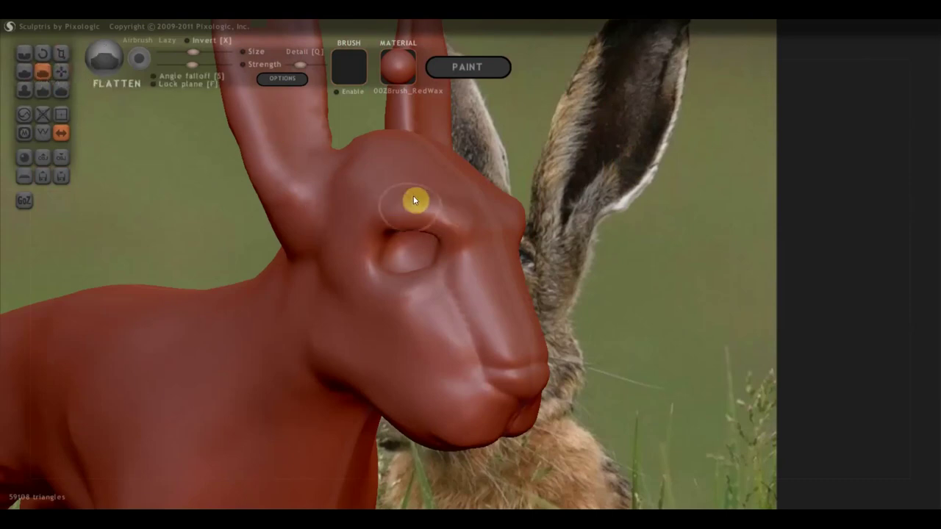
pyautogui.moveTo(448, 211); pyautogui.dragTo(477, 222)
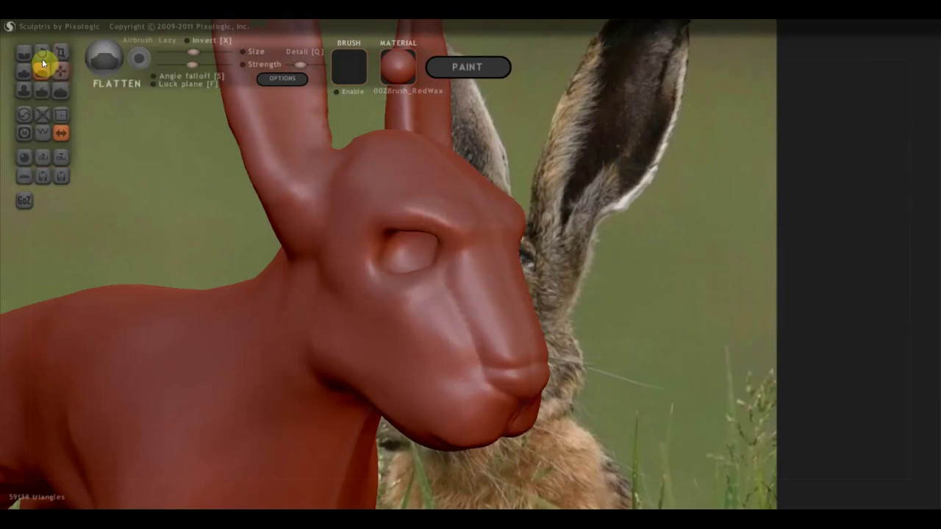
pyautogui.click(24, 53)
pyautogui.moveTo(503, 245)
pyautogui.mouseDown()
pyautogui.moveTo(463, 256)
pyautogui.moveTo(475, 254)
pyautogui.moveTo(414, 298)
pyautogui.moveTo(372, 275)
pyautogui.mouseUp()
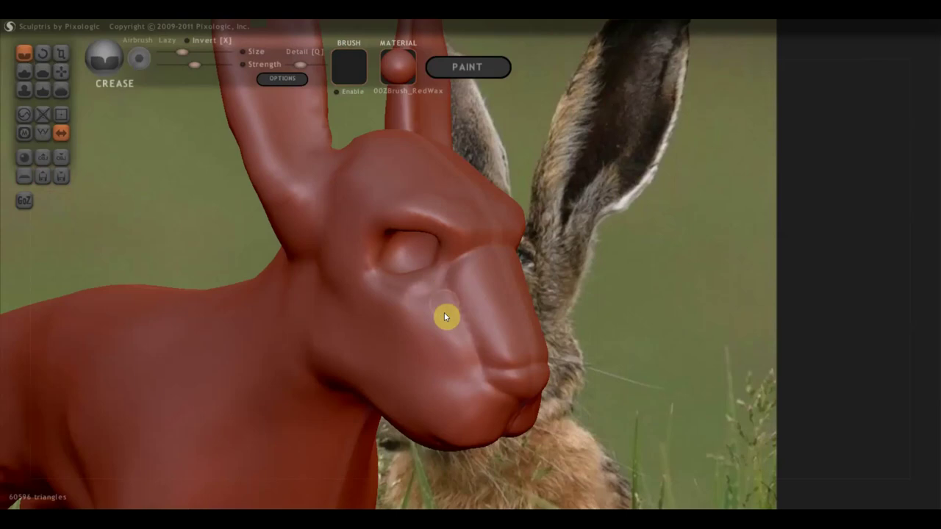
# - Crease a groove across the muzzle with the head turned side-on
pyautogui.moveTo(444, 313); pyautogui.dragTo(433, 345, button='right')
pyautogui.moveTo(476, 367)
pyautogui.mouseDown(button='right')
pyautogui.moveTo(511, 337)
pyautogui.moveTo(472, 328)
pyautogui.mouseUp(button='right')
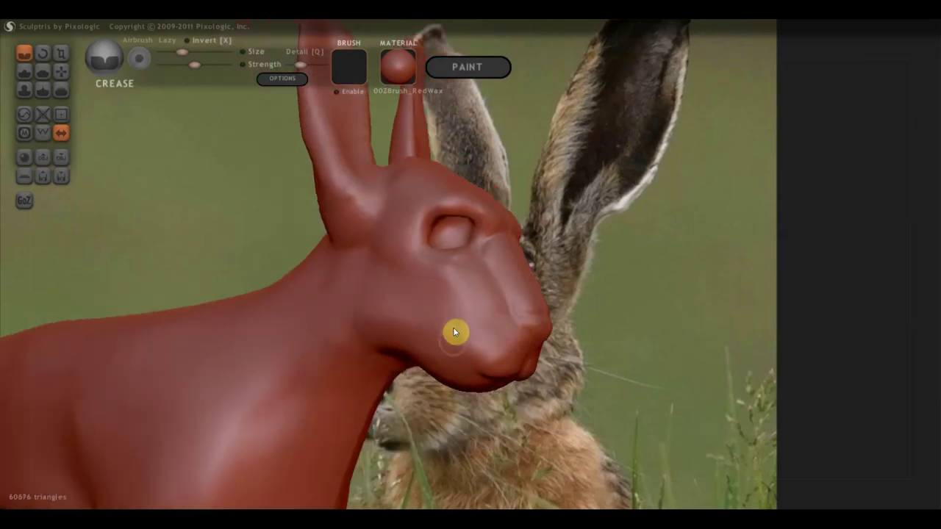
pyautogui.moveTo(514, 318)
pyautogui.mouseDown()
pyautogui.moveTo(473, 315)
pyautogui.moveTo(504, 314)
pyautogui.moveTo(447, 284)
pyautogui.mouseUp()
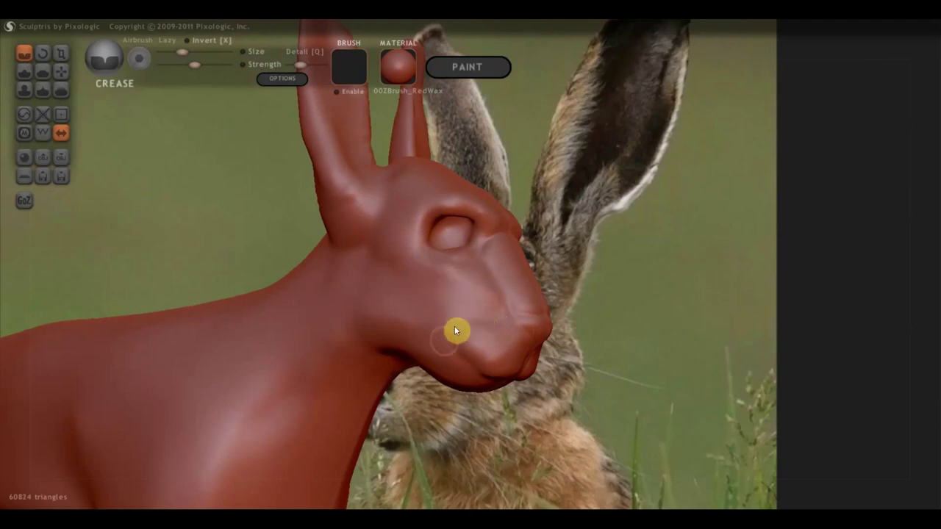
pyautogui.moveTo(458, 330)
pyautogui.mouseDown(button='right')
pyautogui.moveTo(497, 325)
pyautogui.moveTo(415, 326)
pyautogui.mouseUp(button='right')
# - Flatten the nose and cheeks to smooth them against the photo
pyautogui.click(42, 72)
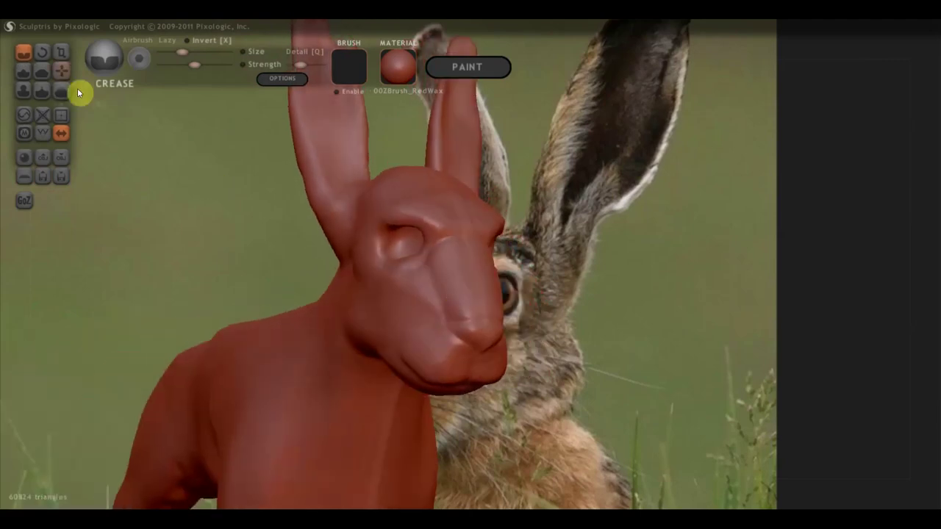
pyautogui.scroll(2, 412, 250)
pyautogui.scroll(2, 433, 260)
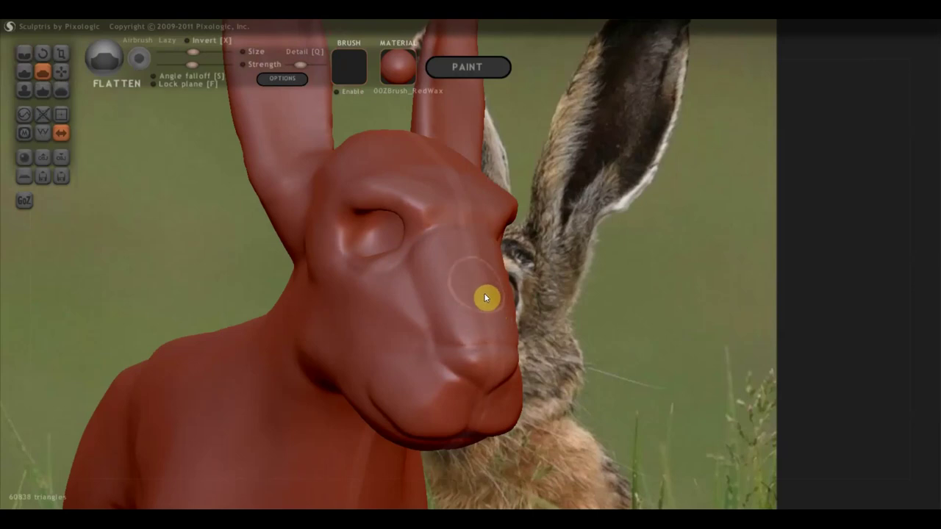
pyautogui.moveTo(497, 366); pyautogui.dragTo(521, 357, button='right')
pyautogui.keyDown('alt'); pyautogui.moveTo(520, 357); pyautogui.dragTo(434, 304); pyautogui.keyUp('alt')
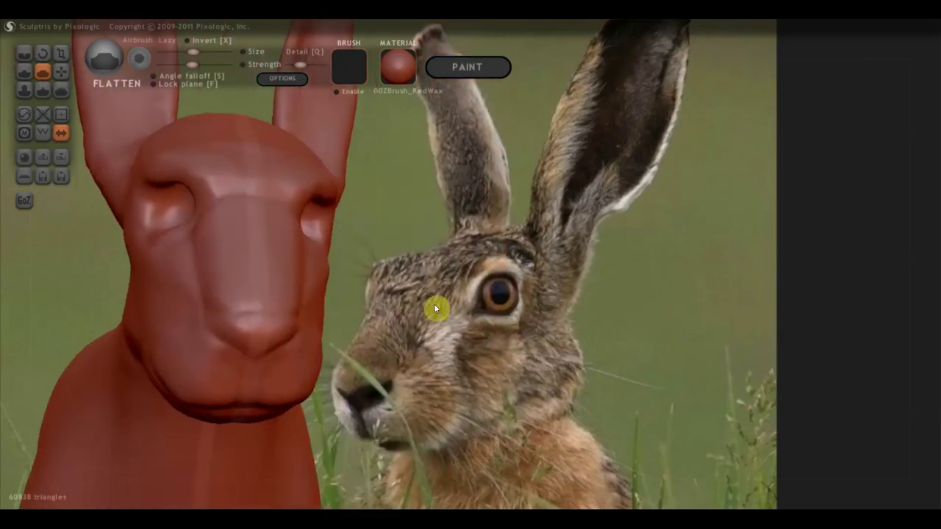
pyautogui.scroll(5, 264, 258)
pyautogui.scroll(-3, 295, 310)
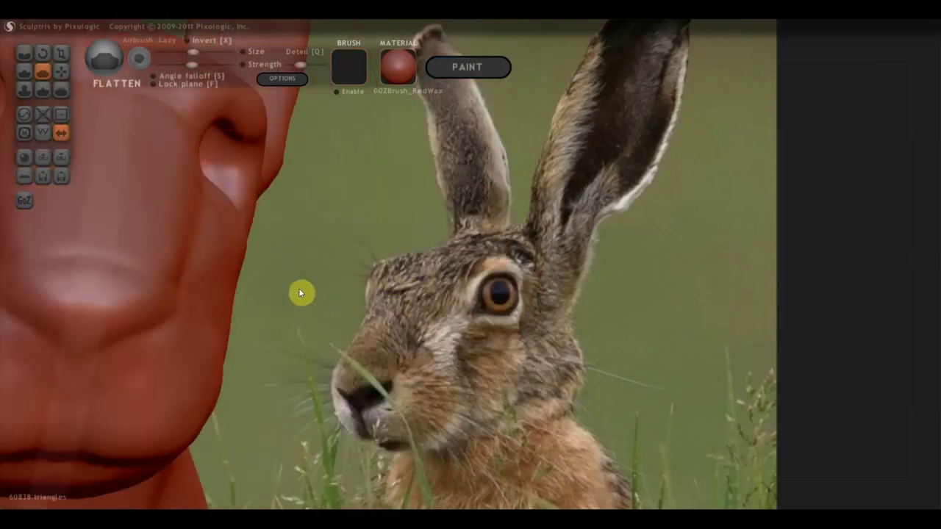
pyautogui.keyDown('alt'); pyautogui.moveTo(301, 292); pyautogui.dragTo(485, 281); pyautogui.keyUp('alt')
pyautogui.scroll(2, 429, 296)
pyautogui.moveTo(417, 297)
pyautogui.mouseDown()
pyautogui.moveTo(414, 277)
pyautogui.moveTo(400, 294)
pyautogui.moveTo(353, 250)
pyautogui.moveTo(405, 275)
pyautogui.moveTo(368, 272)
pyautogui.moveTo(369, 263)
pyautogui.moveTo(384, 280)
pyautogui.moveTo(336, 315)
pyautogui.moveTo(364, 346)
pyautogui.moveTo(332, 301)
pyautogui.moveTo(285, 277)
pyautogui.moveTo(254, 414)
pyautogui.moveTo(311, 392)
pyautogui.moveTo(316, 422)
pyautogui.moveTo(301, 374)
pyautogui.moveTo(290, 418)
pyautogui.moveTo(269, 405)
pyautogui.moveTo(313, 421)
pyautogui.mouseUp()
pyautogui.moveTo(312, 420)
pyautogui.mouseDown(button='right')
pyautogui.moveTo(343, 326)
pyautogui.moveTo(275, 306)
pyautogui.mouseUp(button='right')
pyautogui.moveTo(275, 306)
pyautogui.mouseDown()
pyautogui.moveTo(357, 321)
pyautogui.moveTo(278, 286)
pyautogui.moveTo(395, 336)
pyautogui.moveTo(330, 365)
pyautogui.mouseUp()
pyautogui.moveTo(331, 365)
pyautogui.mouseDown(button='right')
pyautogui.moveTo(284, 372)
pyautogui.moveTo(229, 332)
pyautogui.mouseUp(button='right')
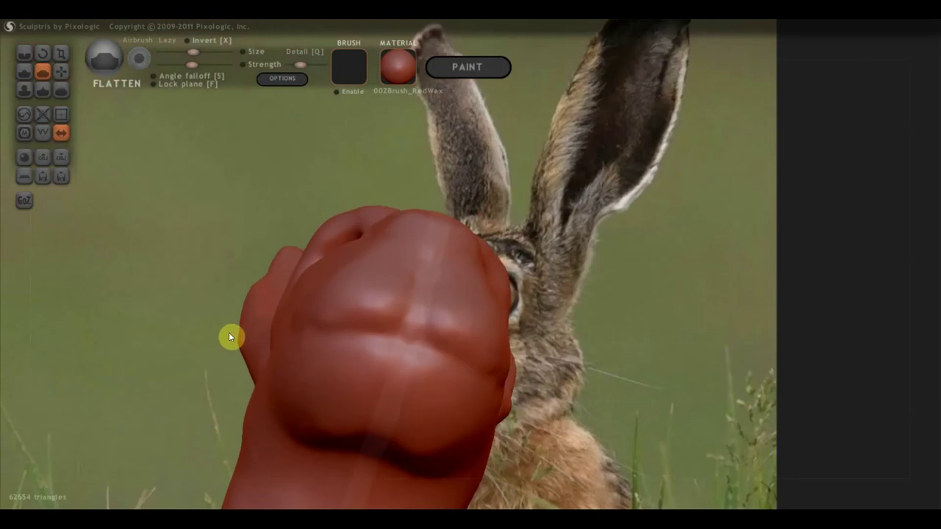
# - Push out slight bulges on both cheeks with the Grab brush
pyautogui.click(62, 71)
pyautogui.moveTo(279, 360); pyautogui.dragTo(365, 369, button='right')
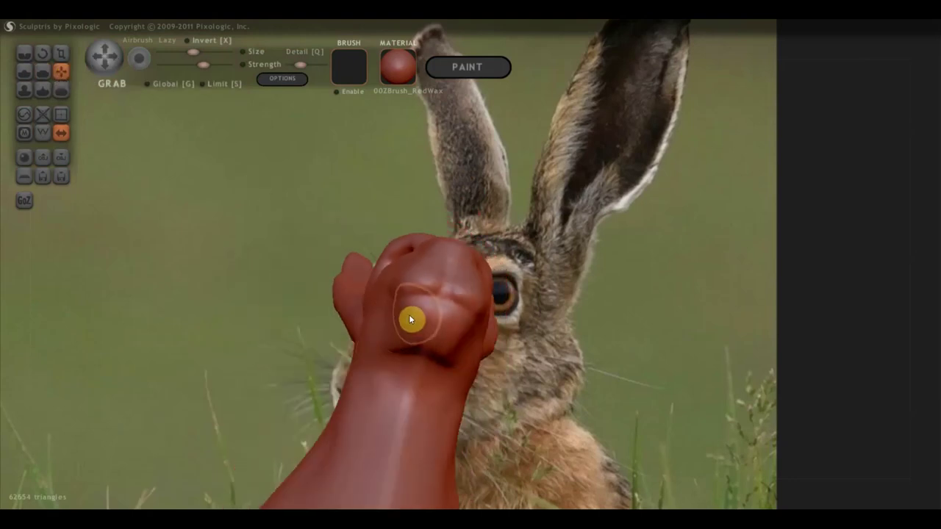
pyautogui.moveTo(423, 320)
pyautogui.mouseDown(button='right')
pyautogui.moveTo(431, 354)
pyautogui.moveTo(375, 347)
pyautogui.mouseUp(button='right')
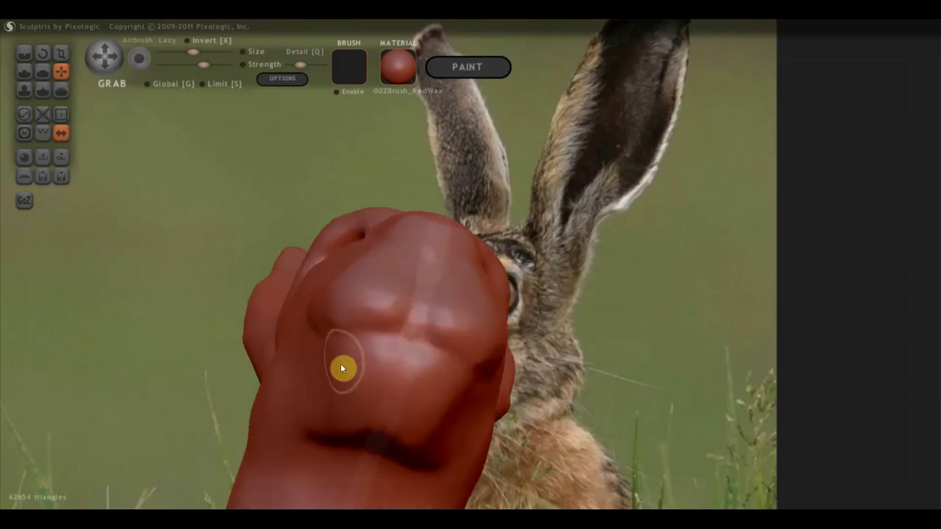
pyautogui.moveTo(341, 364)
pyautogui.mouseDown()
pyautogui.moveTo(356, 358)
pyautogui.moveTo(341, 374)
pyautogui.mouseUp()
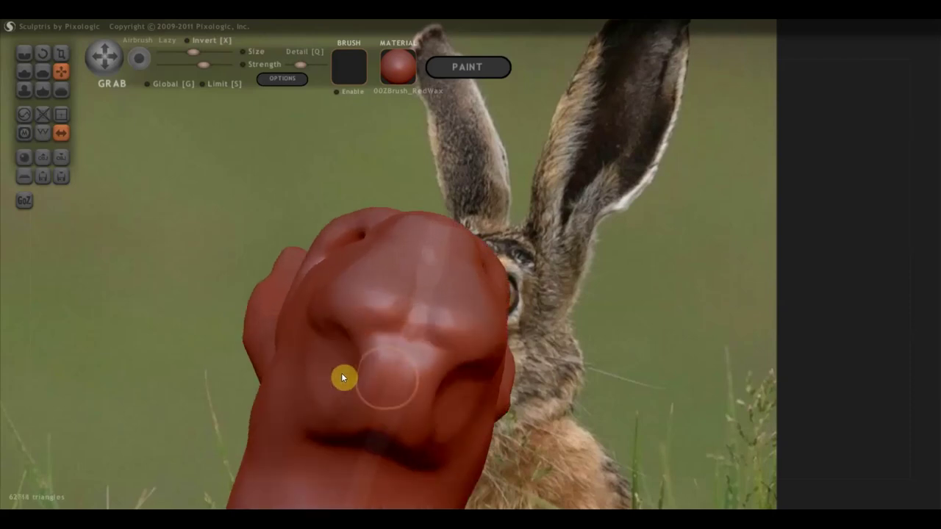
pyautogui.moveTo(342, 373)
pyautogui.mouseDown(button='right')
pyautogui.moveTo(483, 407)
pyautogui.moveTo(548, 469)
pyautogui.mouseUp(button='right')
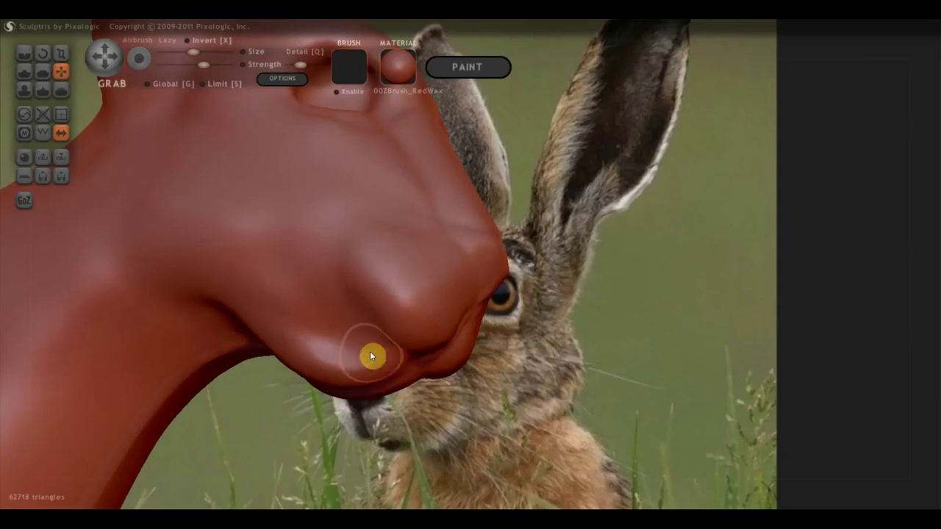
# - Crease several detail lines into the muzzle and mouth corner
pyautogui.click(24, 53)
pyautogui.moveTo(372, 283)
pyautogui.mouseDown()
pyautogui.moveTo(418, 321)
pyautogui.moveTo(374, 284)
pyautogui.mouseUp()
pyautogui.moveTo(374, 284)
pyautogui.mouseDown(button='right')
pyautogui.moveTo(341, 273)
pyautogui.moveTo(384, 300)
pyautogui.mouseUp(button='right')
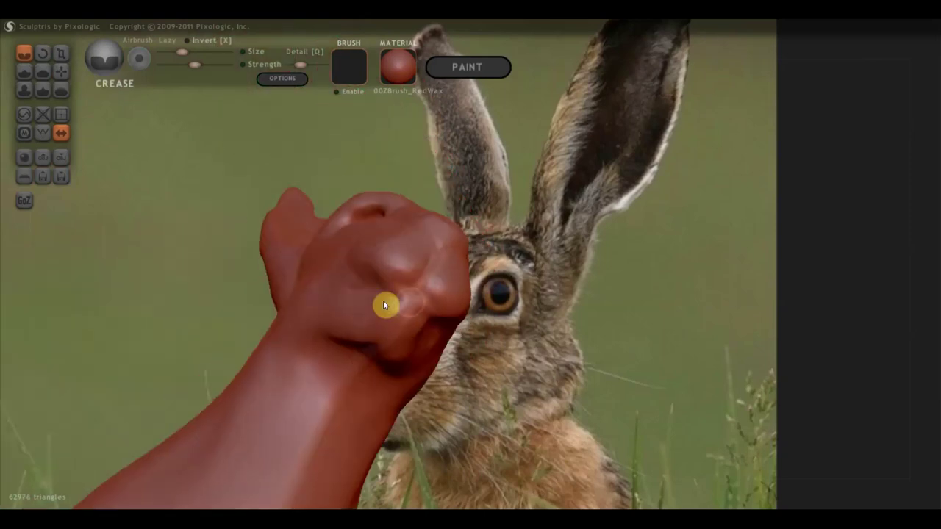
pyautogui.moveTo(409, 304); pyautogui.dragTo(367, 294)
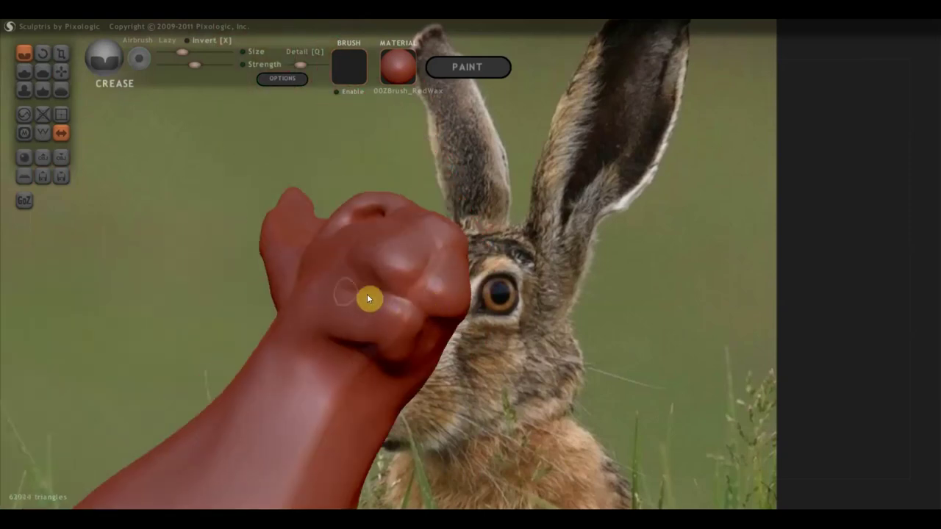
pyautogui.moveTo(367, 294)
pyautogui.mouseDown(button='right')
pyautogui.moveTo(370, 308)
pyautogui.moveTo(458, 350)
pyautogui.mouseUp(button='right')
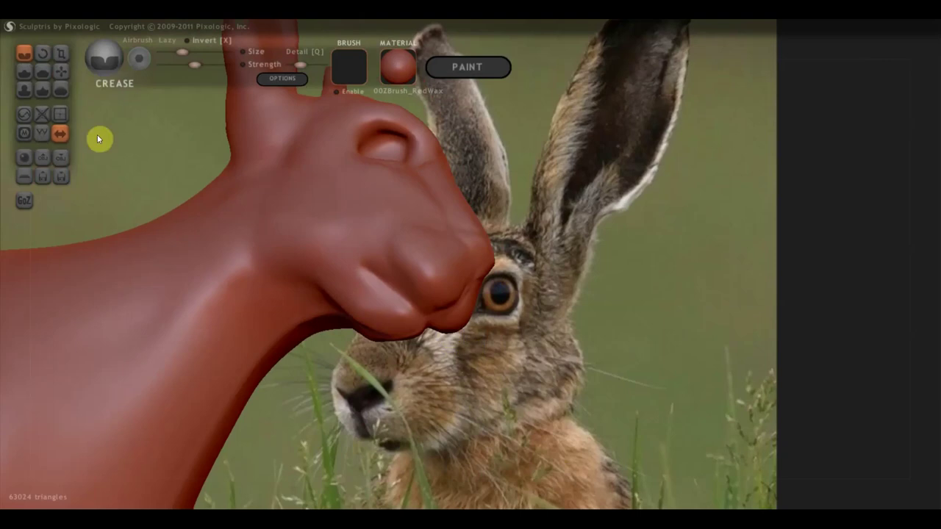
# - Grab the underside of the lower jaw and pull it slightly into shape
pyautogui.click(62, 71)
pyautogui.moveTo(414, 269); pyautogui.dragTo(353, 322)
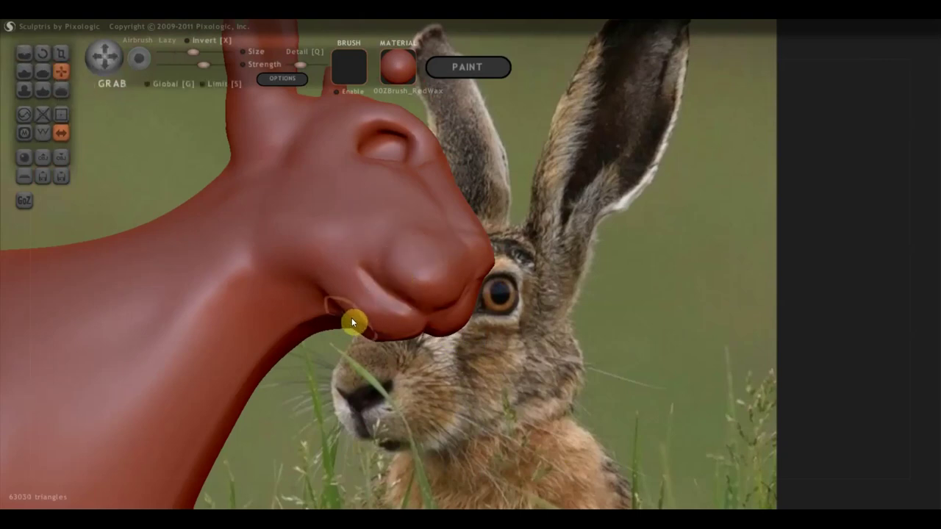
pyautogui.click(43, 71)
# - Flatten the top and side of the muzzle, then the neck and shoulder area
pyautogui.moveTo(290, 271)
pyautogui.mouseDown(button='right')
pyautogui.moveTo(340, 237)
pyautogui.moveTo(366, 235)
pyautogui.moveTo(328, 212)
pyautogui.mouseUp(button='right')
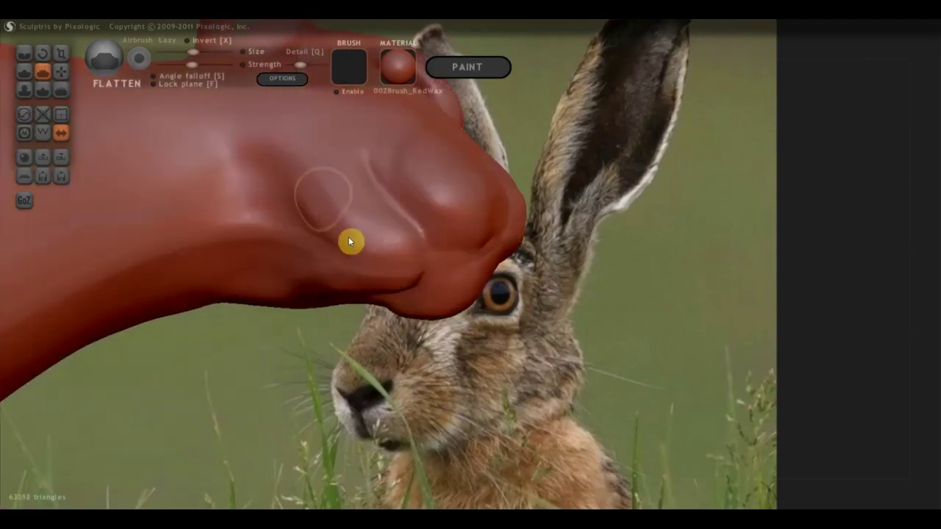
pyautogui.moveTo(351, 242); pyautogui.dragTo(288, 195)
pyautogui.moveTo(256, 120); pyautogui.dragTo(351, 214)
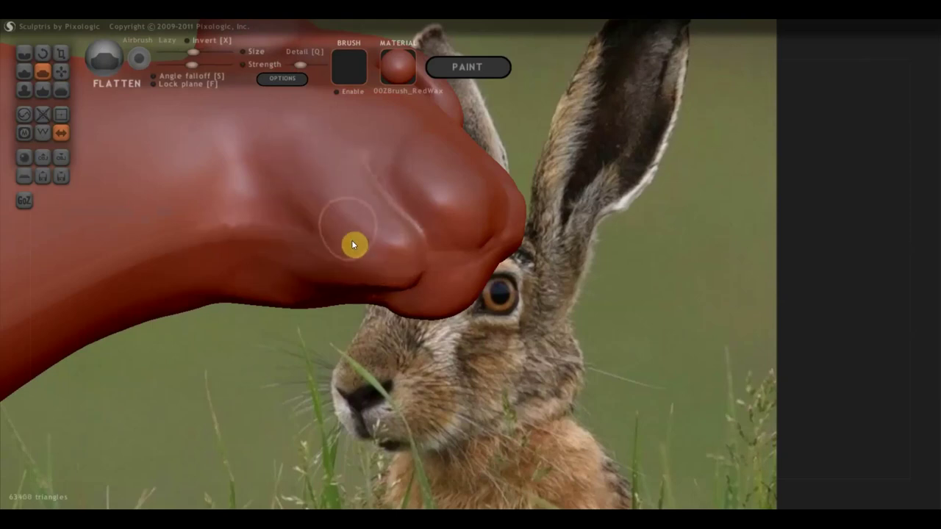
pyautogui.moveTo(352, 243); pyautogui.dragTo(306, 208)
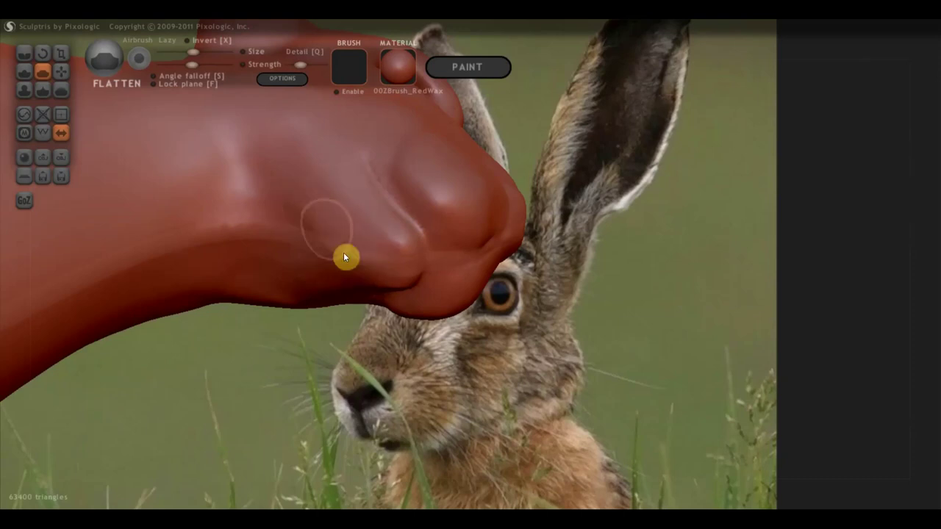
pyautogui.moveTo(300, 260)
pyautogui.mouseDown(button='right')
pyautogui.moveTo(405, 299)
pyautogui.moveTo(431, 380)
pyautogui.moveTo(386, 365)
pyautogui.moveTo(413, 352)
pyautogui.moveTo(402, 347)
pyautogui.mouseUp(button='right')
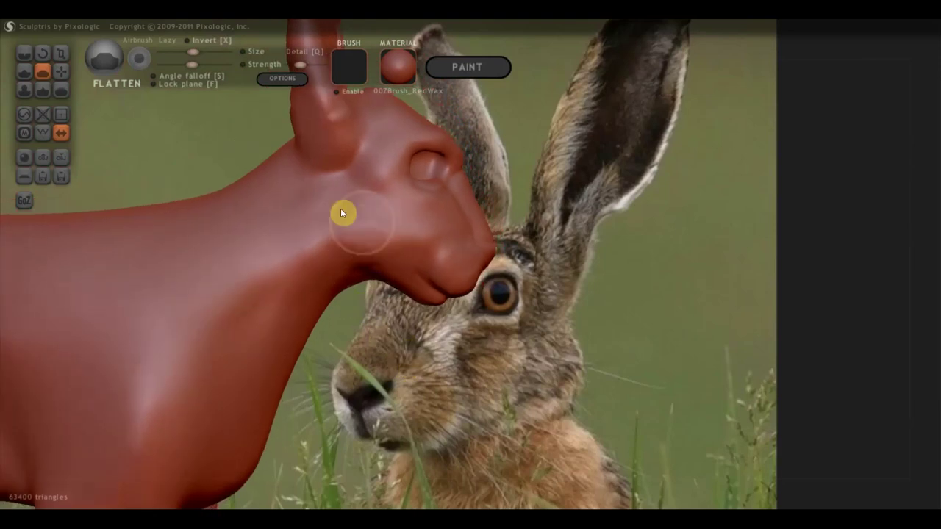
pyautogui.moveTo(343, 212)
pyautogui.mouseDown()
pyautogui.moveTo(311, 260)
pyautogui.moveTo(305, 245)
pyautogui.moveTo(208, 305)
pyautogui.moveTo(234, 254)
pyautogui.mouseUp()
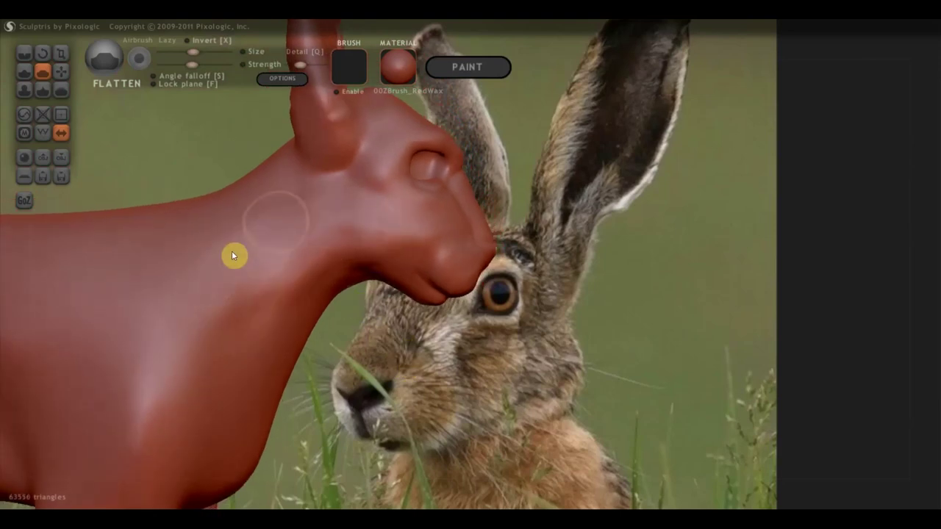
pyautogui.moveTo(252, 213); pyautogui.dragTo(282, 300, button='right')
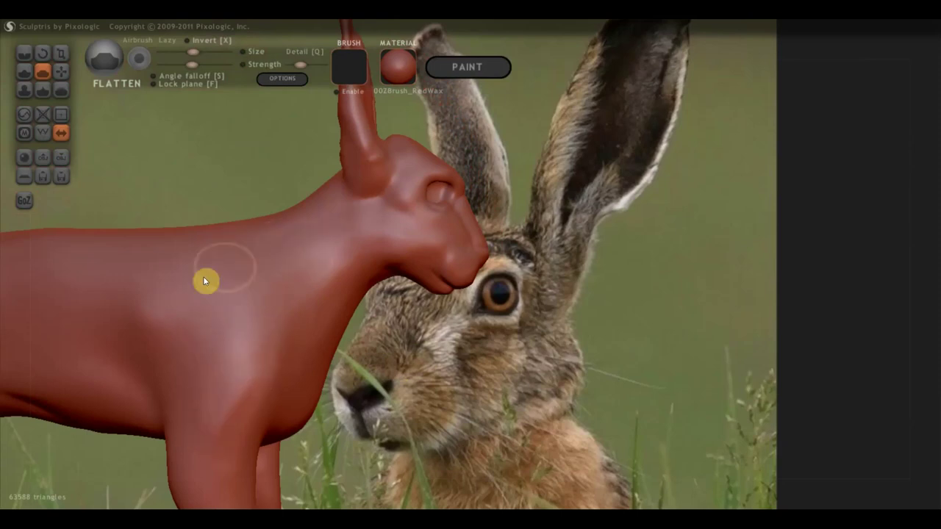
pyautogui.moveTo(203, 279)
pyautogui.mouseDown(button='right')
pyautogui.moveTo(434, 259)
pyautogui.moveTo(451, 245)
pyautogui.moveTo(481, 319)
pyautogui.moveTo(439, 348)
pyautogui.moveTo(315, 352)
pyautogui.moveTo(263, 279)
pyautogui.mouseUp(button='right')
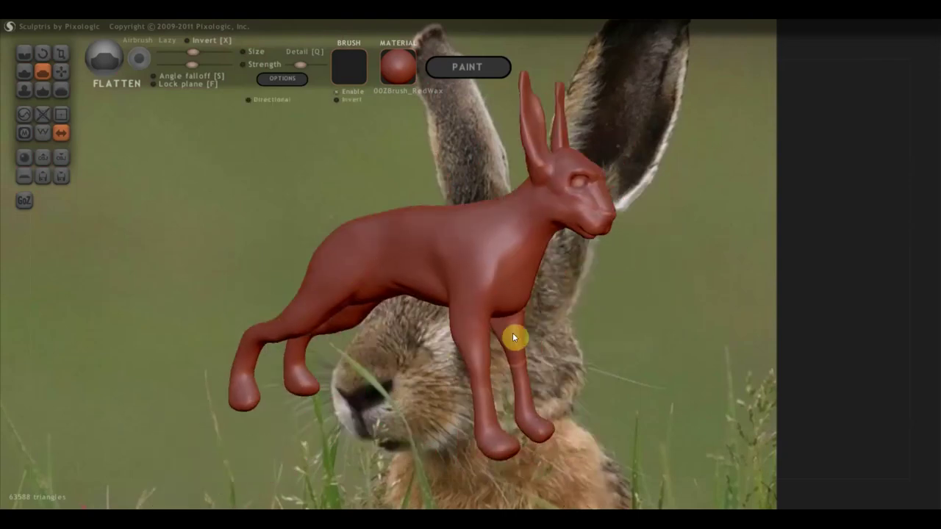
# - Nudge the upper front leg slightly right with Grab, then orbit to check all four legs
pyautogui.moveTo(567, 328)
pyautogui.mouseDown(button='right')
pyautogui.moveTo(340, 342)
pyautogui.moveTo(653, 264)
pyautogui.mouseUp(button='right')
pyautogui.scroll(2, 653, 264)
pyautogui.scroll(2, 661, 272)
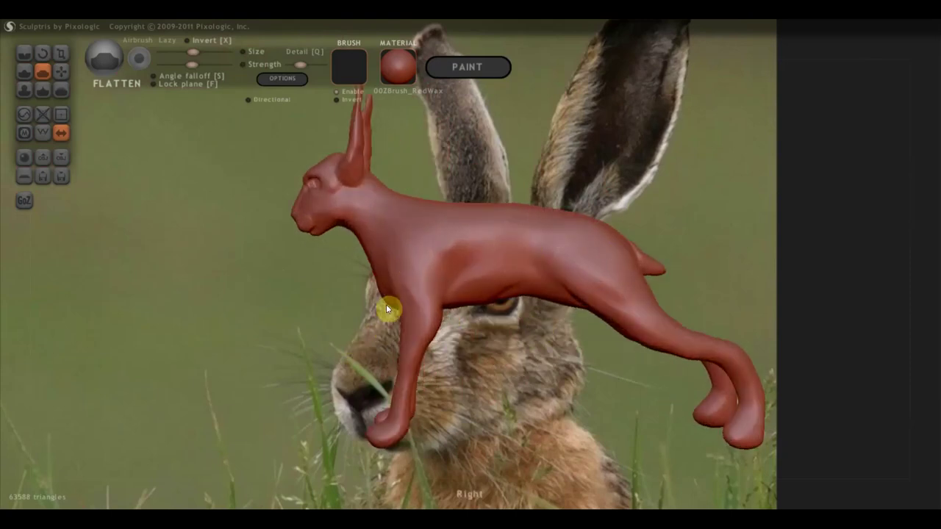
pyautogui.click(61, 71)
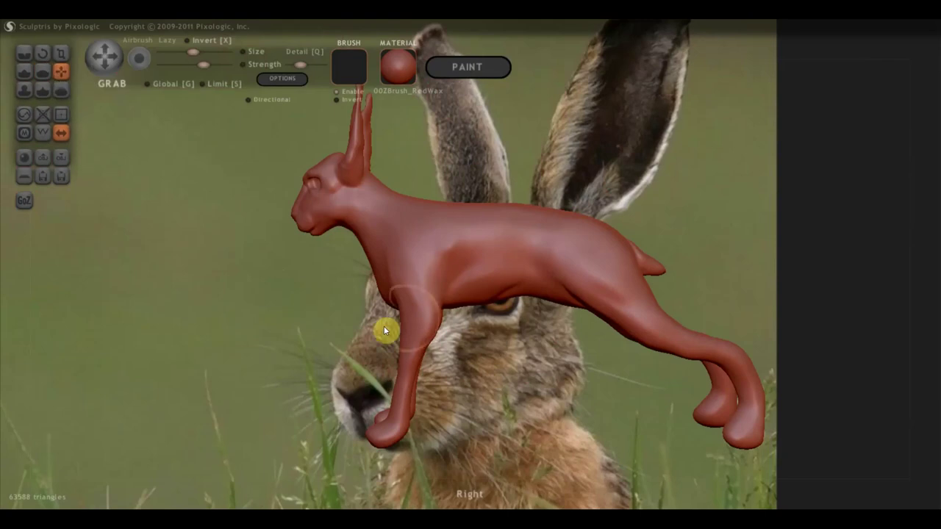
pyautogui.scroll(1, 399, 361)
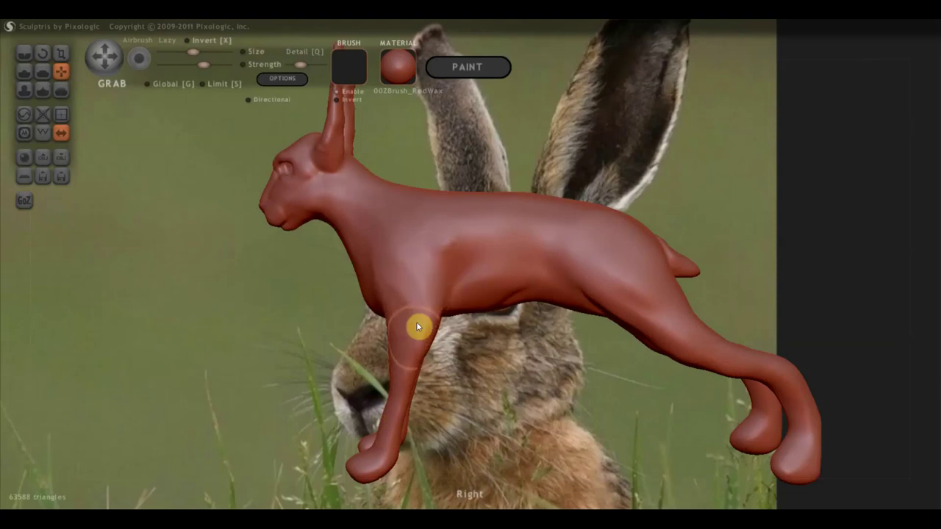
pyautogui.moveTo(389, 331); pyautogui.dragTo(399, 338)
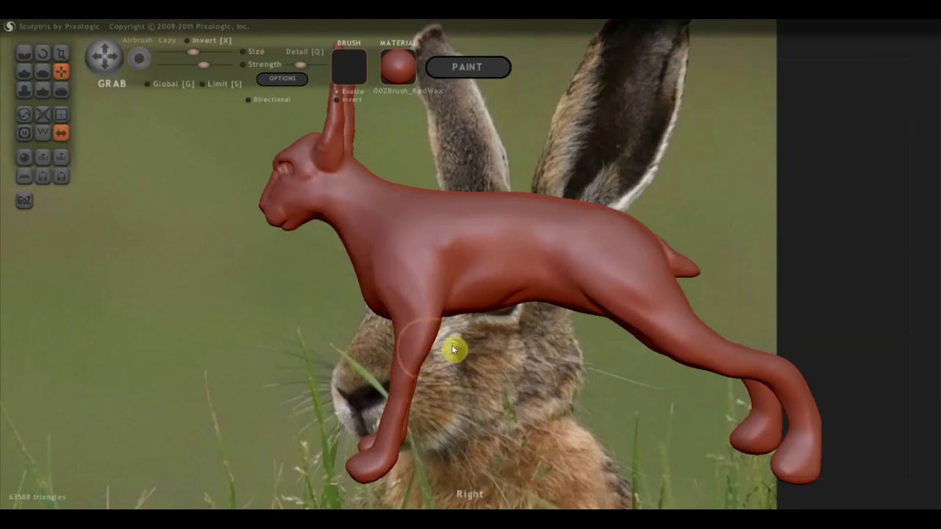
pyautogui.scroll(-2, 643, 417)
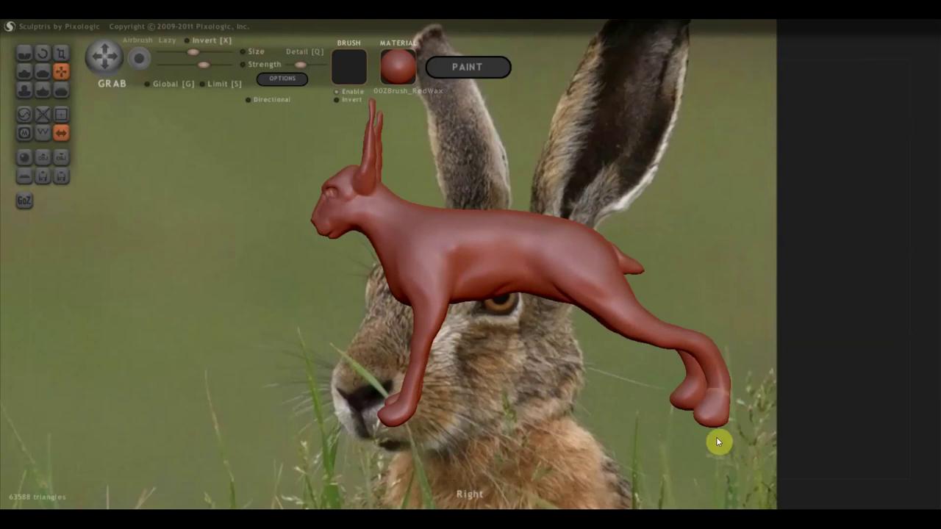
pyautogui.moveTo(705, 413); pyautogui.dragTo(698, 416)
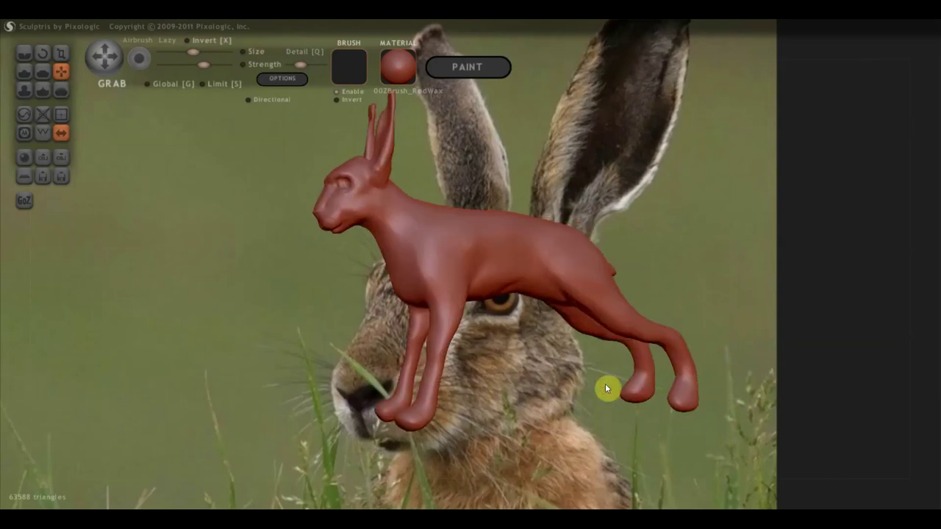
pyautogui.moveTo(474, 322)
pyautogui.mouseDown()
pyautogui.moveTo(429, 342)
pyautogui.moveTo(426, 357)
pyautogui.moveTo(566, 372)
pyautogui.moveTo(344, 443)
pyautogui.moveTo(295, 427)
pyautogui.moveTo(292, 409)
pyautogui.moveTo(578, 346)
pyautogui.moveTo(514, 357)
pyautogui.mouseUp()
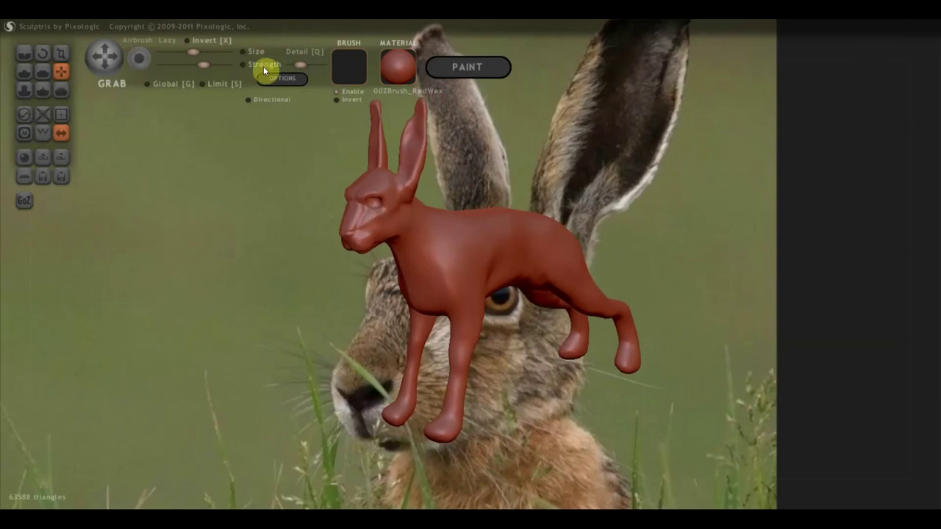
# - Save the sculpt as Wavefront OBJ 'заяц тело' in the Desktop заяц folder
pyautogui.click(60, 161)
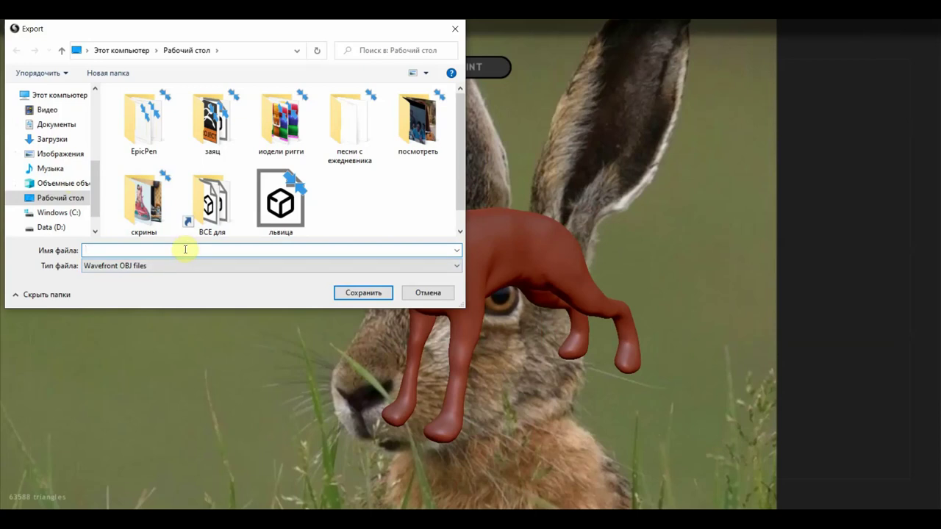
pyautogui.write('зая')
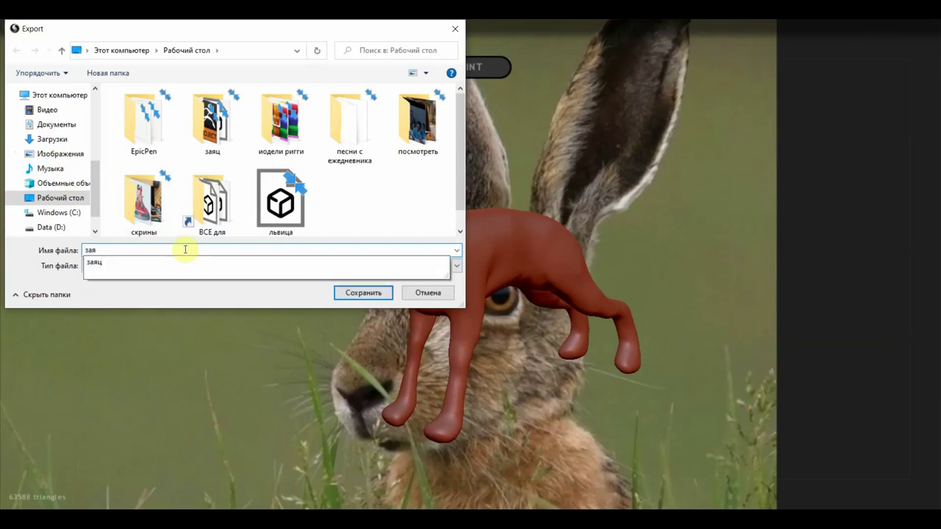
pyautogui.write('ц')
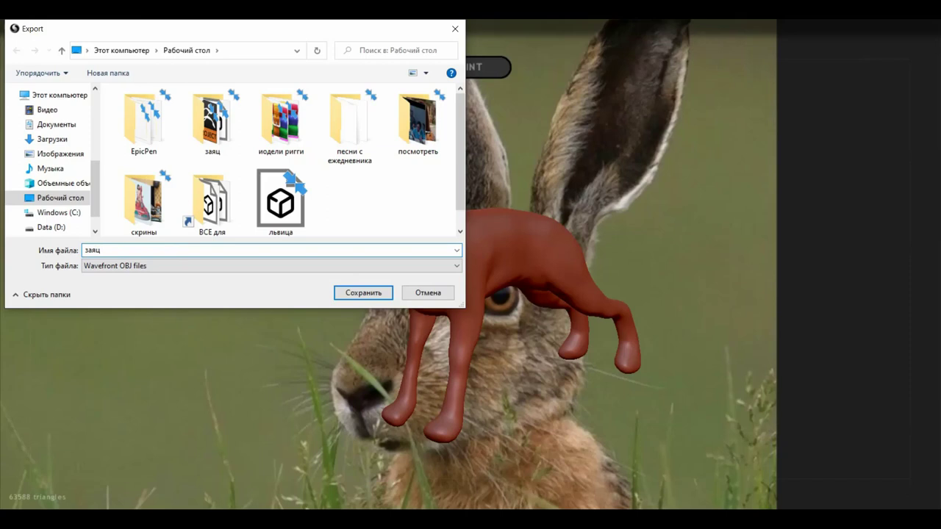
pyautogui.press('Return')
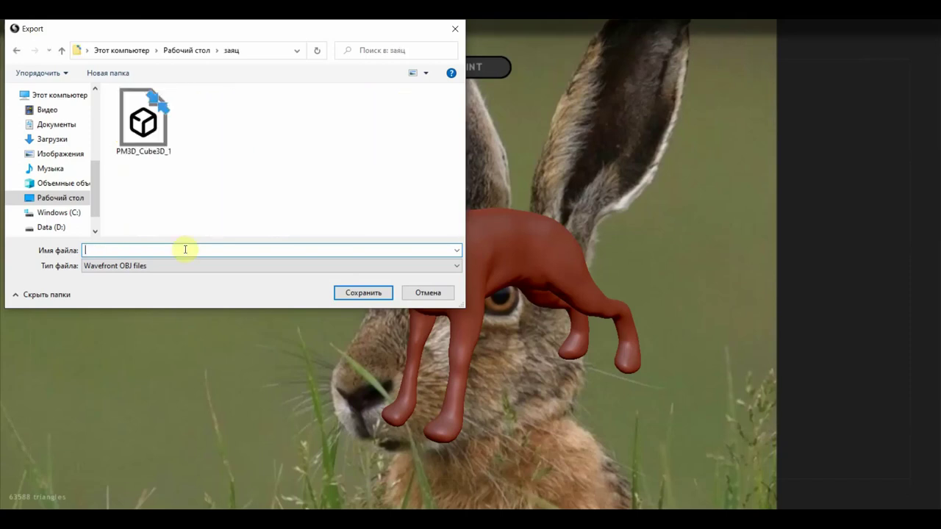
pyautogui.write('зая')
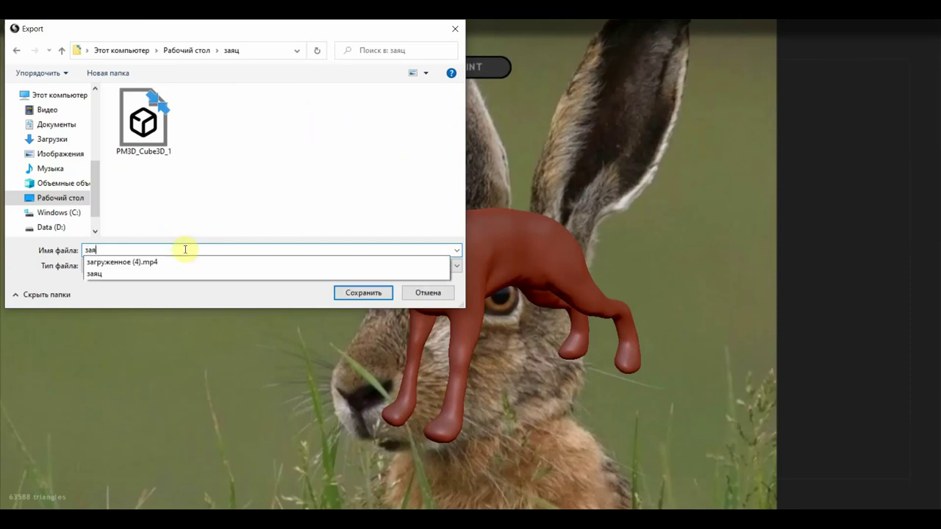
pyautogui.write('ц тело')
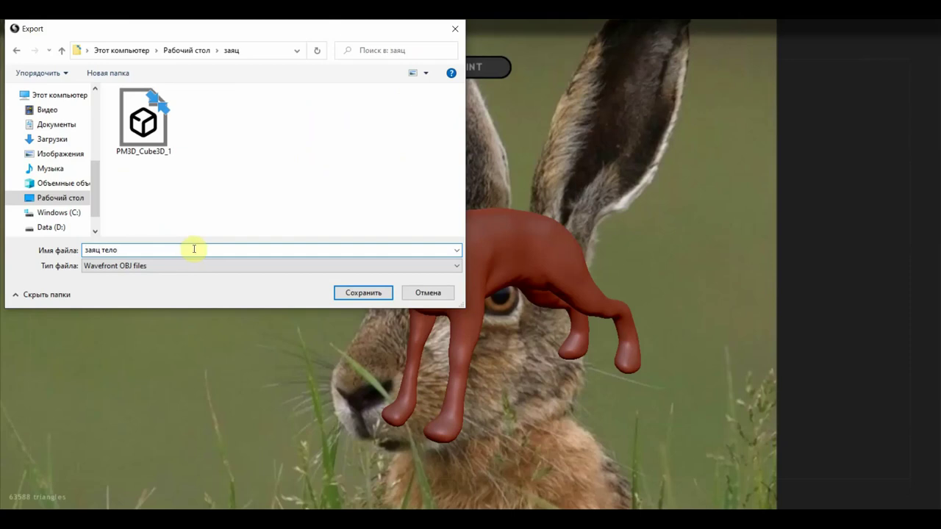
pyautogui.click(369, 295)
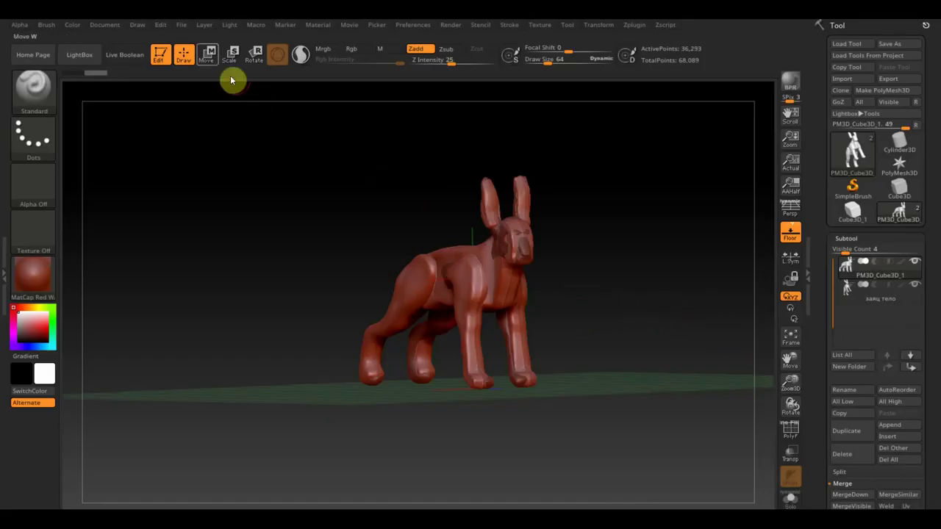
# - In front view, drag the blocky hare left along X beside the wax hare, then orbit to compare
pyautogui.press('w')
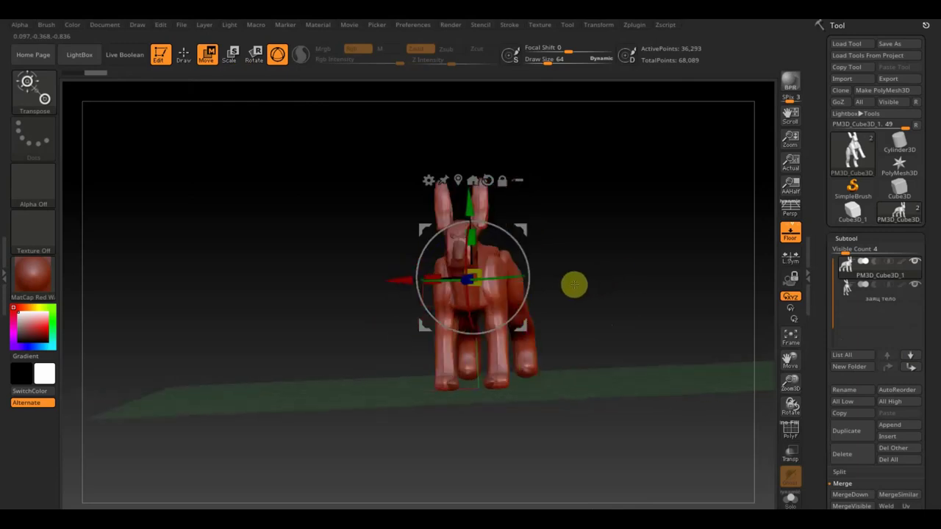
pyautogui.keyDown('shift'); pyautogui.moveTo(590, 282); pyautogui.dragTo(584, 302); pyautogui.keyUp('shift')
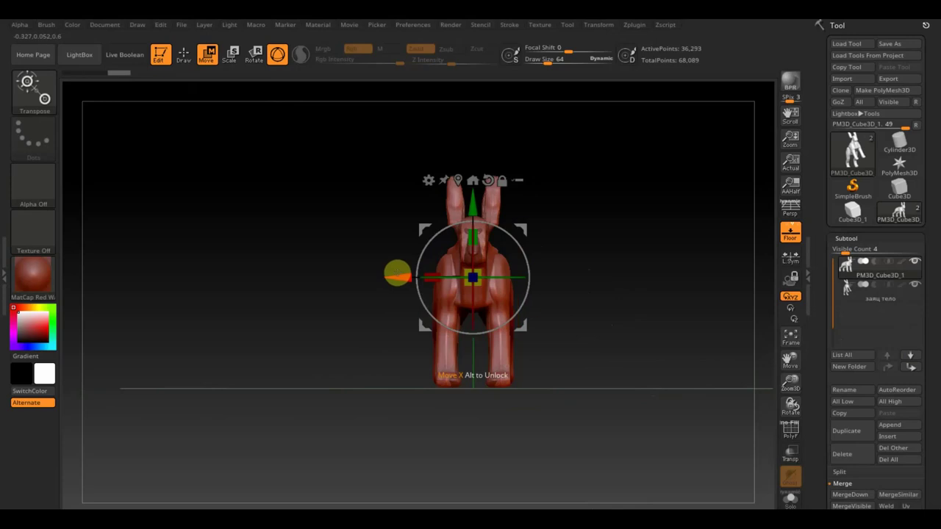
pyautogui.moveTo(399, 272); pyautogui.dragTo(288, 269)
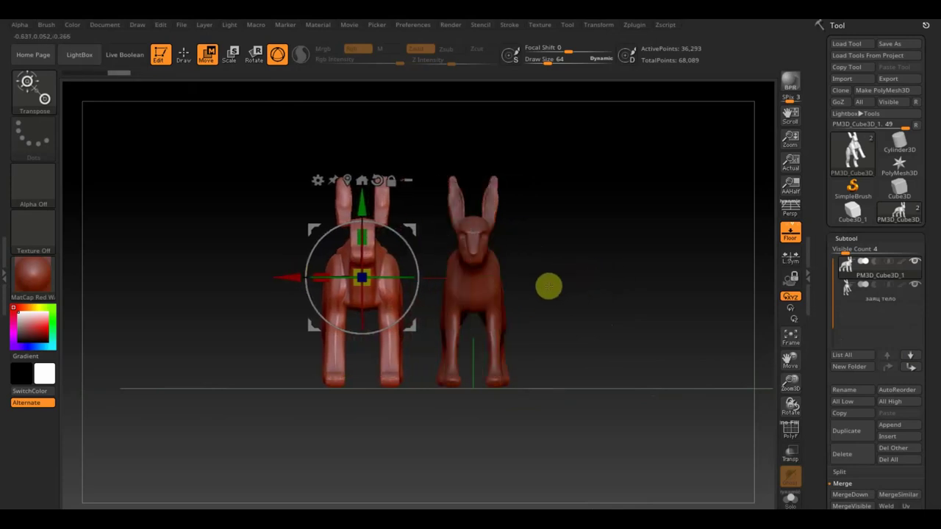
pyautogui.click(183, 55)
pyautogui.moveTo(598, 287)
pyautogui.mouseDown()
pyautogui.moveTo(574, 290)
pyautogui.moveTo(701, 287)
pyautogui.moveTo(565, 287)
pyautogui.moveTo(589, 287)
pyautogui.moveTo(618, 348)
pyautogui.mouseUp()
pyautogui.moveTo(676, 316); pyautogui.dragTo(657, 304)
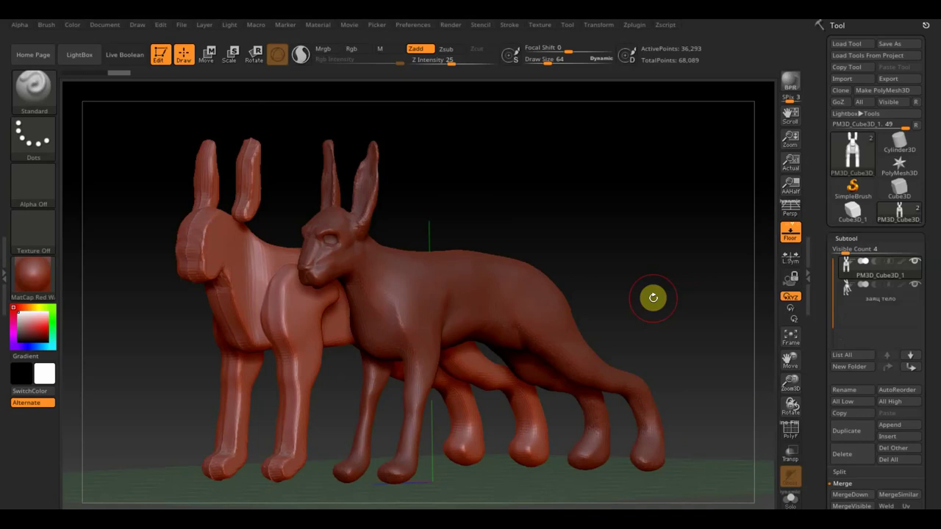
pyautogui.moveTo(653, 297); pyautogui.dragTo(645, 298)
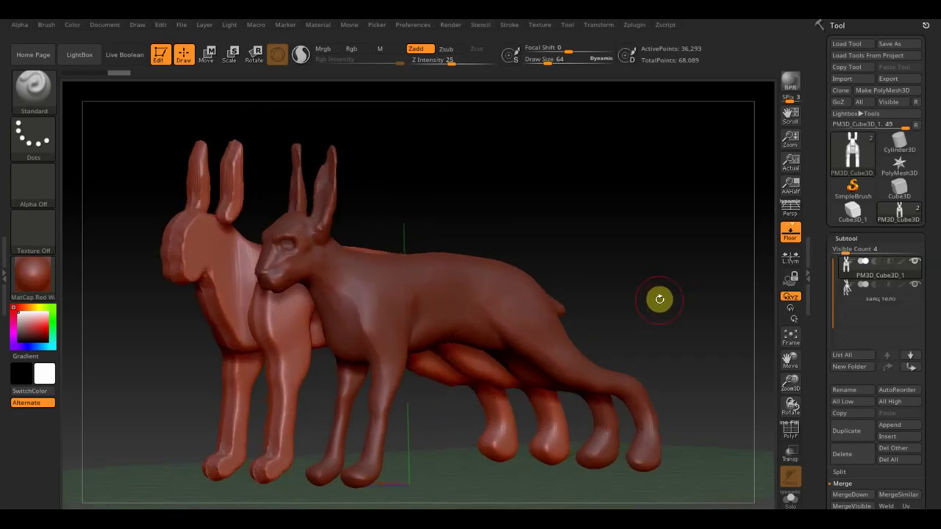